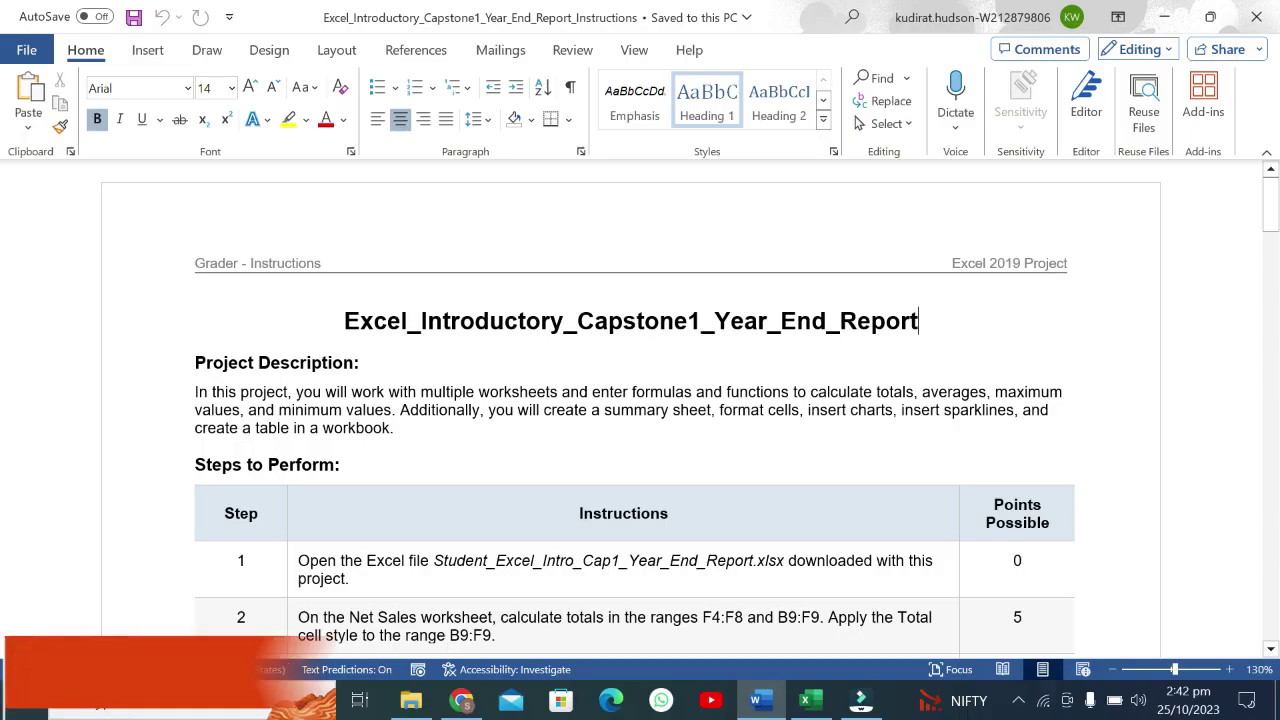
Step: Highlight the document title in yellow, then undo that highlight
mouse_move(420, 321)
mouse_down()
mouse_move(922, 327)
mouse_move(344, 321)
mouse_up()
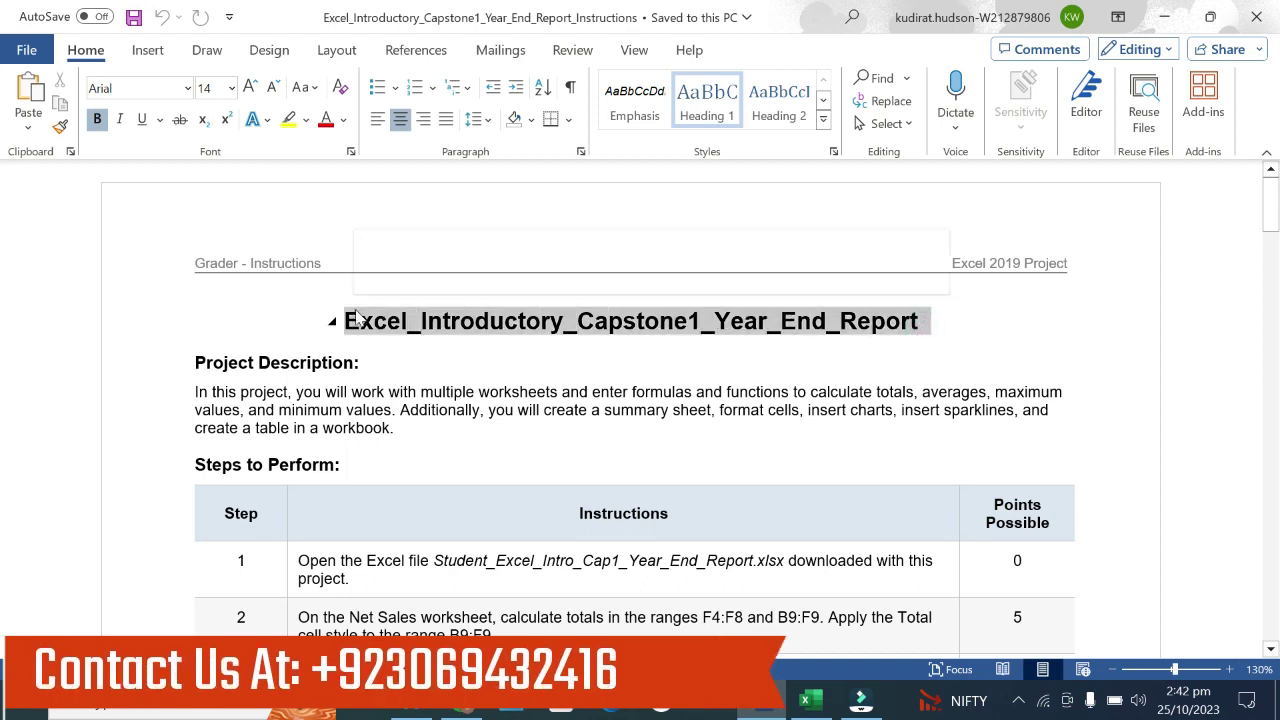
click(430, 278)
click(482, 360)
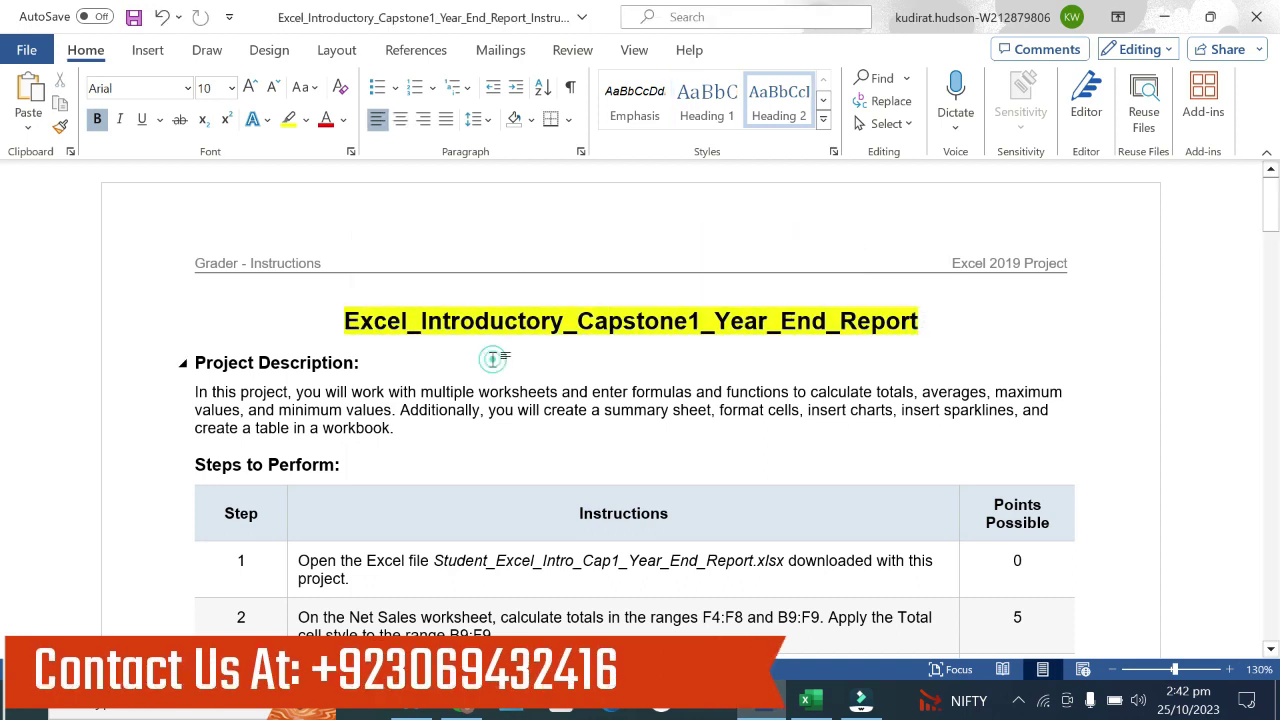
drag(344, 321, 918, 321)
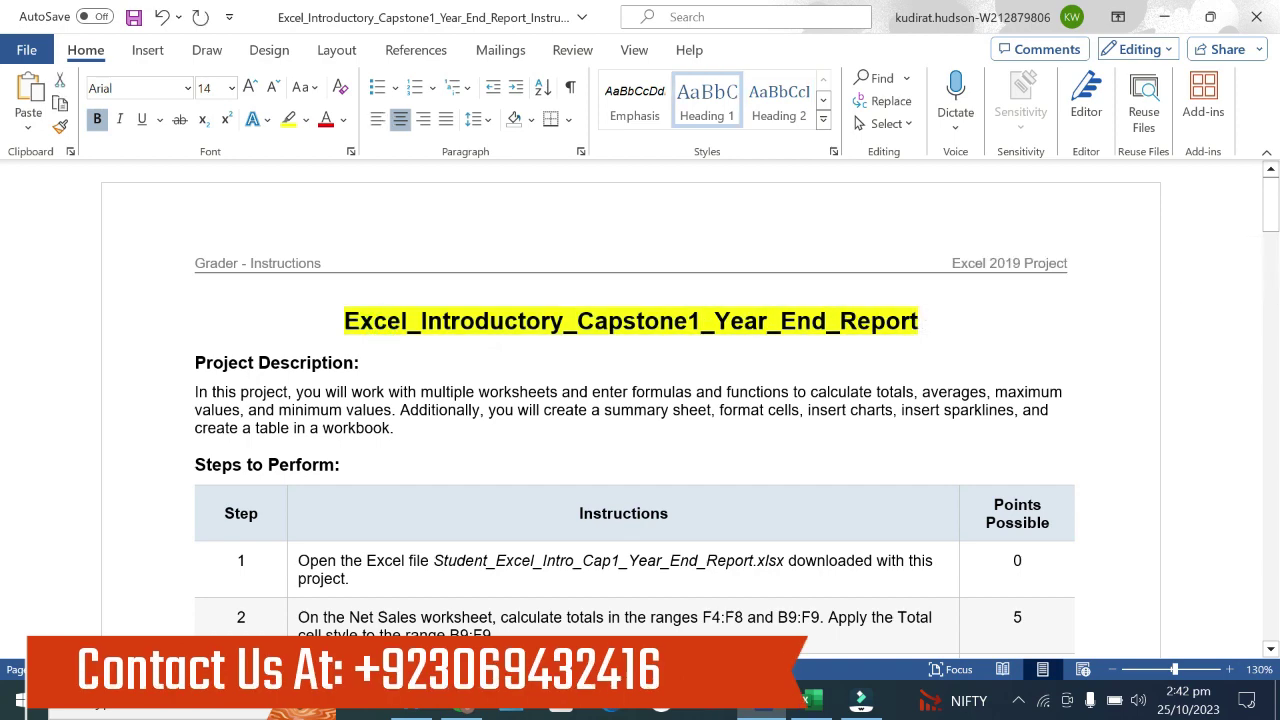
key(ctrl+z)
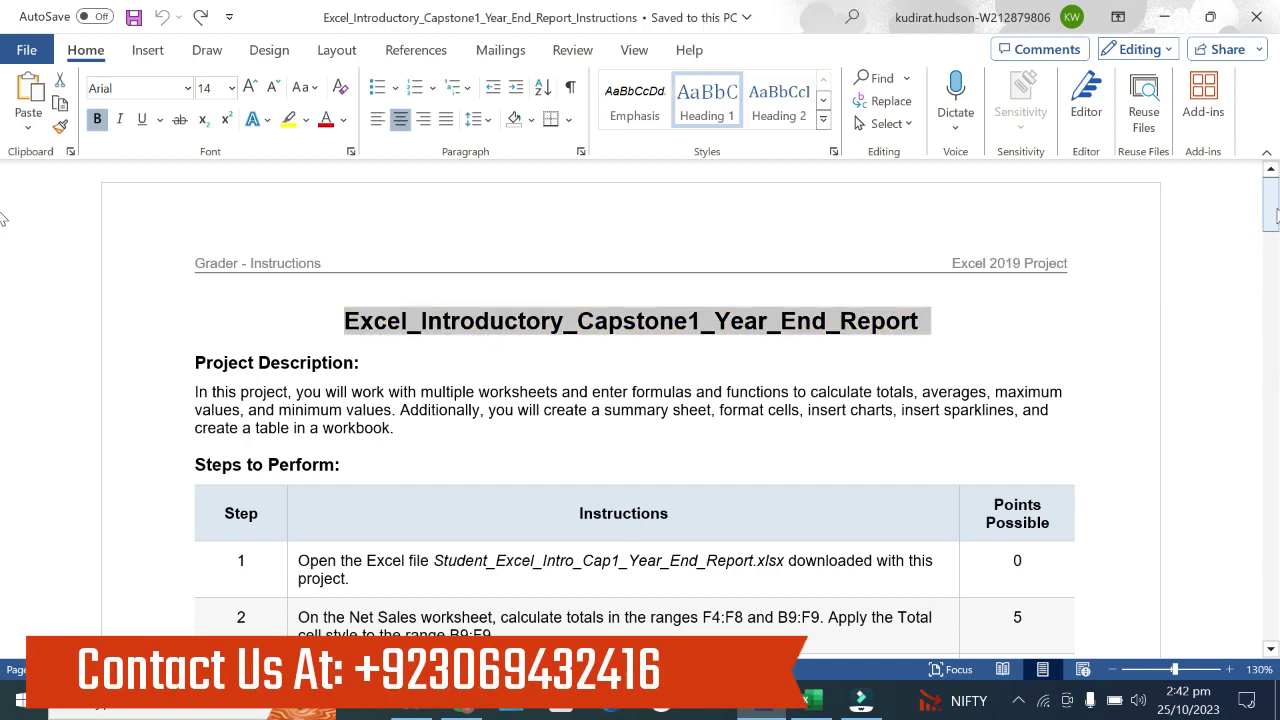
Step: Highlight the step 2 instruction through F4:F8 in yellow and switch to the Excel workbook
scroll(1266, 254, down, 5)
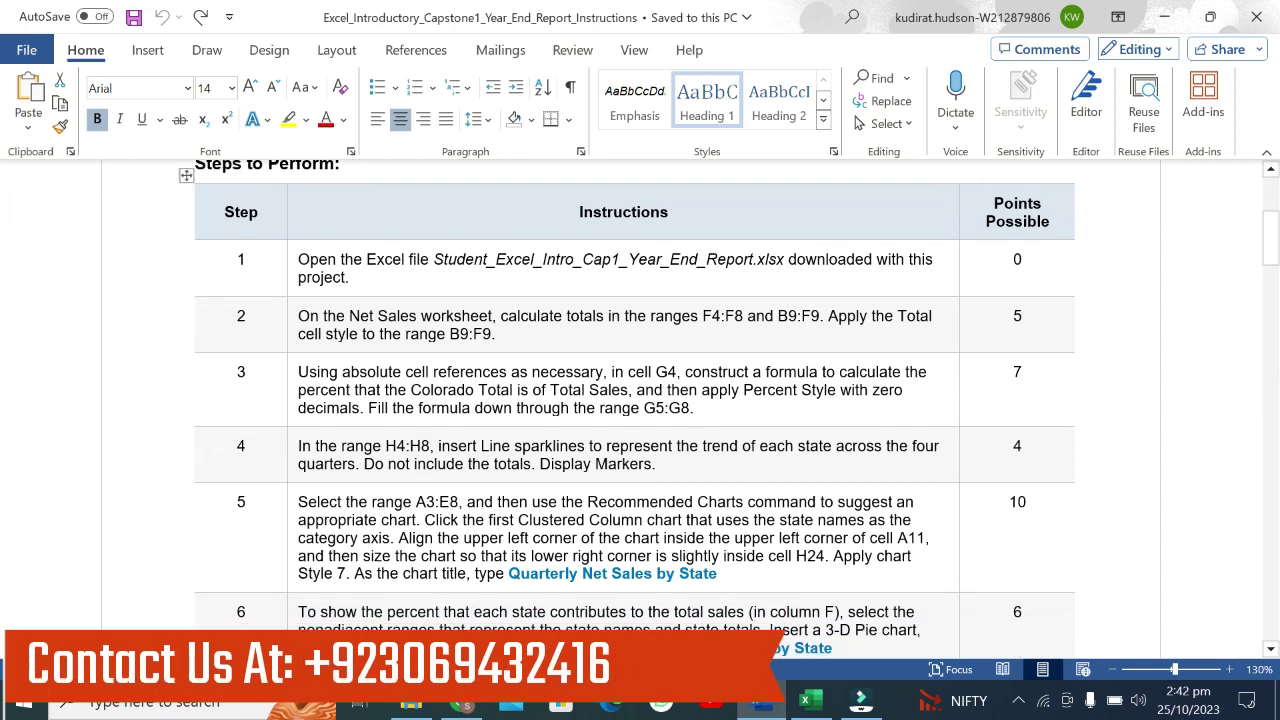
drag(298, 316, 493, 334)
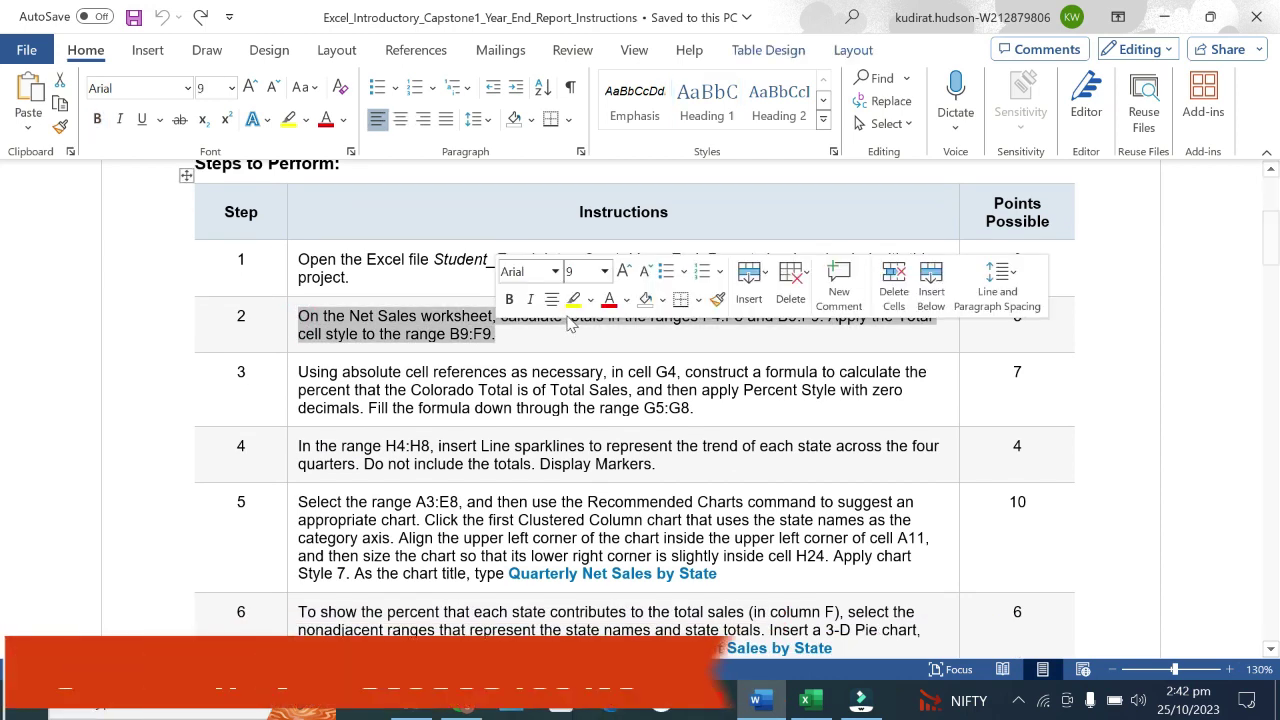
click(575, 301)
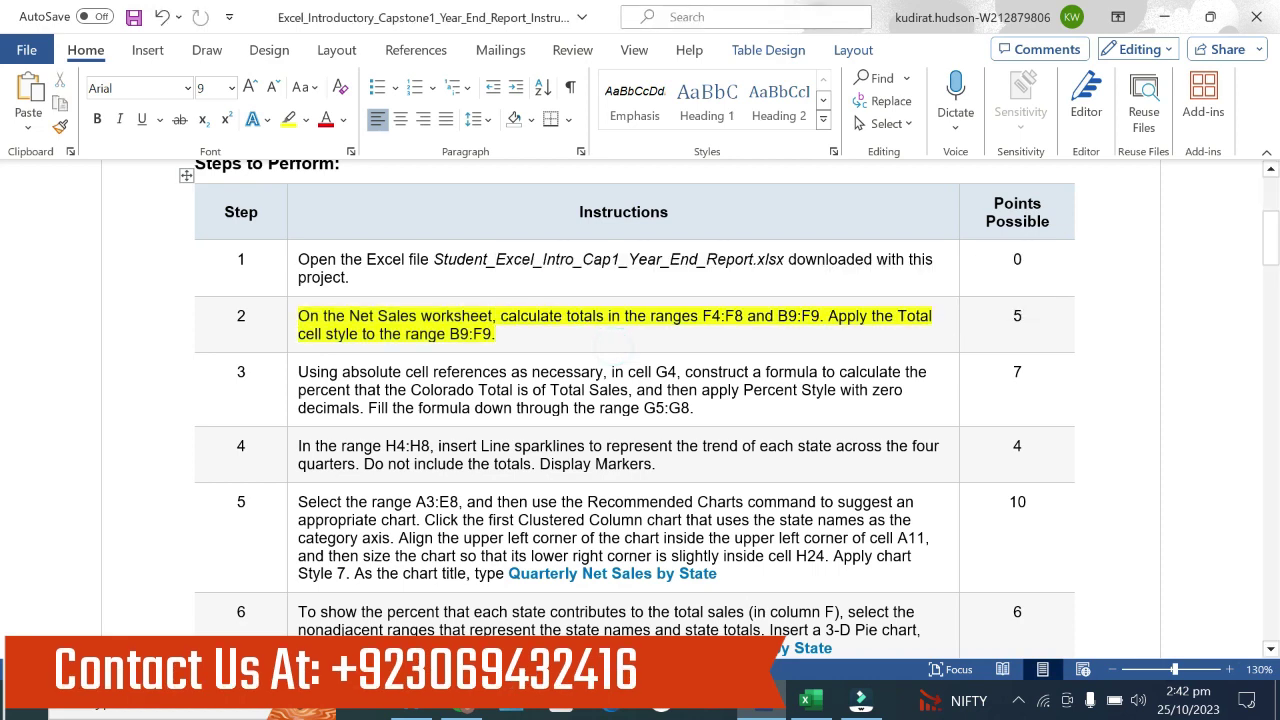
double_click(1000, 320)
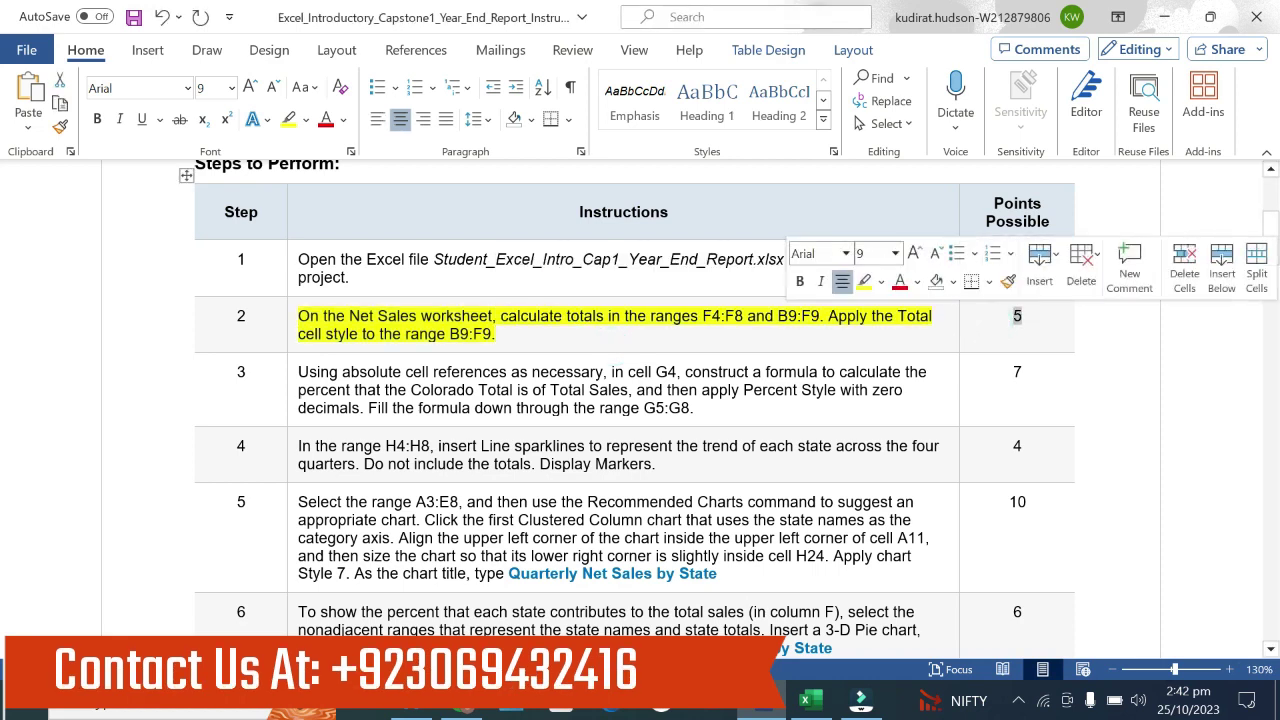
click(620, 262)
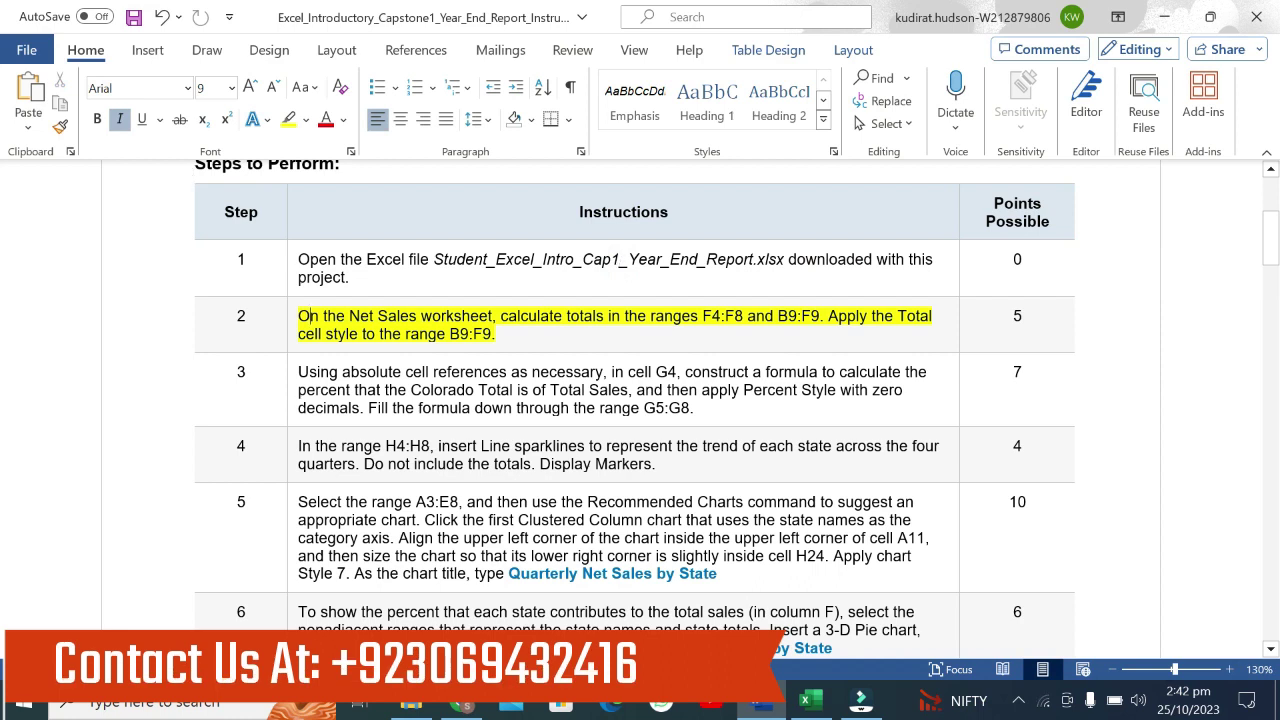
drag(310, 316, 744, 318)
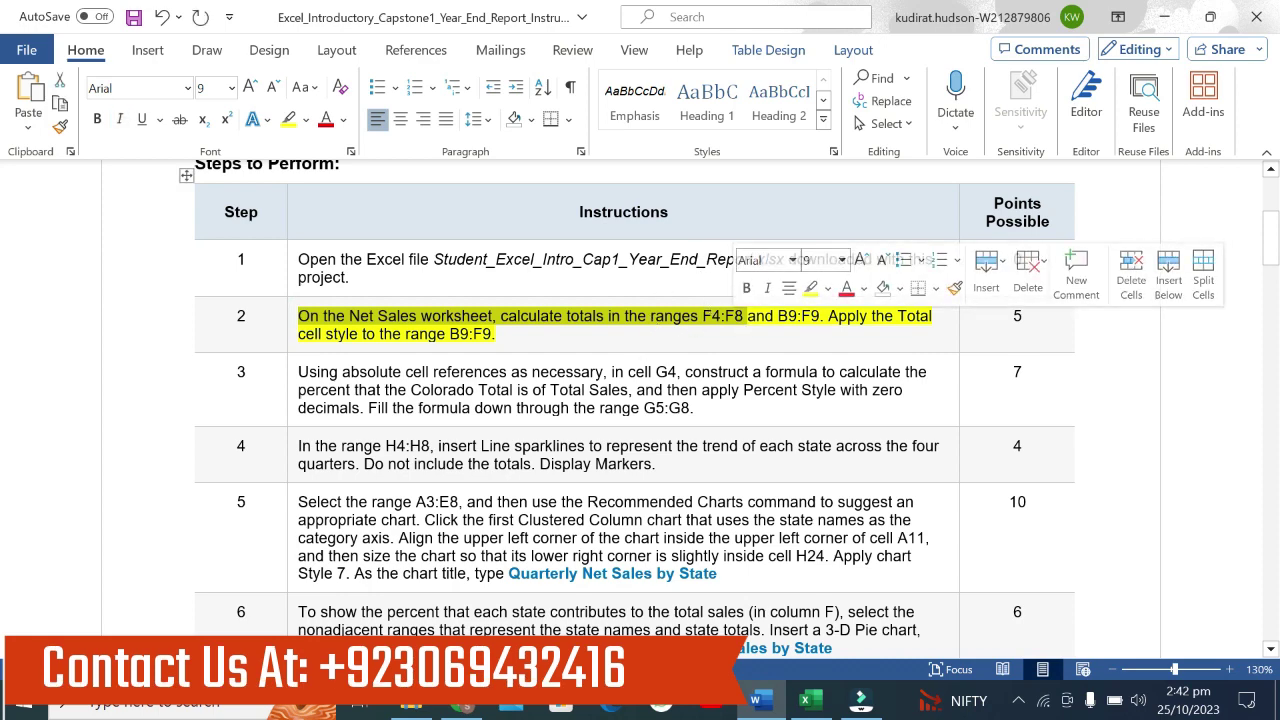
click(805, 700)
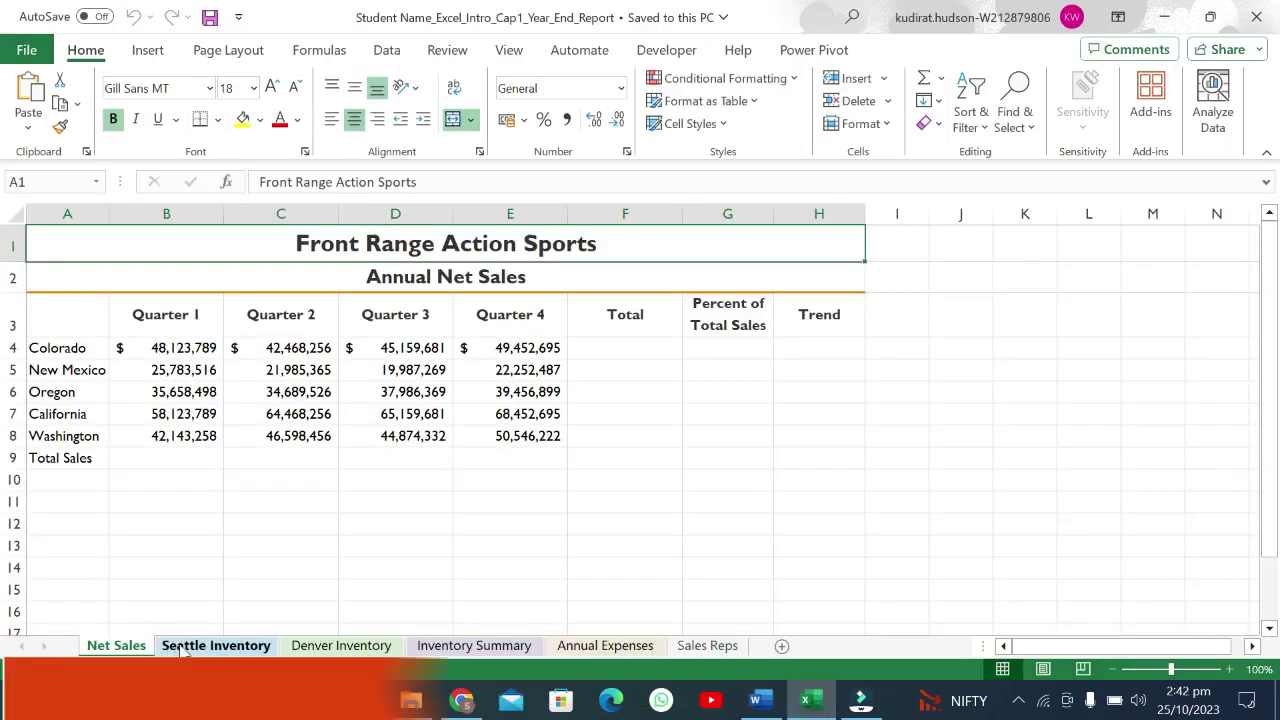
Step: Select the Total range F4:F8 and check the Word instructions before returning to Excel
click(611, 350)
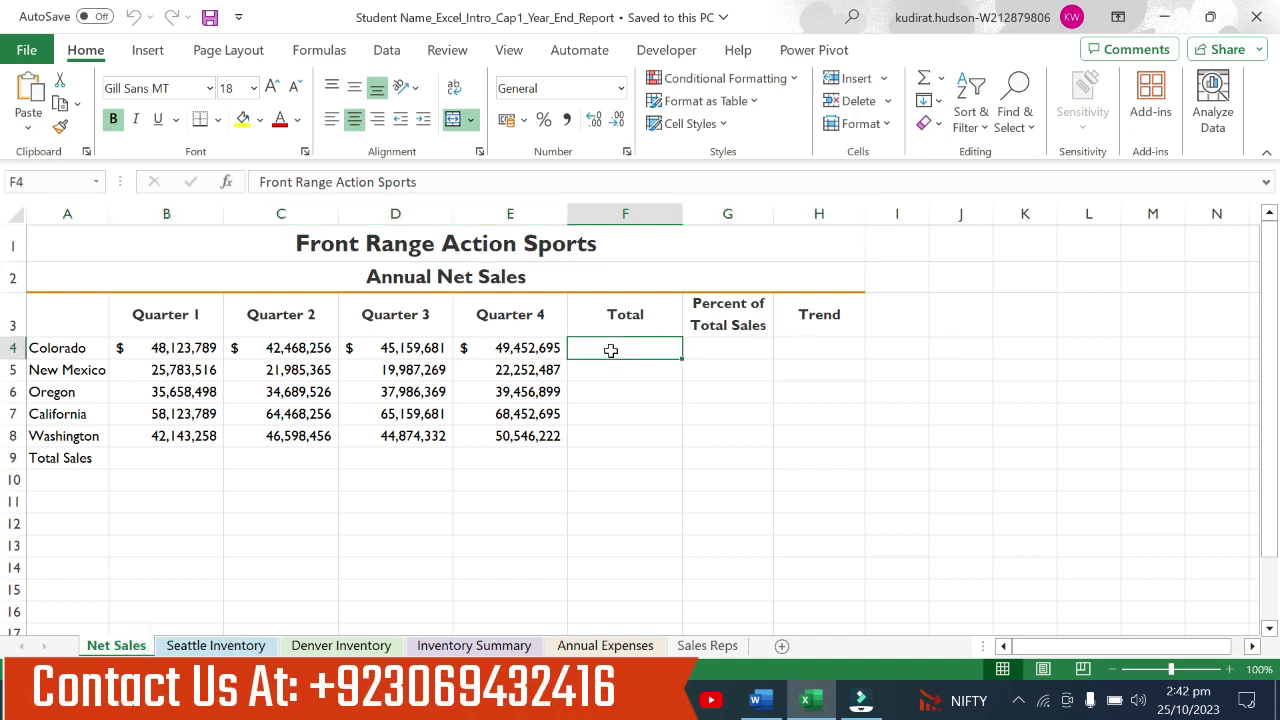
drag(611, 350, 619, 415)
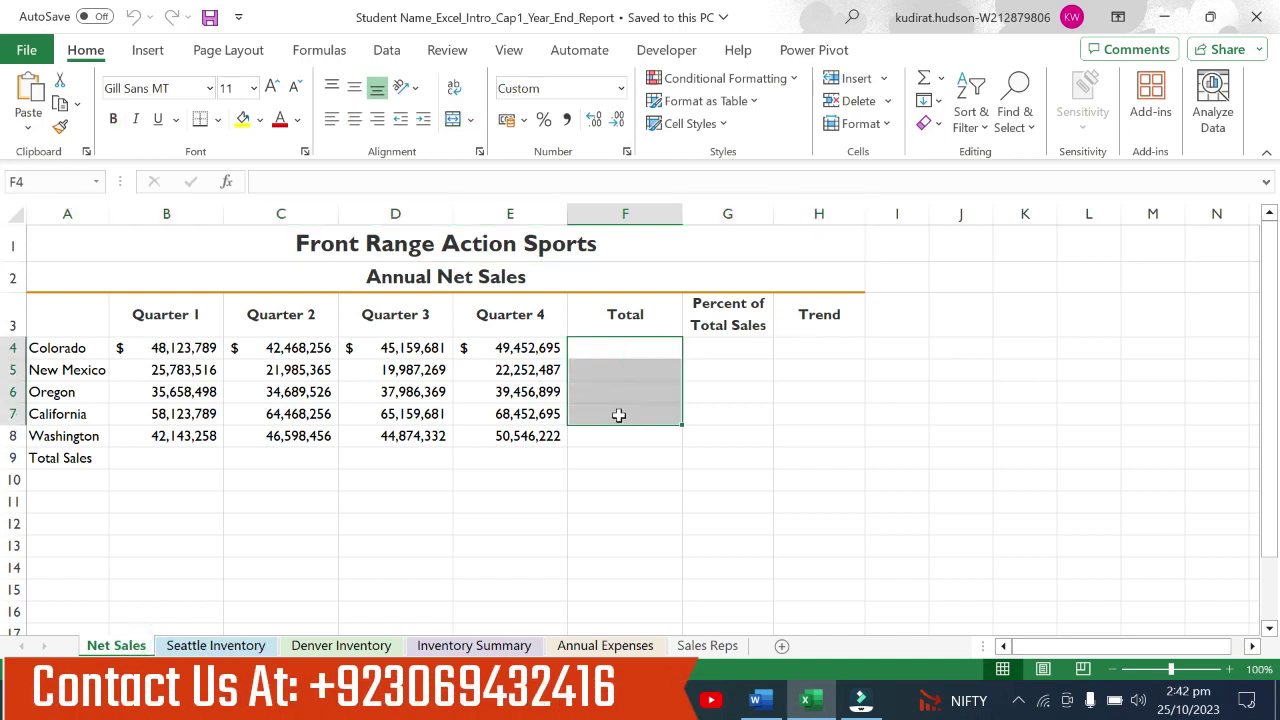
click(620, 434)
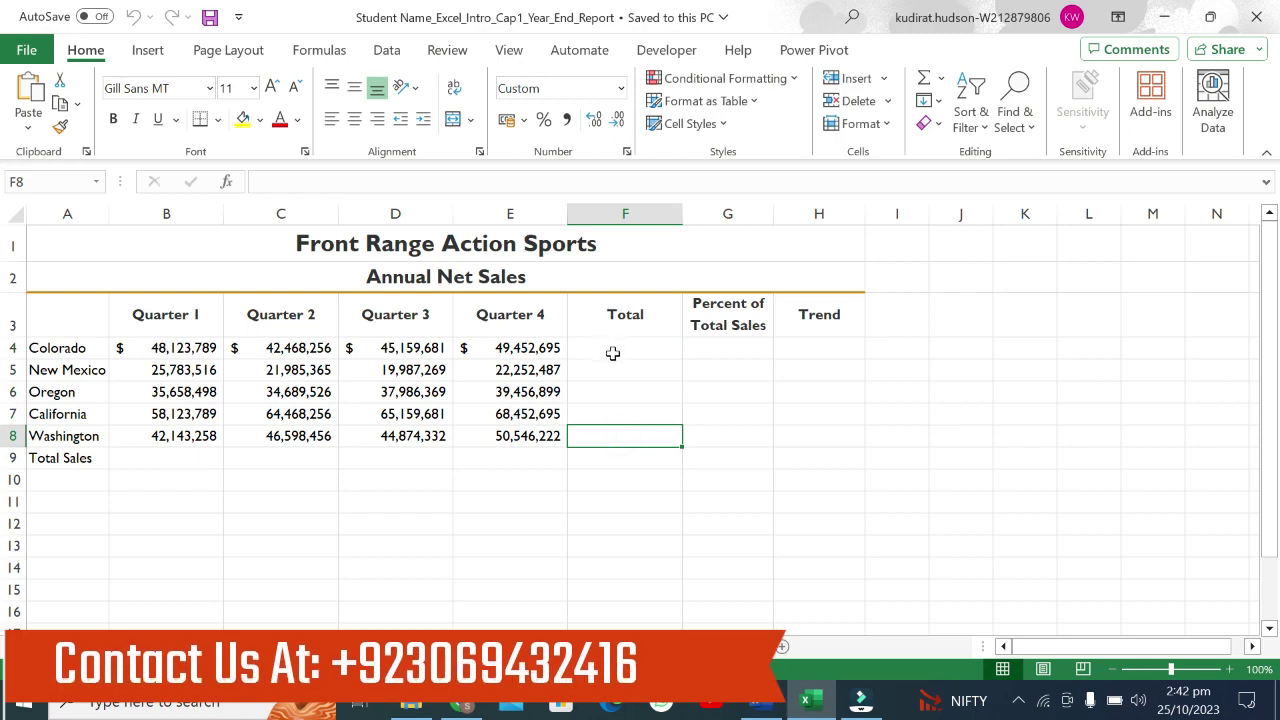
drag(610, 347, 612, 436)
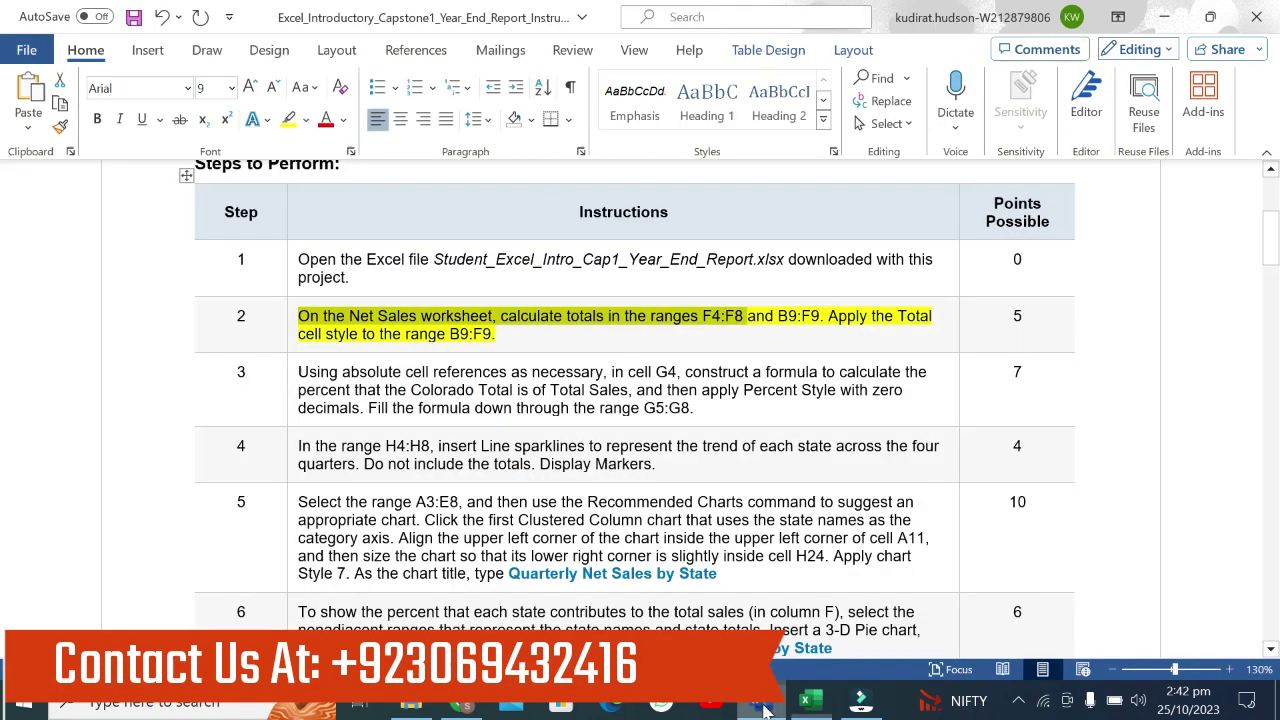
click(757, 700)
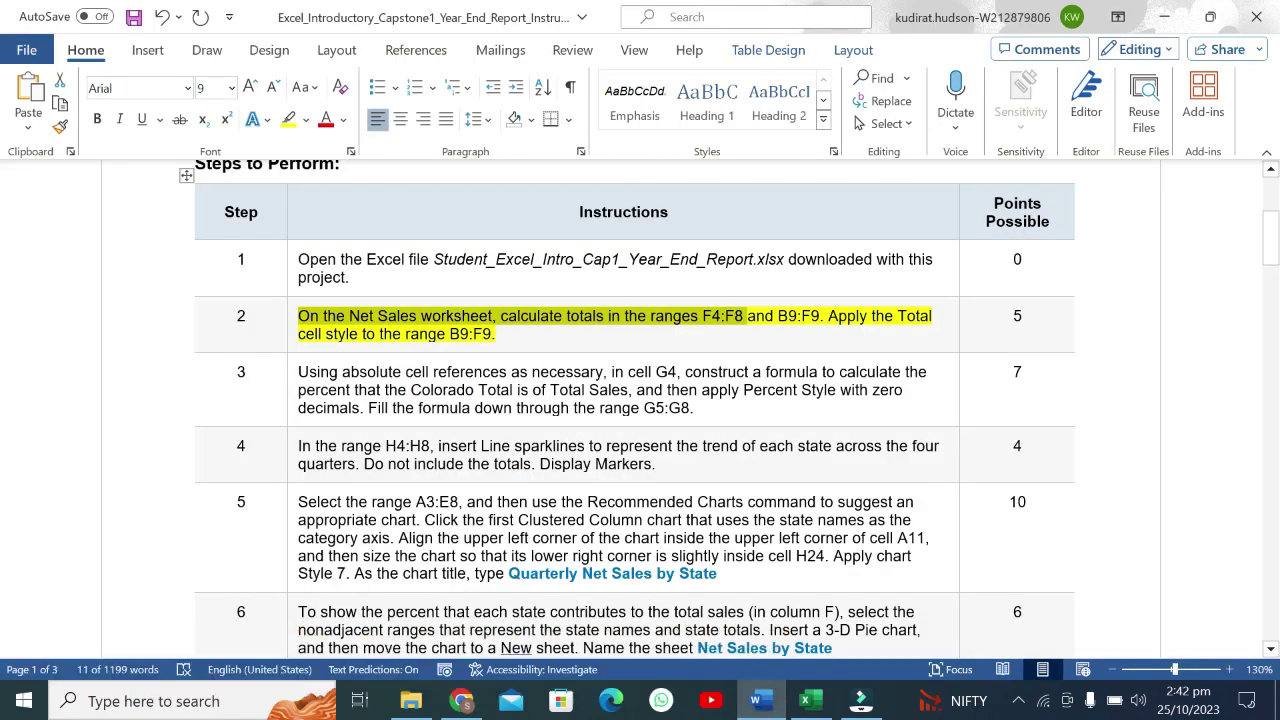
click(808, 700)
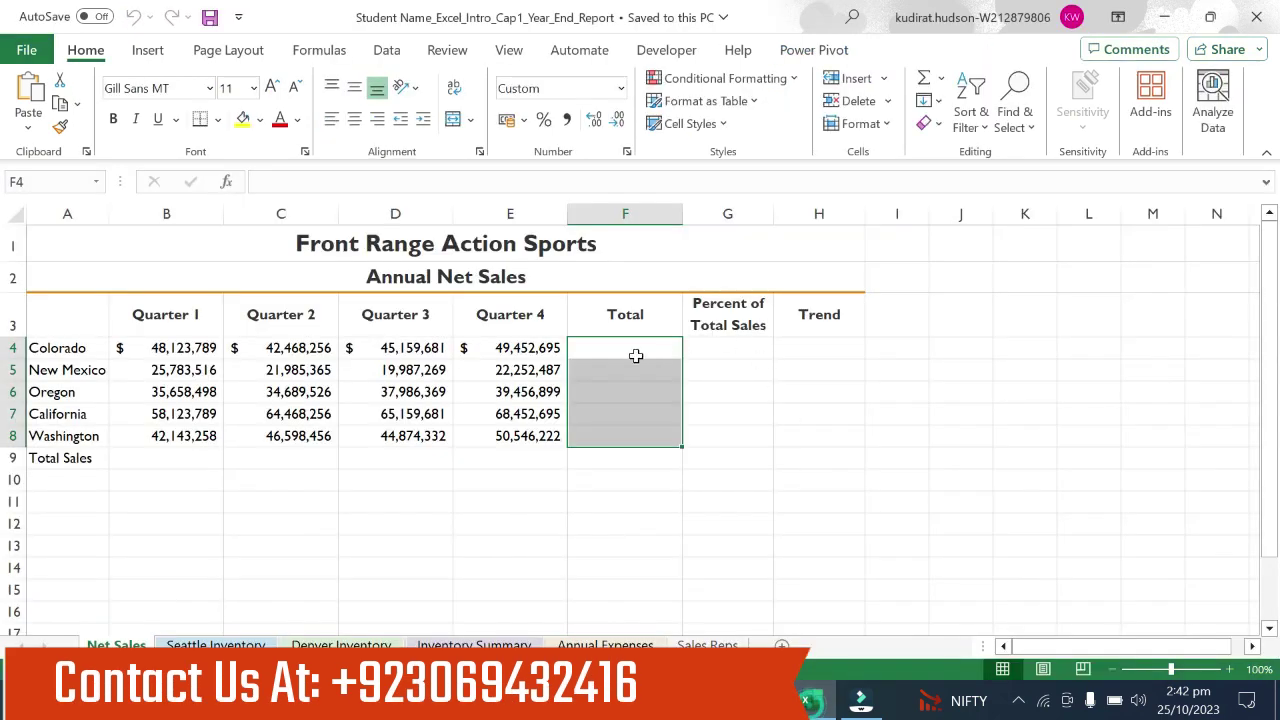
Step: Enter =SUM(B4:E4) in F4 for Colorado and fill it down through F8
click(611, 347)
text(=s)
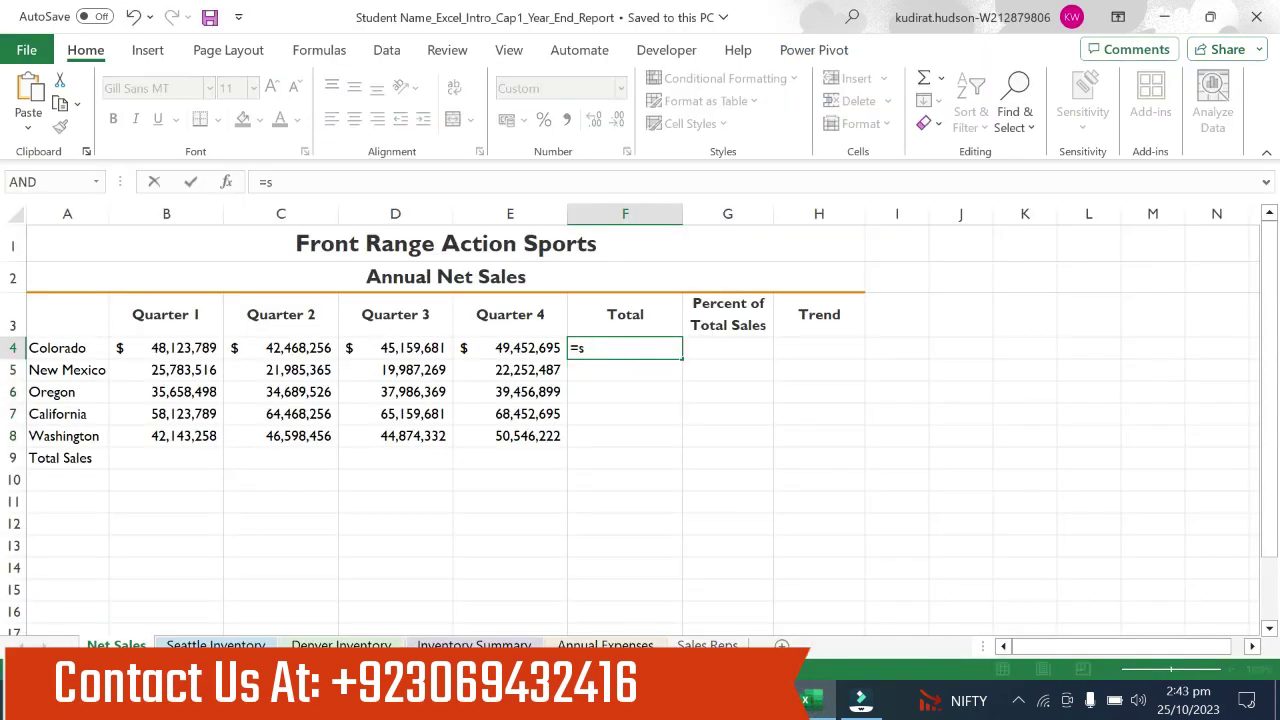
text(um)
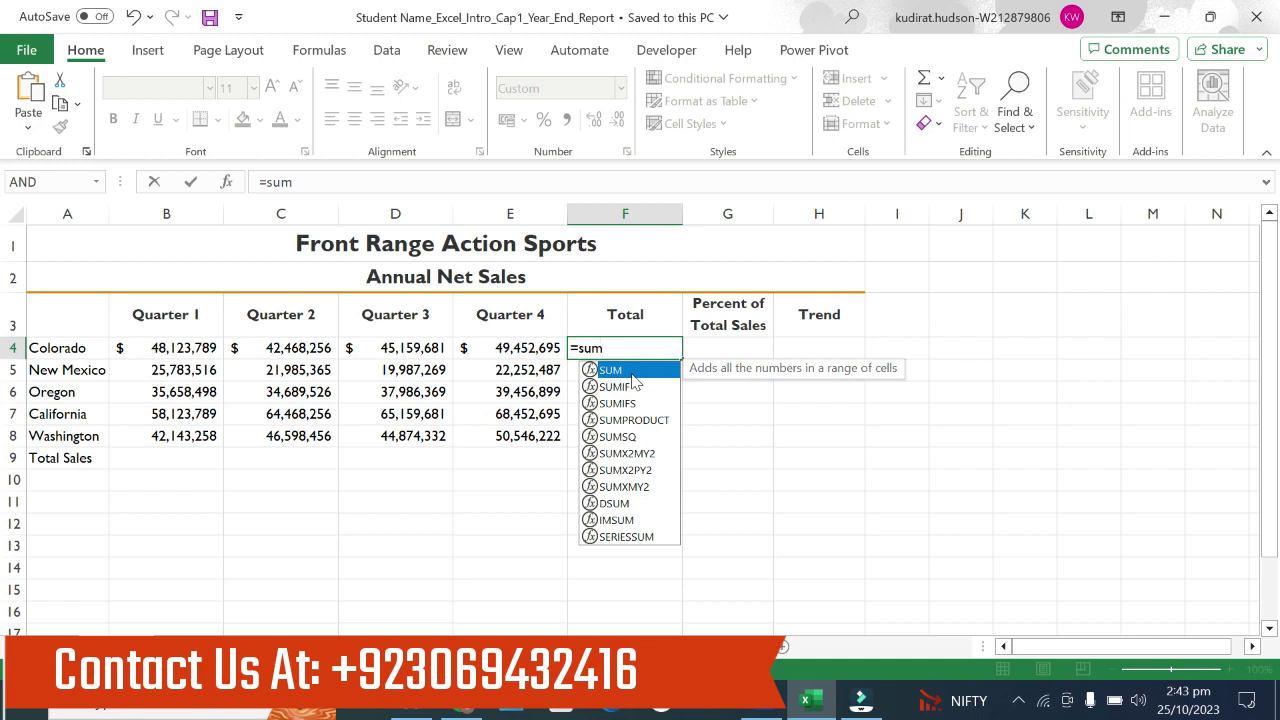
double_click(633, 376)
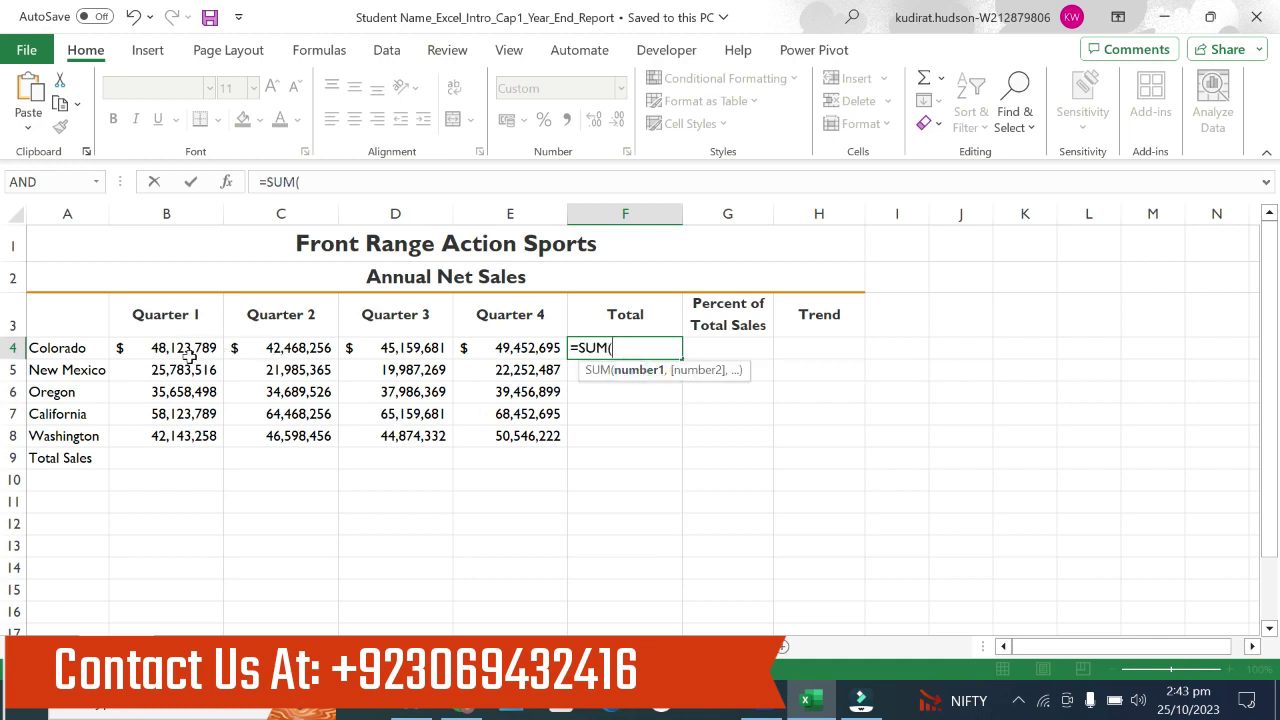
drag(190, 355, 520, 344)
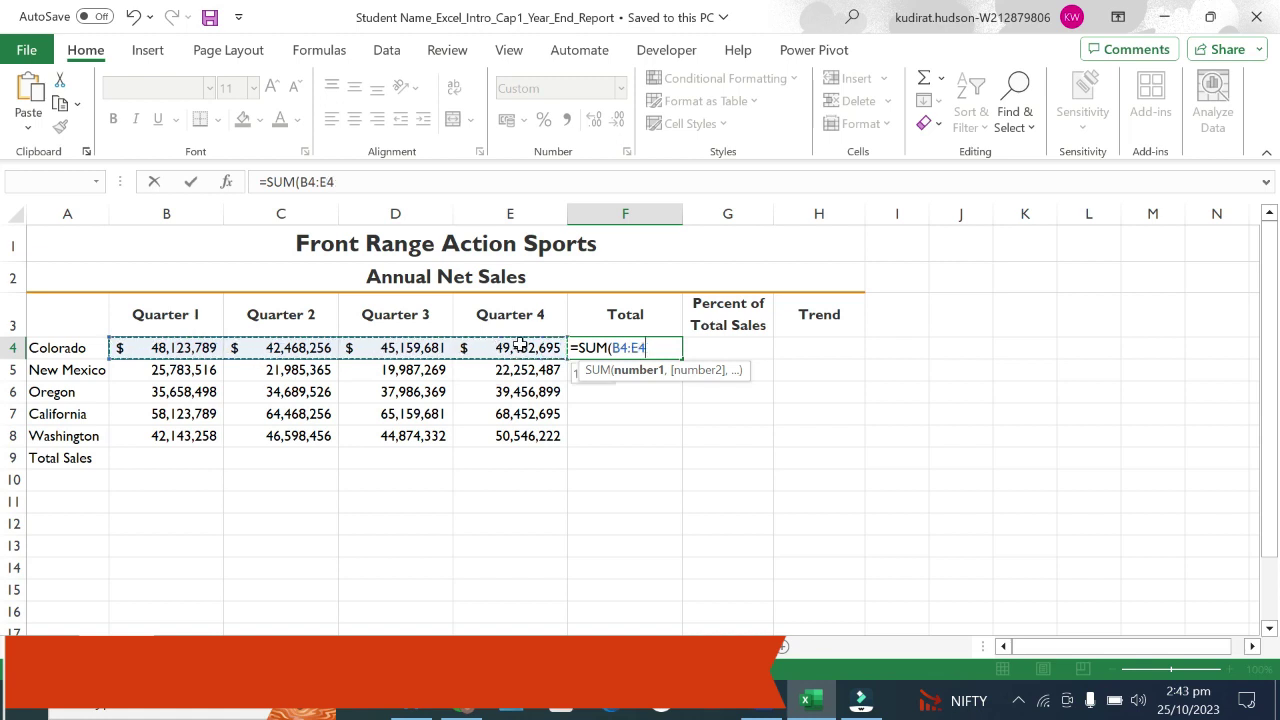
key(Return)
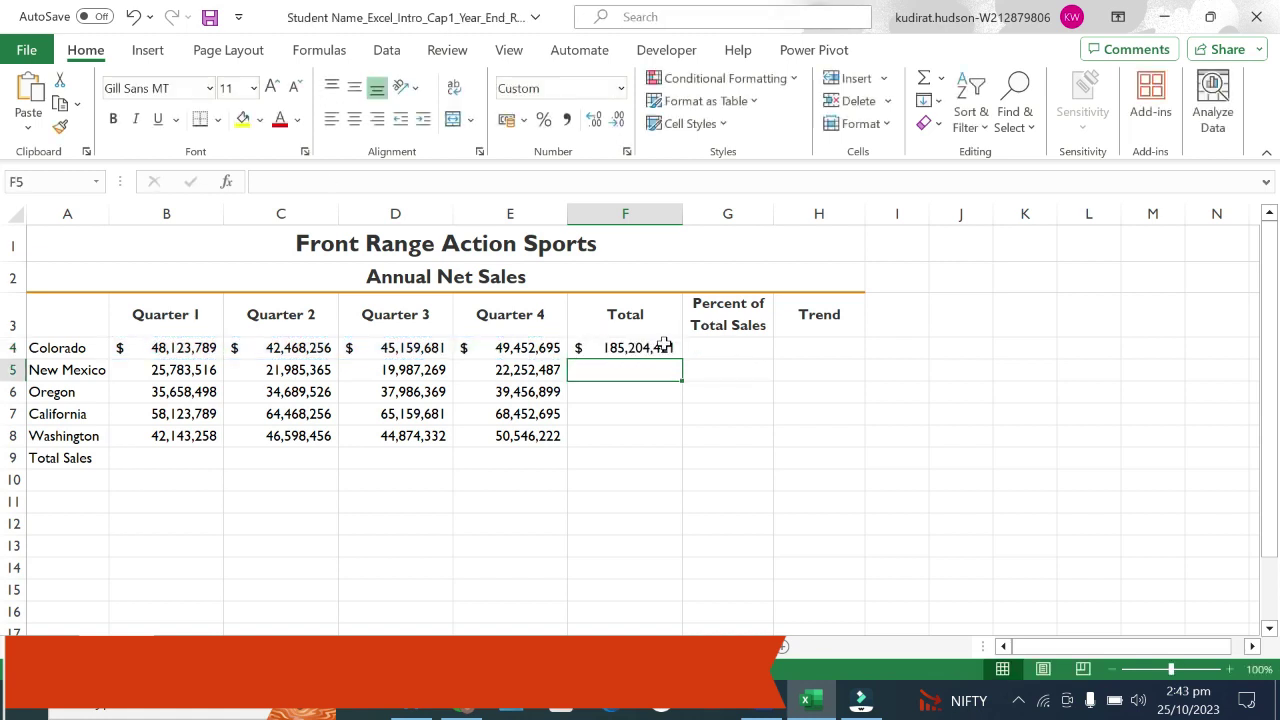
click(664, 346)
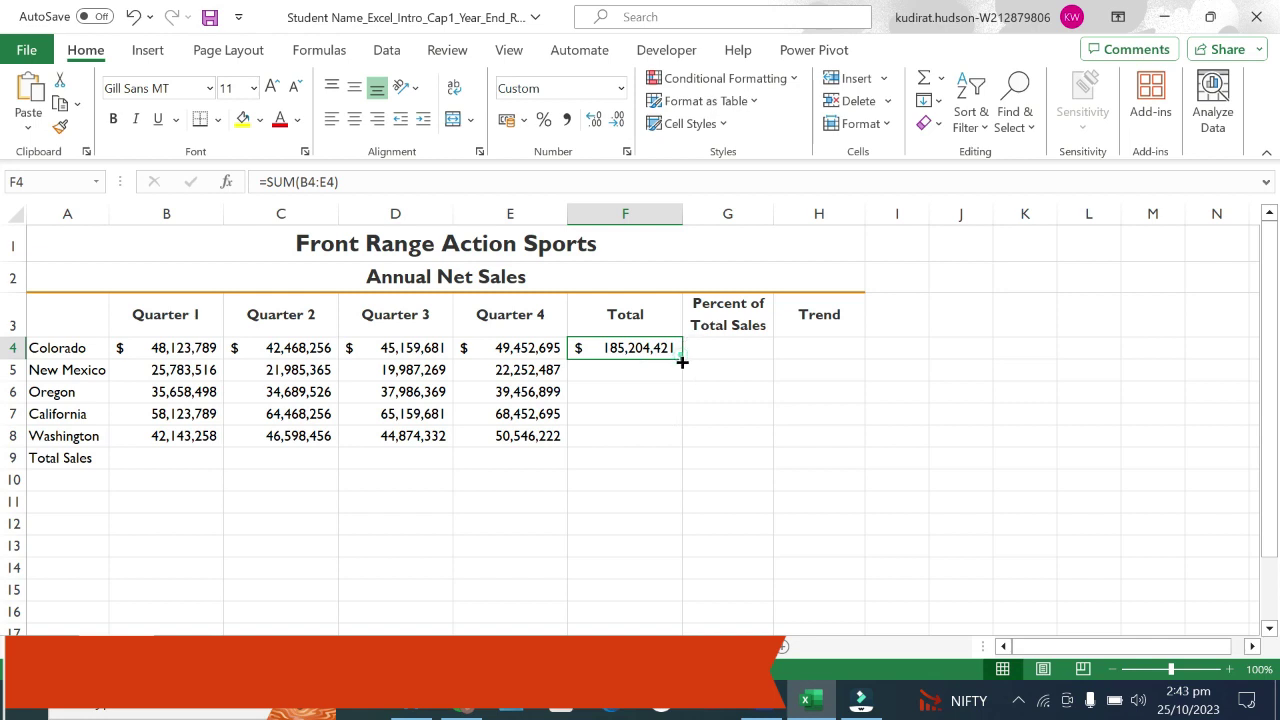
drag(682, 362, 669, 430)
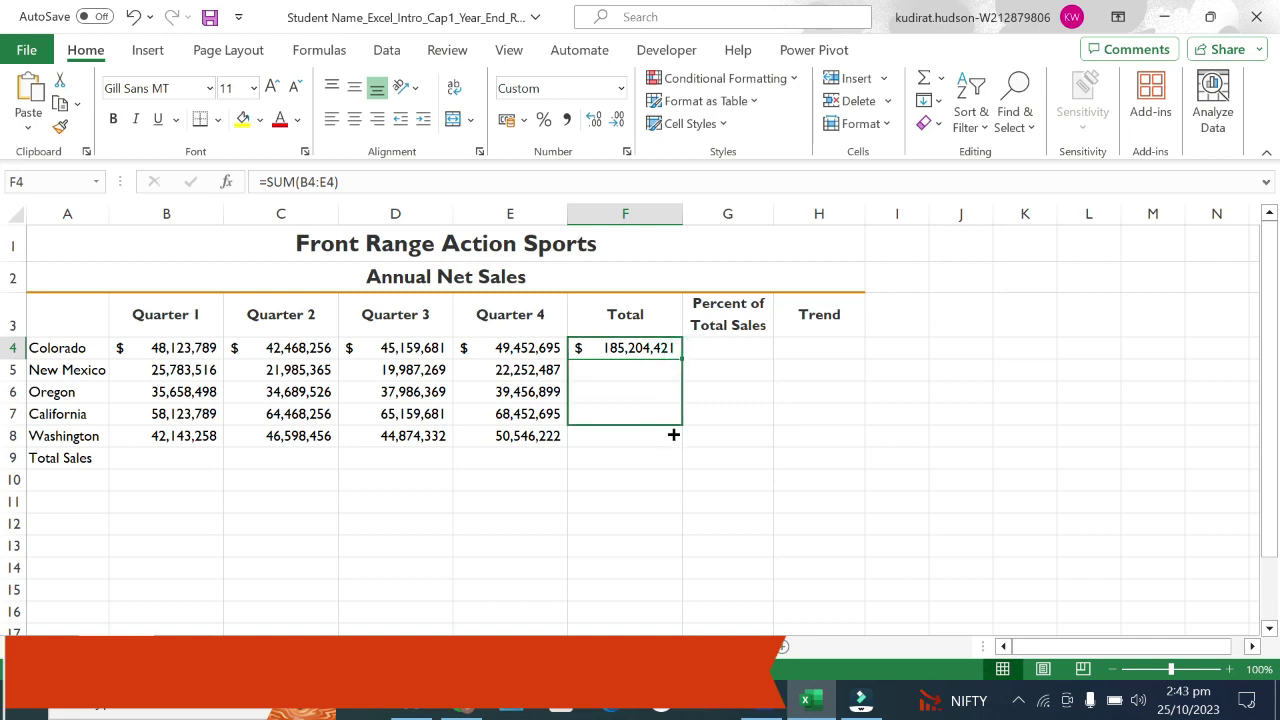
drag(674, 438, 673, 440)
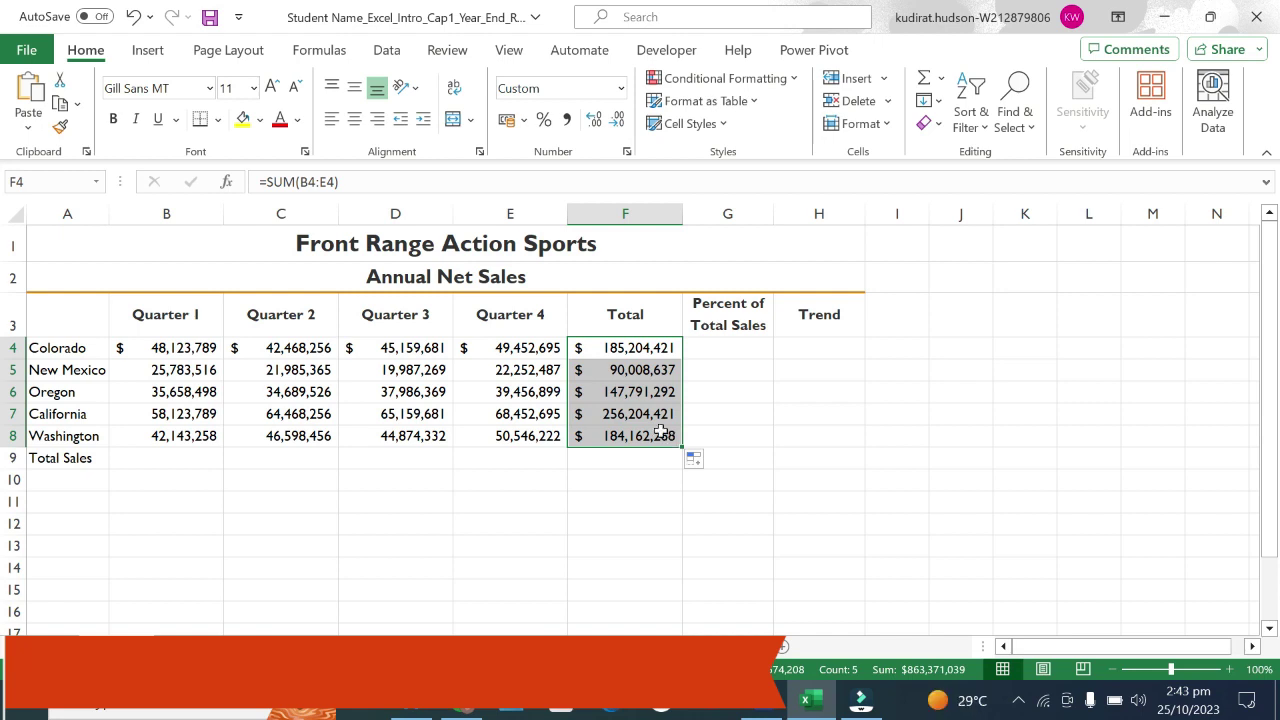
Step: Review the New Mexico, Oregon, California and Washington total formulas
click(619, 370)
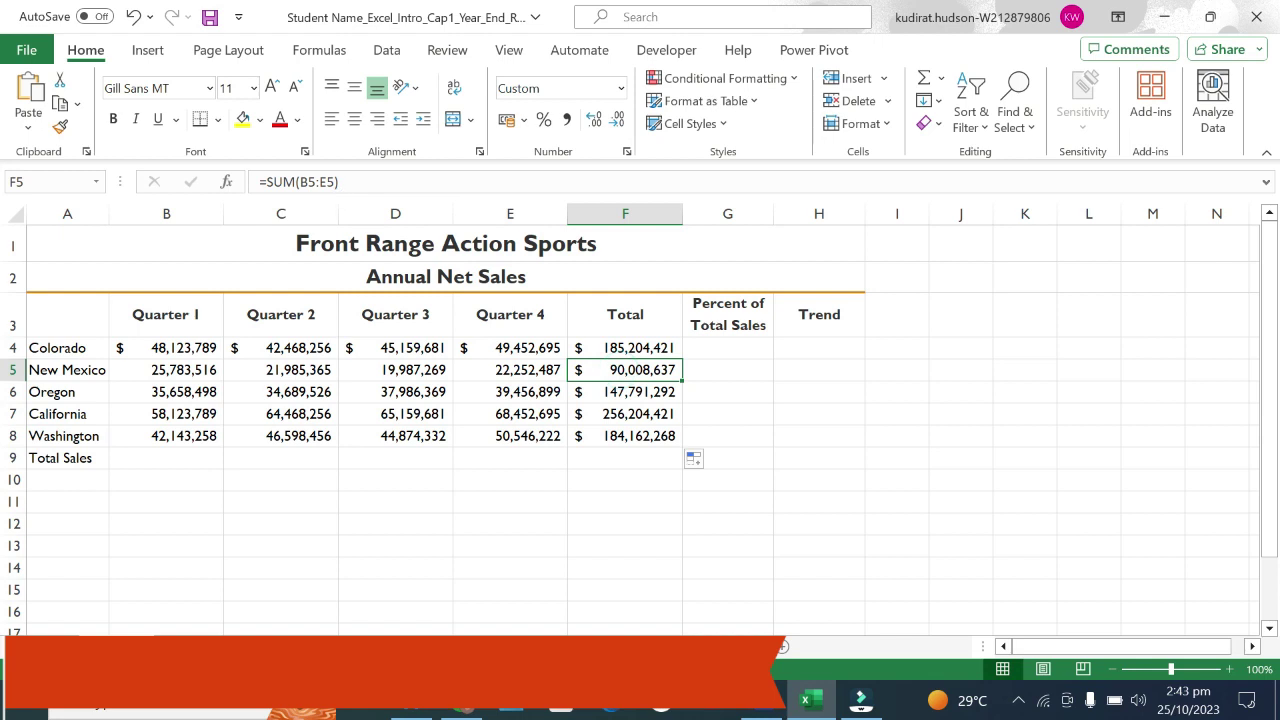
click(609, 388)
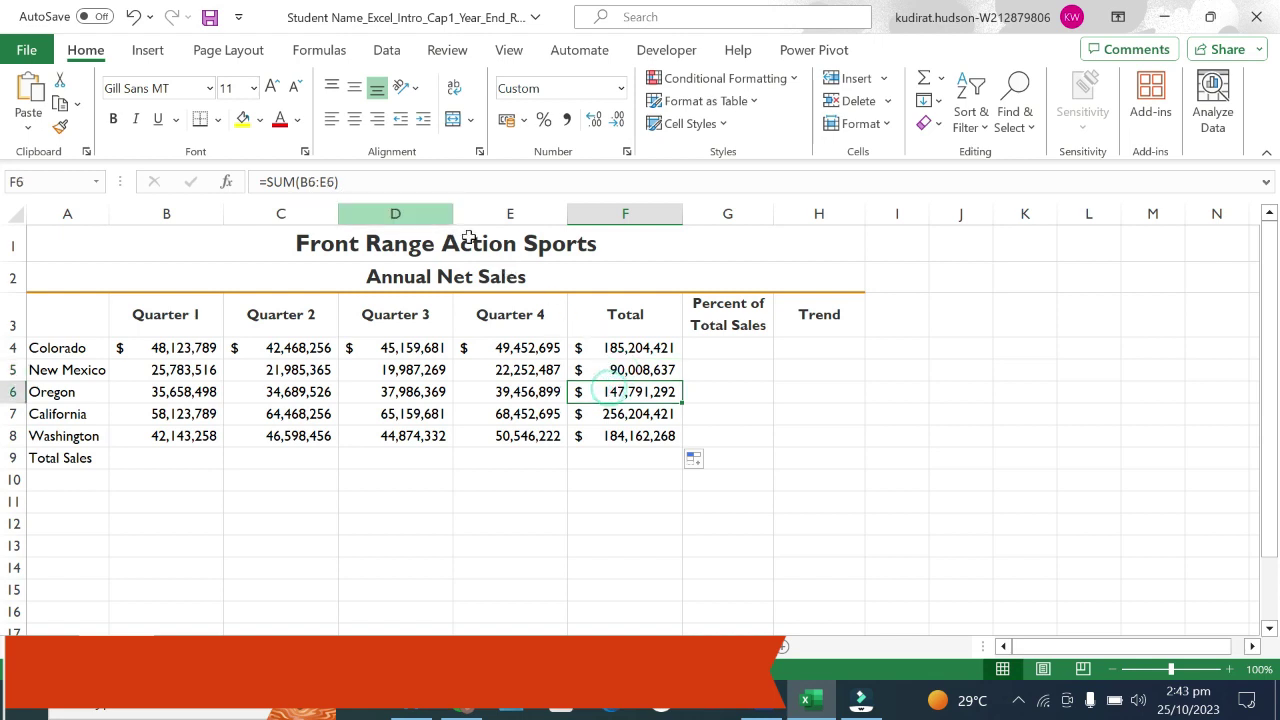
click(636, 414)
click(637, 440)
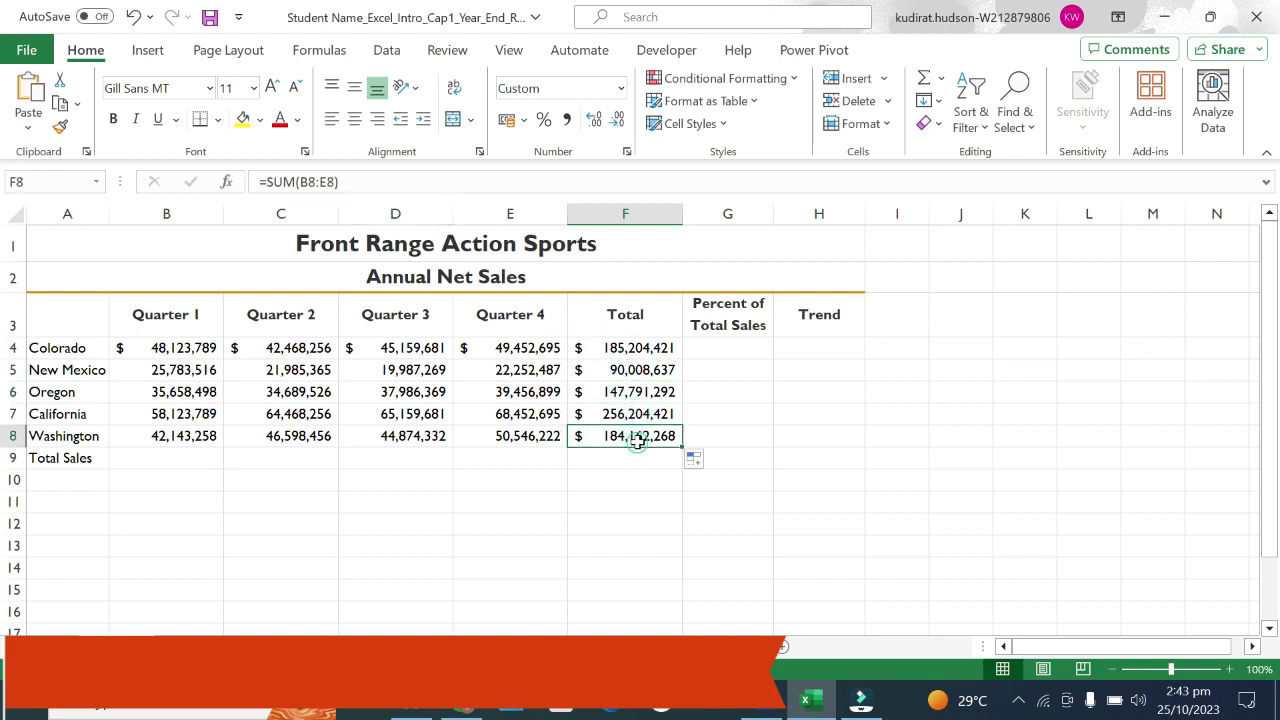
Step: Check the B9:F9 reference in the Word instructions, then select the Total Sales row in Excel
click(828, 698)
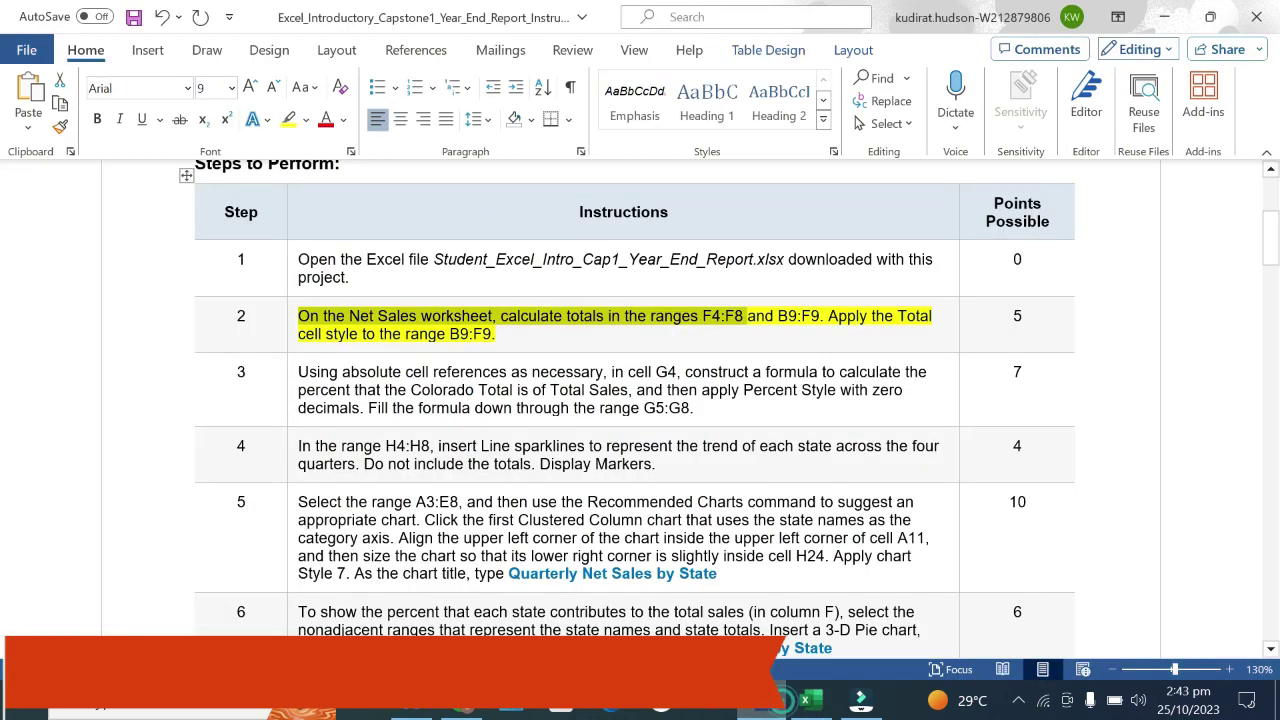
drag(778, 316, 820, 316)
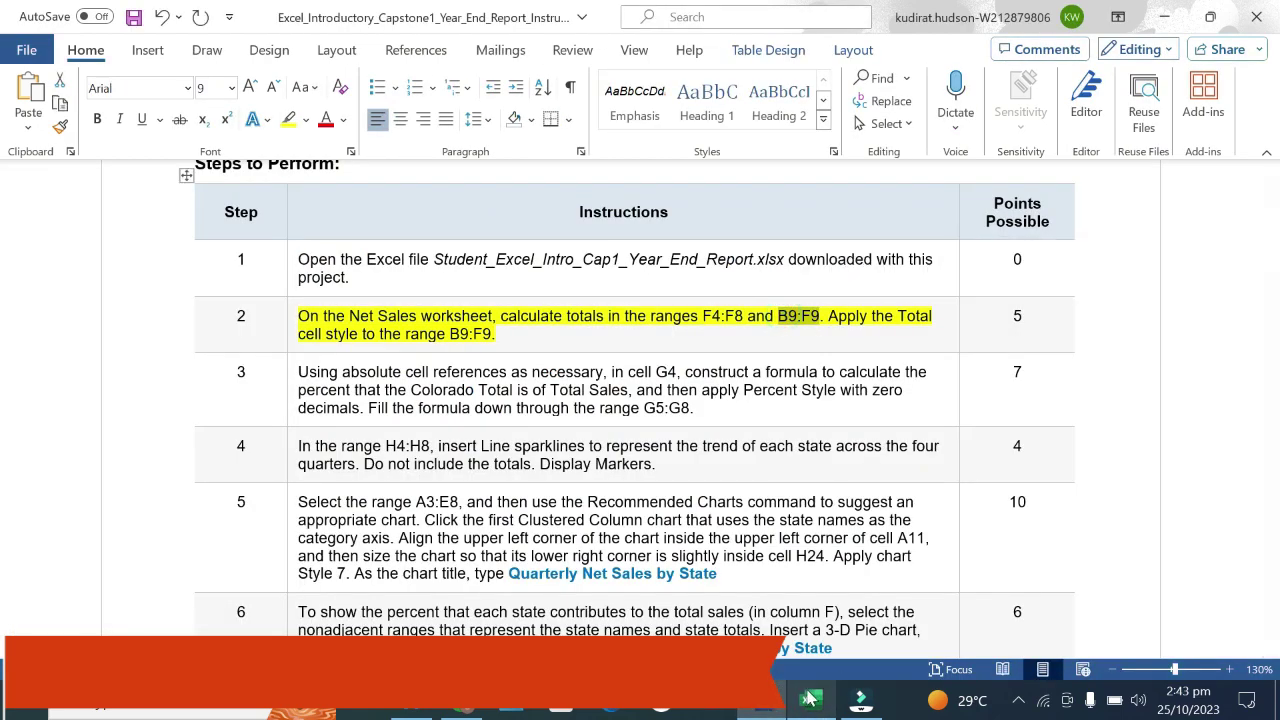
click(805, 698)
drag(172, 457, 619, 460)
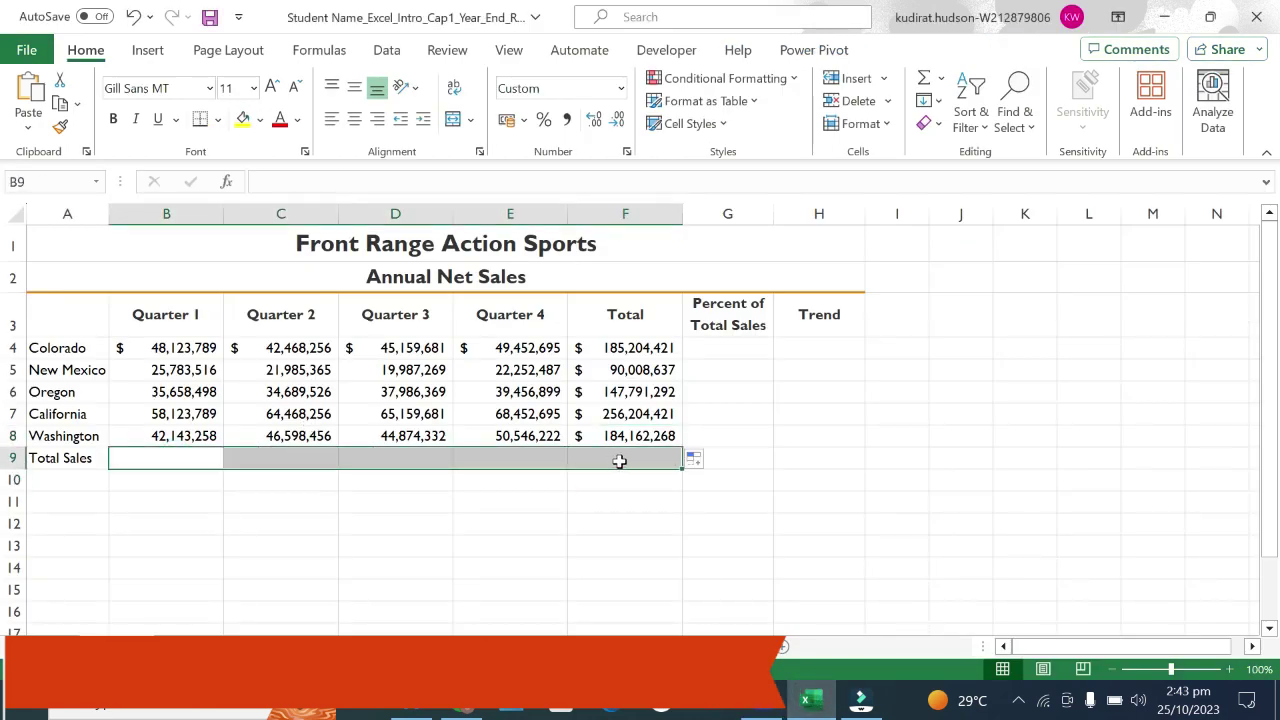
Step: Enter =SUM(B4:B8) in B9 and fill it right through F9
click(207, 455)
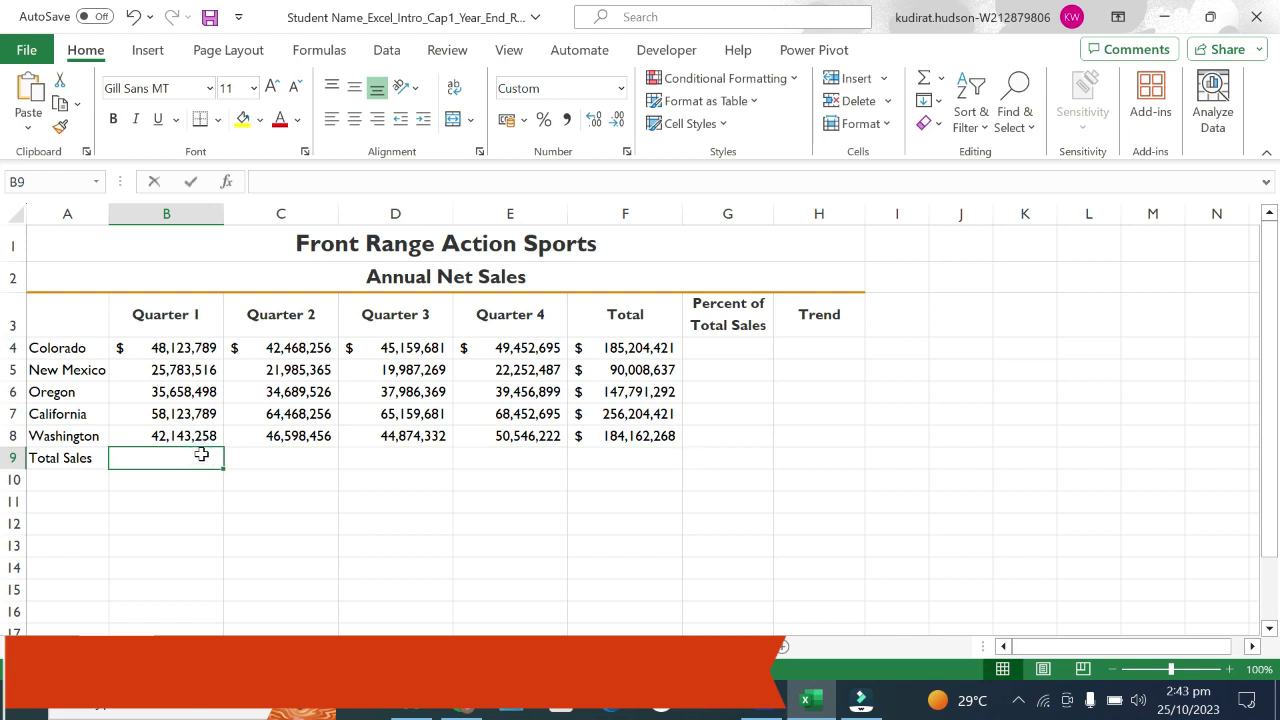
text(=sum)
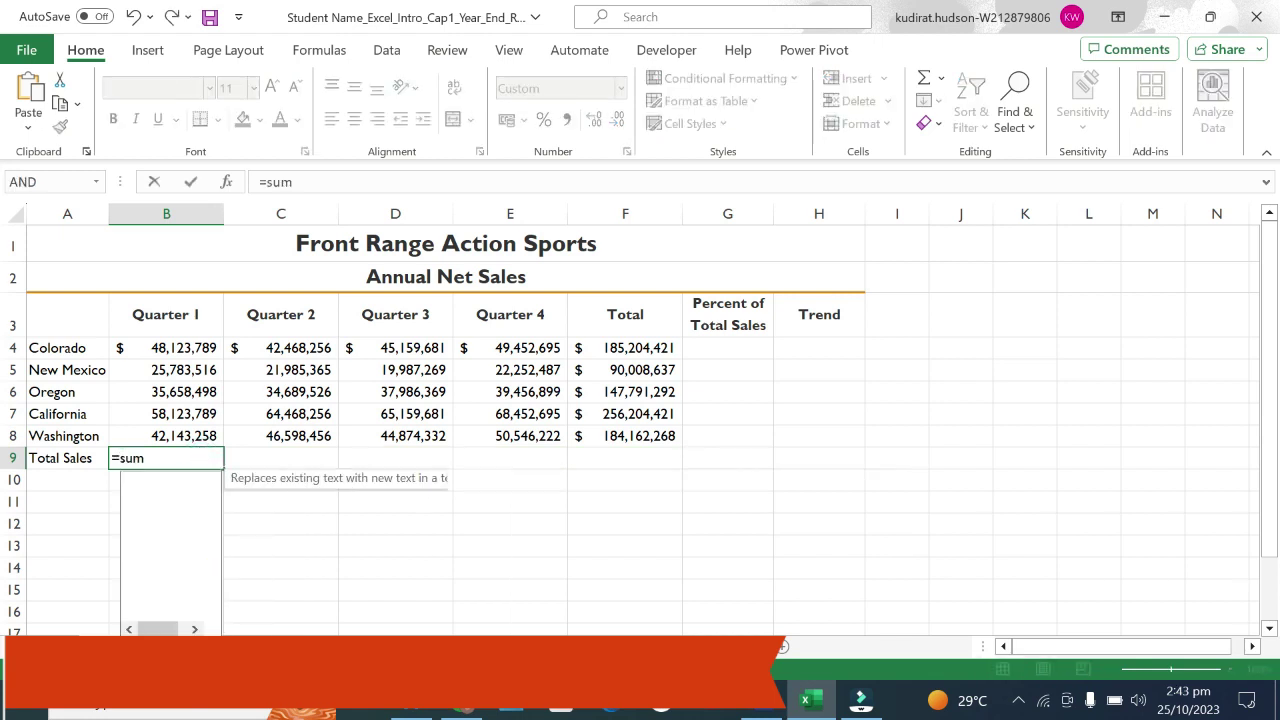
double_click(193, 484)
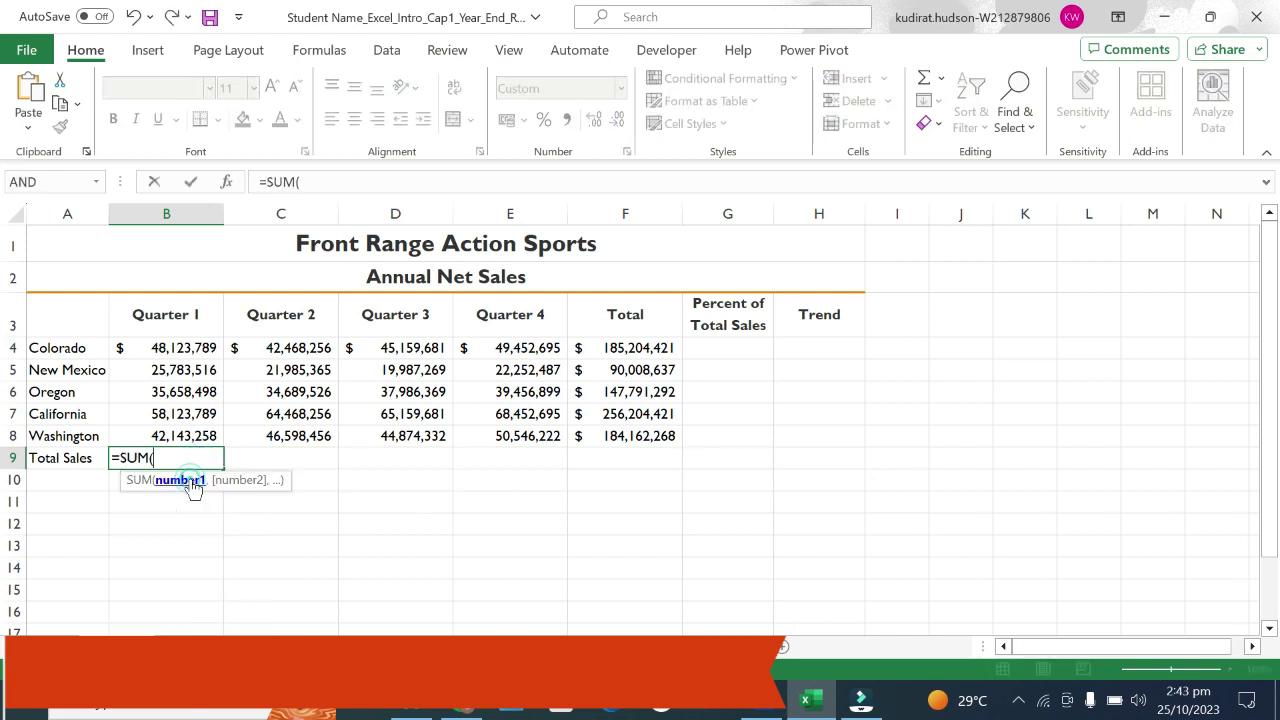
drag(184, 347, 198, 436)
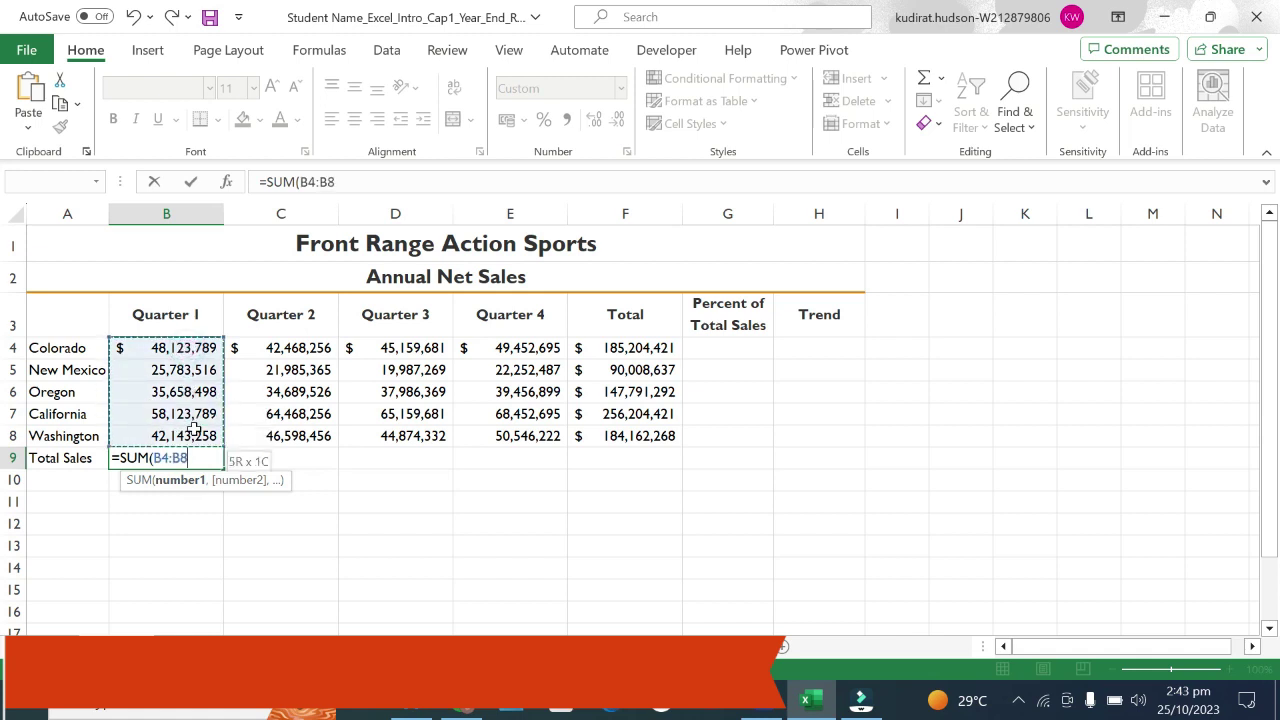
key(Return)
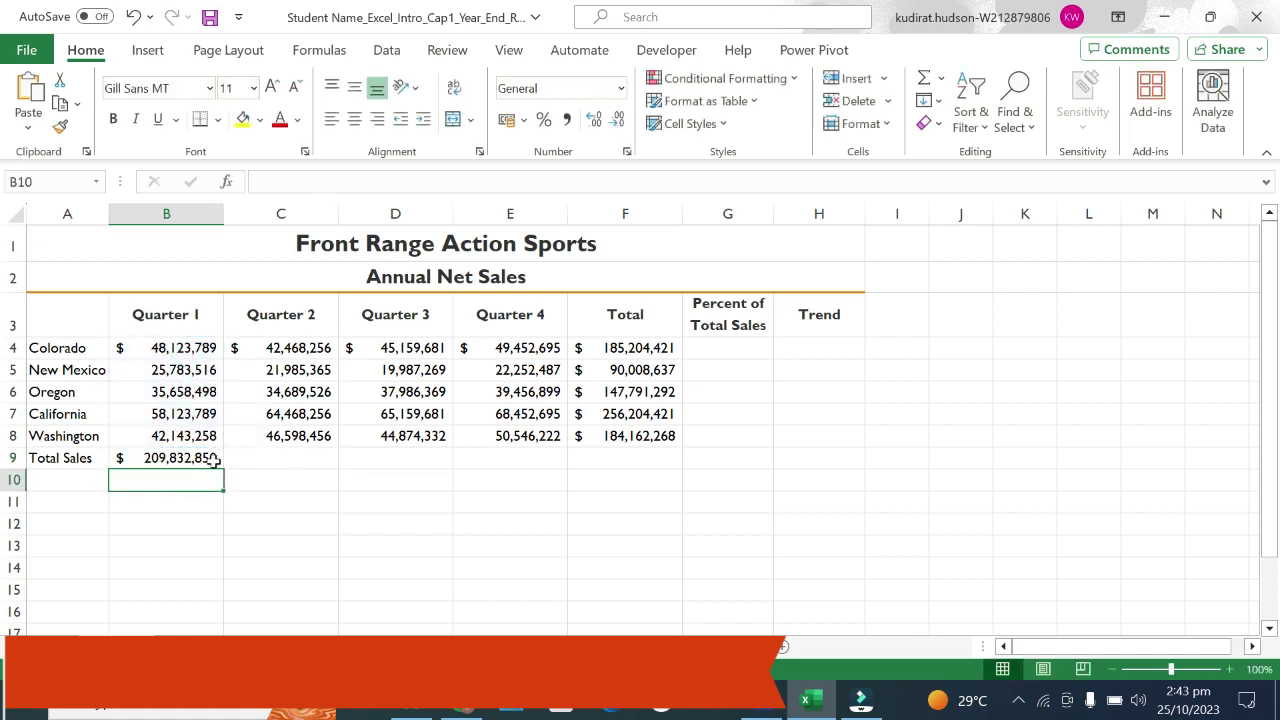
click(213, 459)
drag(223, 468, 638, 476)
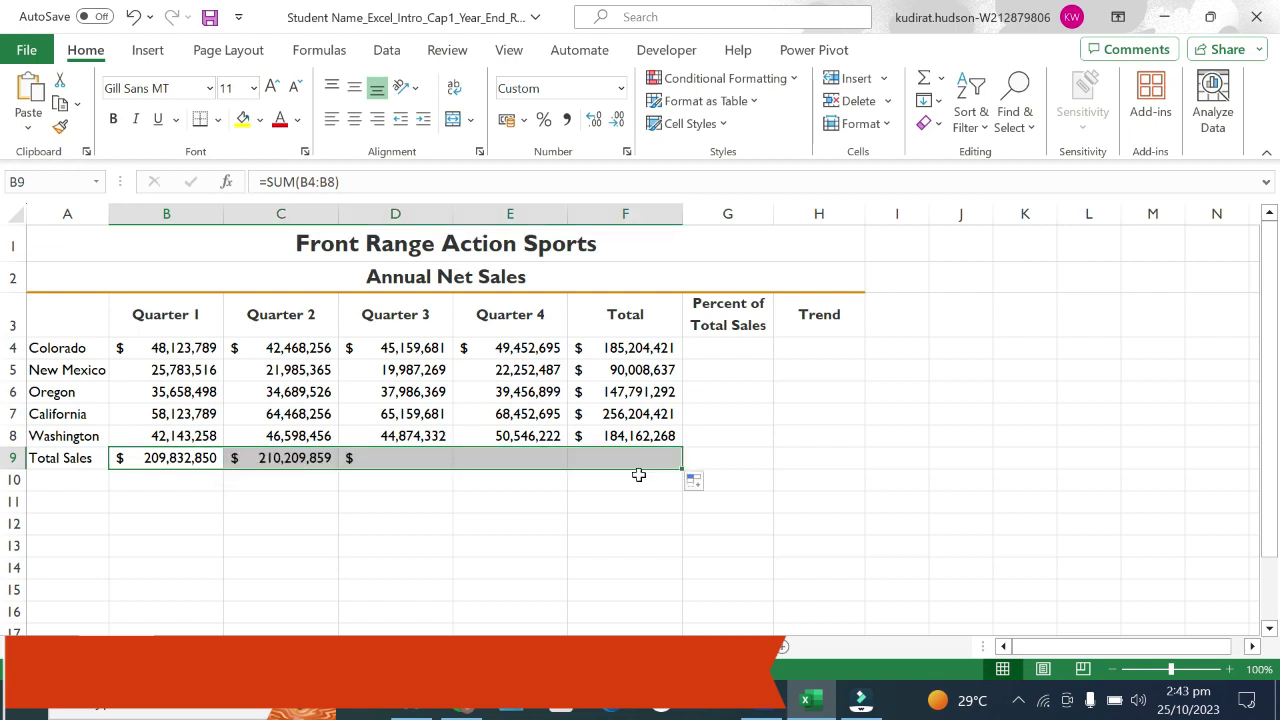
click(633, 318)
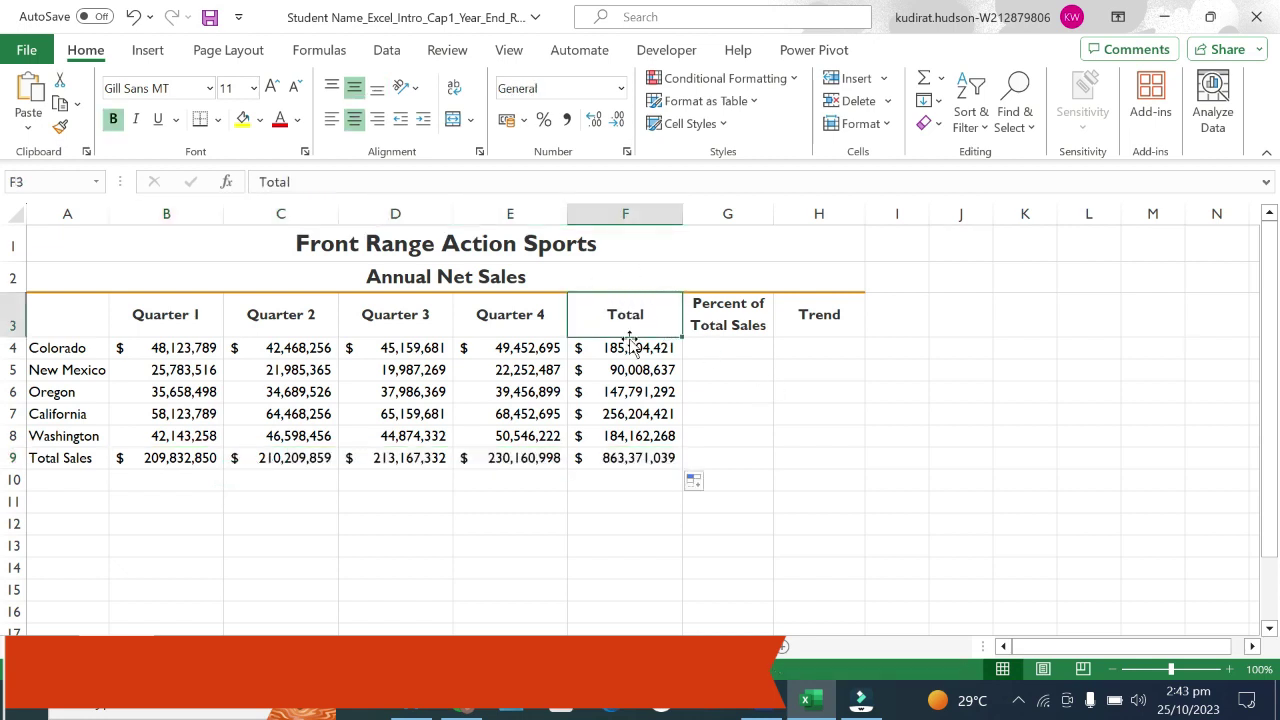
click(786, 565)
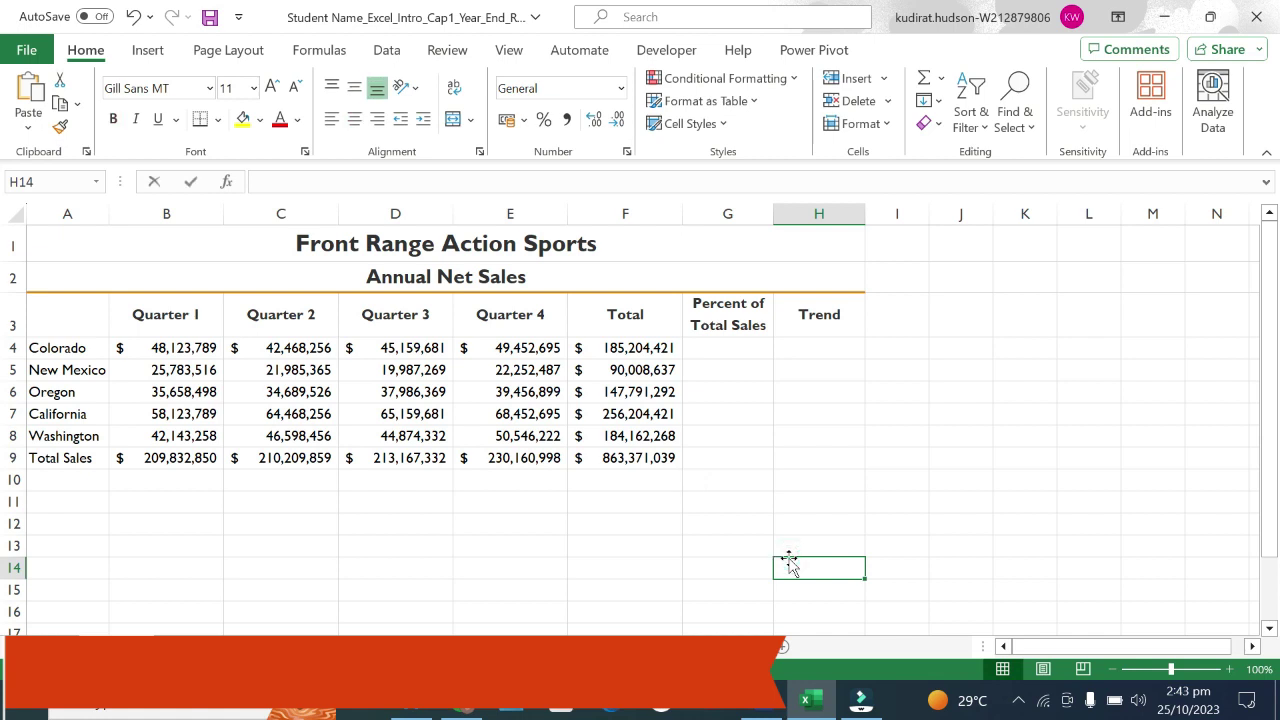
text(total mean)
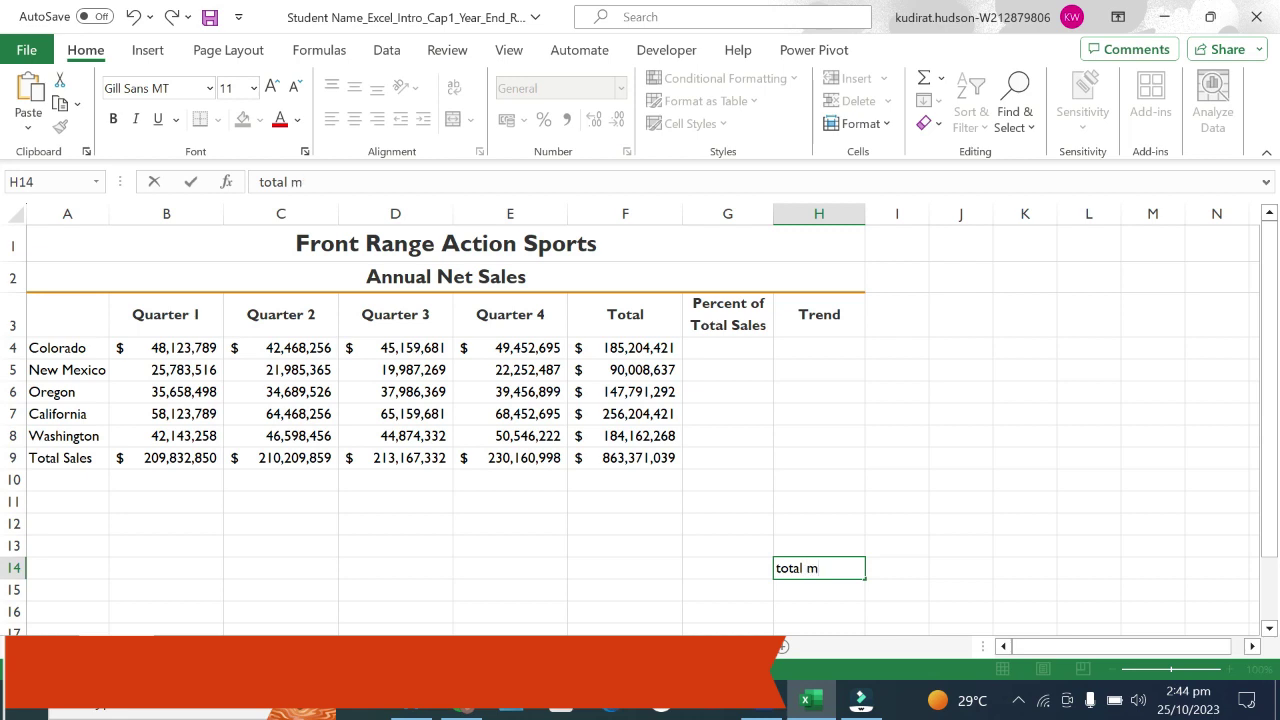
click(893, 581)
click(886, 569)
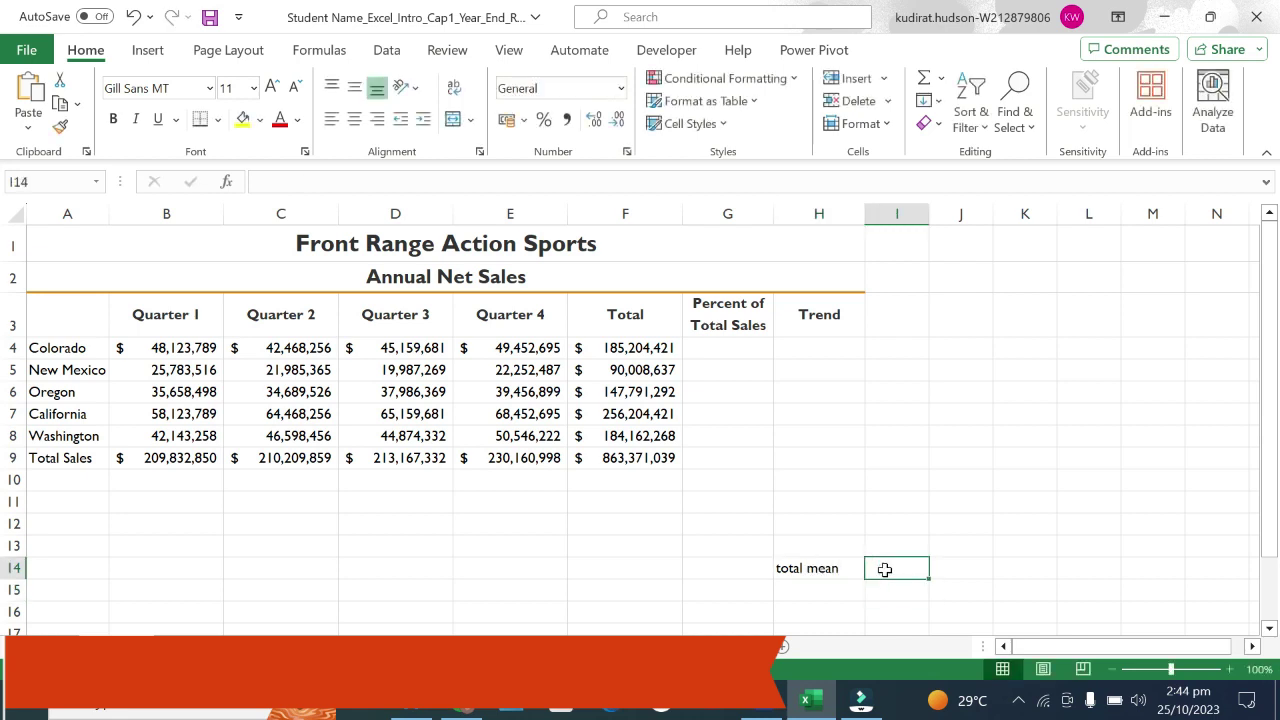
click(829, 575)
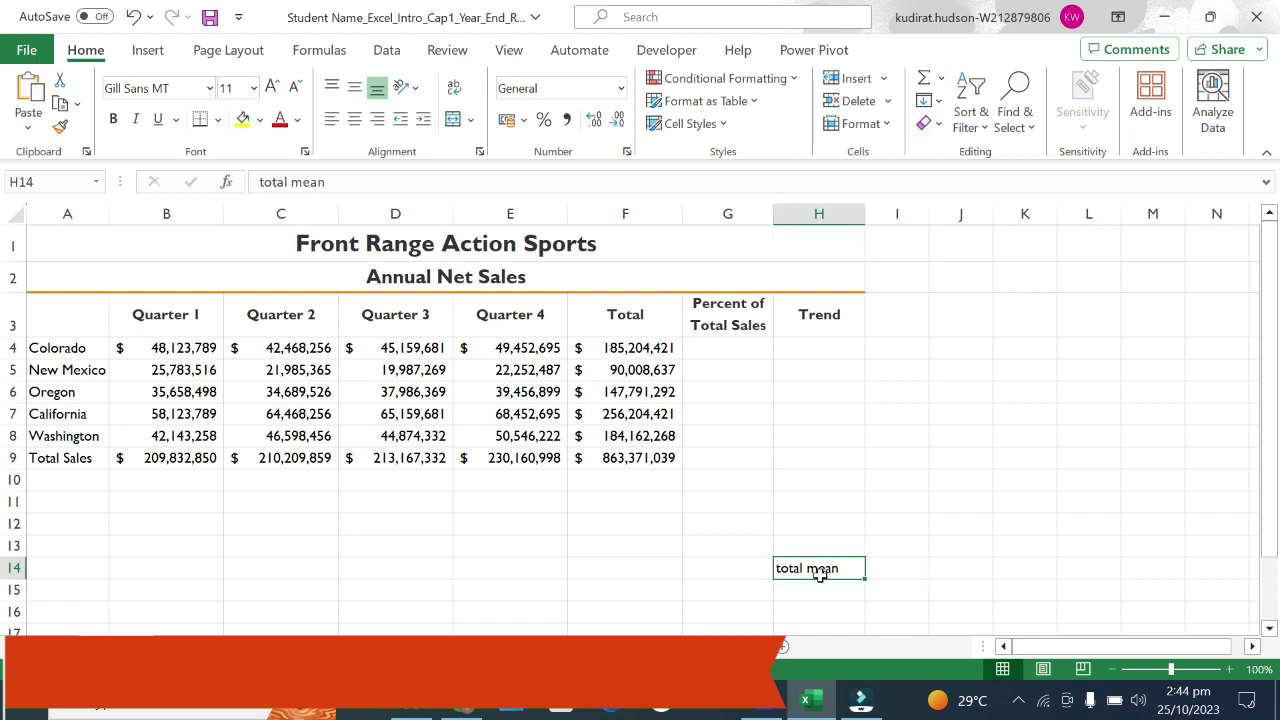
click(253, 88)
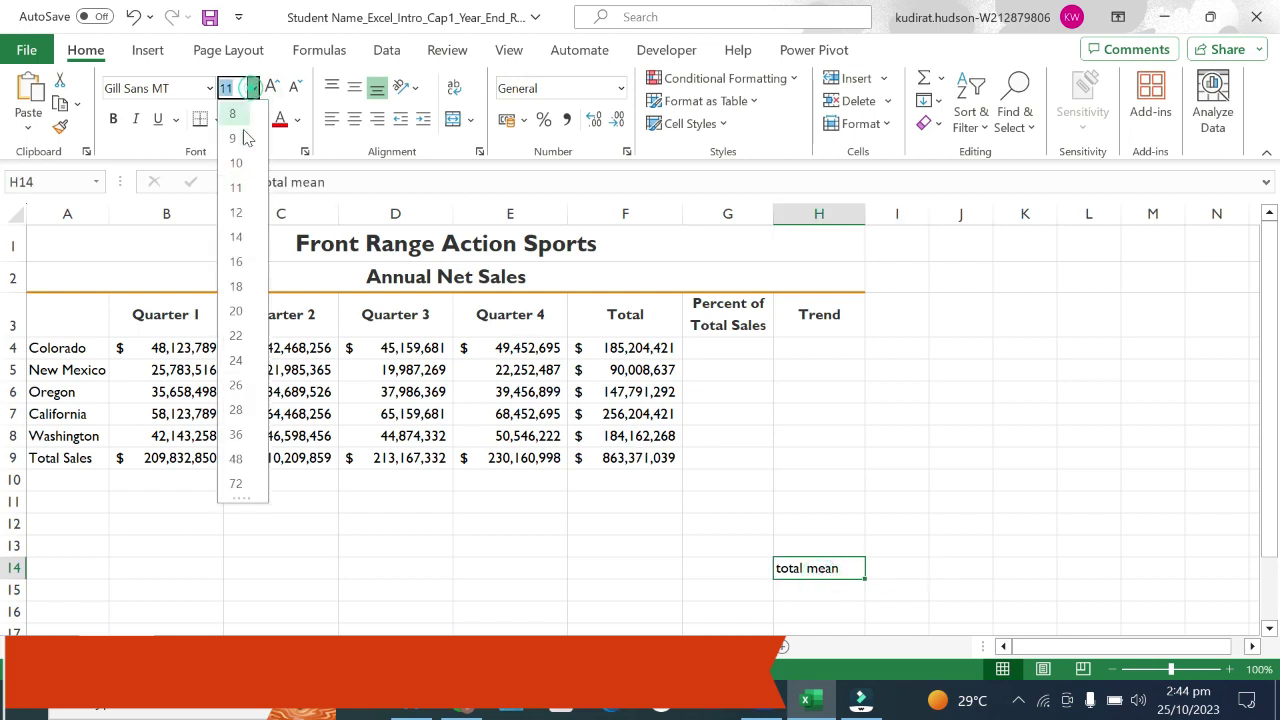
click(236, 265)
click(930, 578)
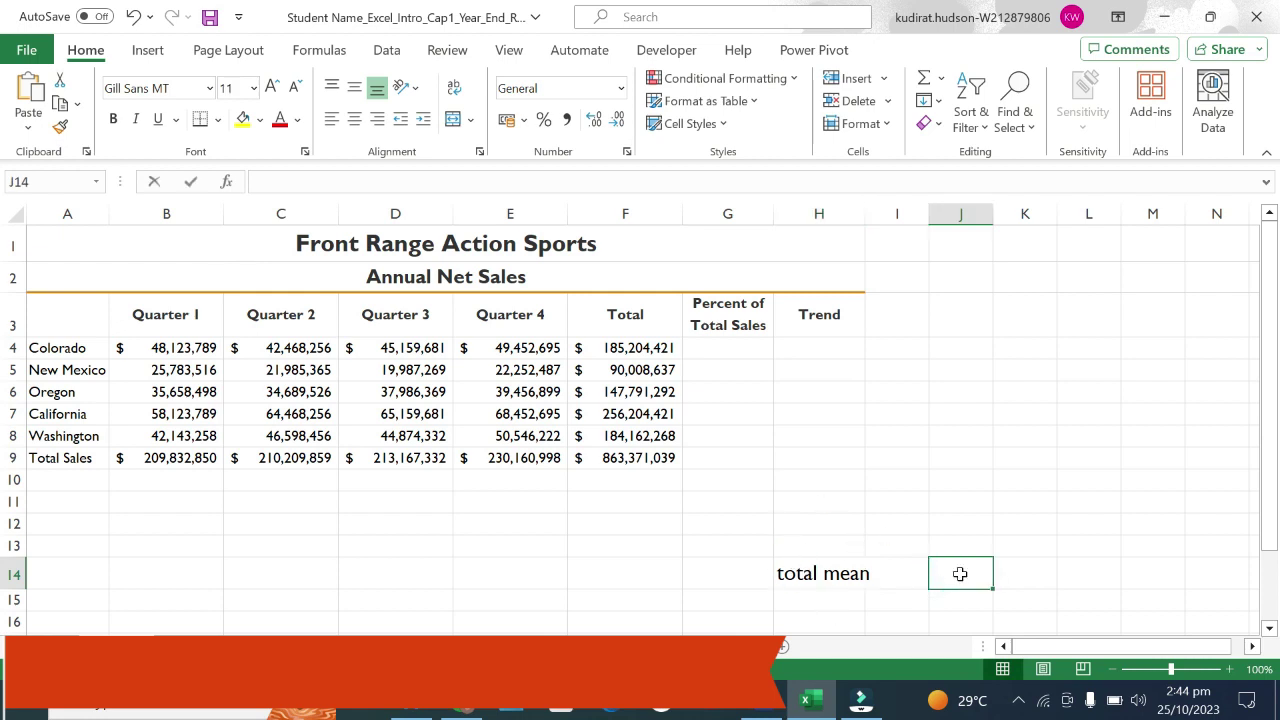
text(sum)
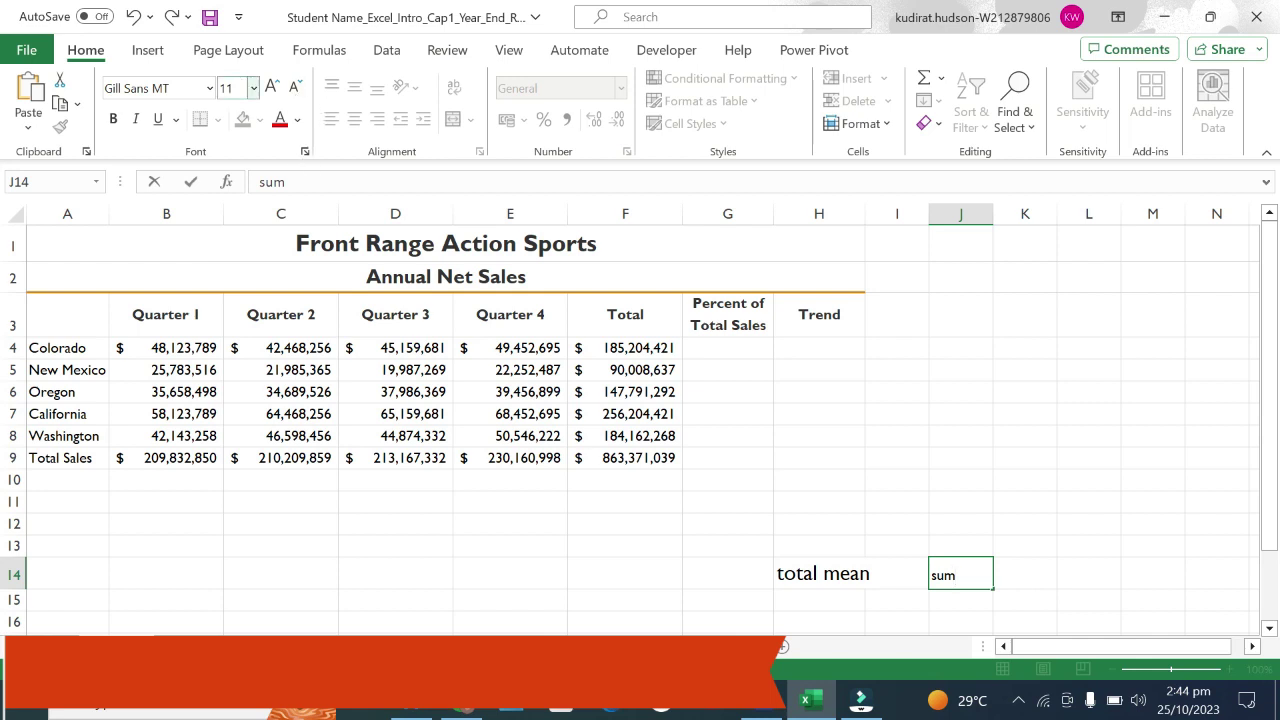
click(253, 88)
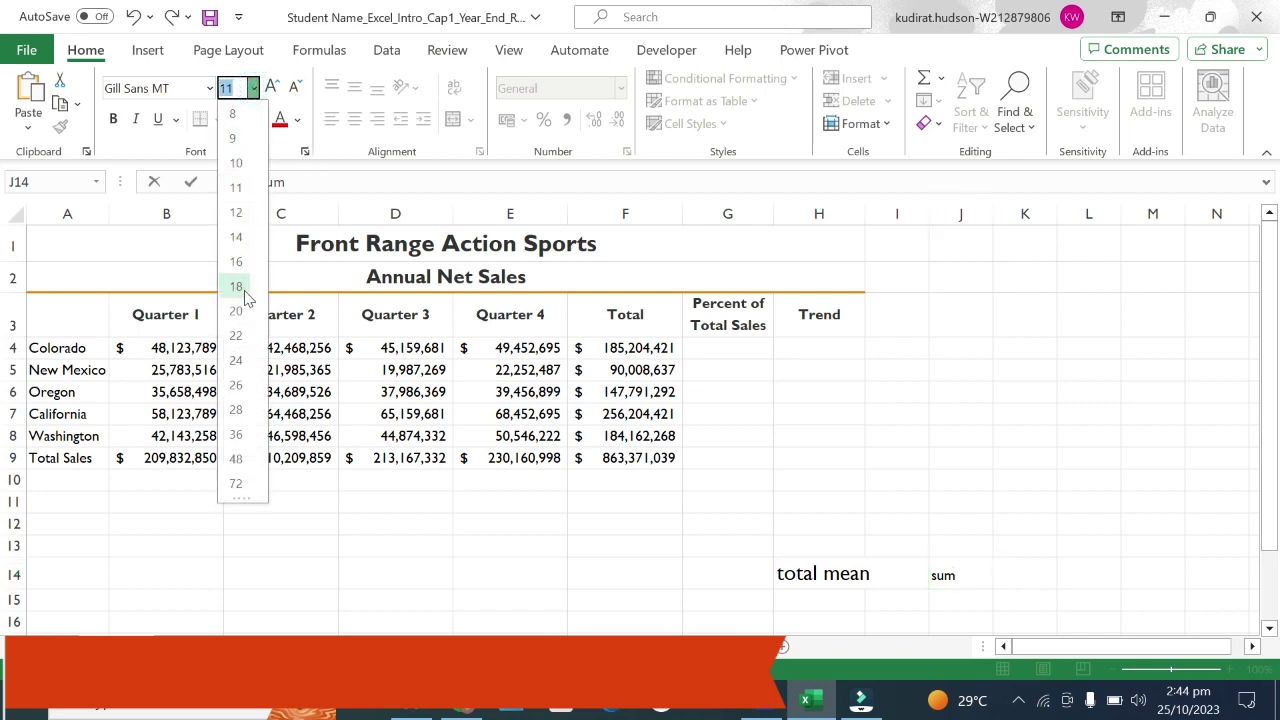
click(246, 332)
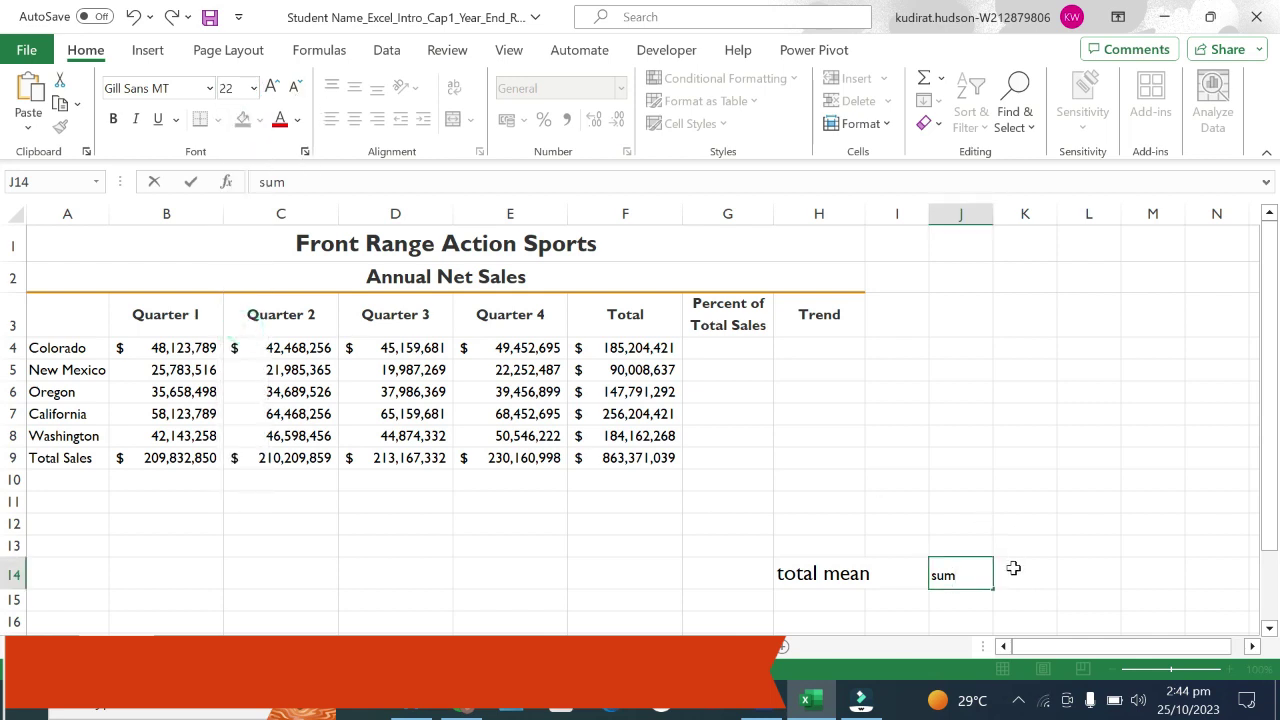
click(951, 577)
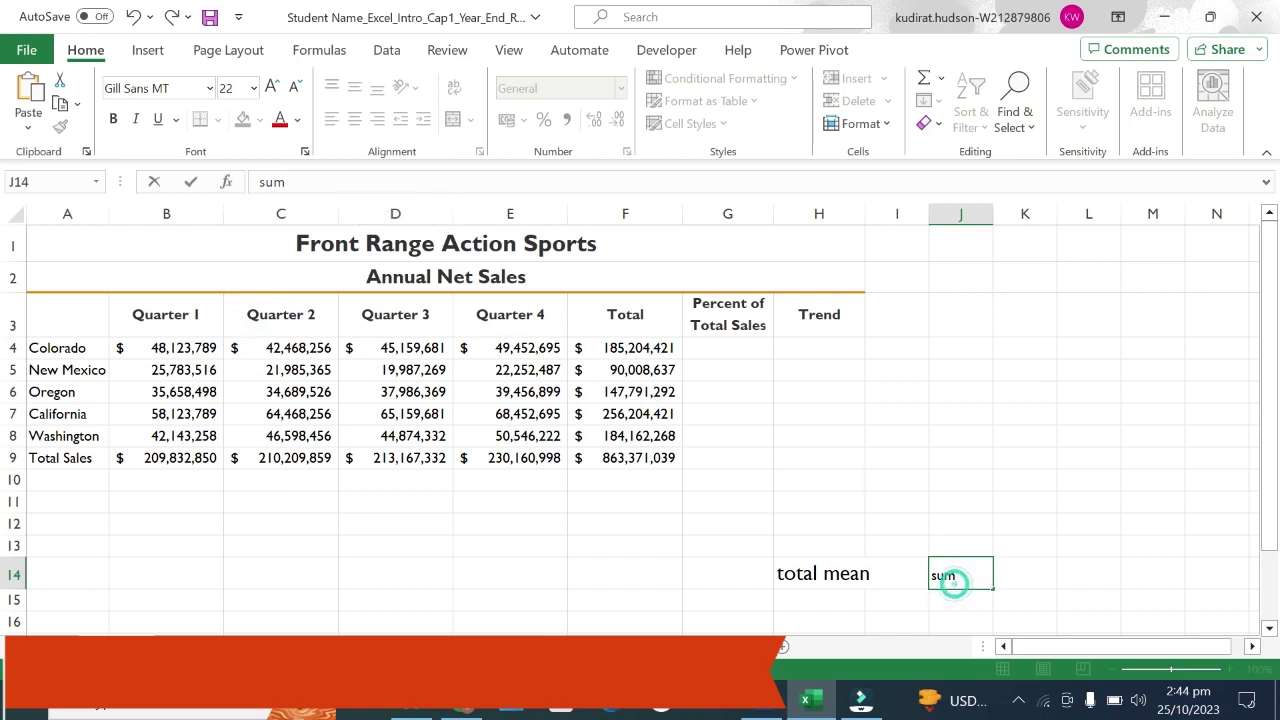
click(253, 88)
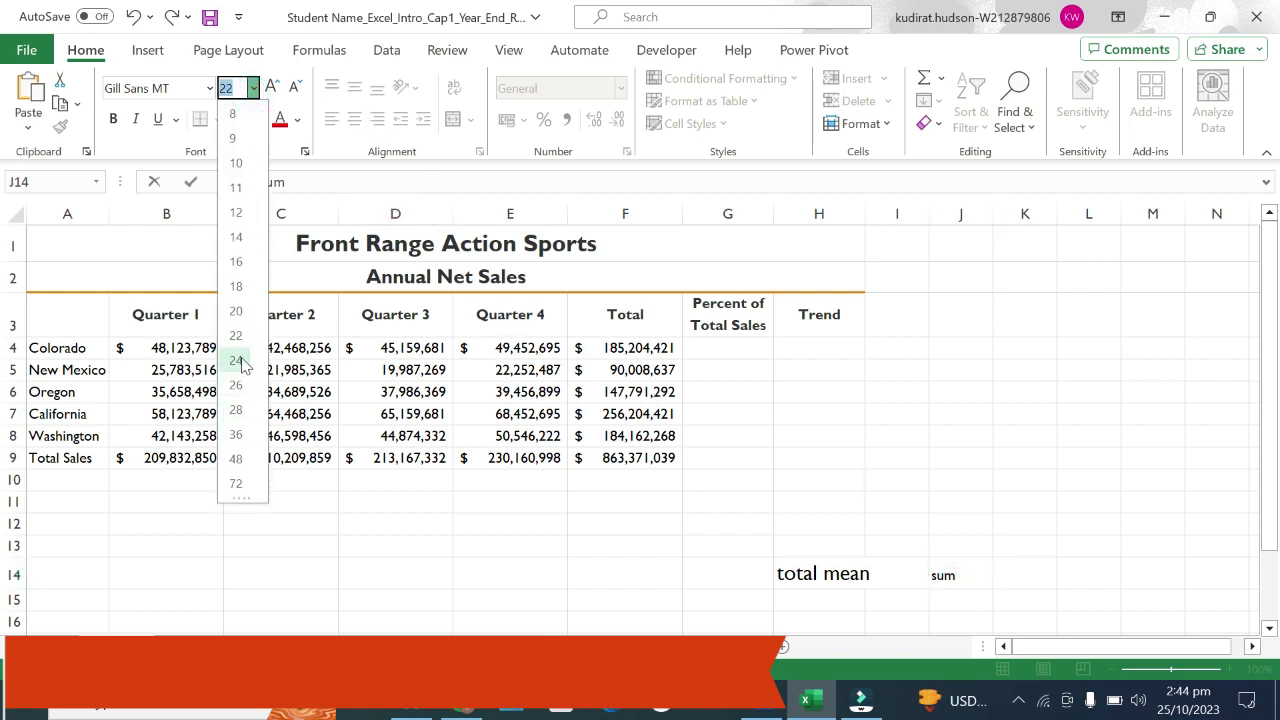
click(234, 407)
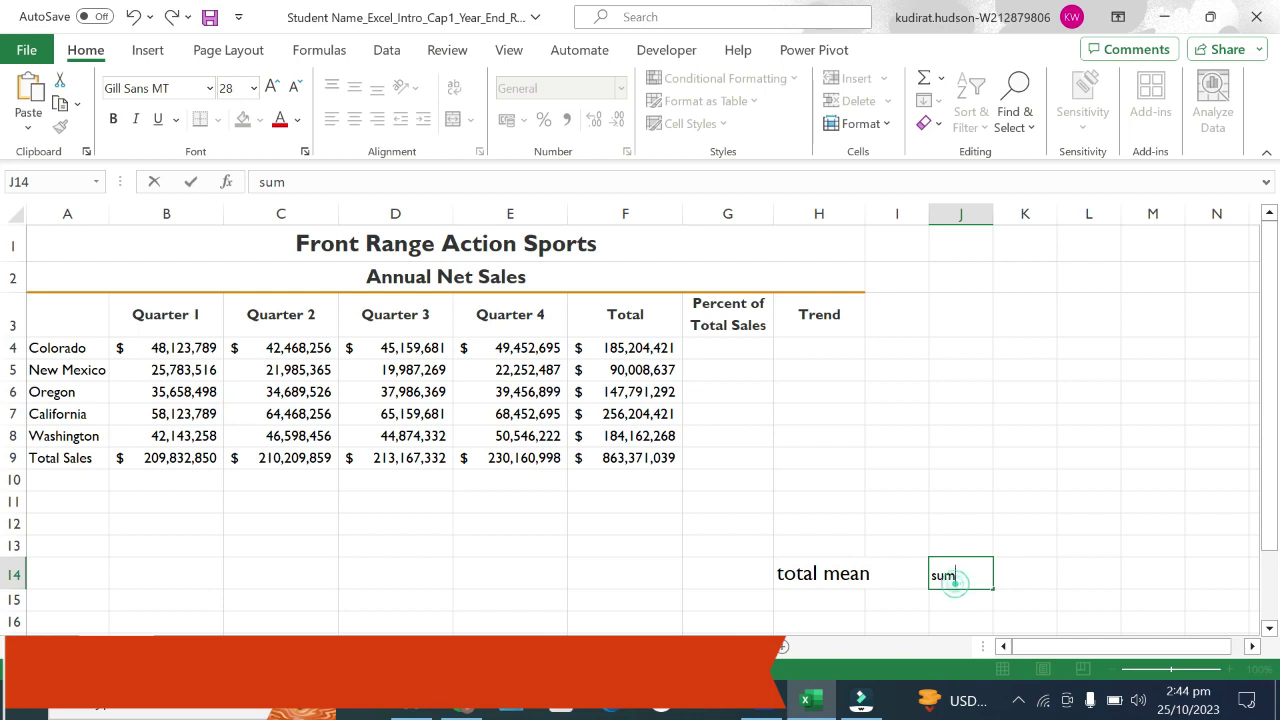
double_click(953, 577)
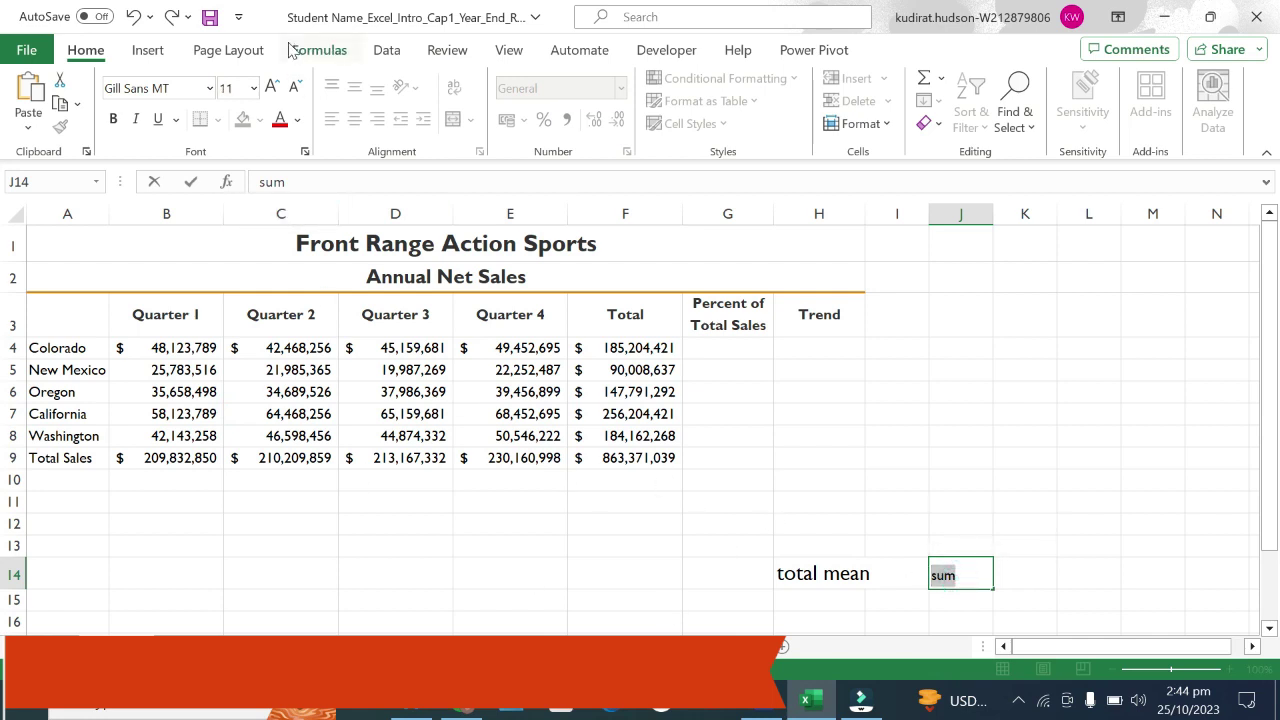
click(253, 88)
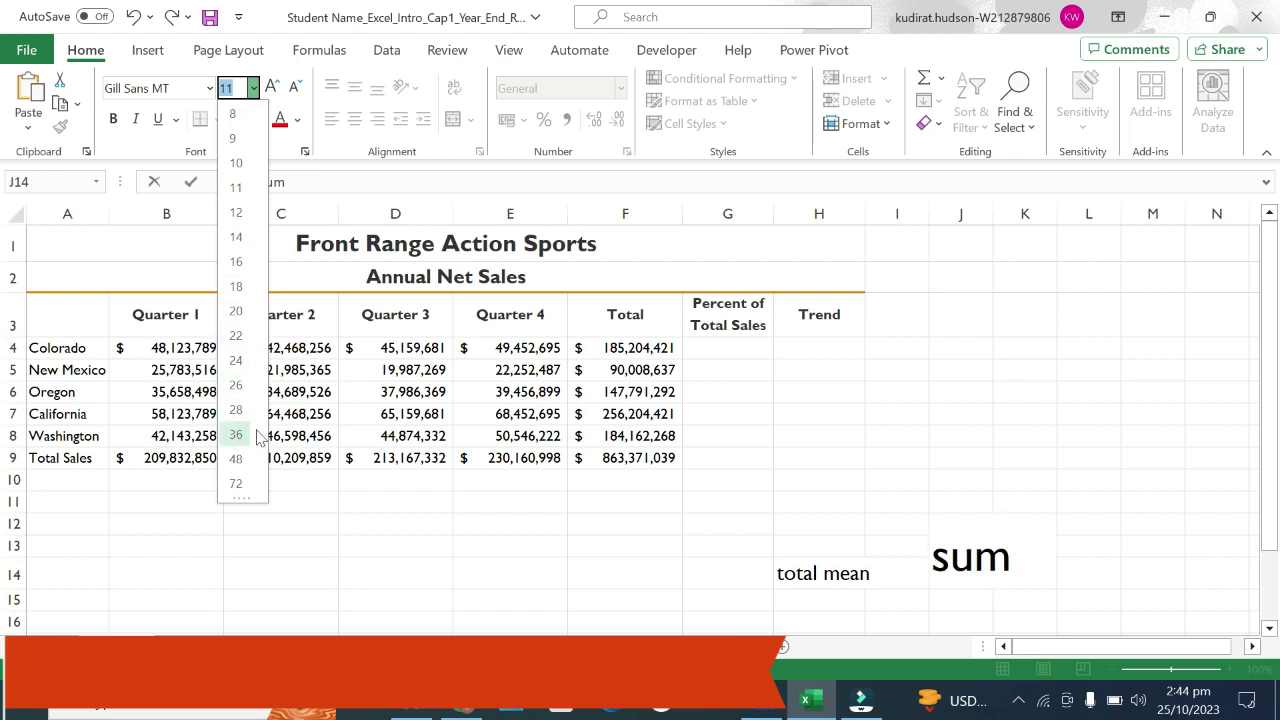
click(872, 451)
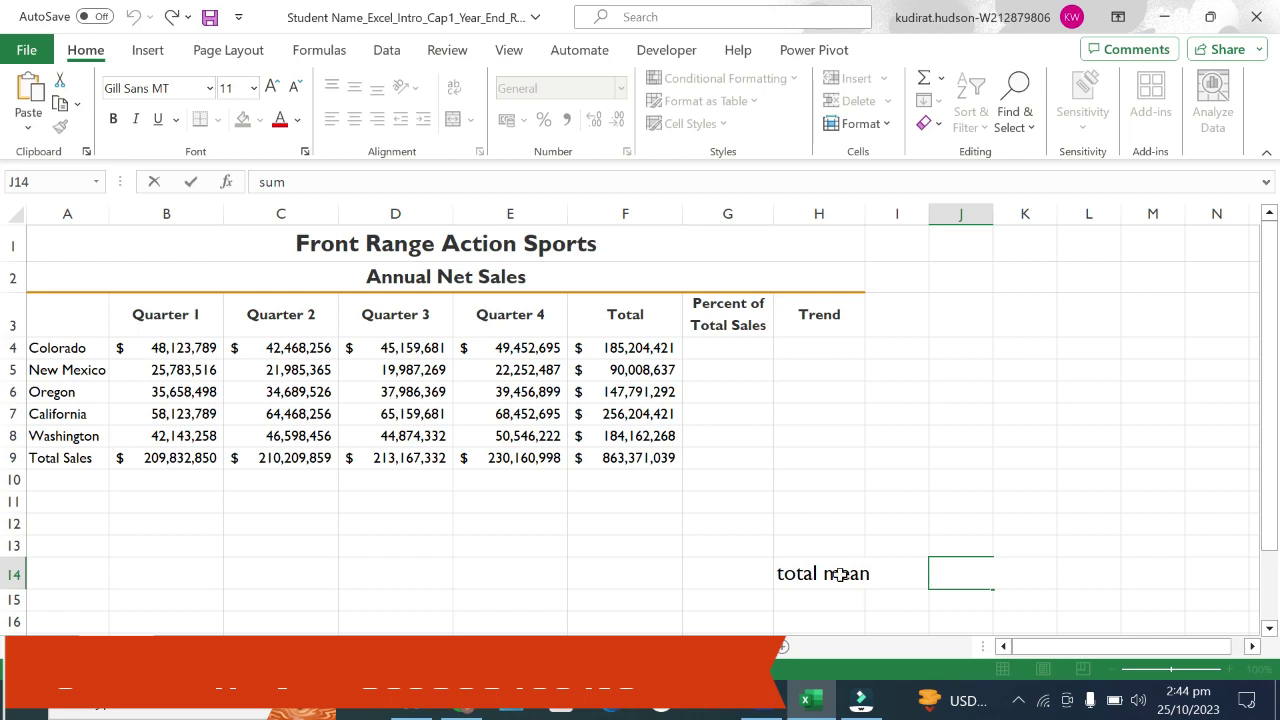
click(840, 574)
key(Delete)
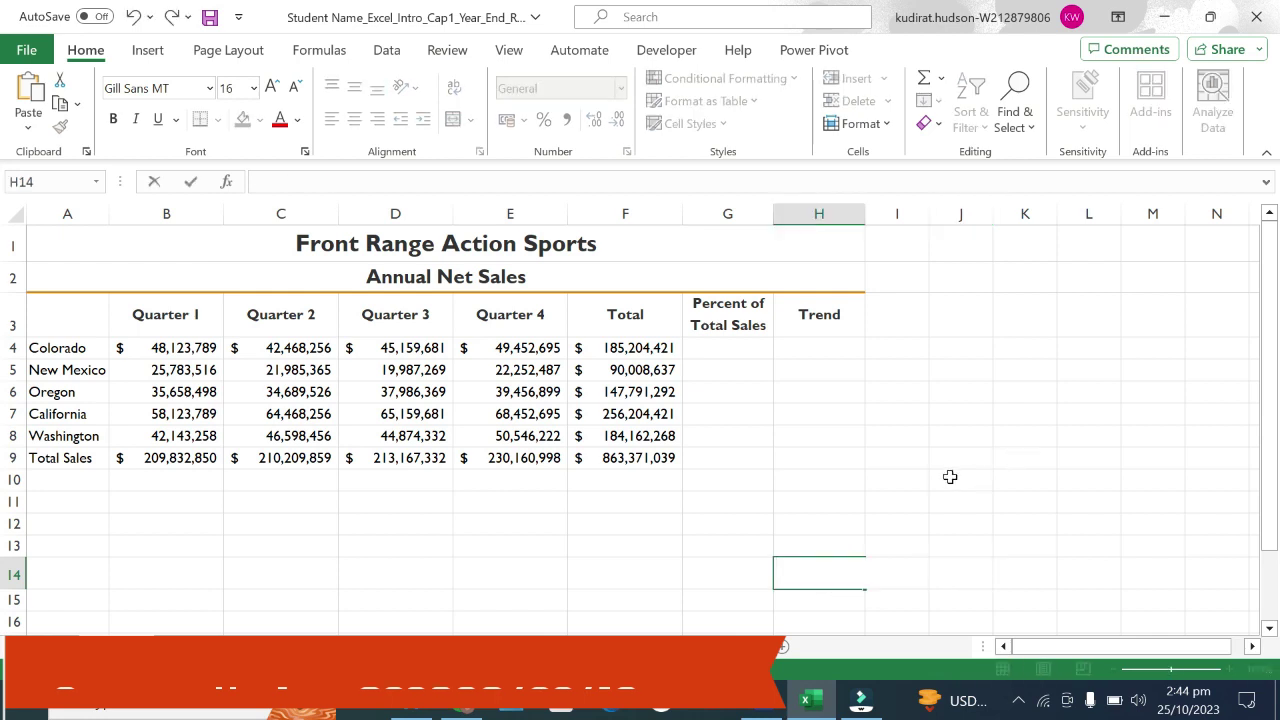
click(950, 477)
Step: Review the SUM formulas in F4:F9 and the Quarter 1 and 2 totals in row 9, then return to Word
click(606, 327)
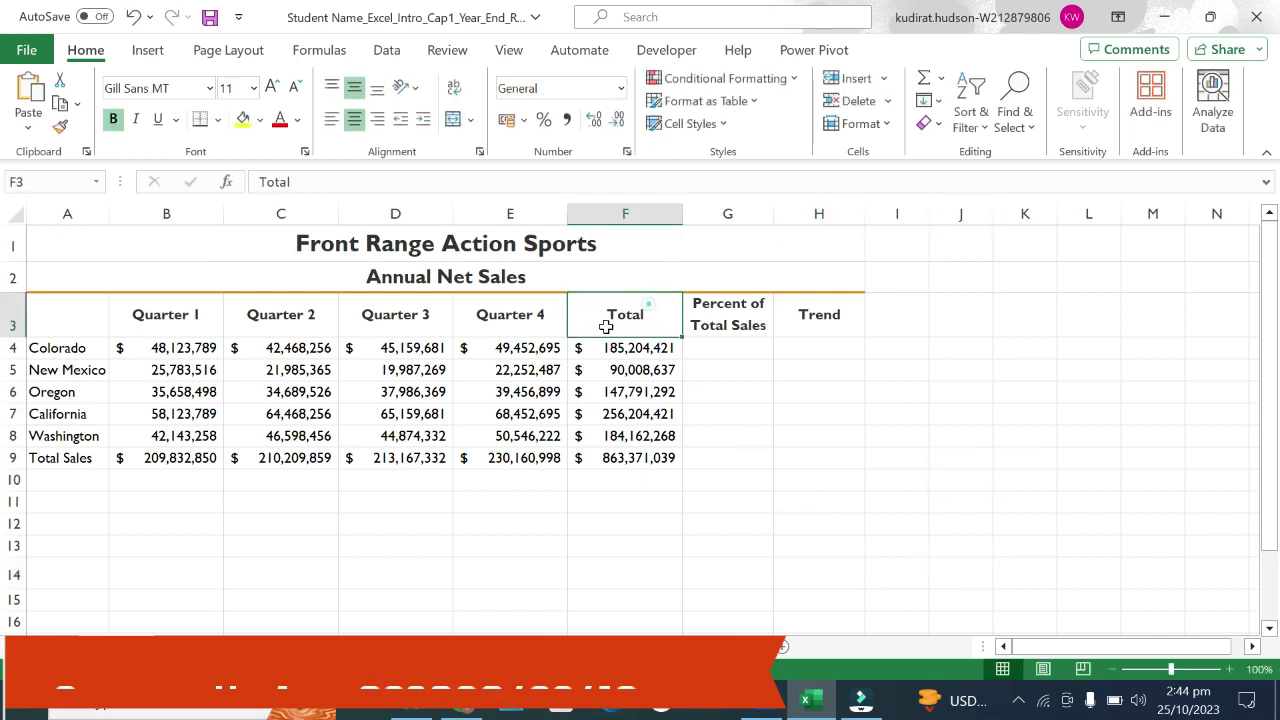
drag(650, 350, 655, 459)
drag(180, 348, 495, 350)
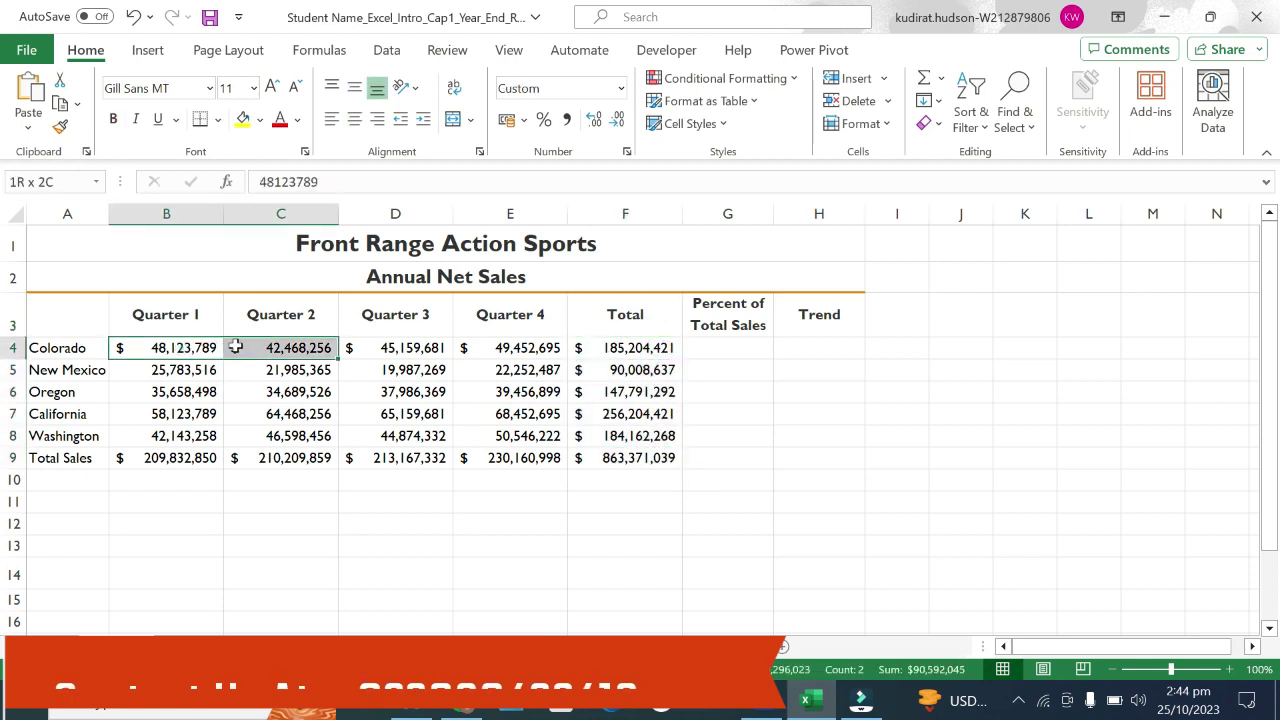
drag(654, 348, 658, 458)
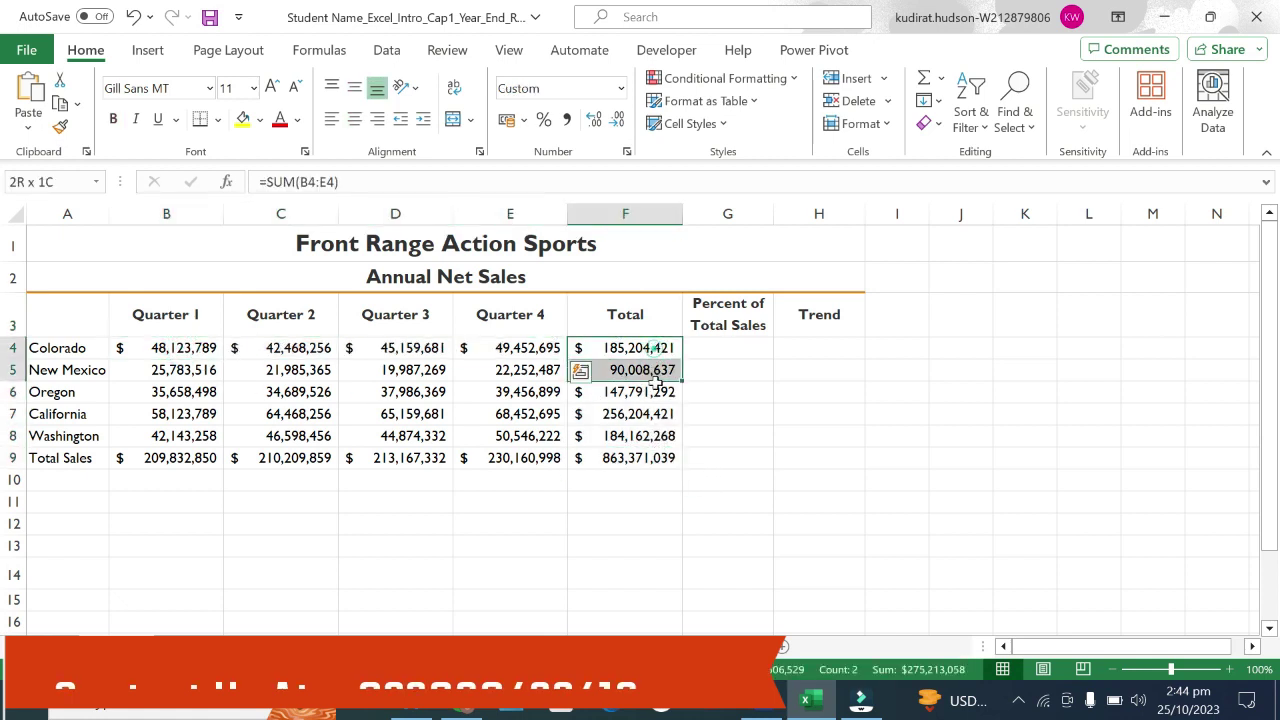
drag(160, 457, 486, 454)
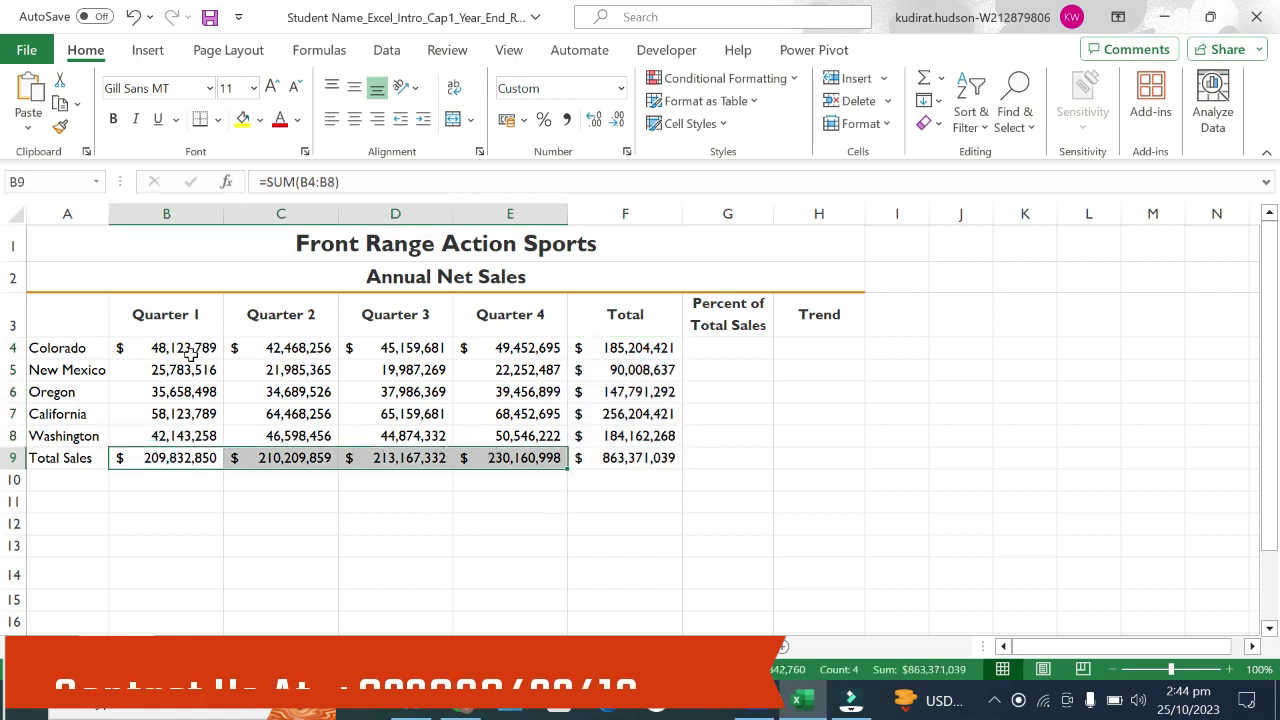
drag(187, 350, 183, 437)
click(178, 456)
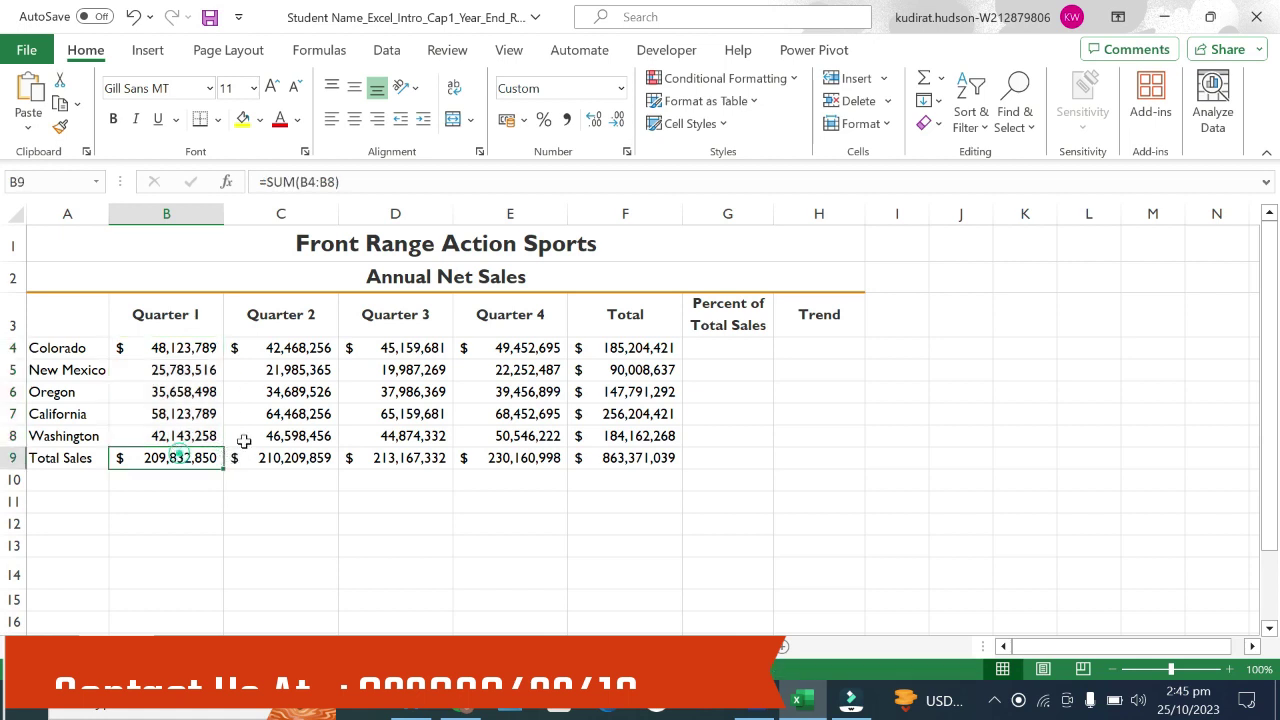
drag(300, 348, 300, 456)
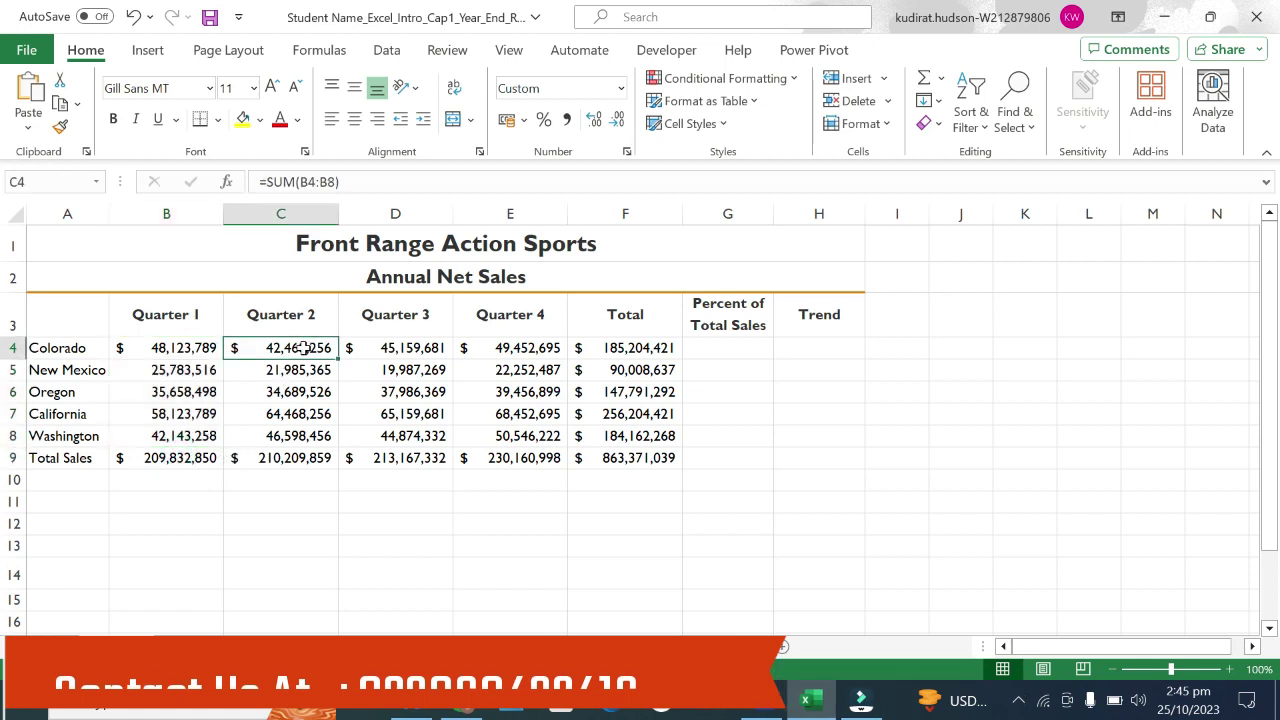
click(300, 456)
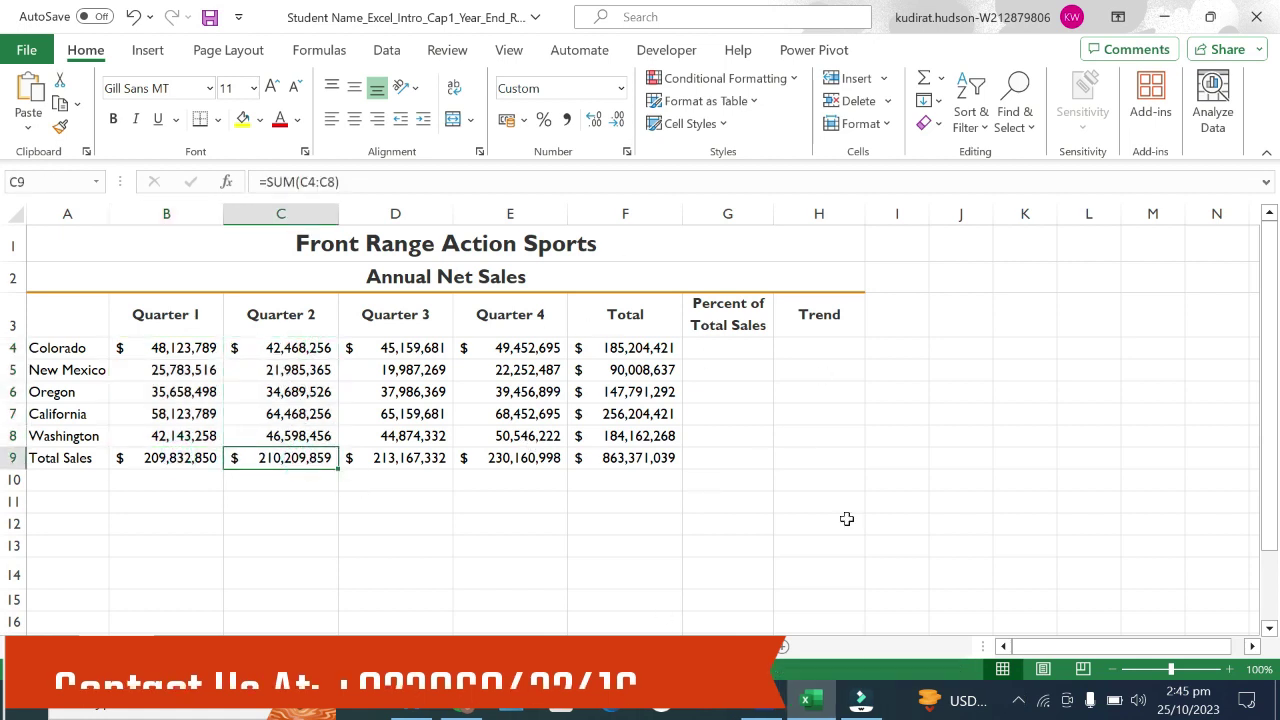
click(761, 700)
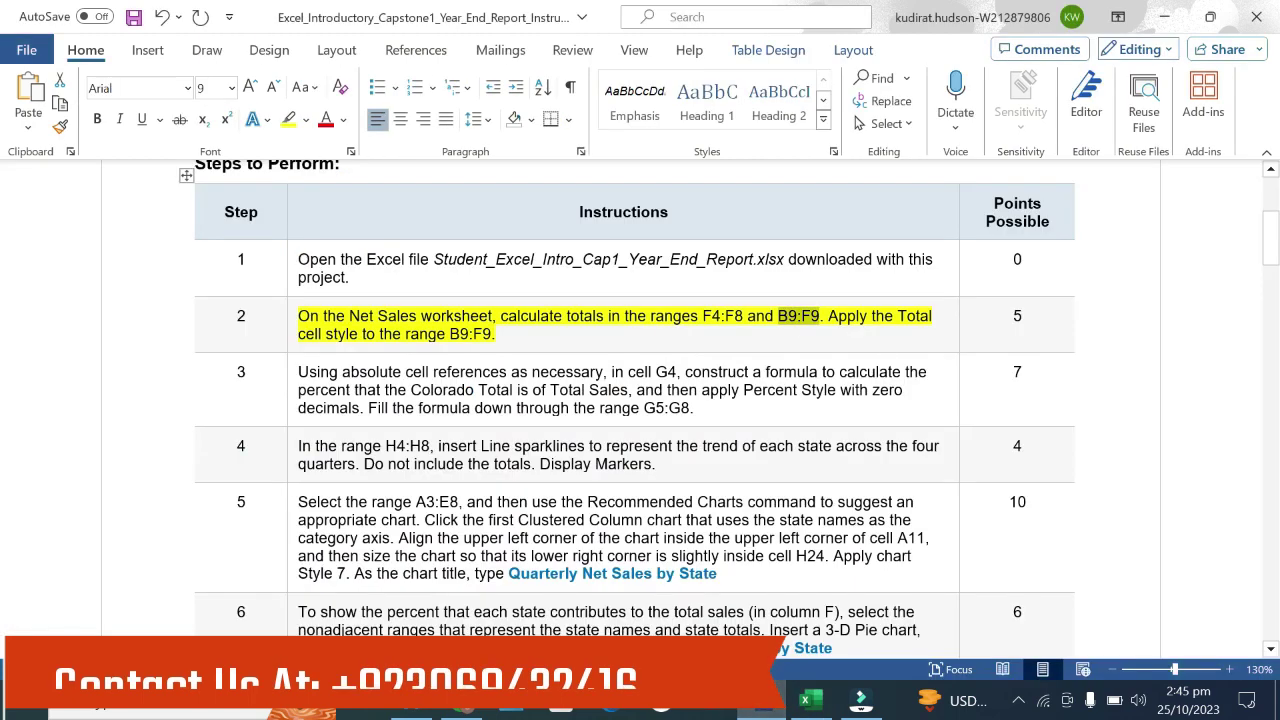
Step: Select step 2's sentence about applying the Total cell style to B9:F9
drag(500, 316, 607, 316)
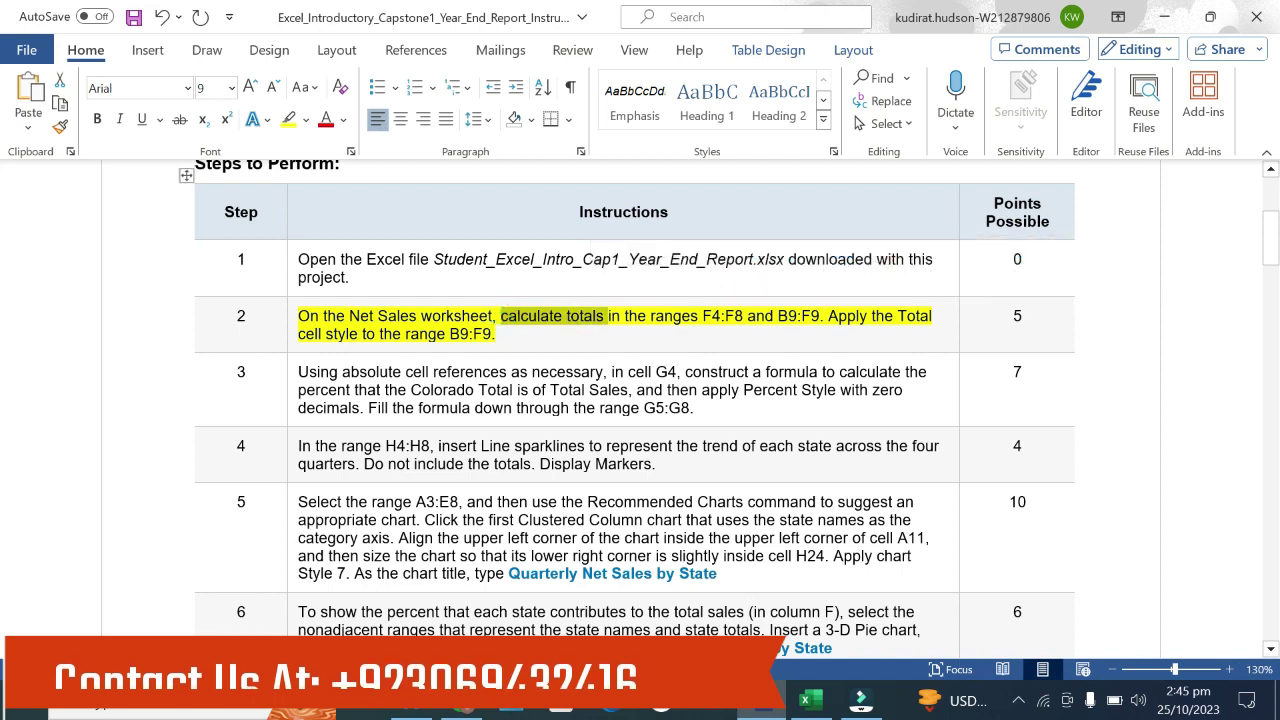
click(405, 336)
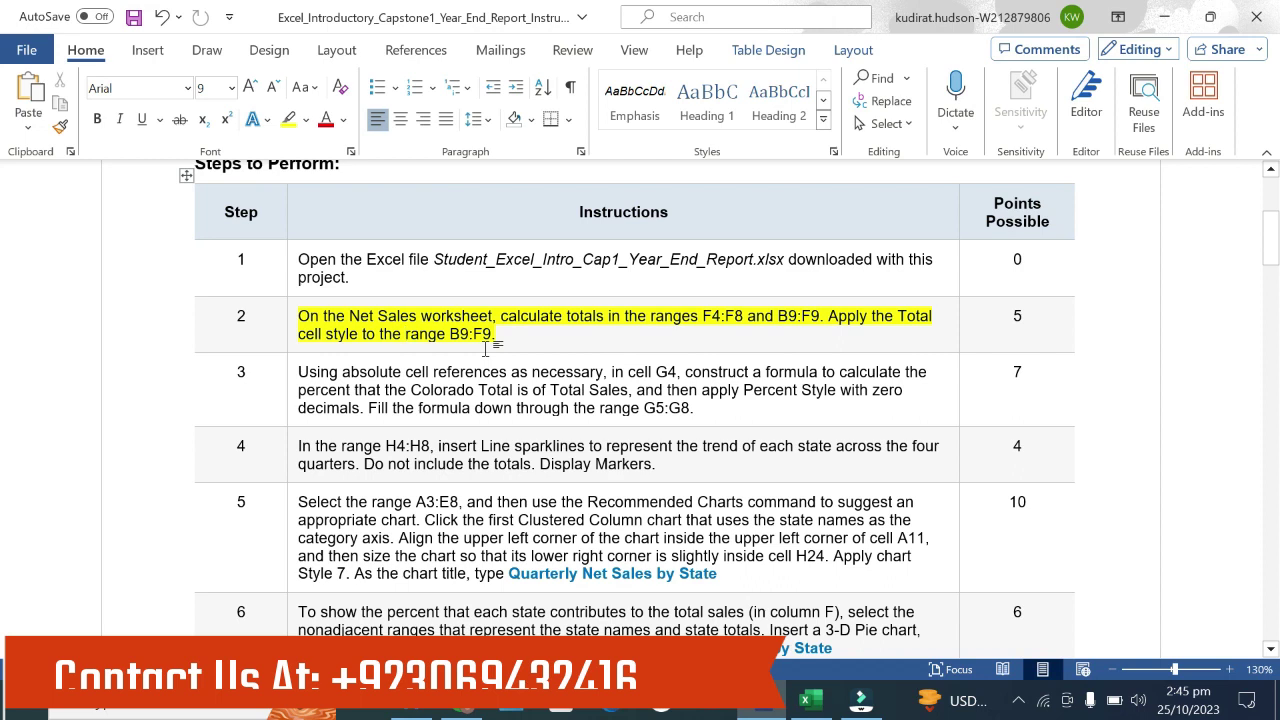
drag(828, 315, 936, 334)
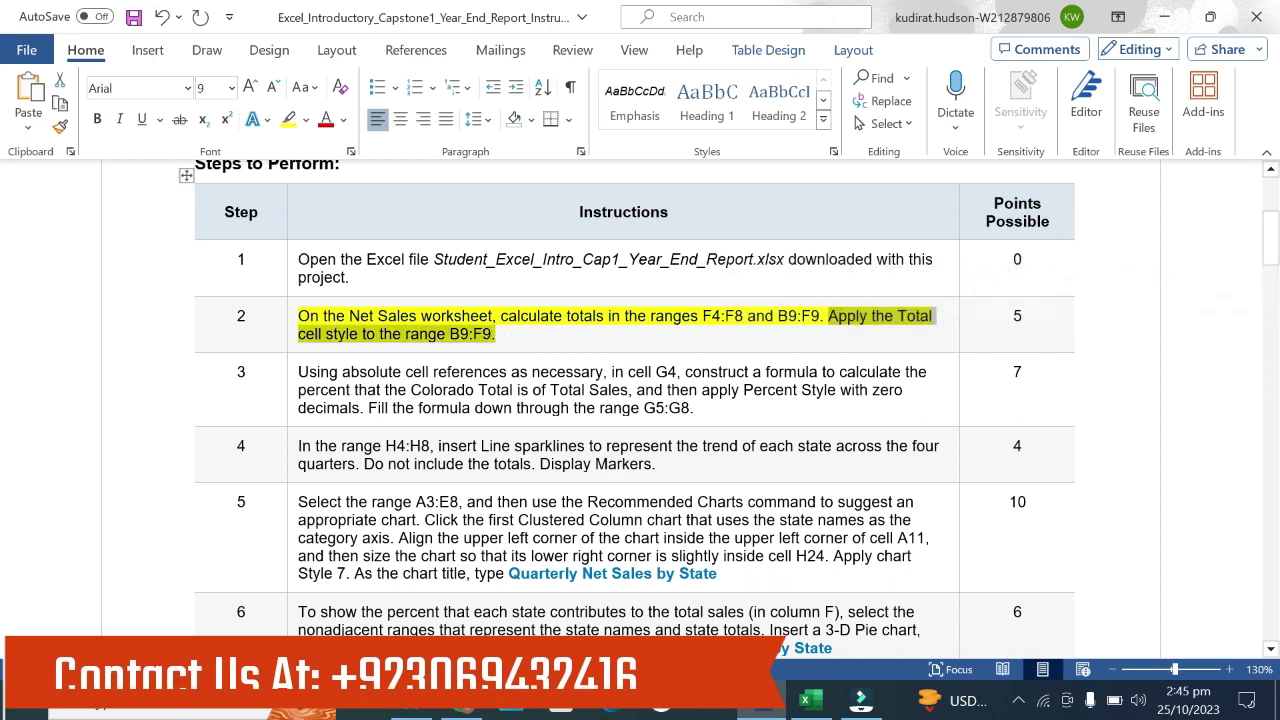
Step: Apply the Total cell style to B9:F9, then go back to the Word instructions
click(808, 700)
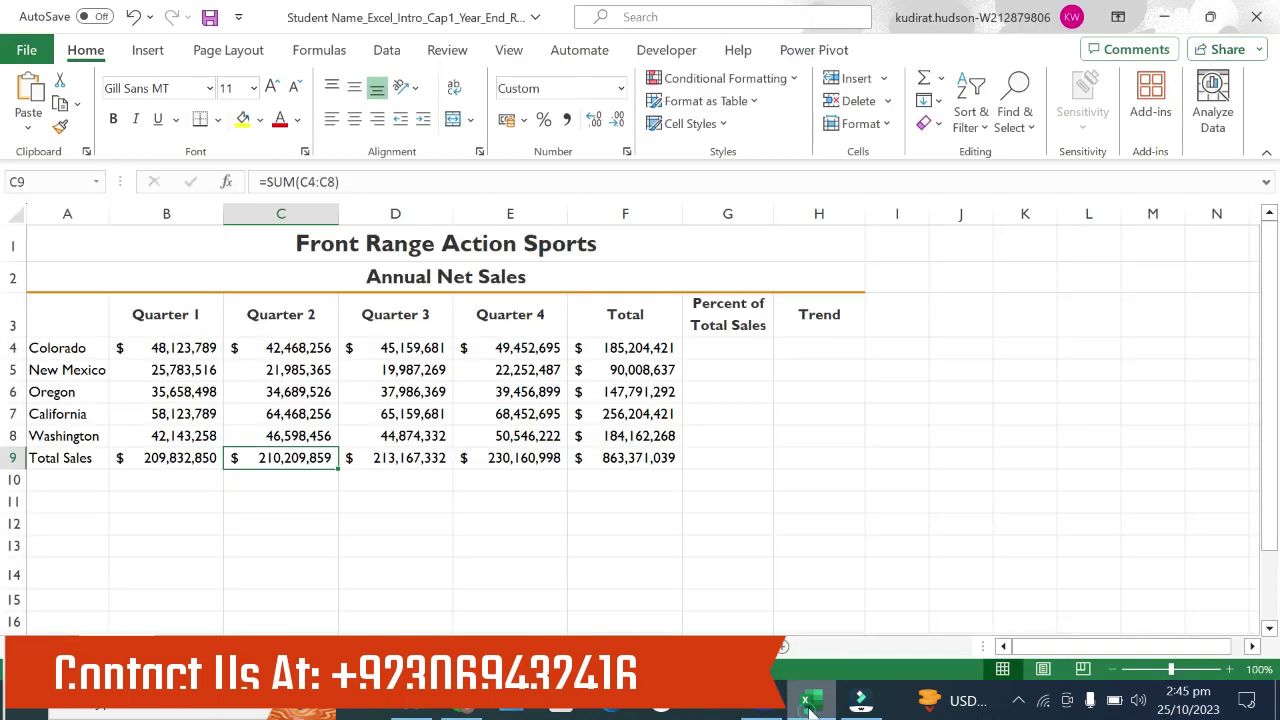
click(198, 457)
drag(490, 440, 625, 458)
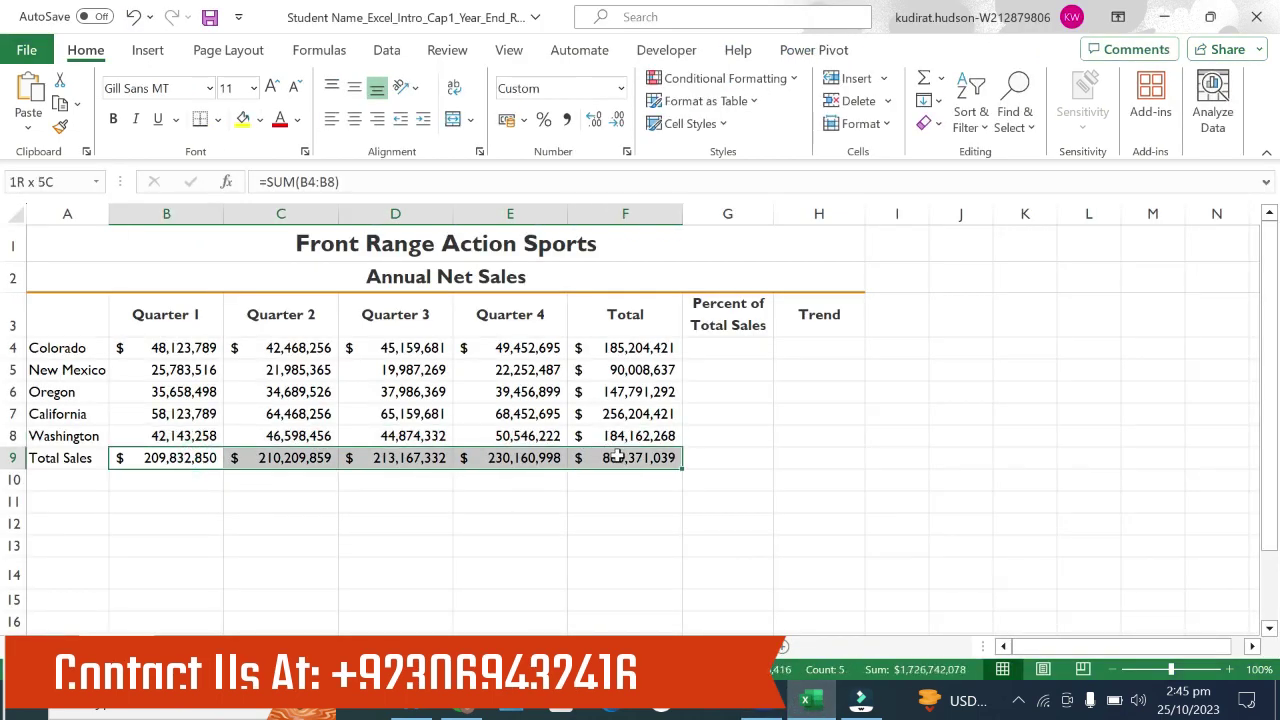
click(724, 124)
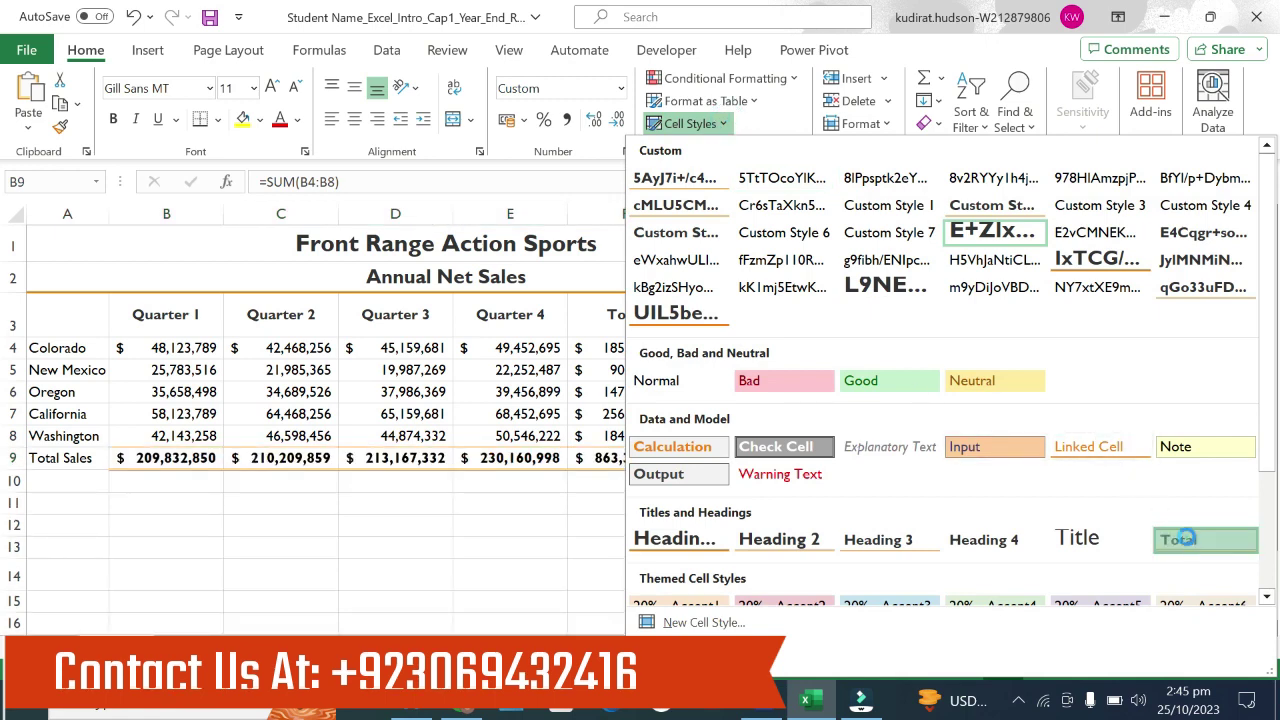
click(1189, 543)
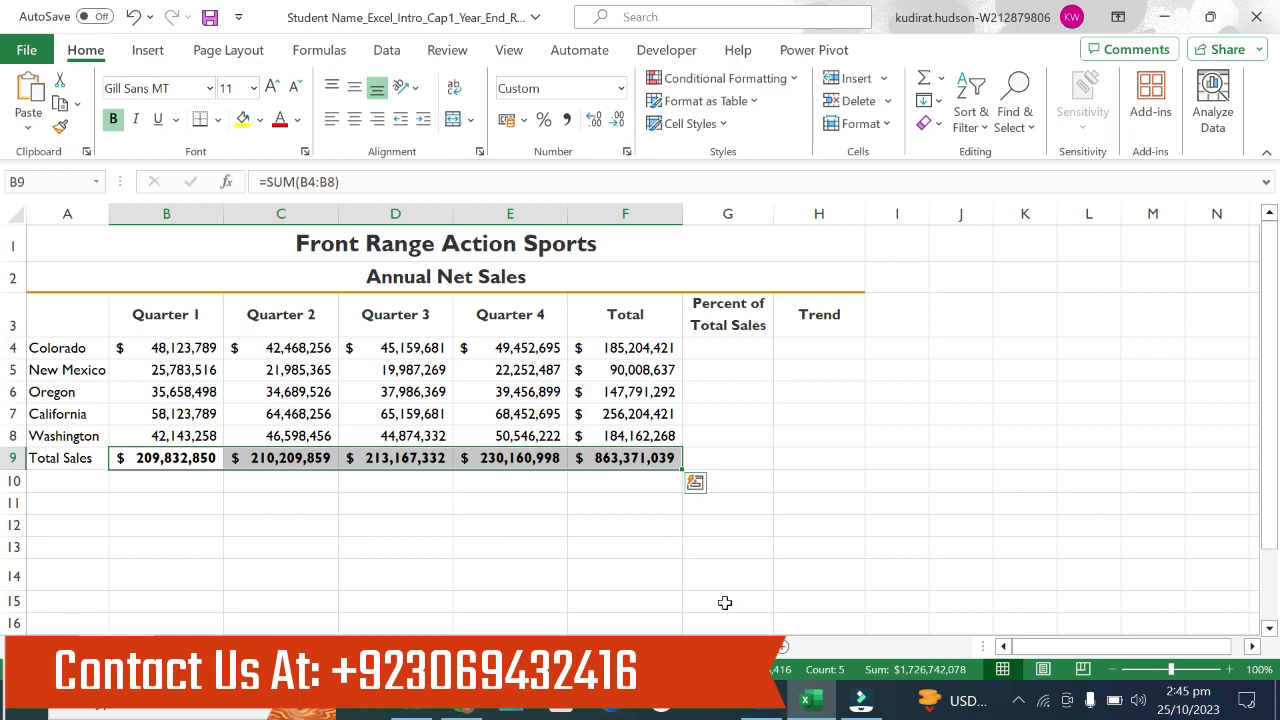
click(761, 702)
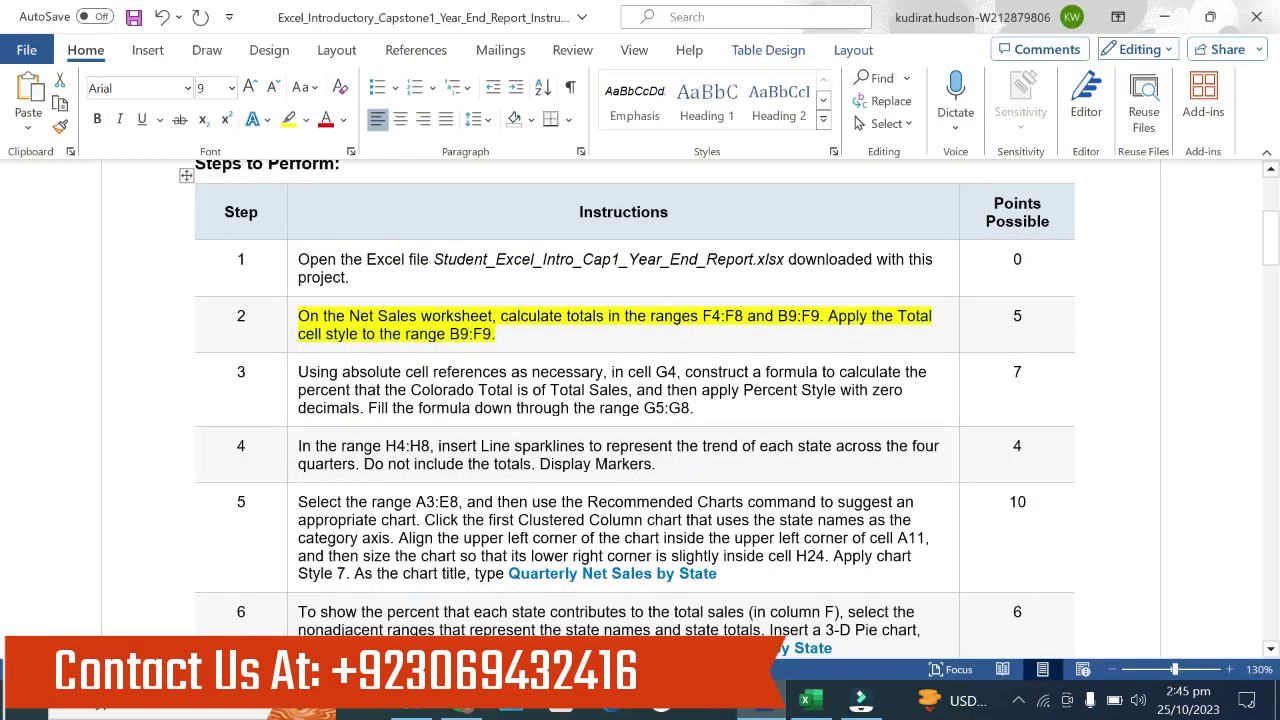
Step: Highlight step 3's instruction text in yellow
click(286, 393)
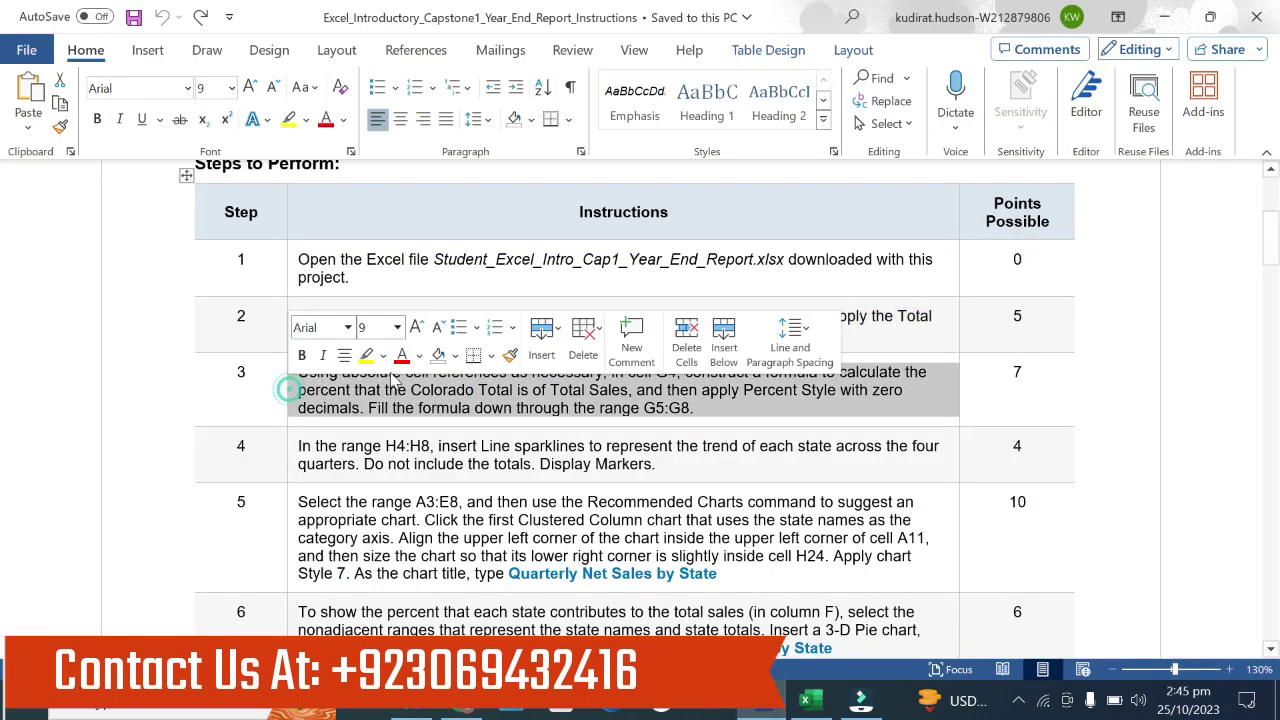
click(366, 355)
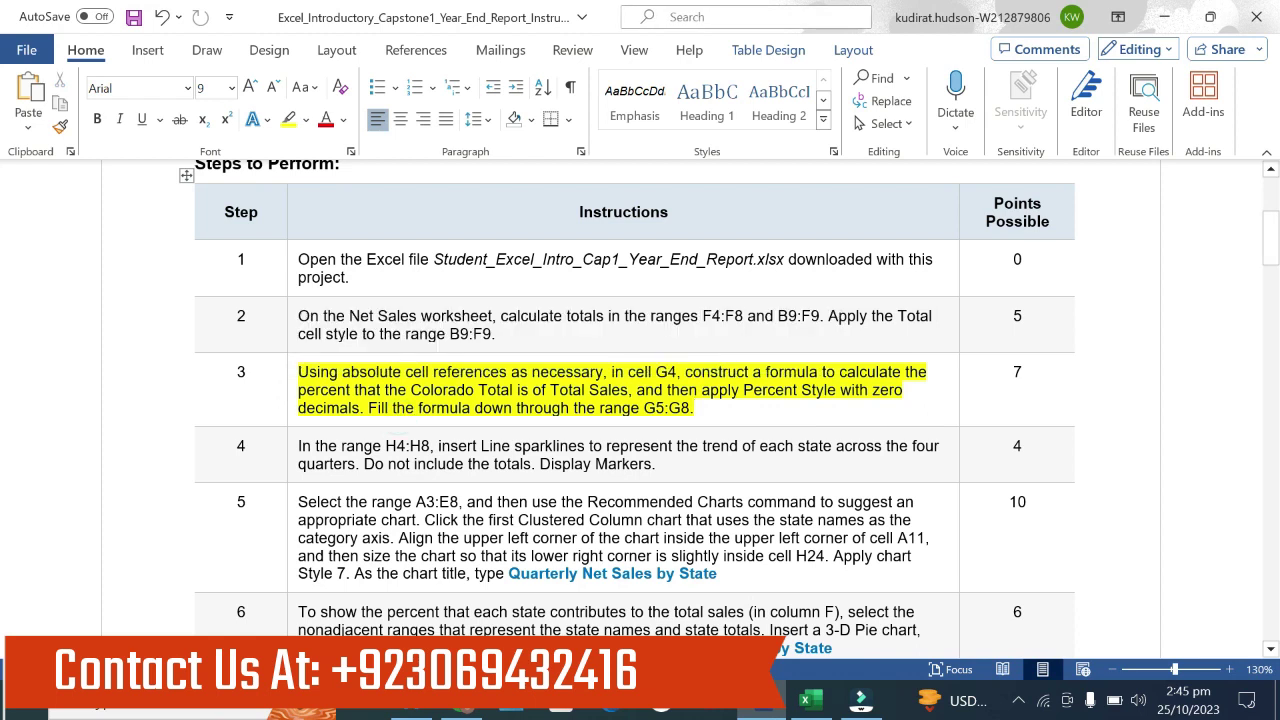
drag(299, 372, 510, 372)
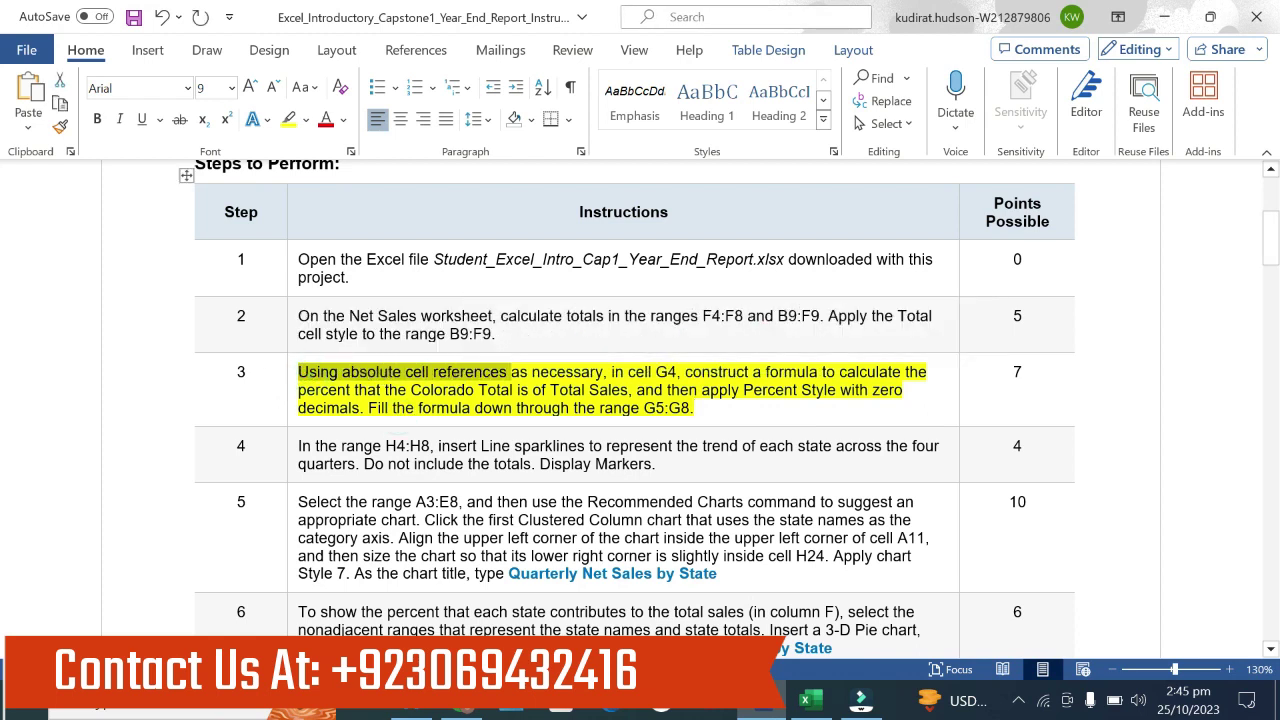
Step: Type a stray $ beside step 3's number and select parts of the step 3 wording
click(232, 380)
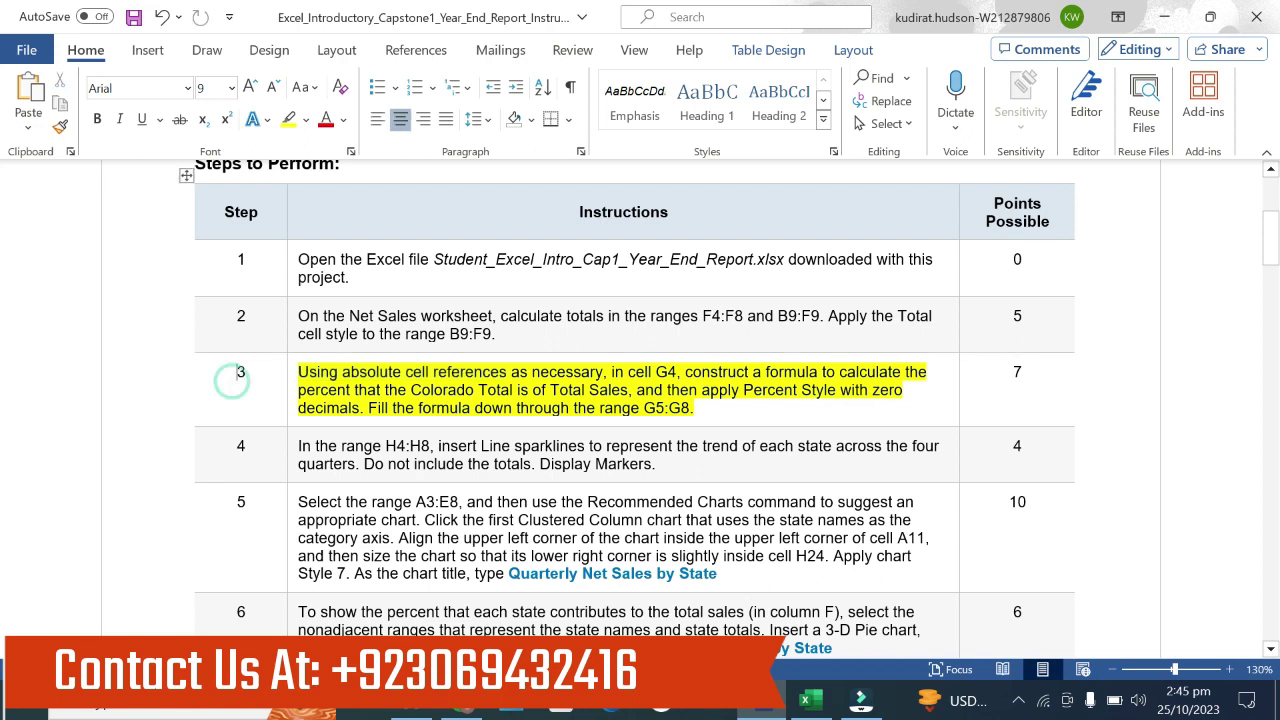
text($)
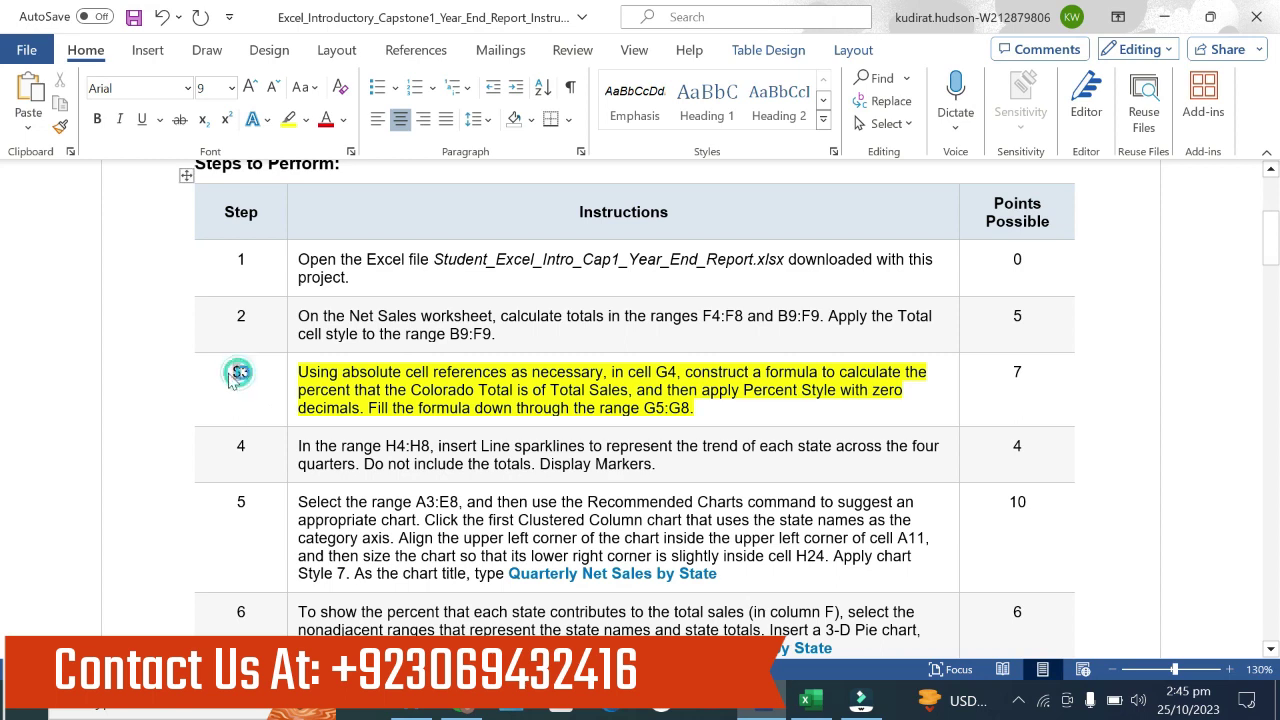
drag(231, 372, 252, 372)
click(293, 372)
click(305, 372)
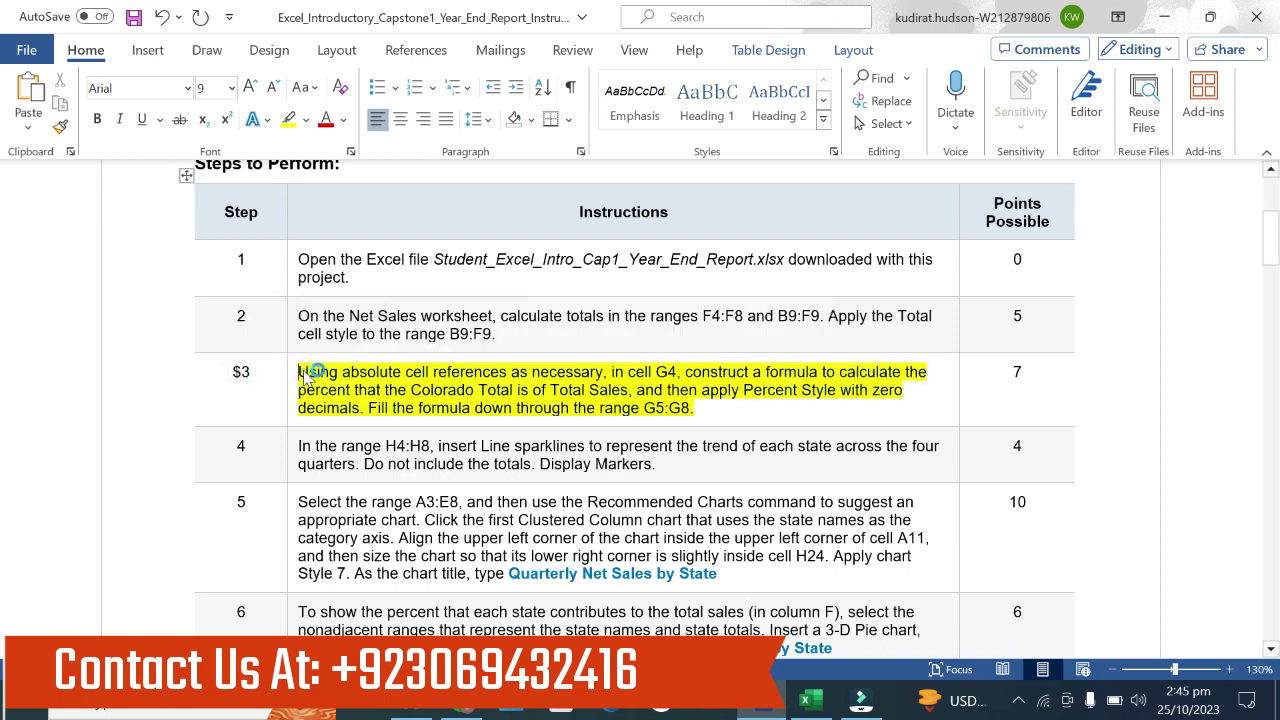
drag(299, 372, 432, 372)
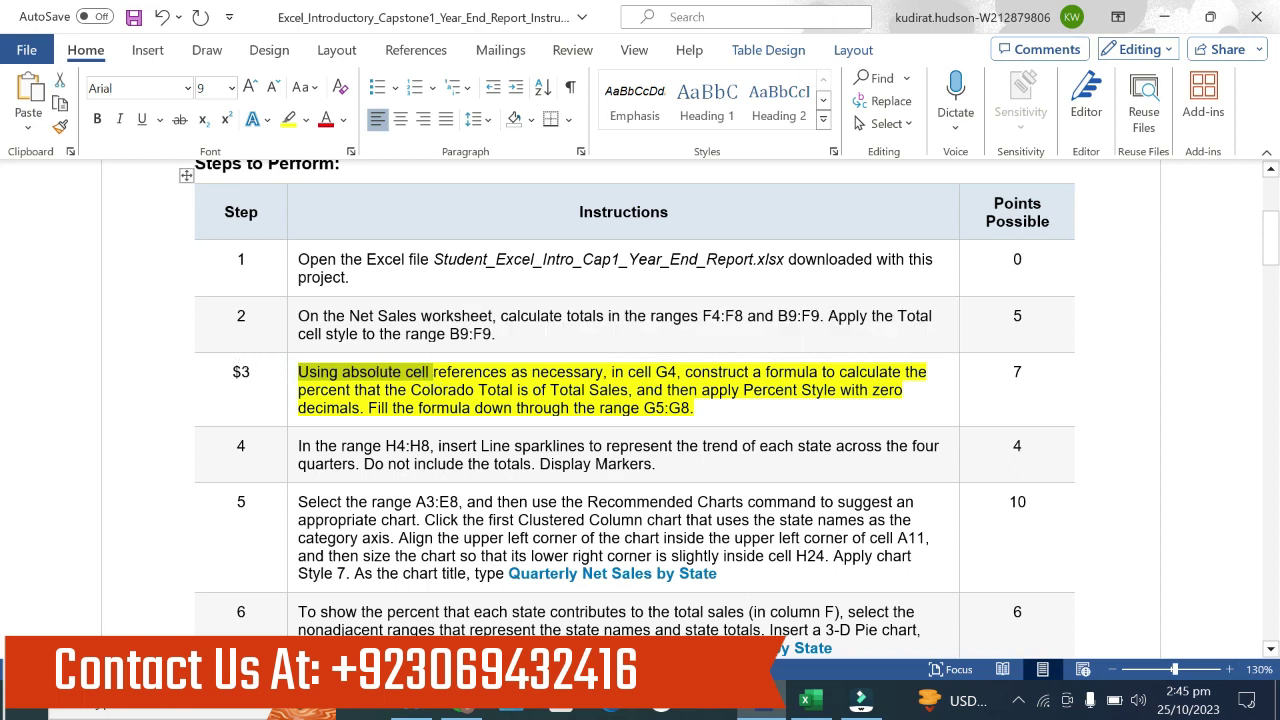
drag(233, 372, 242, 372)
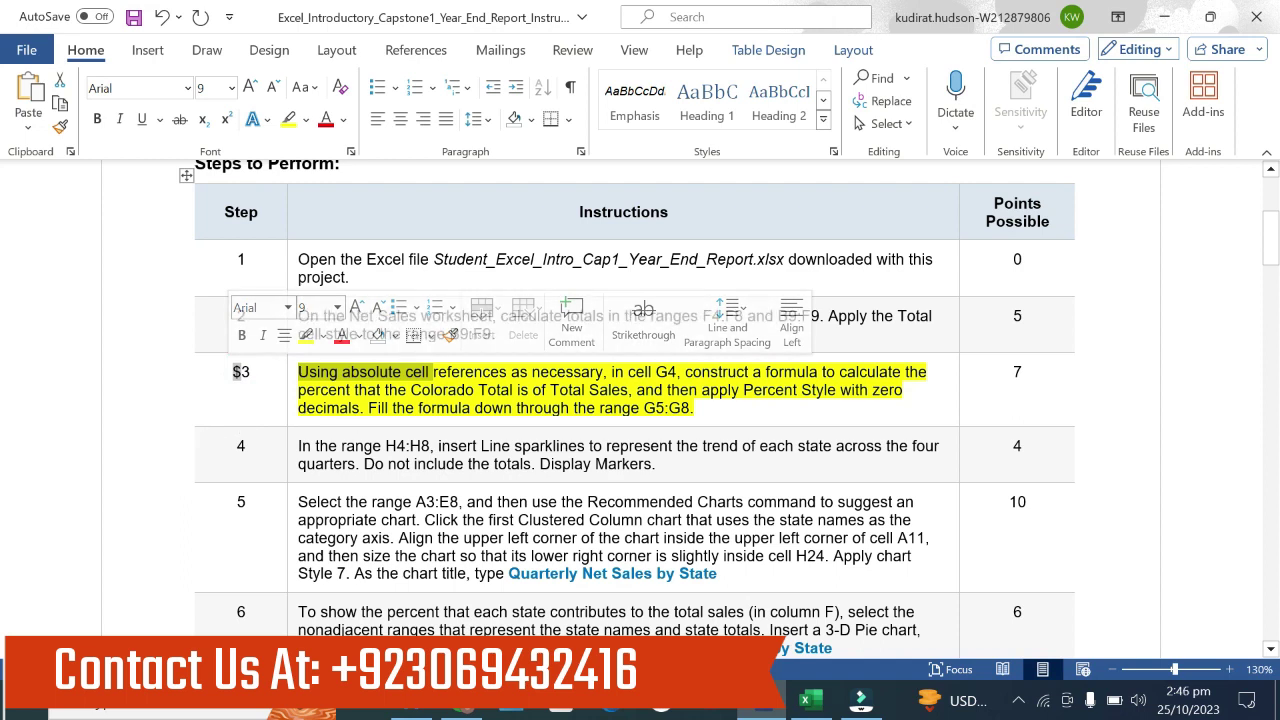
mouse_move(531, 372)
mouse_down()
mouse_move(566, 372)
mouse_move(343, 372)
mouse_up()
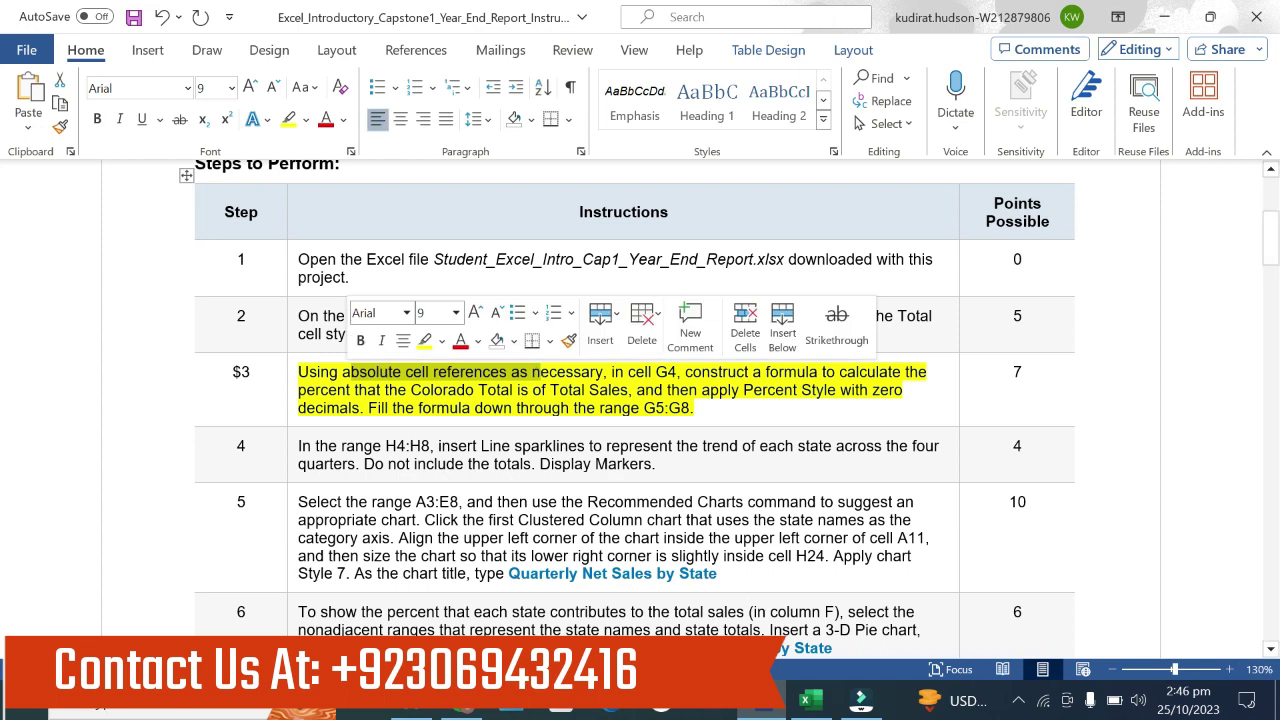
mouse_move(628, 372)
mouse_down()
mouse_move(903, 372)
mouse_move(470, 390)
mouse_move(838, 390)
mouse_move(566, 414)
mouse_up()
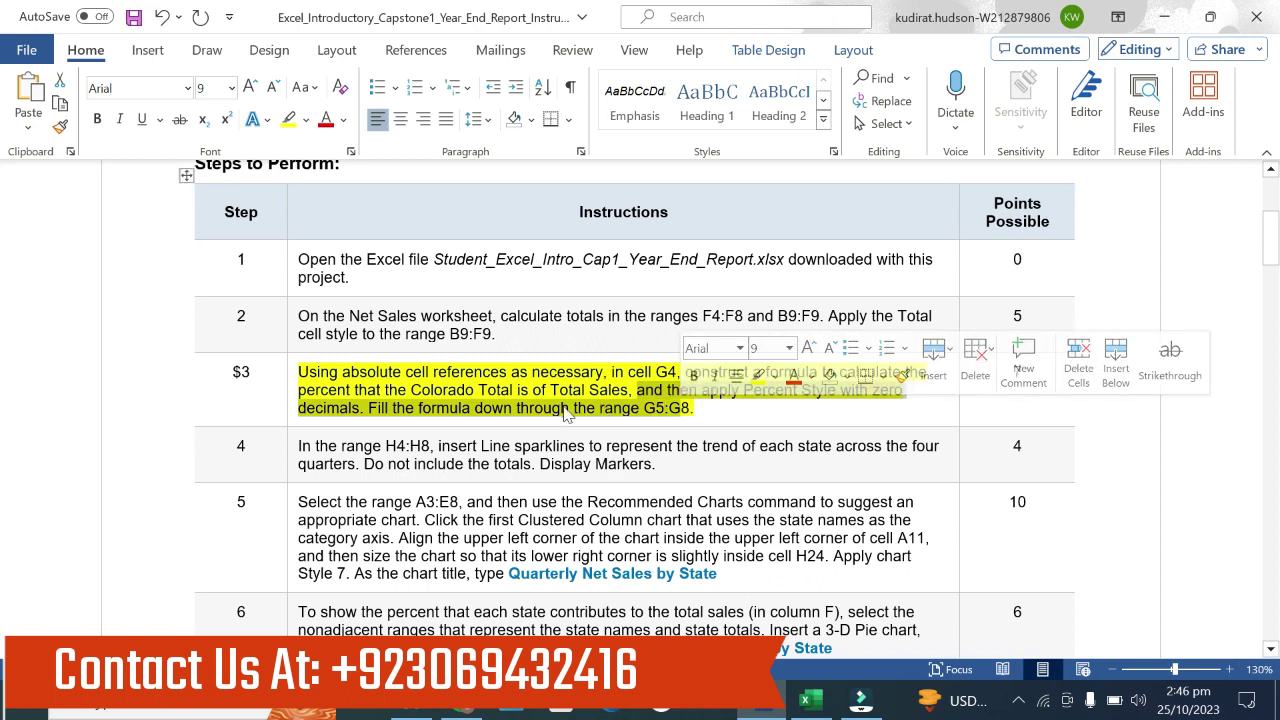
Step: Bold the phrase 'percent that the Colorado Total' and return to Excel
drag(298, 390, 514, 390)
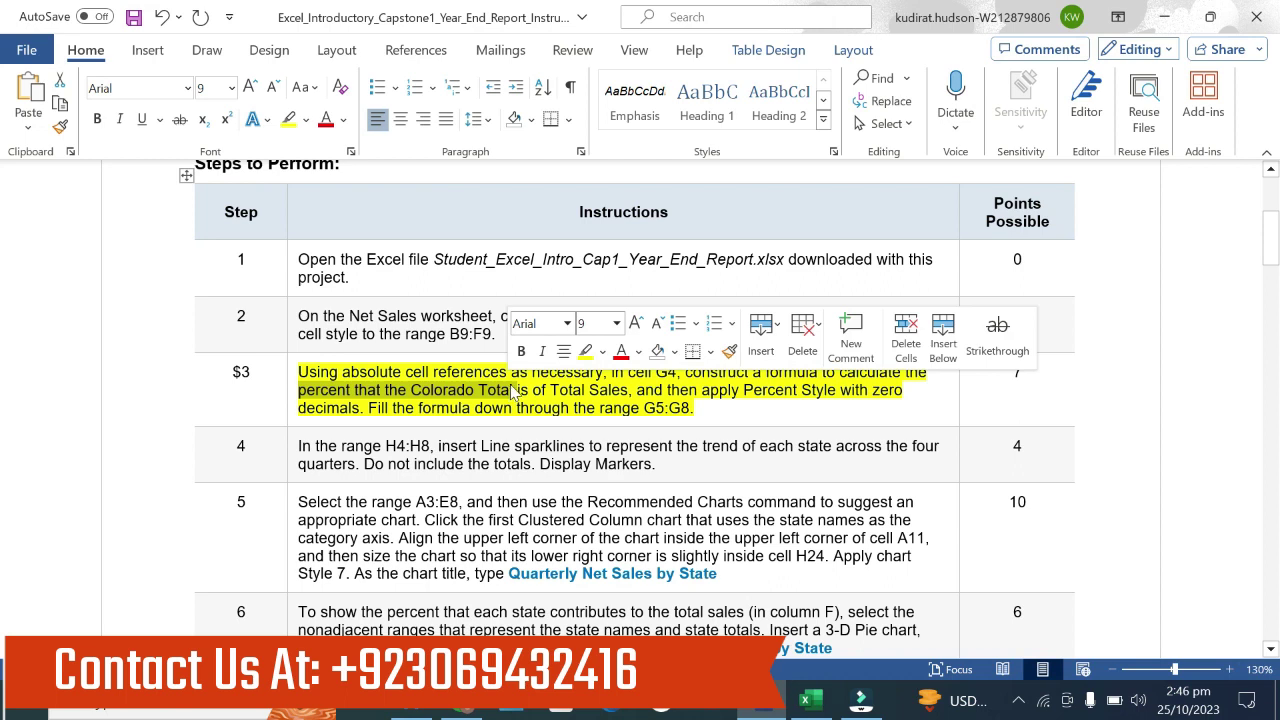
click(521, 351)
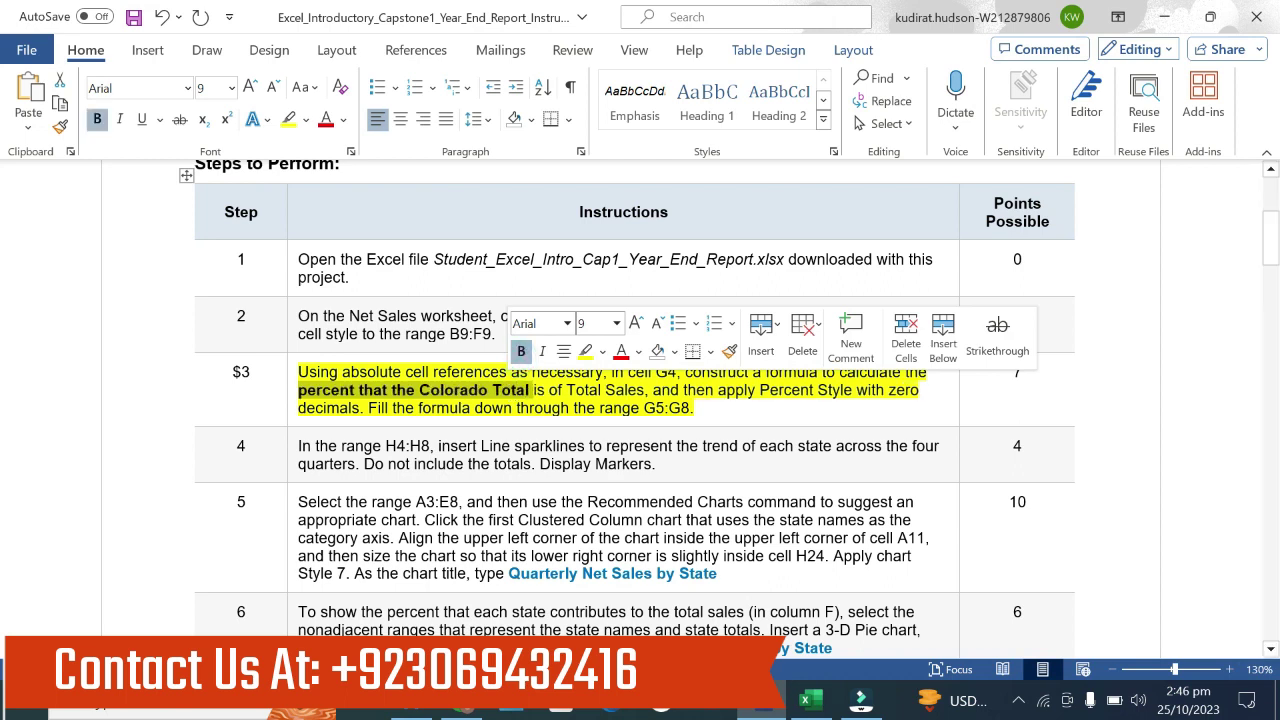
click(408, 398)
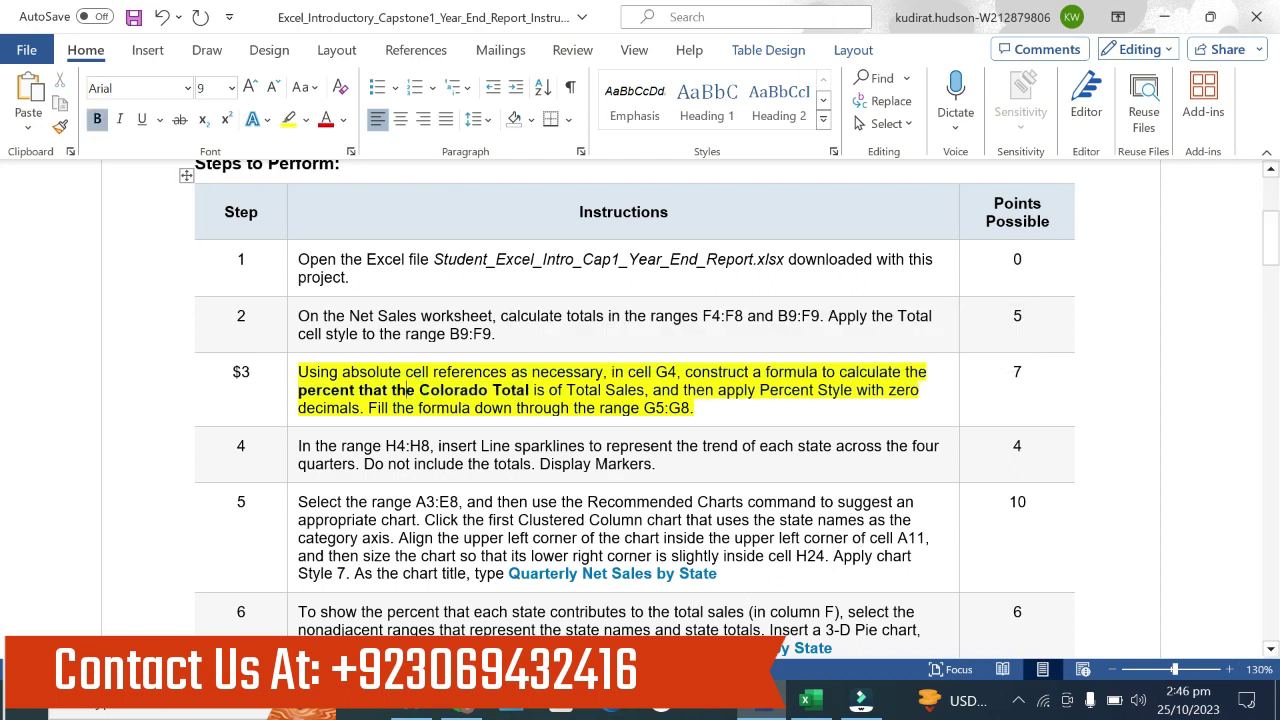
drag(296, 390, 529, 394)
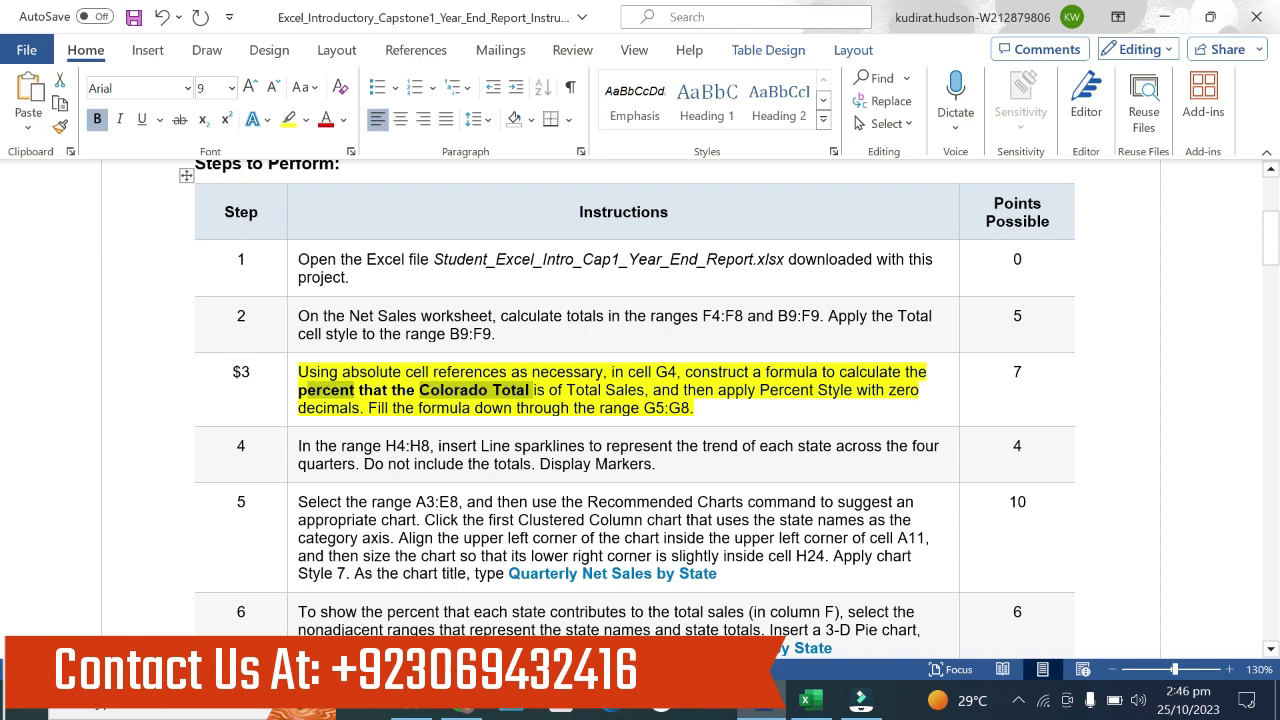
click(810, 700)
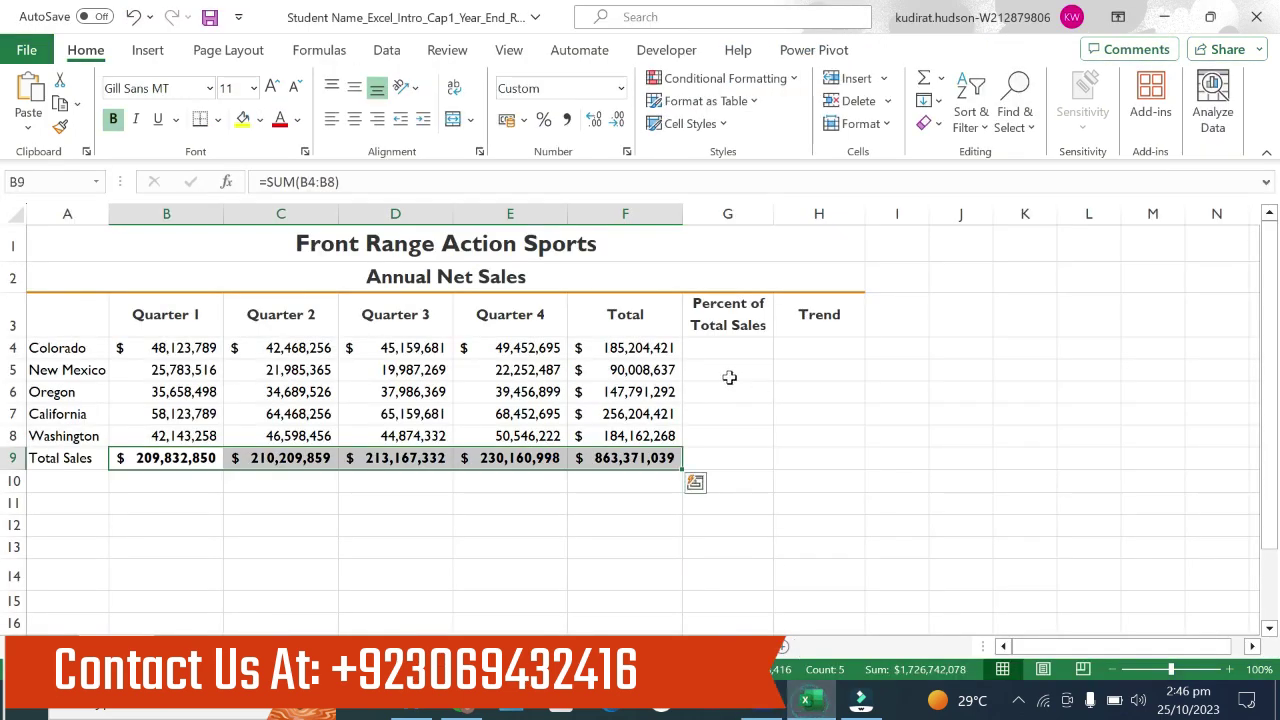
Step: Enter the formula =F4/$F$9 in G4 for Colorado's share of total sales
click(709, 345)
text(=)
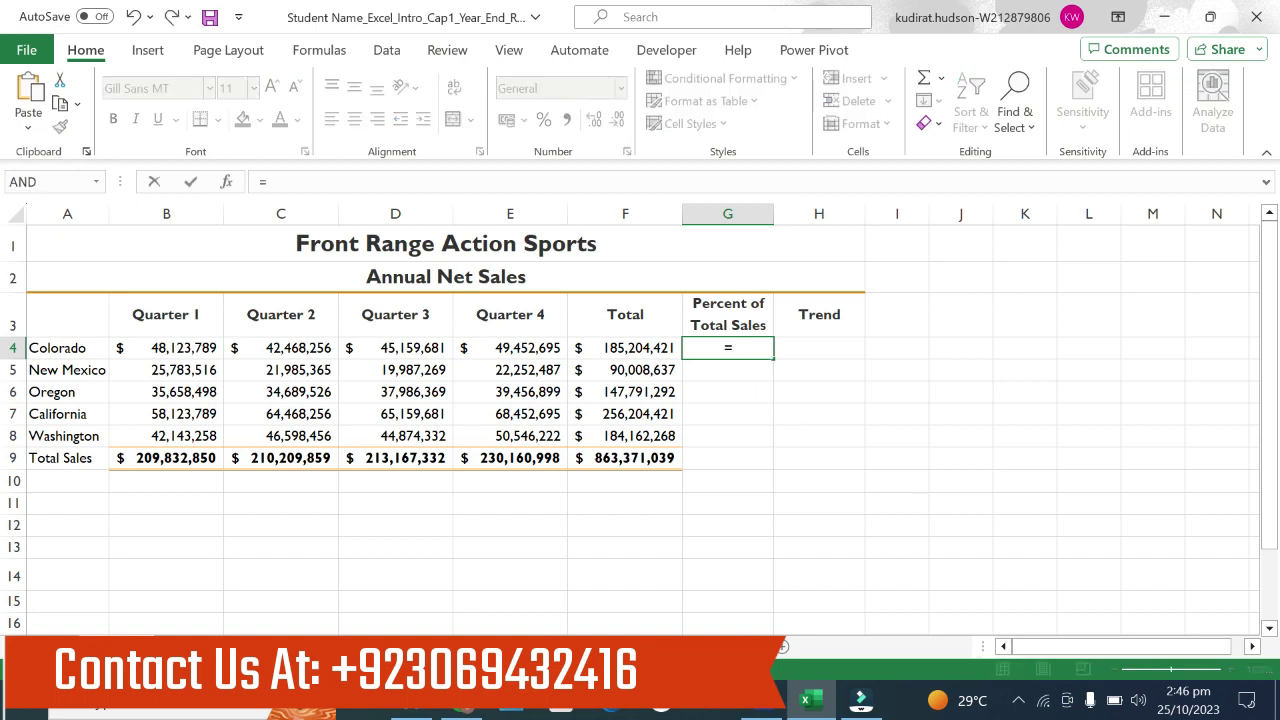
click(651, 347)
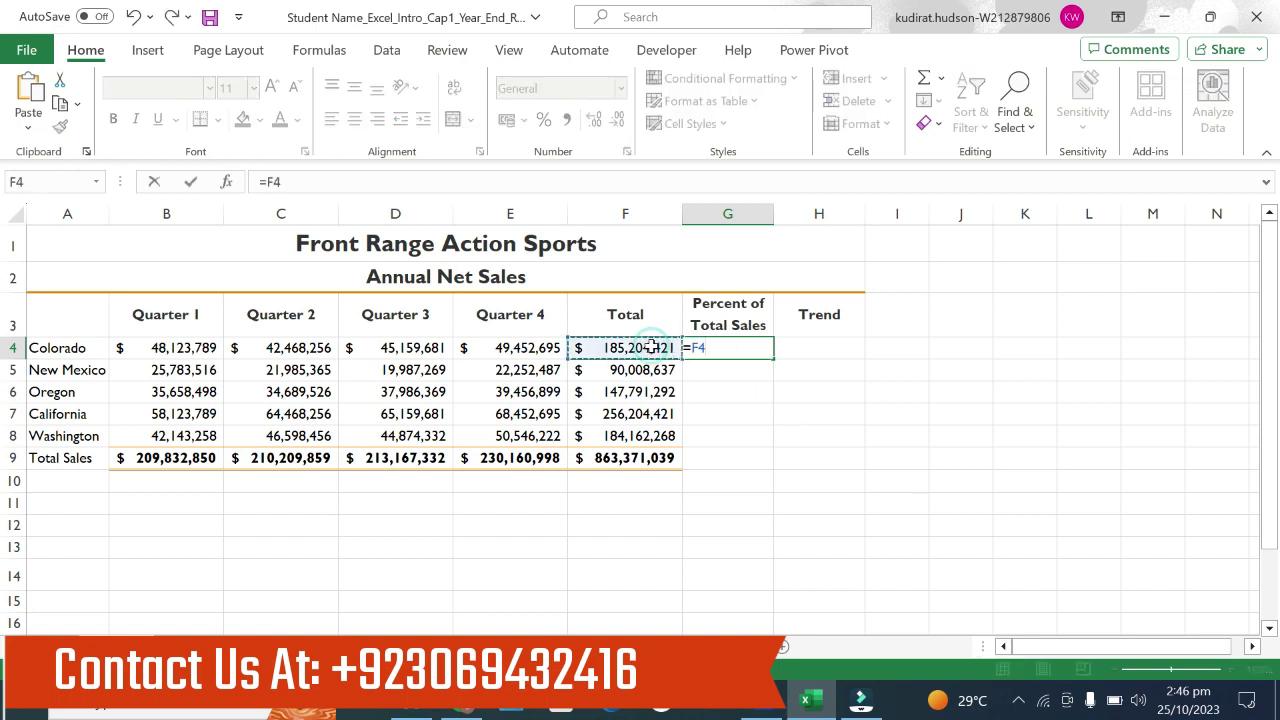
text(/)
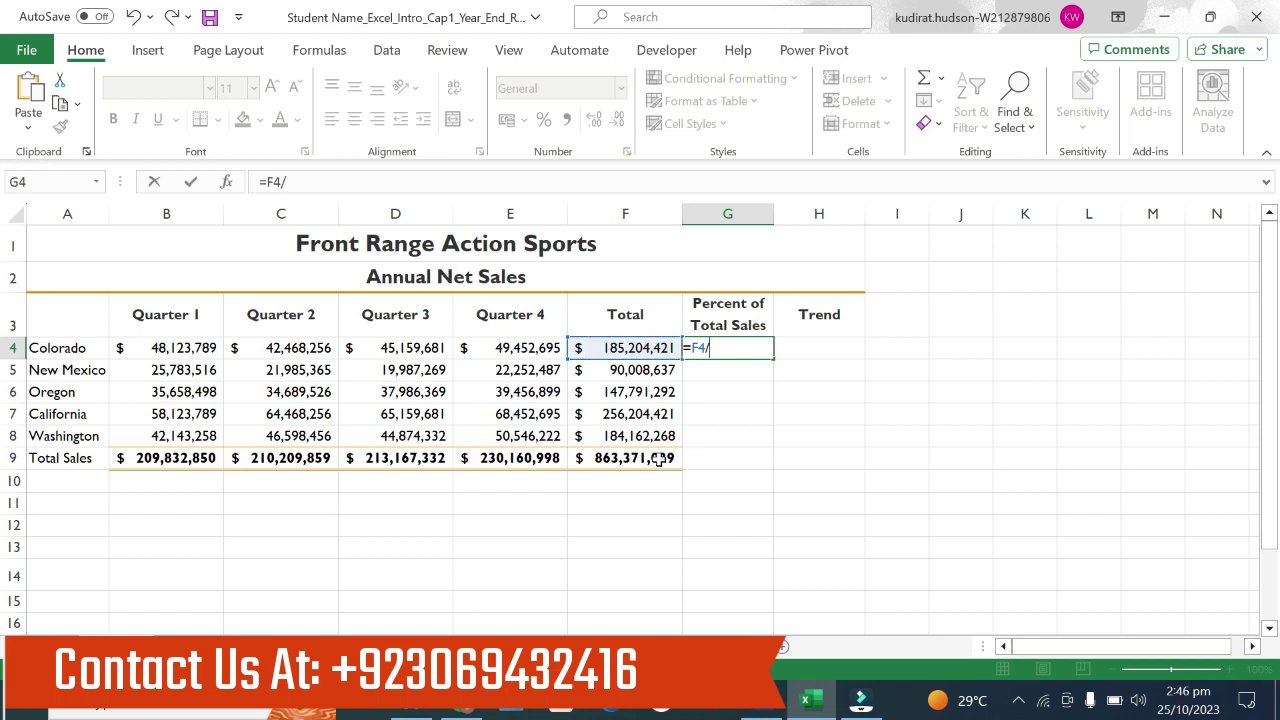
click(658, 459)
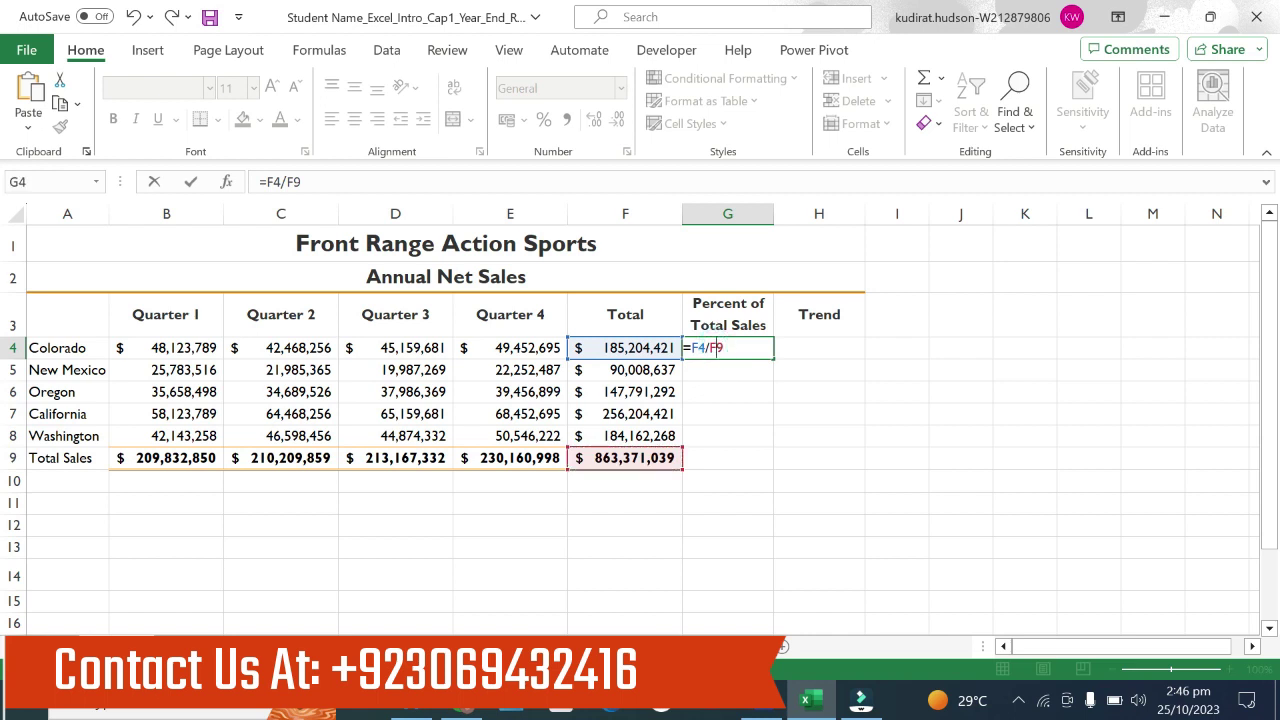
key(F4)
key(Return)
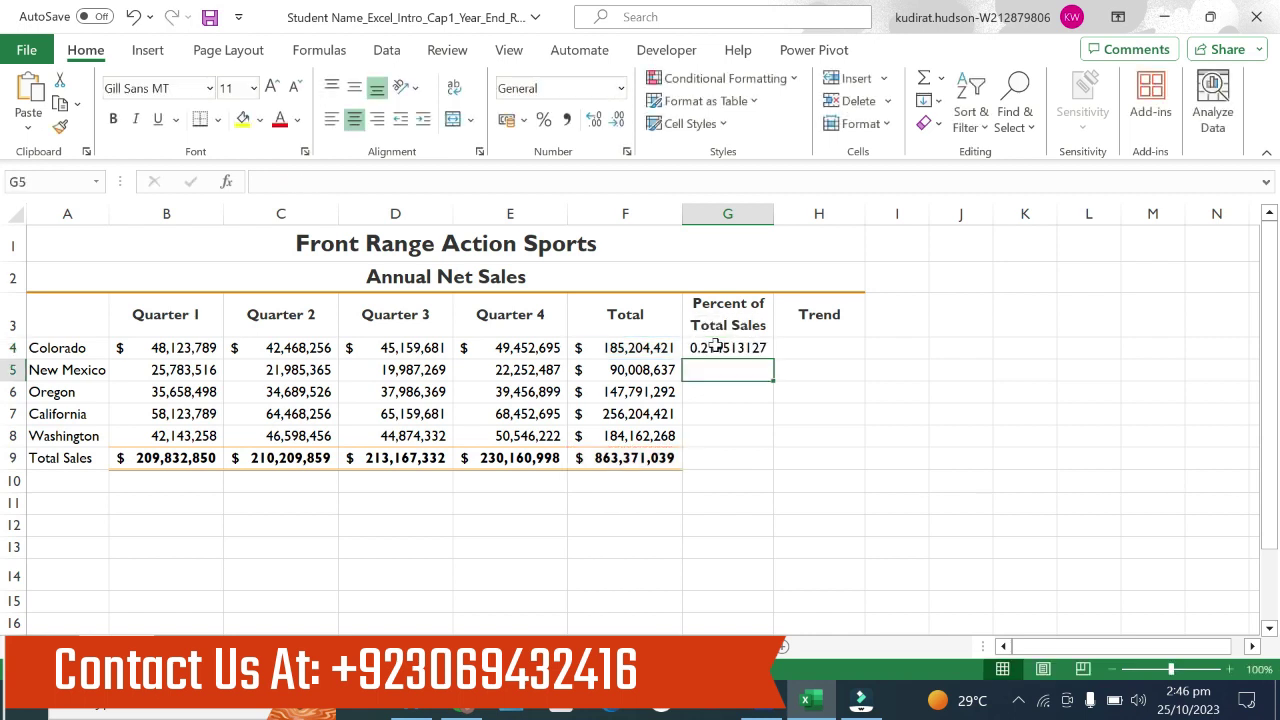
Step: Format G4 as Percent Style, fill it down to G8, and return to Word
click(730, 348)
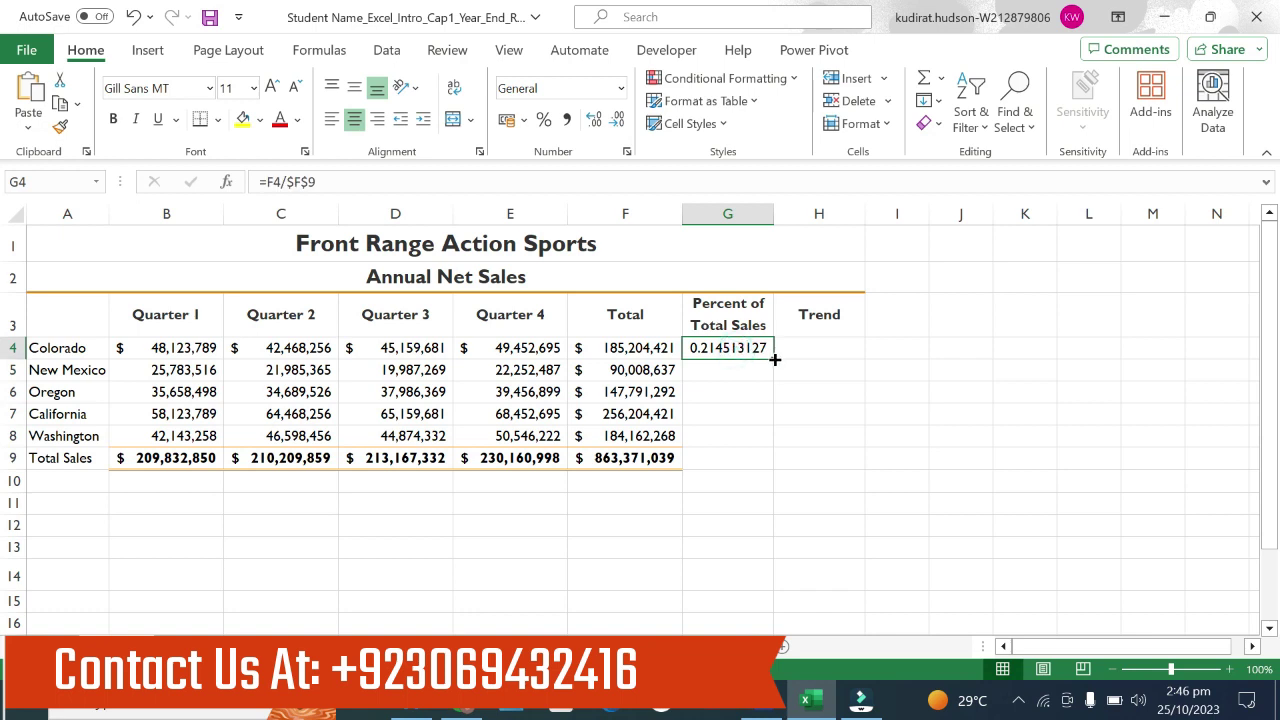
click(544, 120)
drag(773, 357, 764, 444)
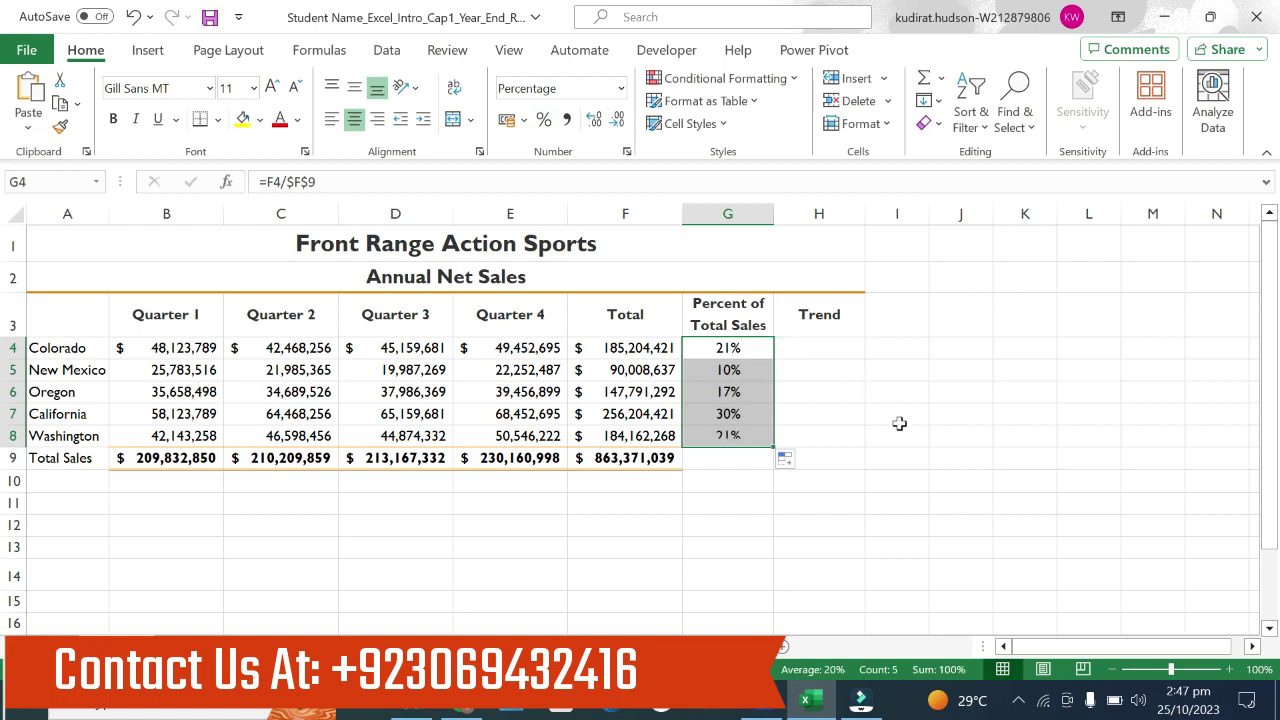
click(750, 352)
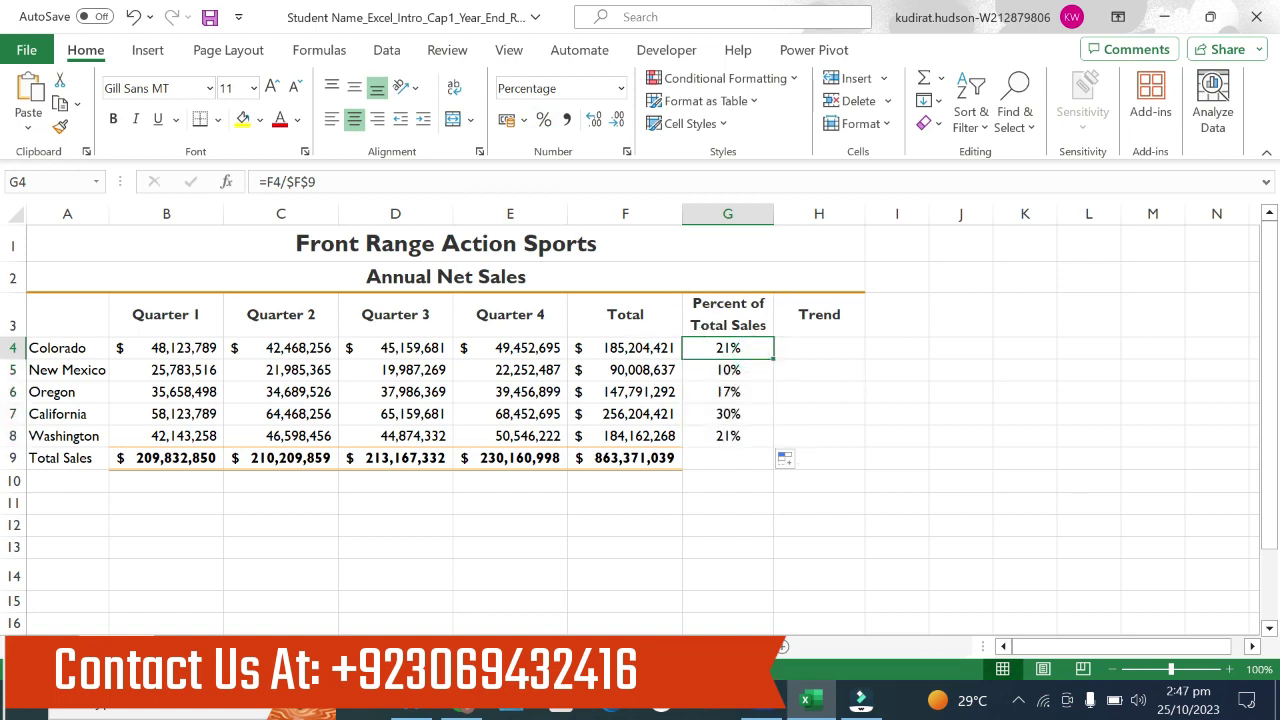
click(283, 181)
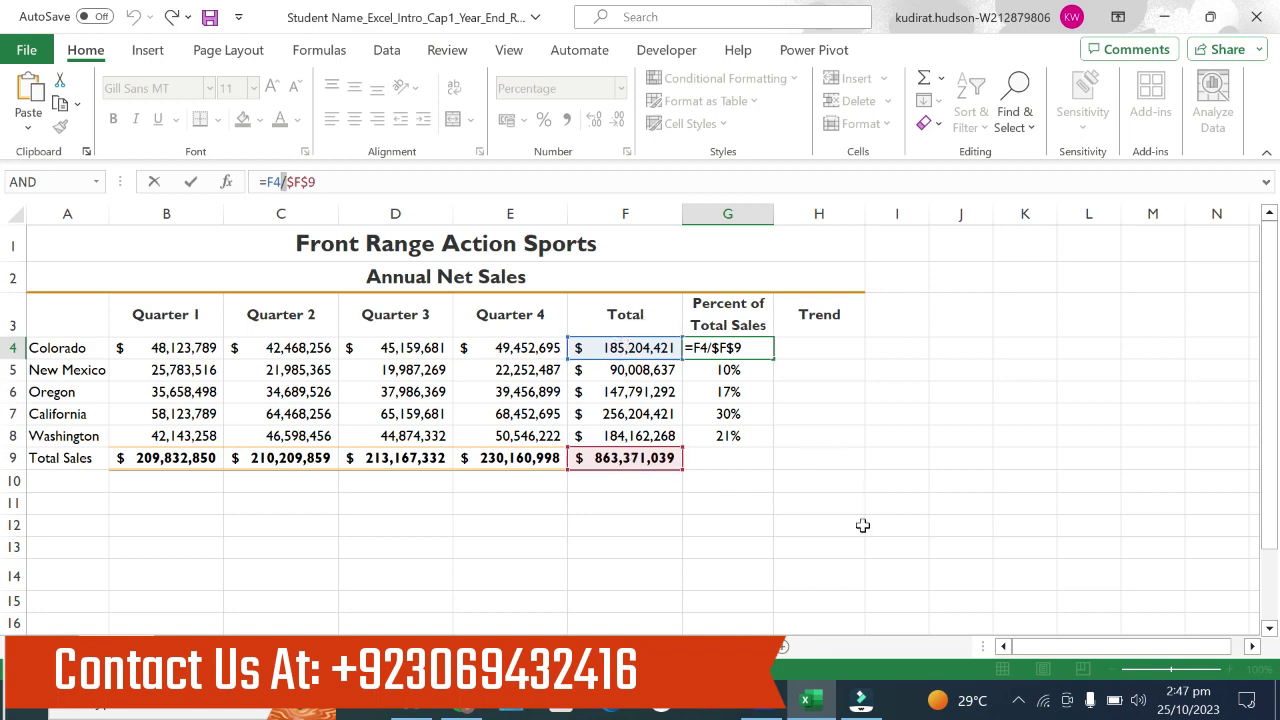
key(Return)
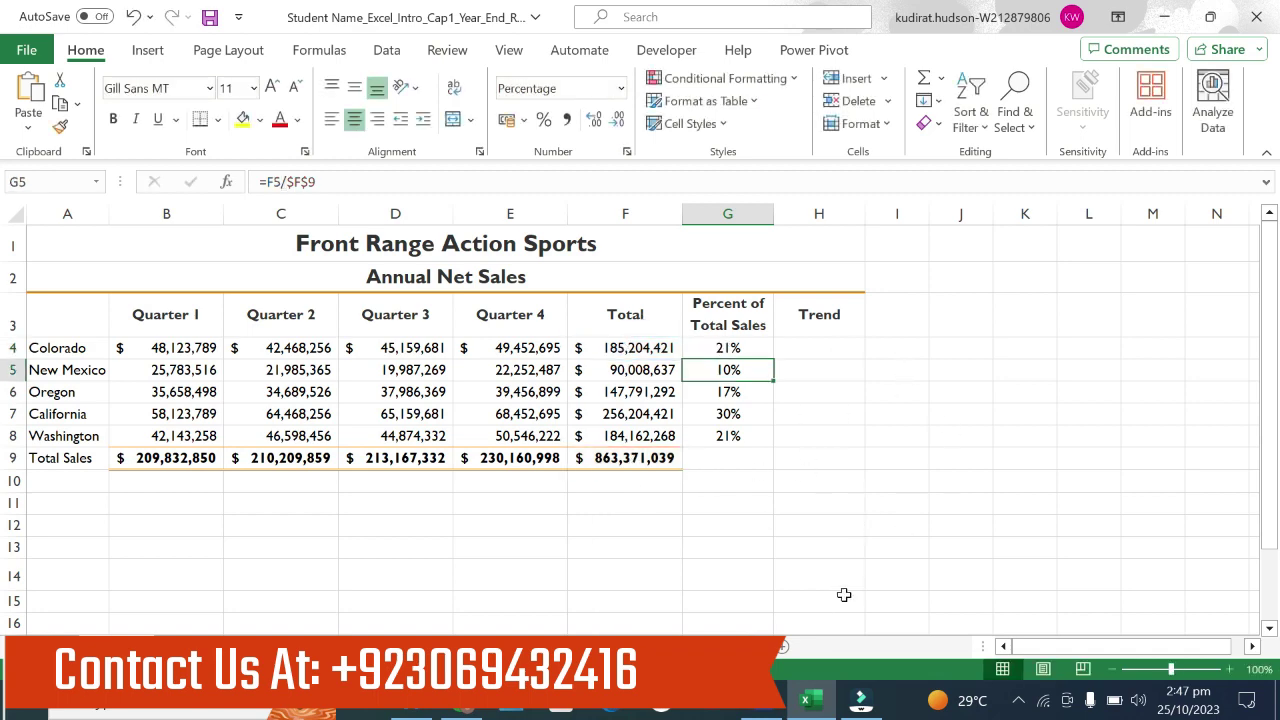
click(757, 709)
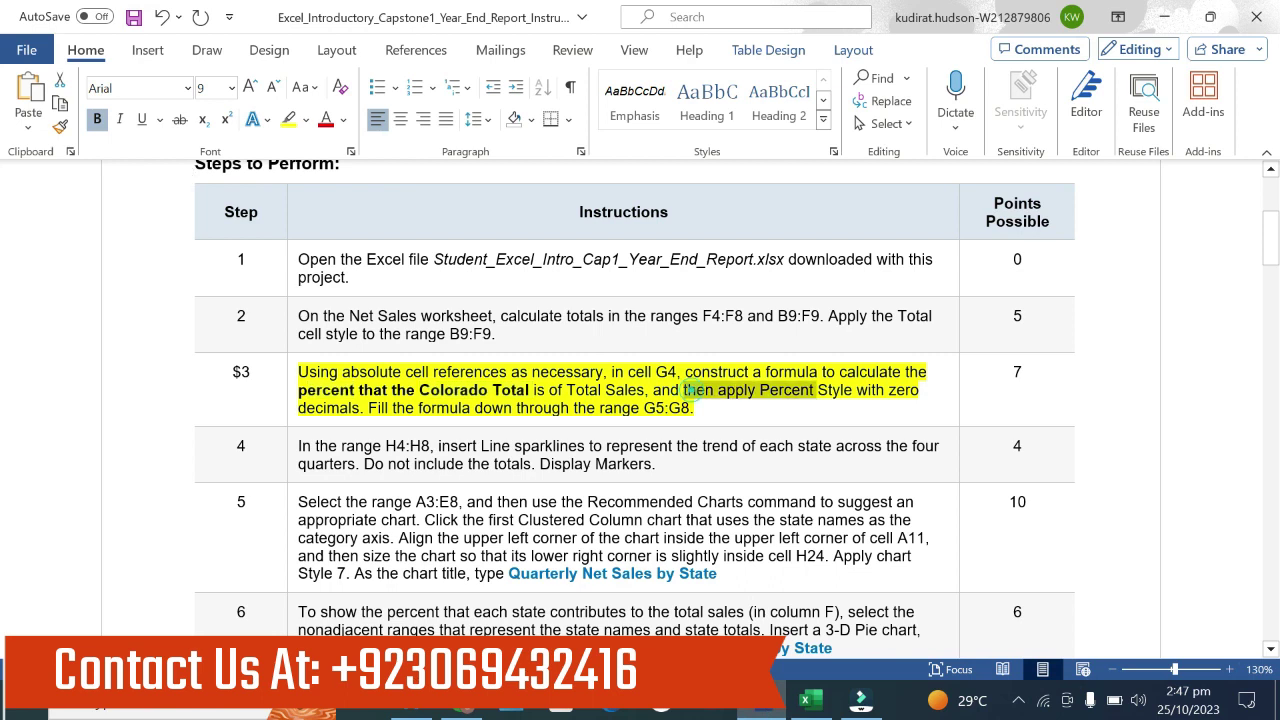
Step: Undo the accidental text replacement and earlier highlight edits on step 3
drag(684, 390, 920, 391)
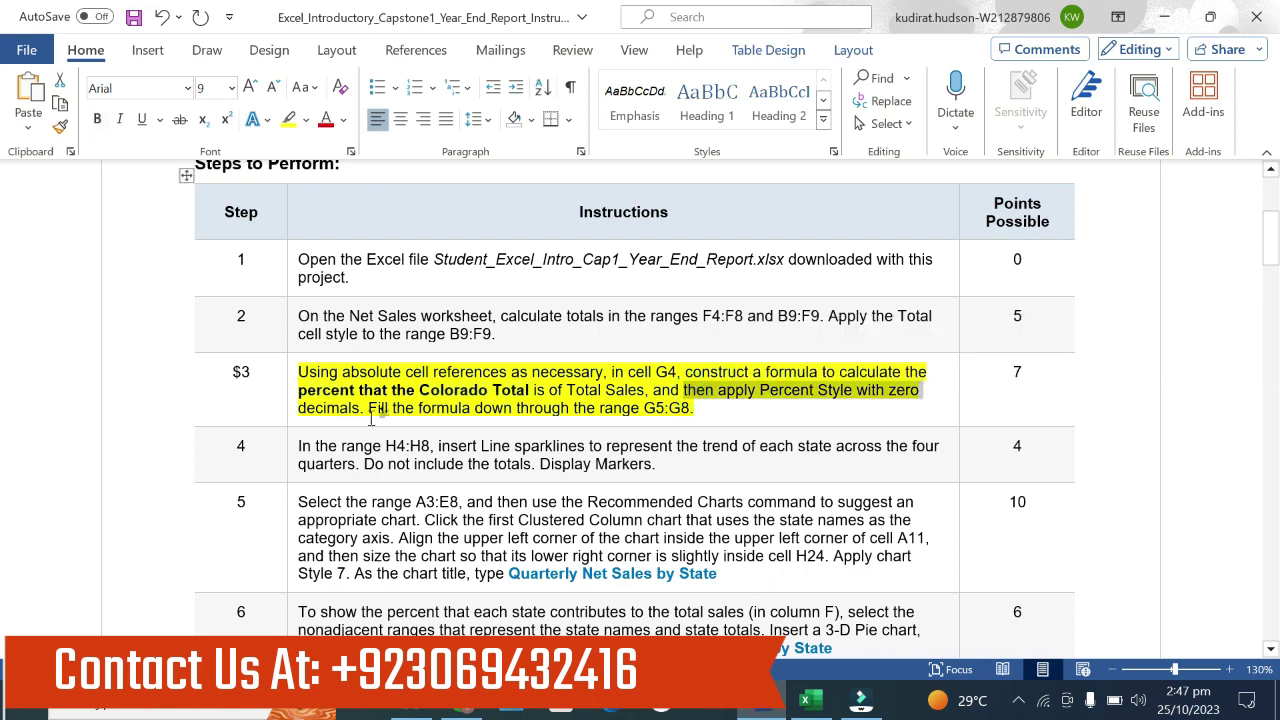
drag(368, 408, 694, 408)
key(ctrl+z)
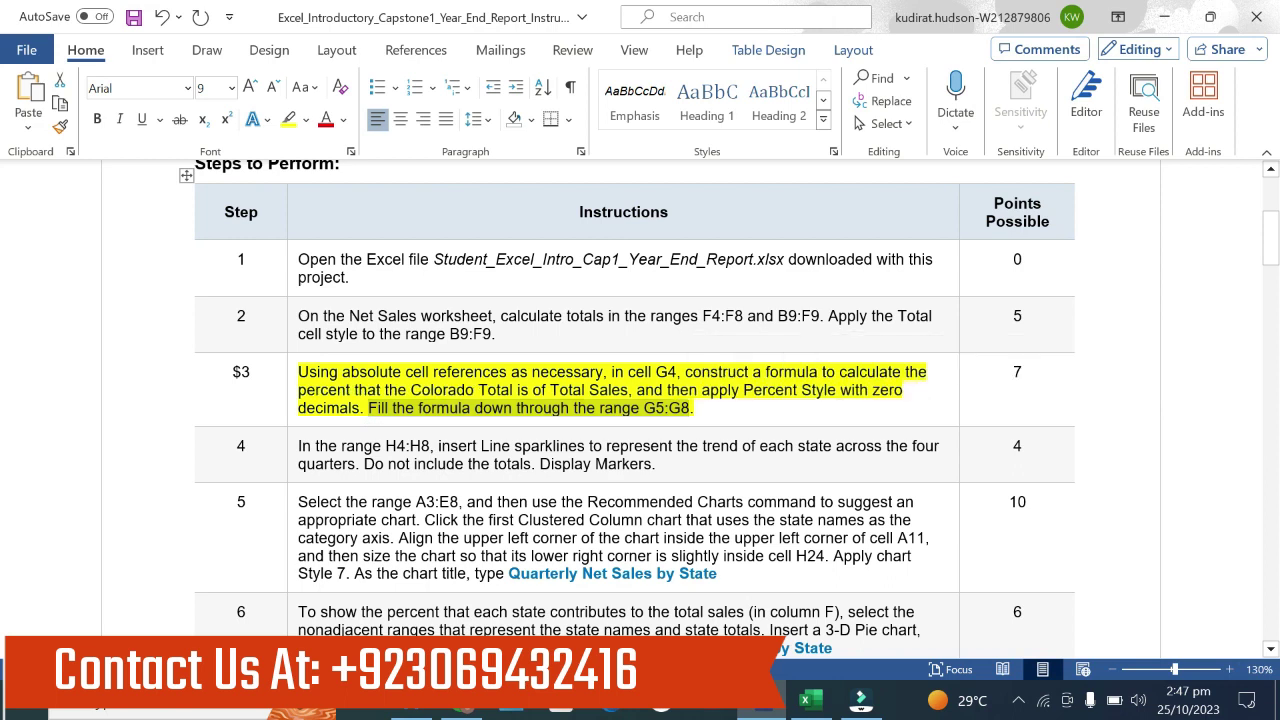
text(z)
key(ctrl+z)
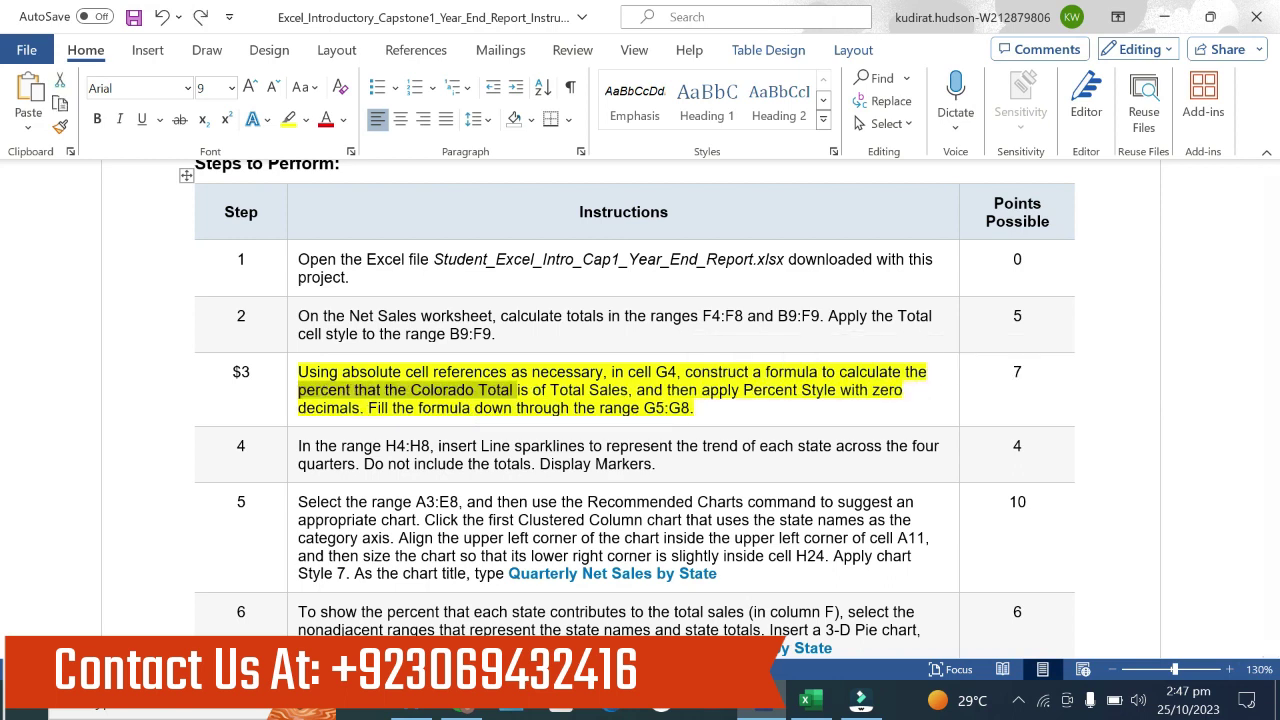
key(ctrl+z)
key(ctrl+z)
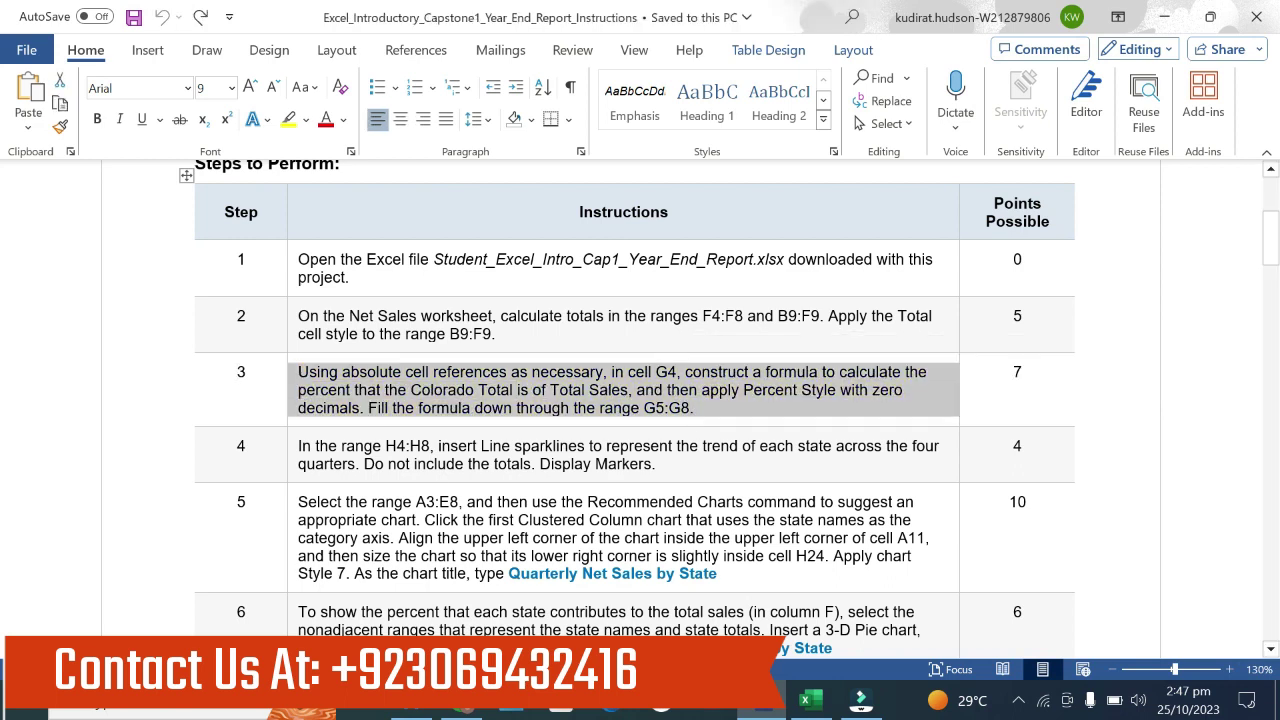
click(433, 481)
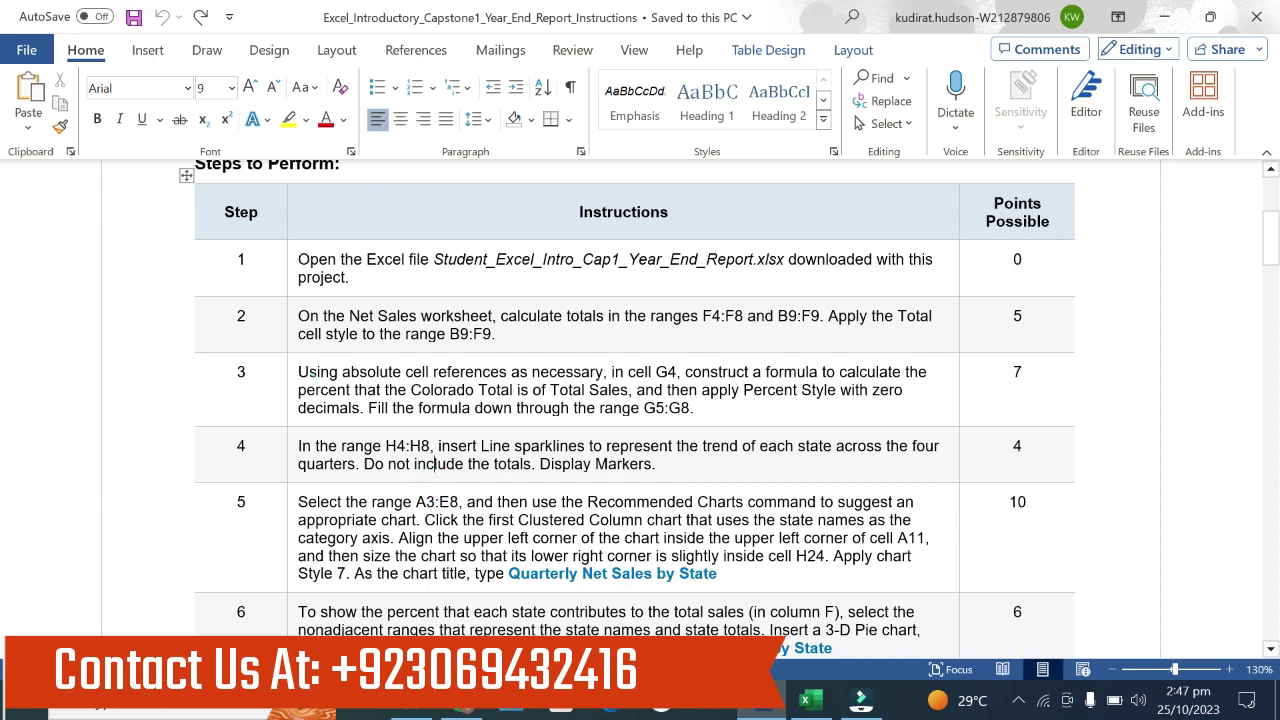
Step: Reapply and undo the yellow highlight on step 3, then select step 4's sparkline text
drag(298, 371, 516, 390)
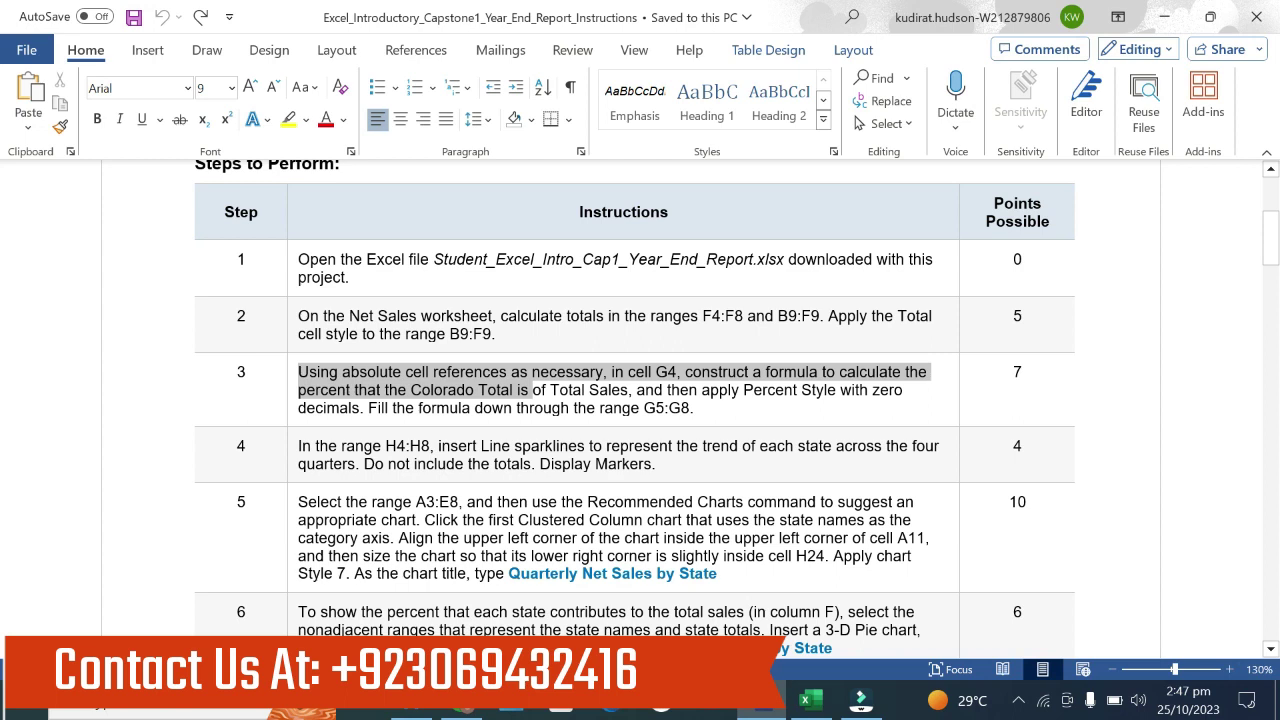
drag(531, 390, 571, 407)
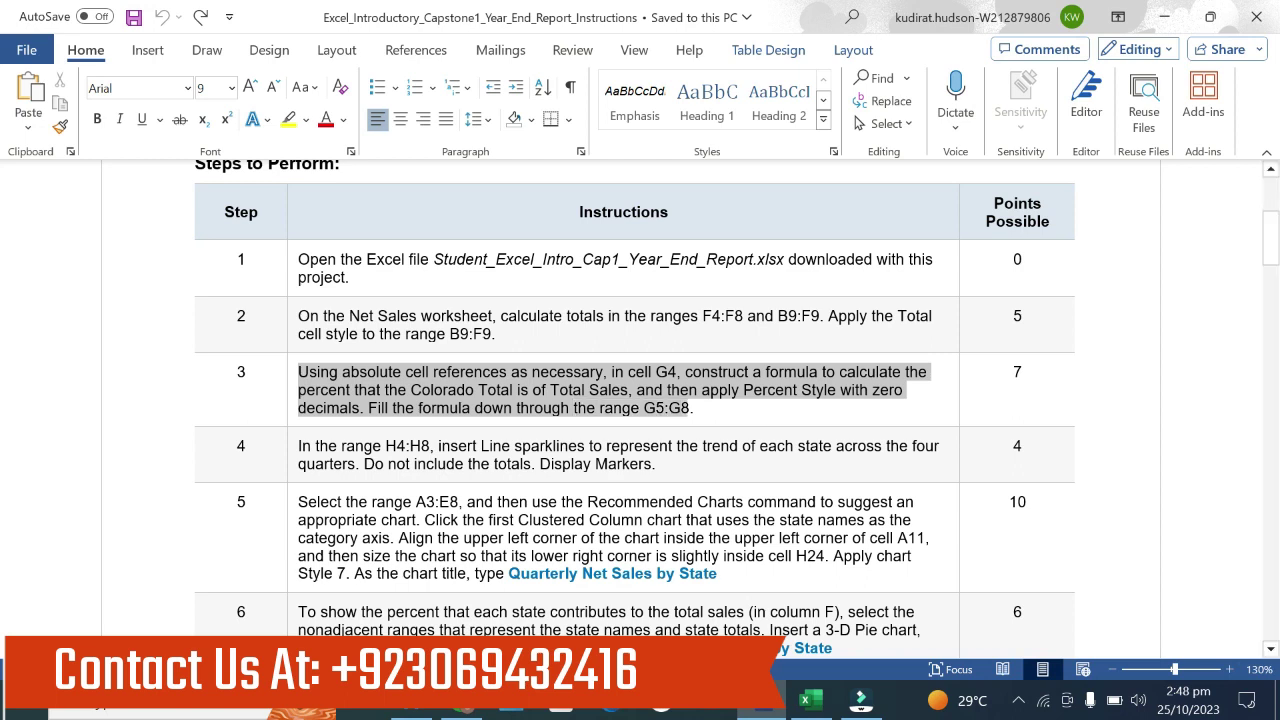
drag(572, 408, 694, 408)
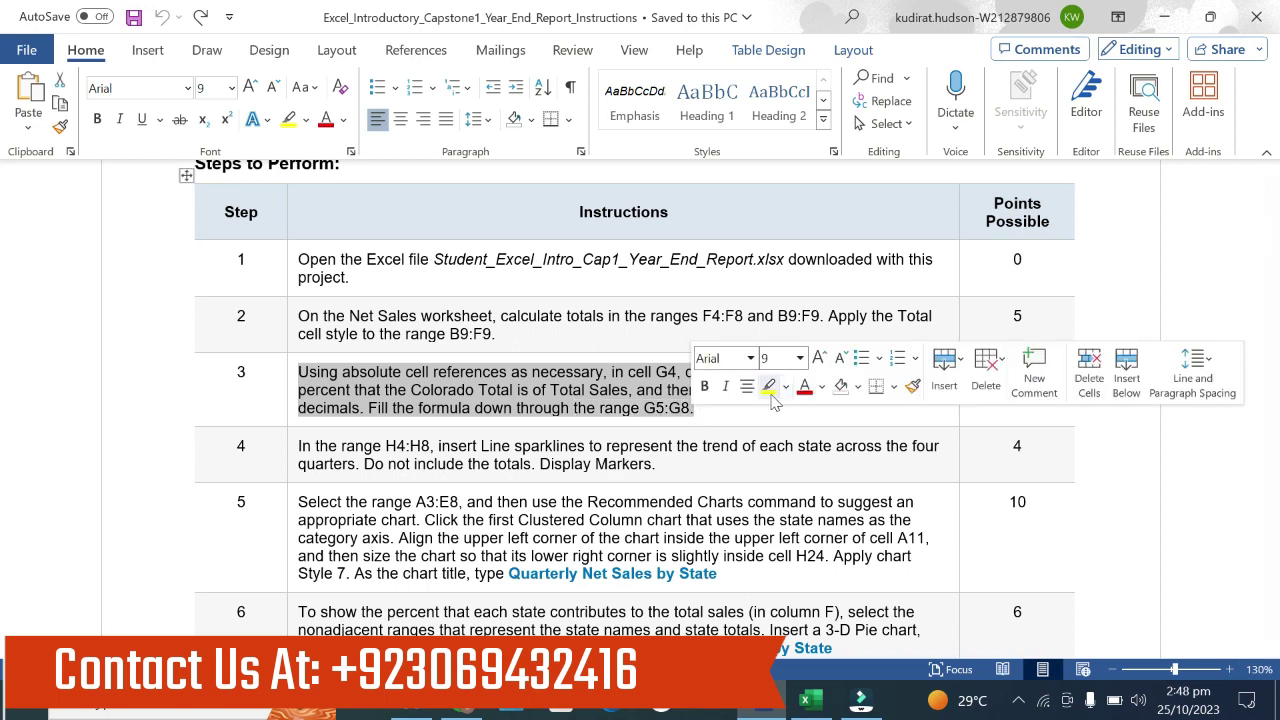
click(768, 387)
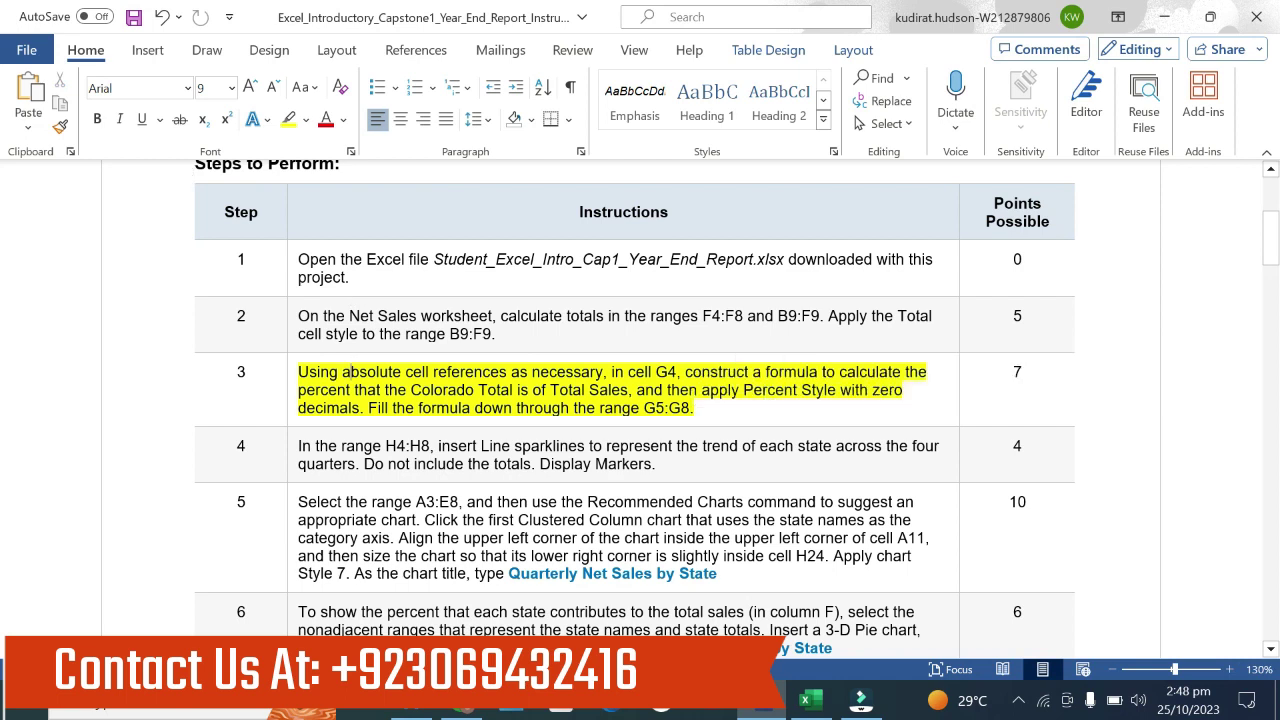
drag(299, 372, 560, 383)
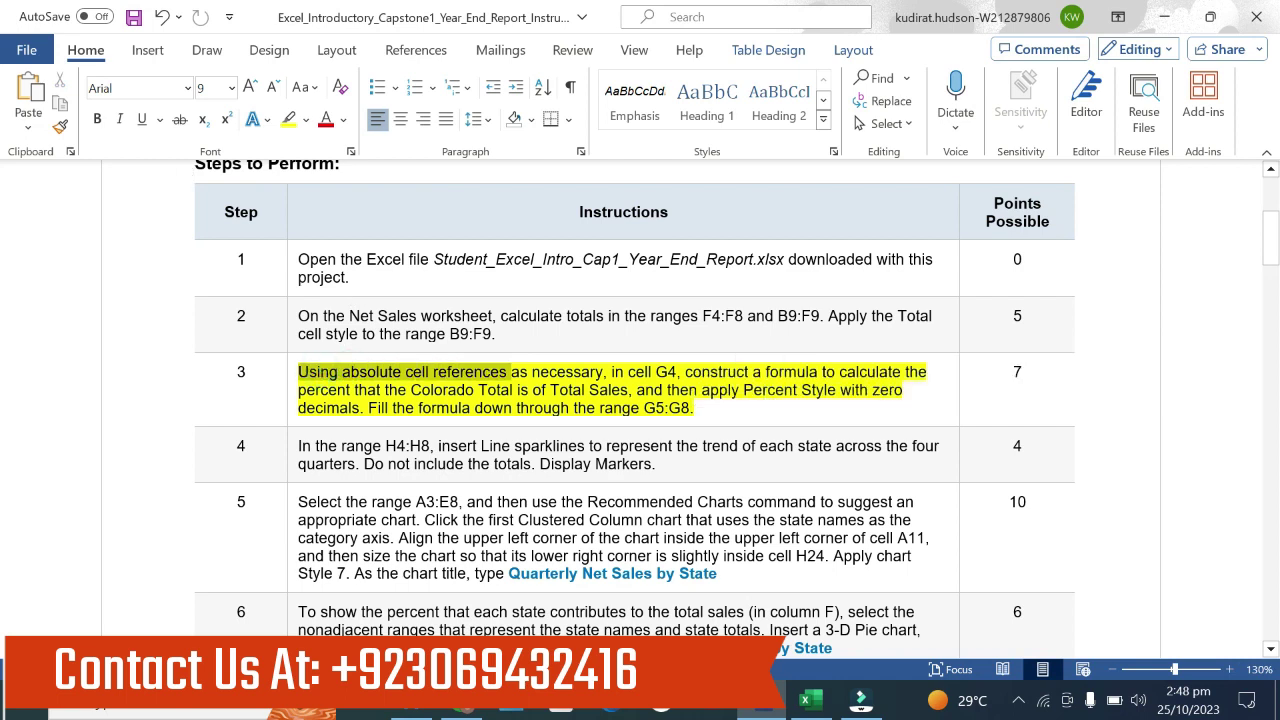
key(ctrl+z)
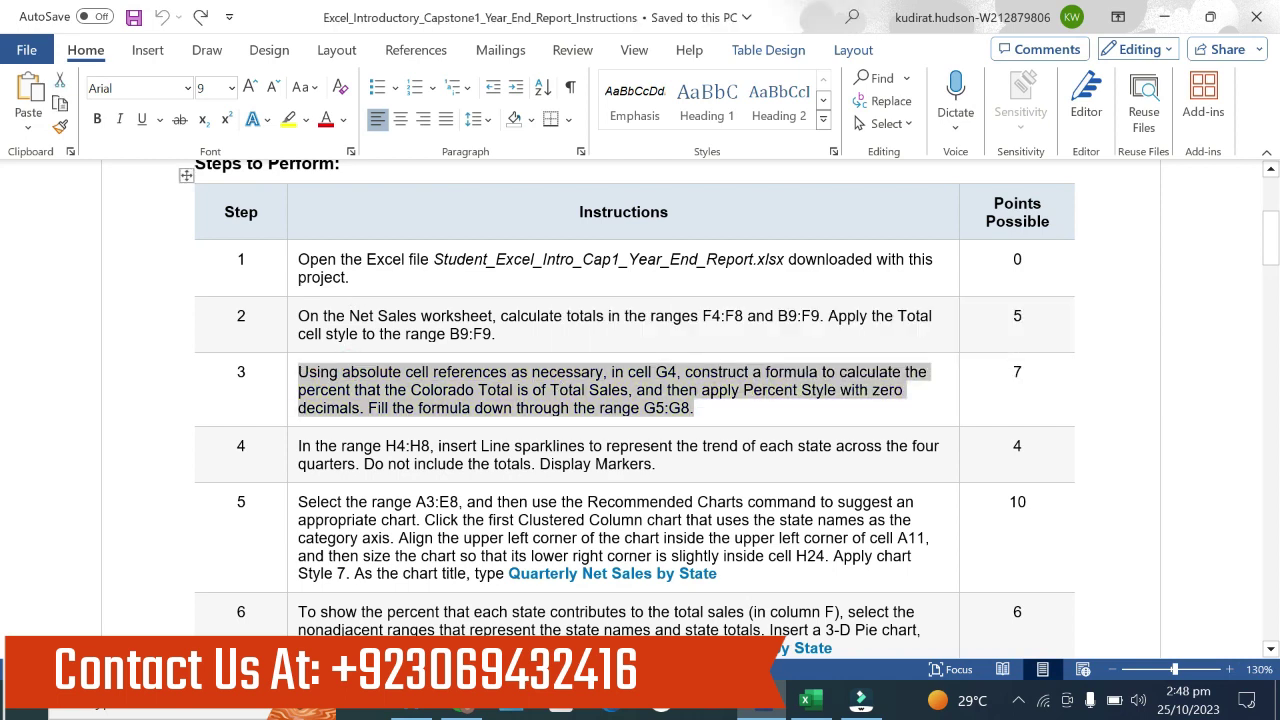
click(414, 464)
drag(315, 446, 655, 464)
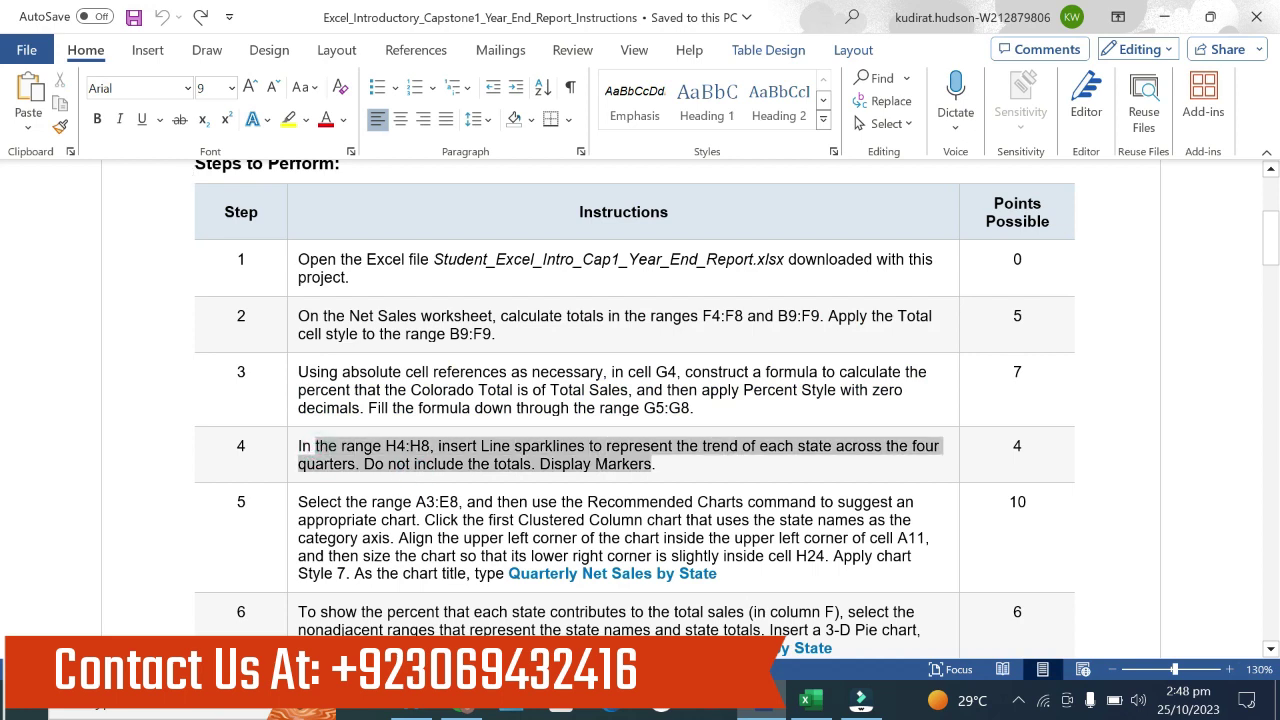
Step: Apply yellow highlight to step 4's H4:H8 Line sparkline instruction and review its phrases
click(731, 437)
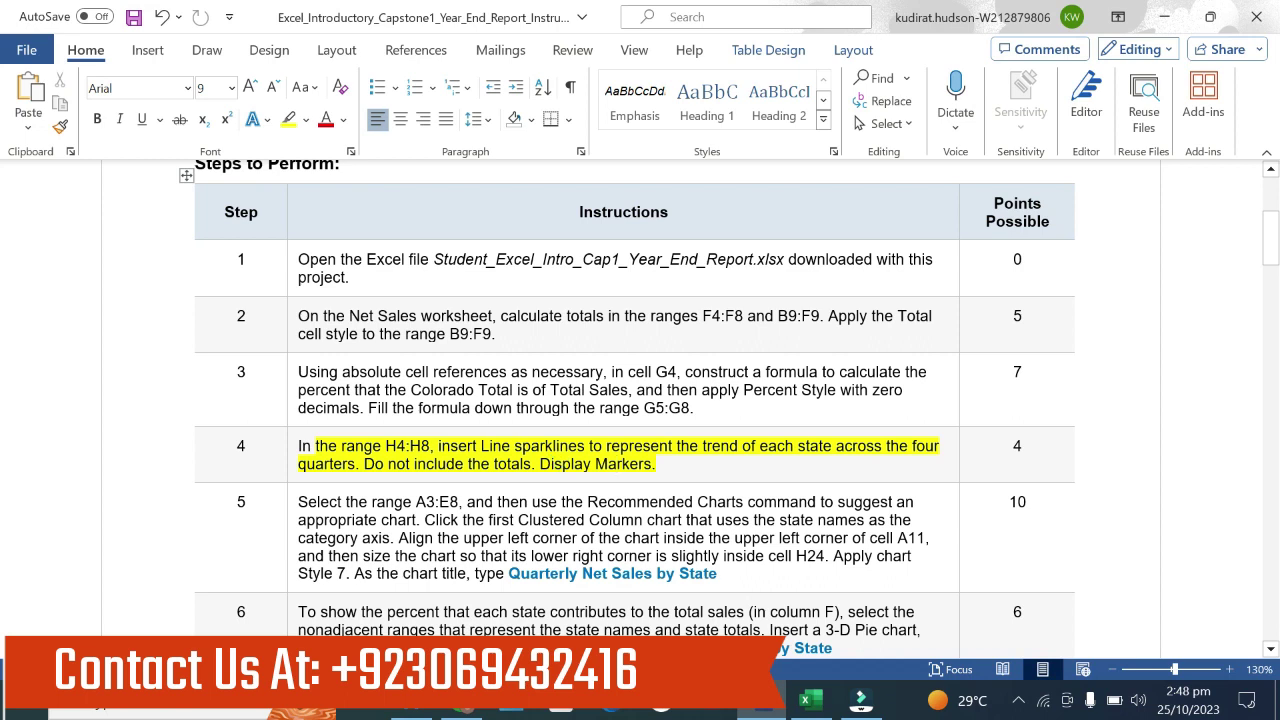
drag(341, 446, 430, 446)
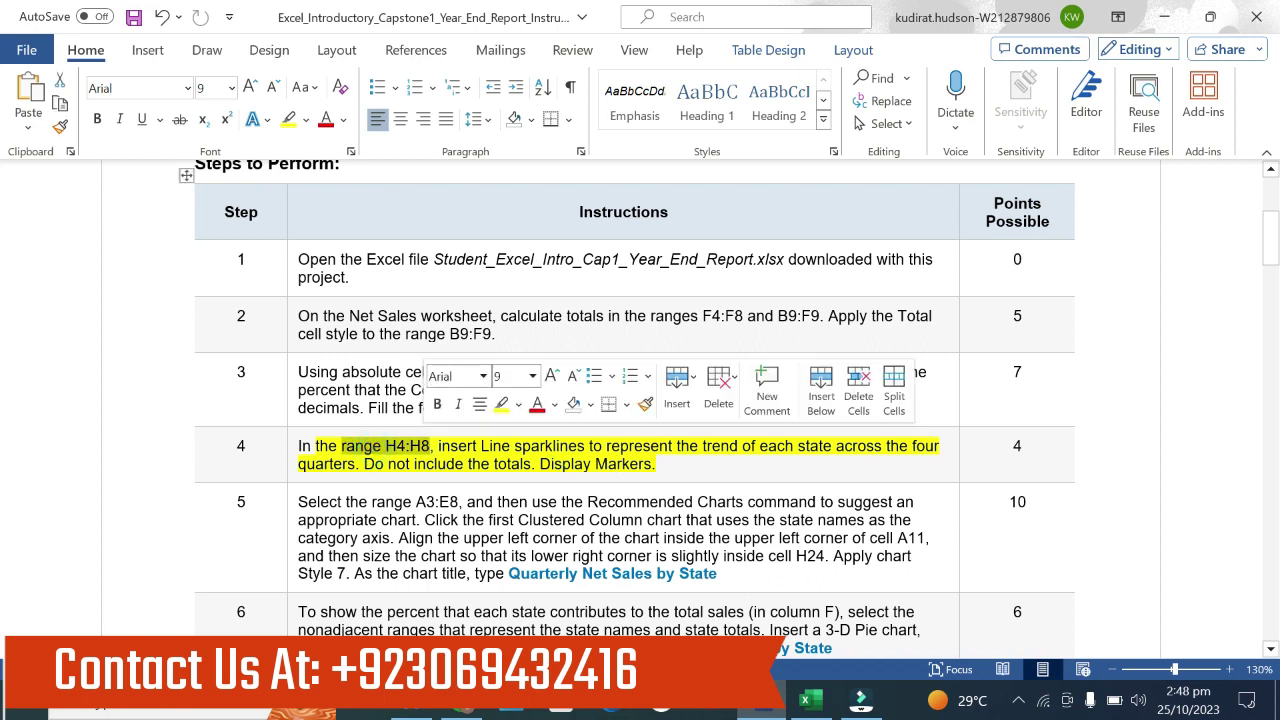
mouse_move(514, 446)
mouse_down()
mouse_move(458, 446)
mouse_move(944, 446)
mouse_move(480, 446)
mouse_move(358, 464)
mouse_move(655, 464)
mouse_move(640, 473)
mouse_up()
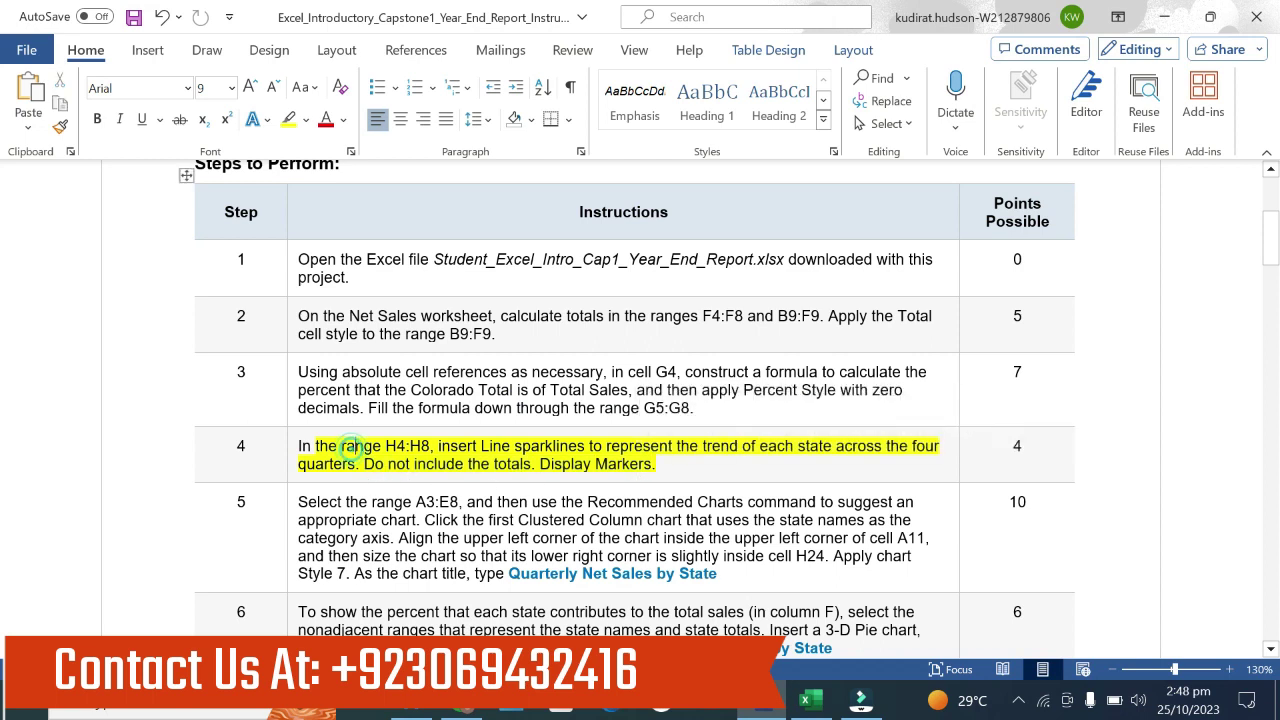
mouse_move(388, 464)
mouse_down()
mouse_move(596, 464)
mouse_move(531, 464)
mouse_up()
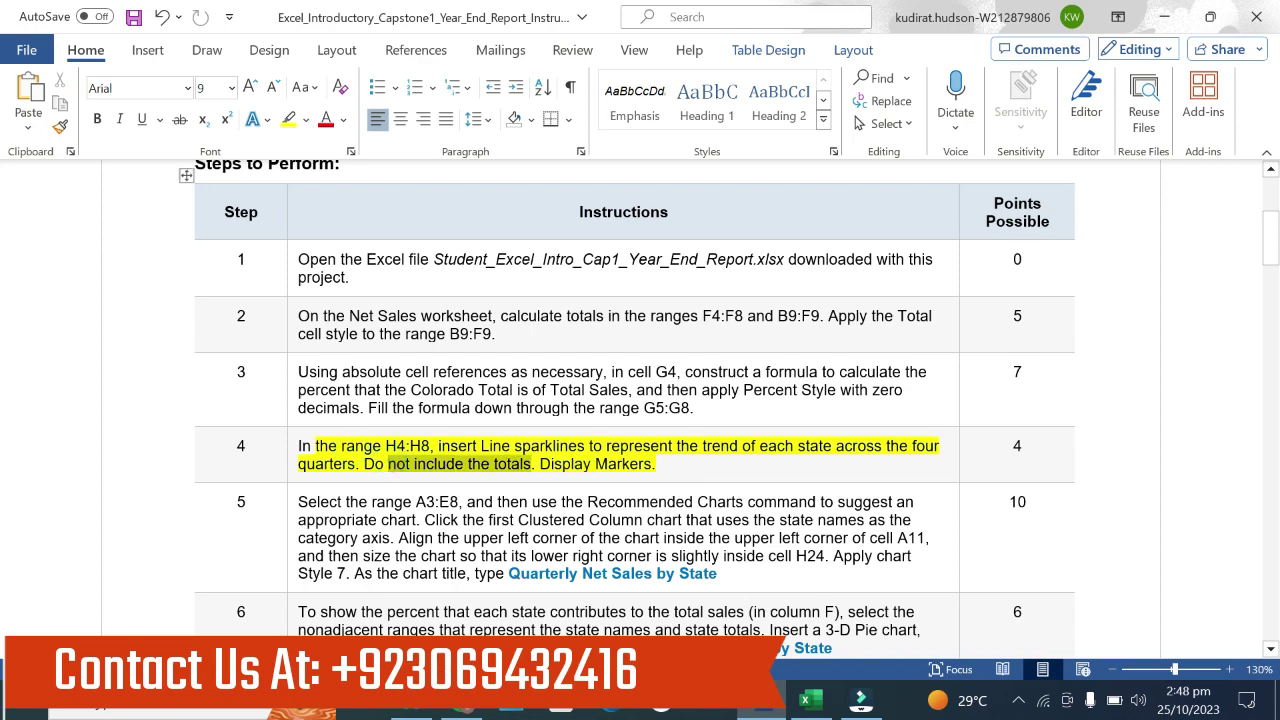
Step: In Excel, try several ranges in the sales table, ending with the Trend cells H4:H8 selected
click(805, 700)
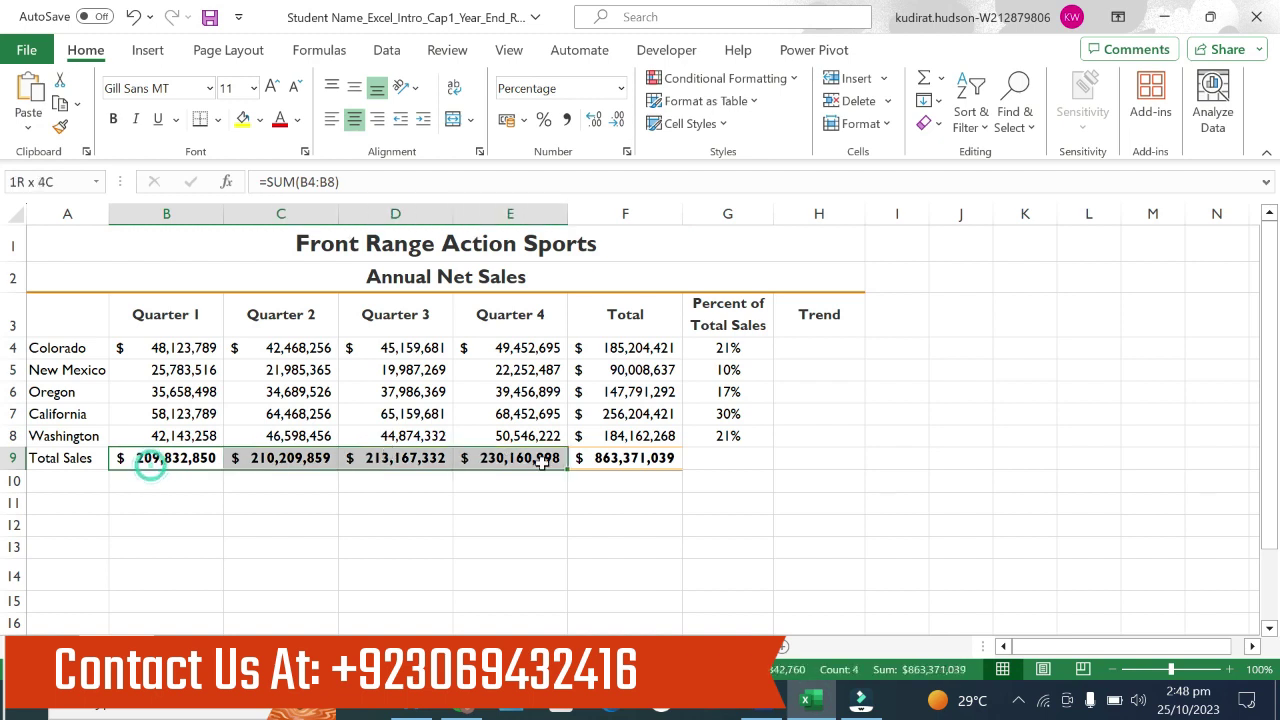
drag(216, 458, 625, 458)
drag(625, 314, 636, 437)
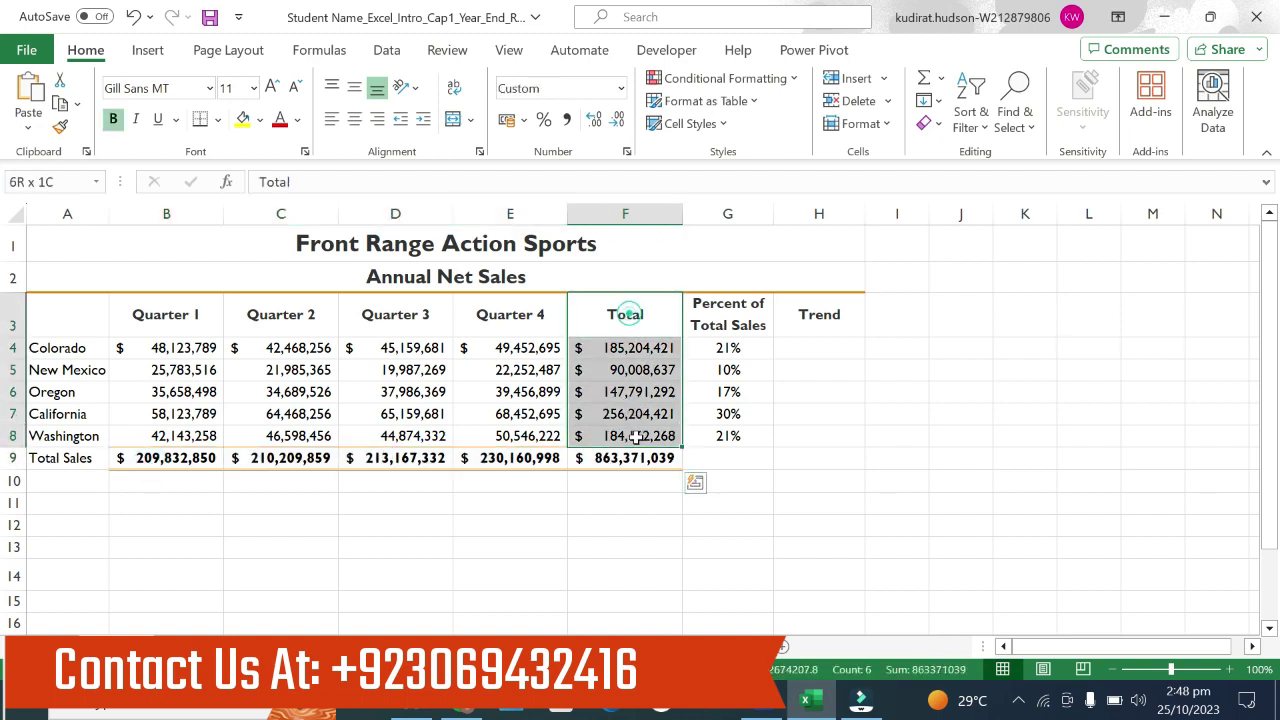
click(240, 346)
drag(160, 318, 563, 436)
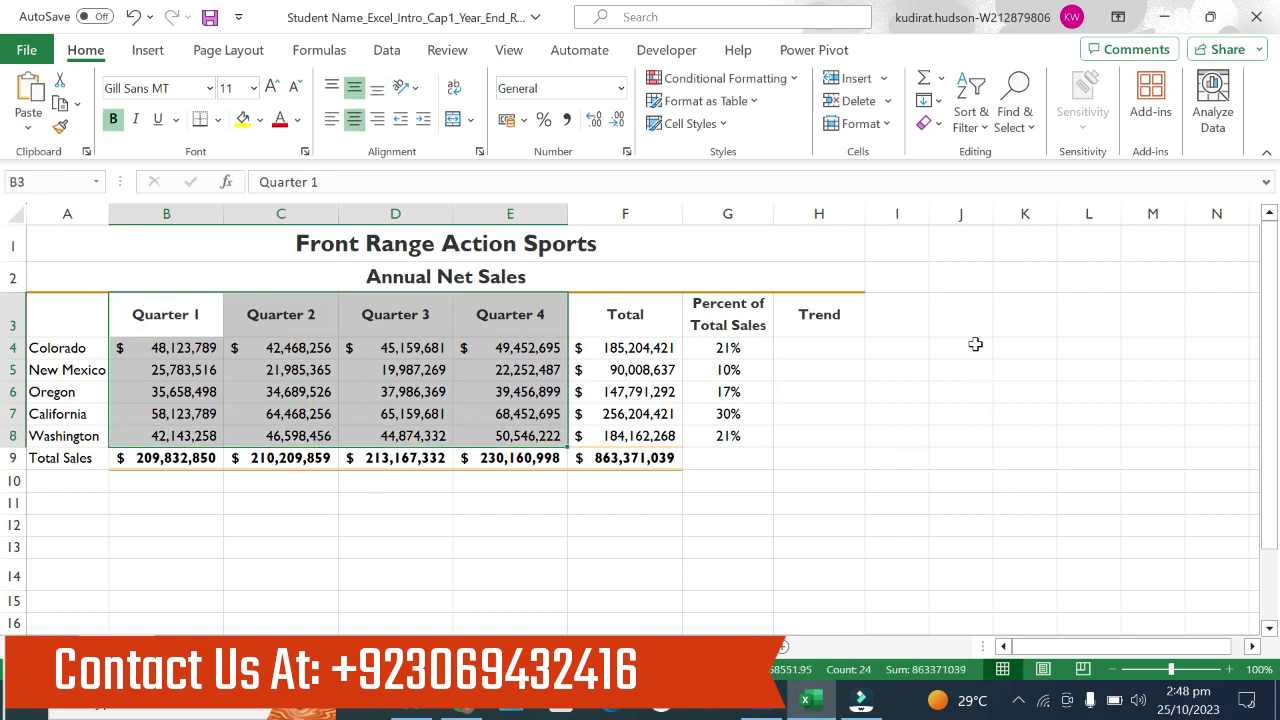
drag(848, 343, 848, 438)
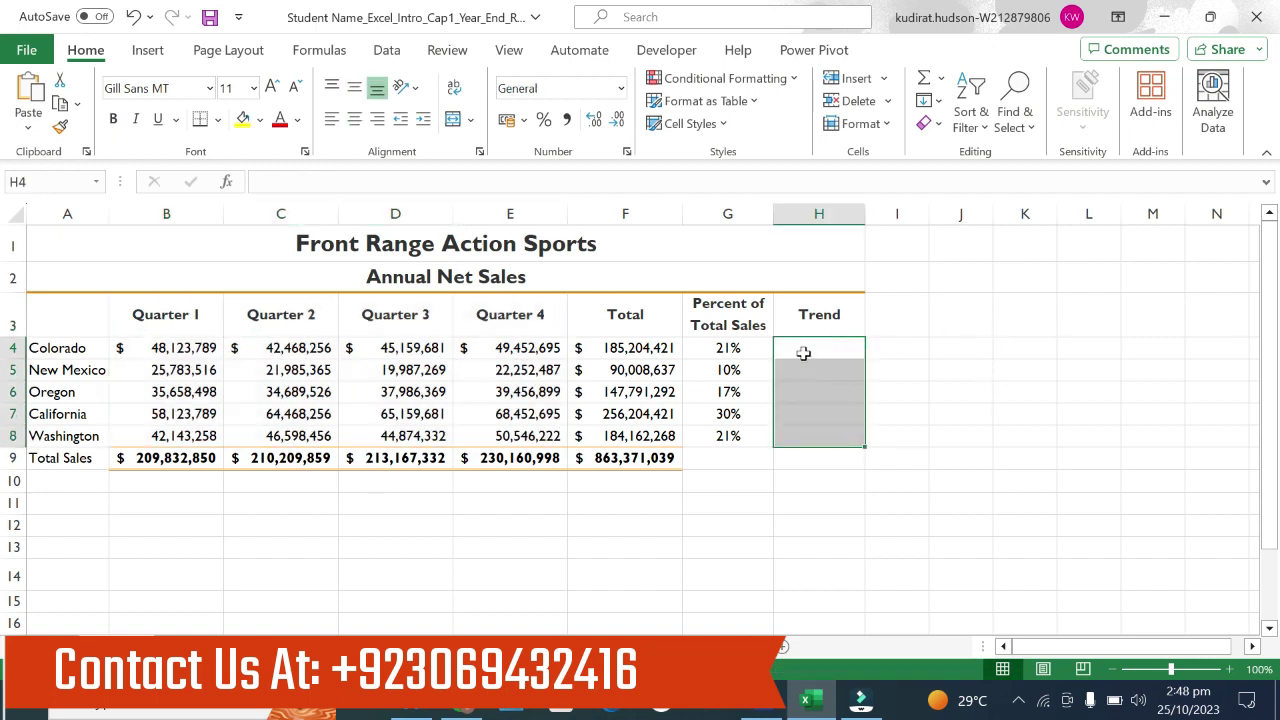
Step: Start Line sparklines with data range B3:E8 and dismiss the resulting invalid-reference error
click(147, 50)
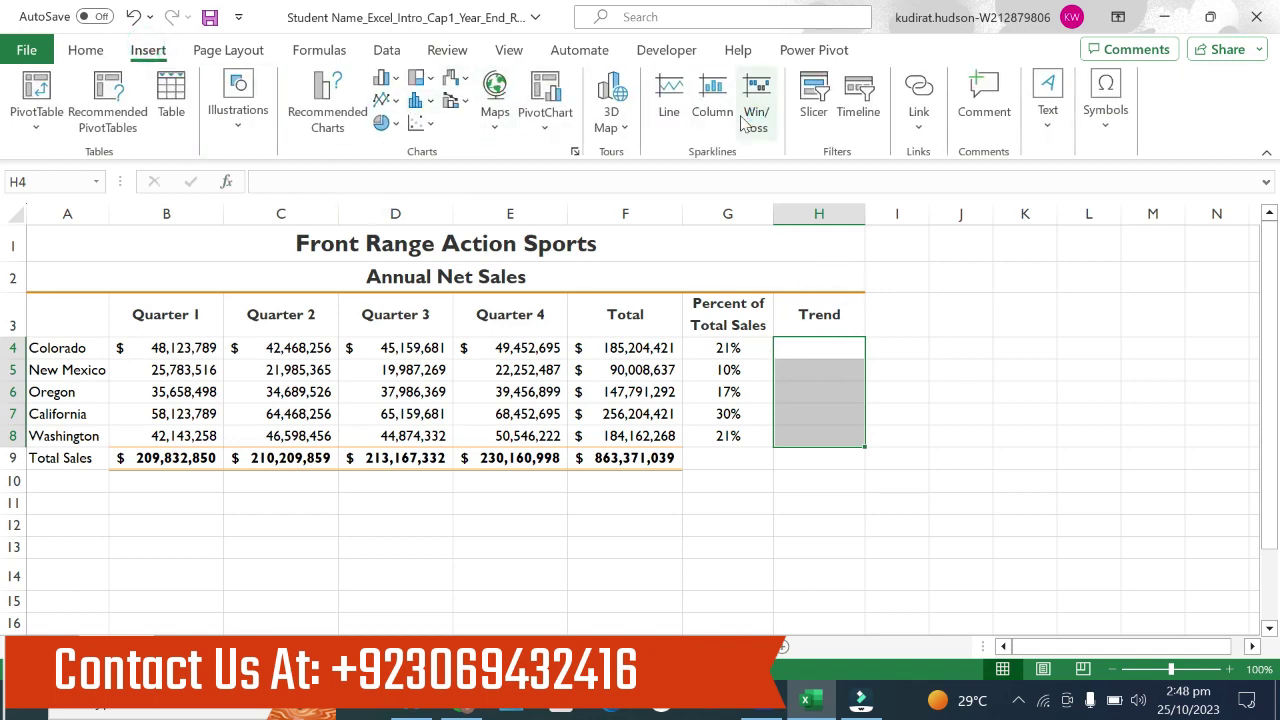
click(669, 95)
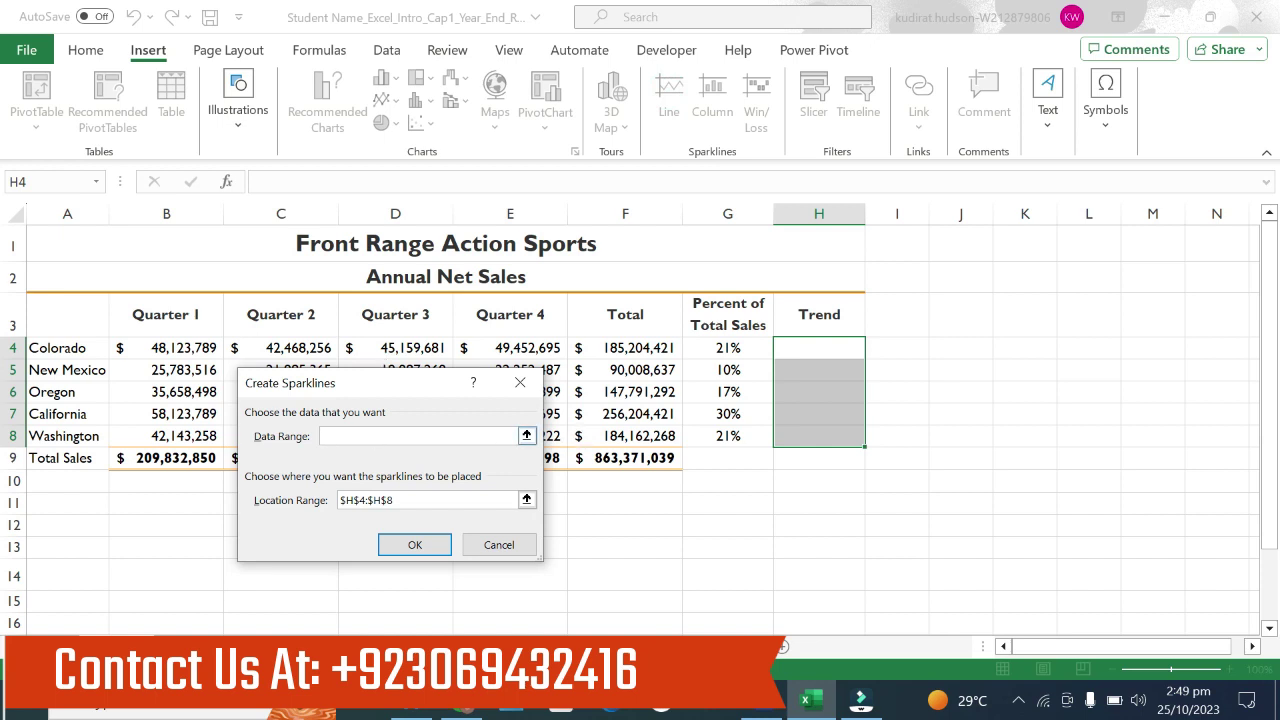
drag(348, 386, 339, 512)
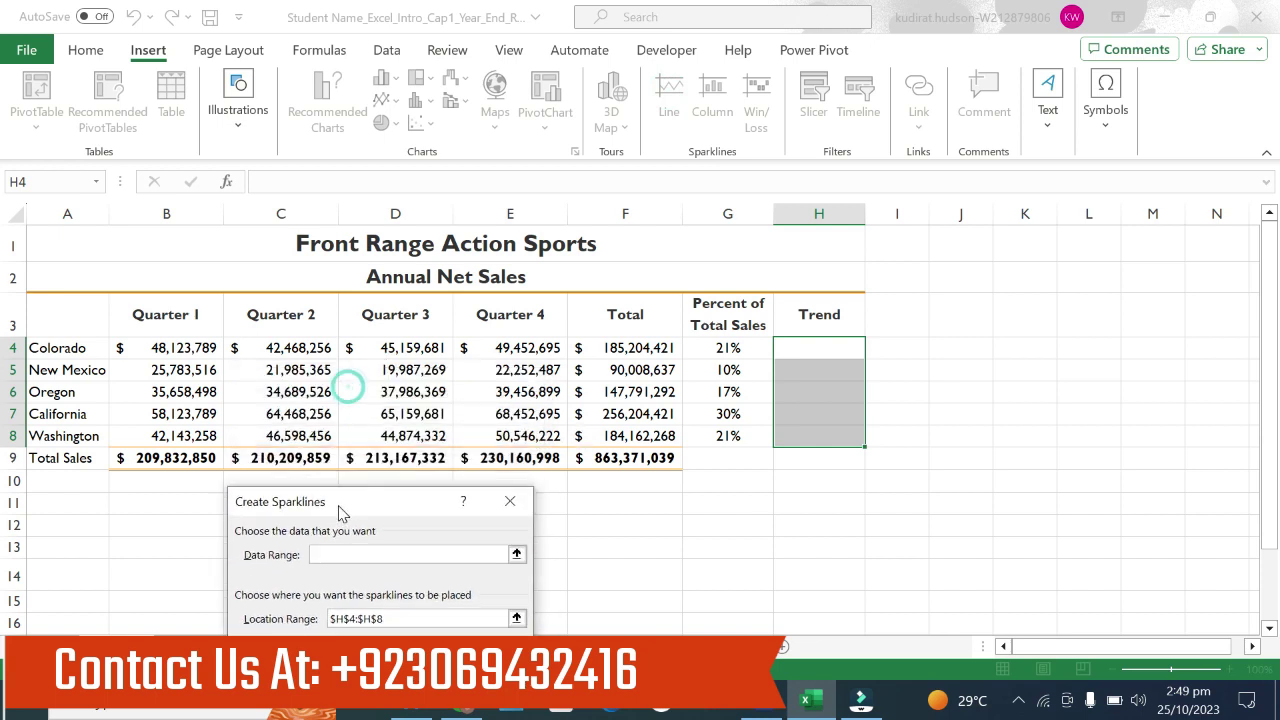
drag(170, 306, 492, 430)
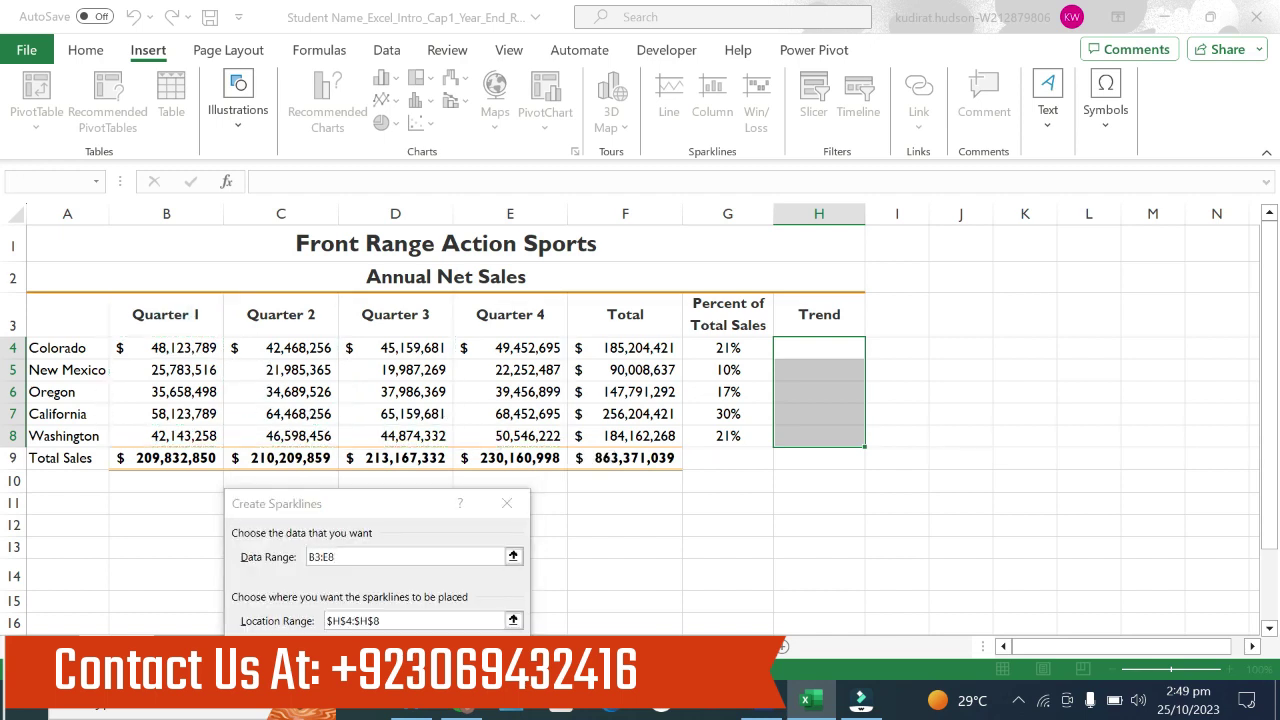
key(Return)
click(647, 405)
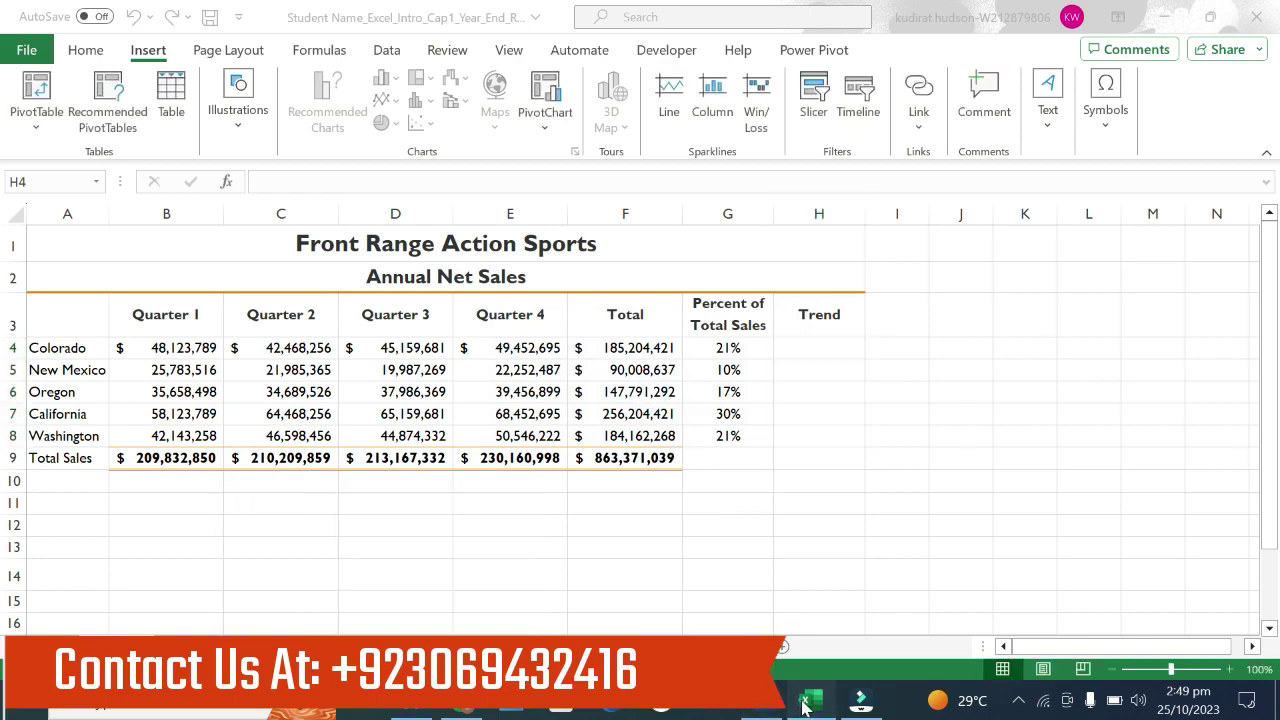
click(762, 700)
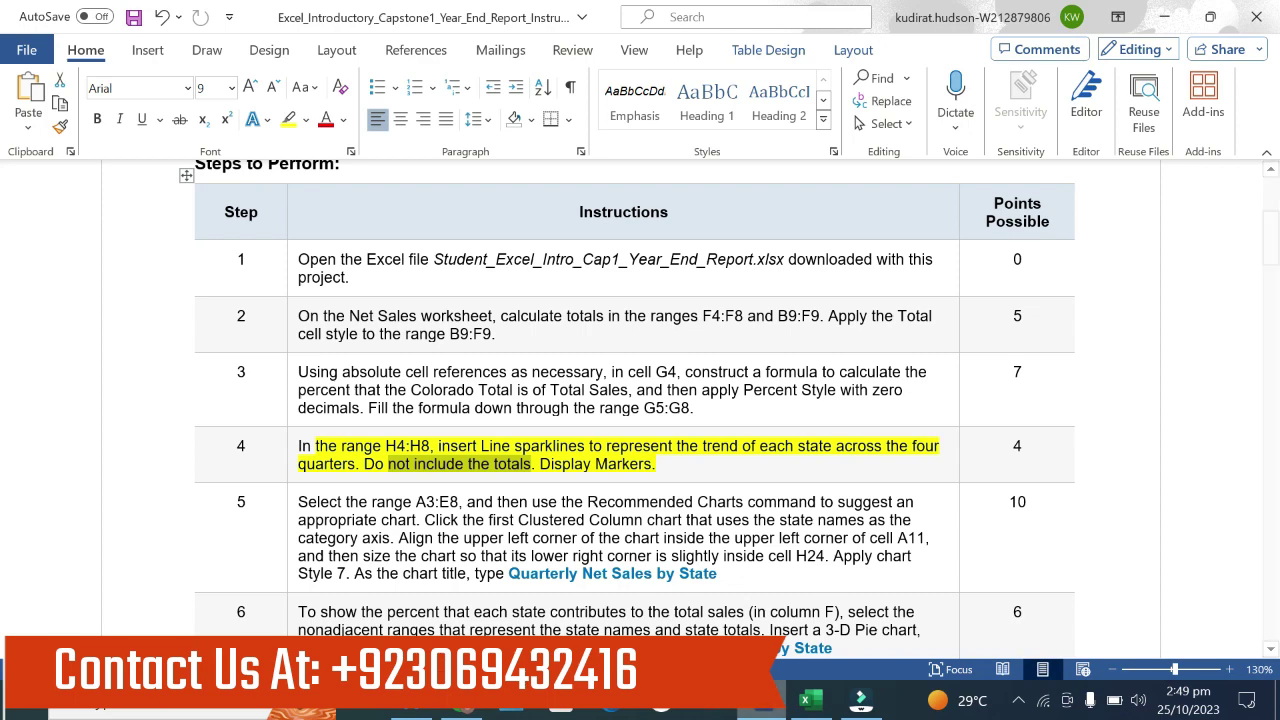
Step: Return to Excel's Create Sparklines dialog showing data B3:E8 and location $H$4:$H$8
click(805, 700)
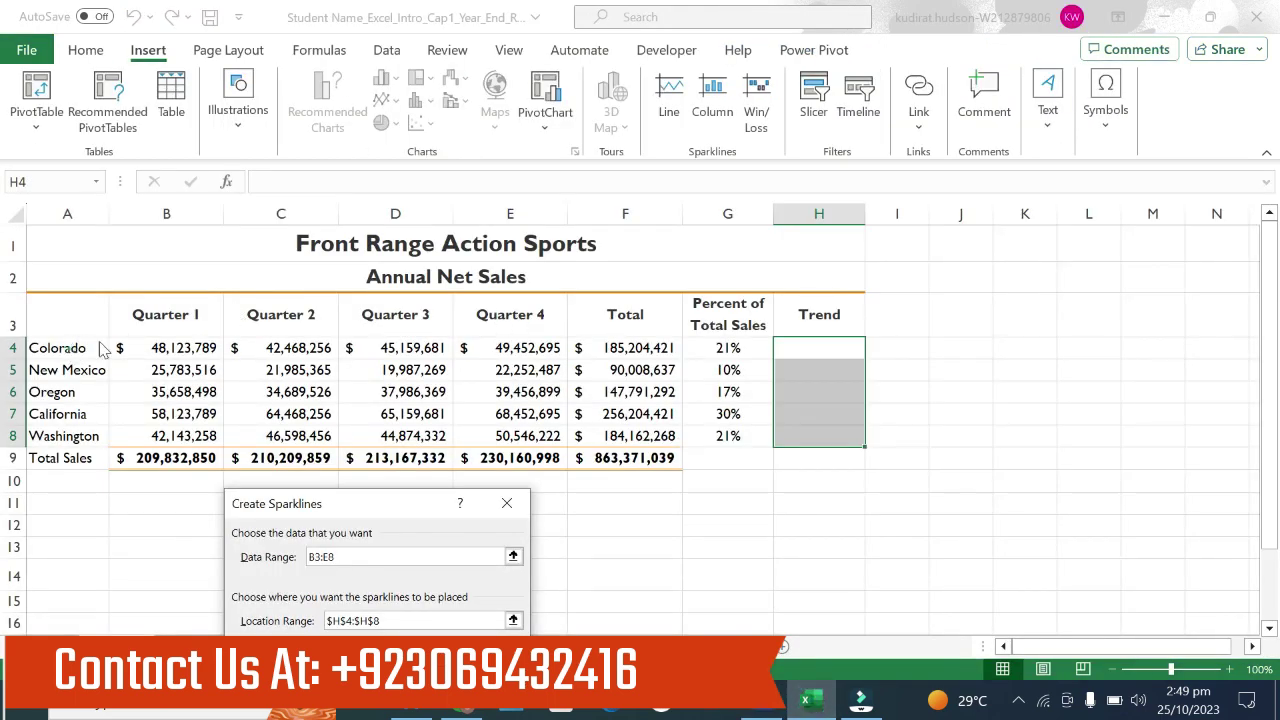
Step: Replace the sparkline data range with A4:E8 and create the Line sparklines in H4:H8
click(344, 557)
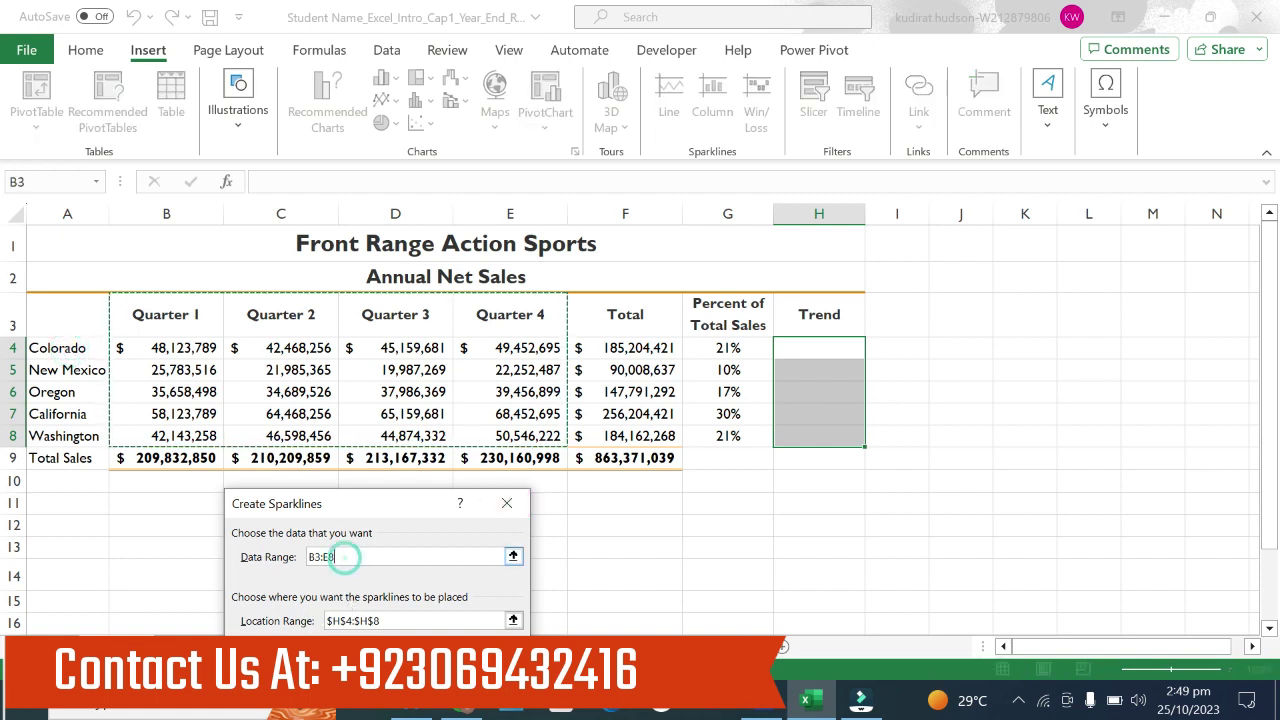
key(BackSpace)
key(BackSpace)
key(BackSpace)
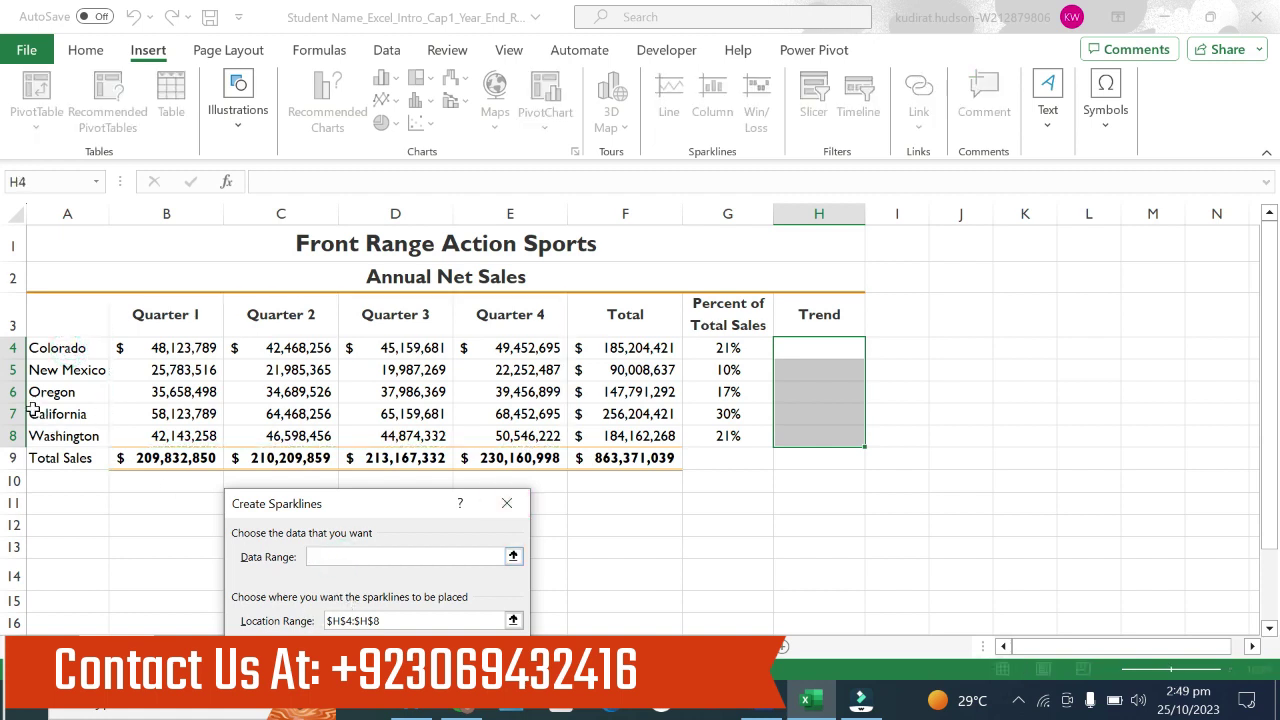
drag(62, 350, 60, 435)
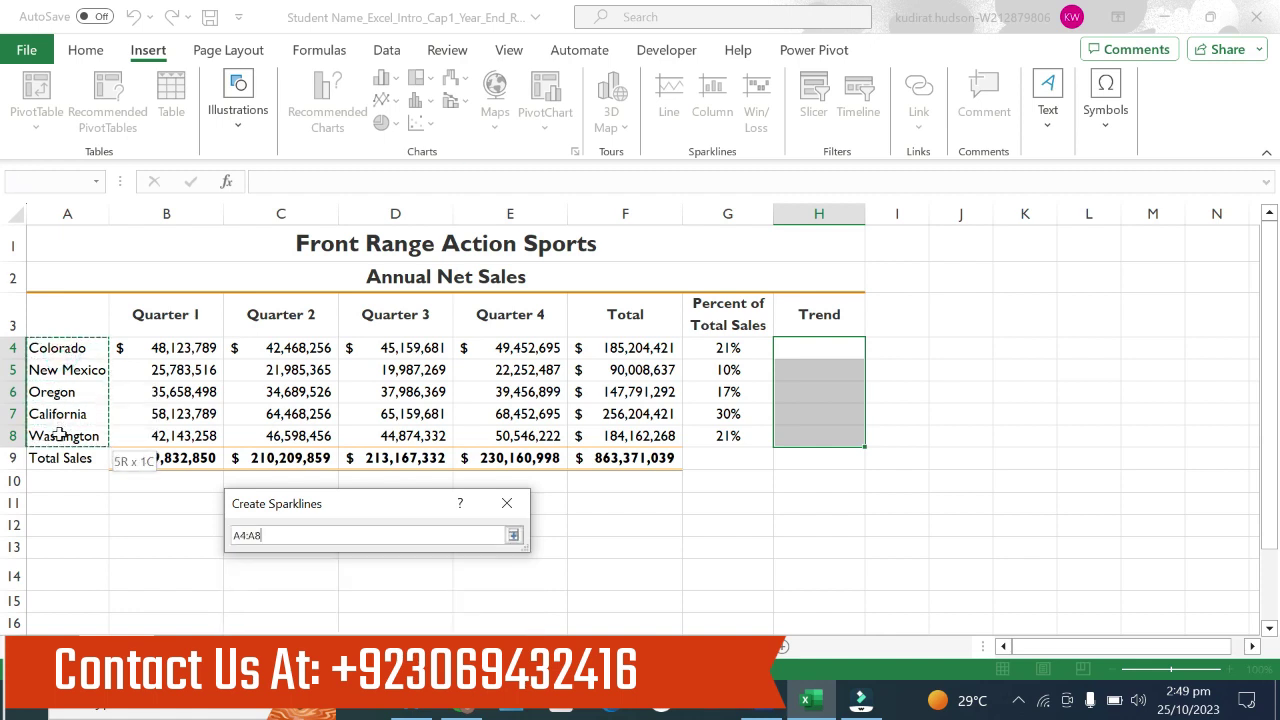
drag(60, 435, 474, 433)
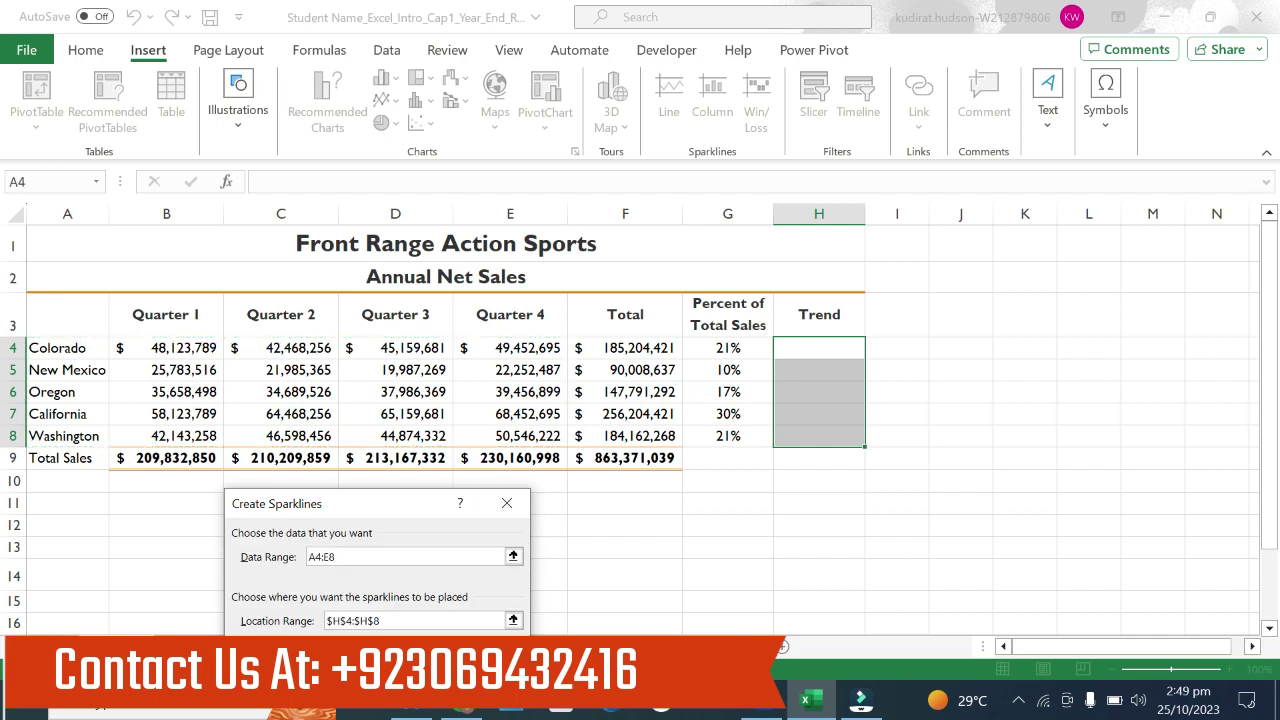
click(420, 660)
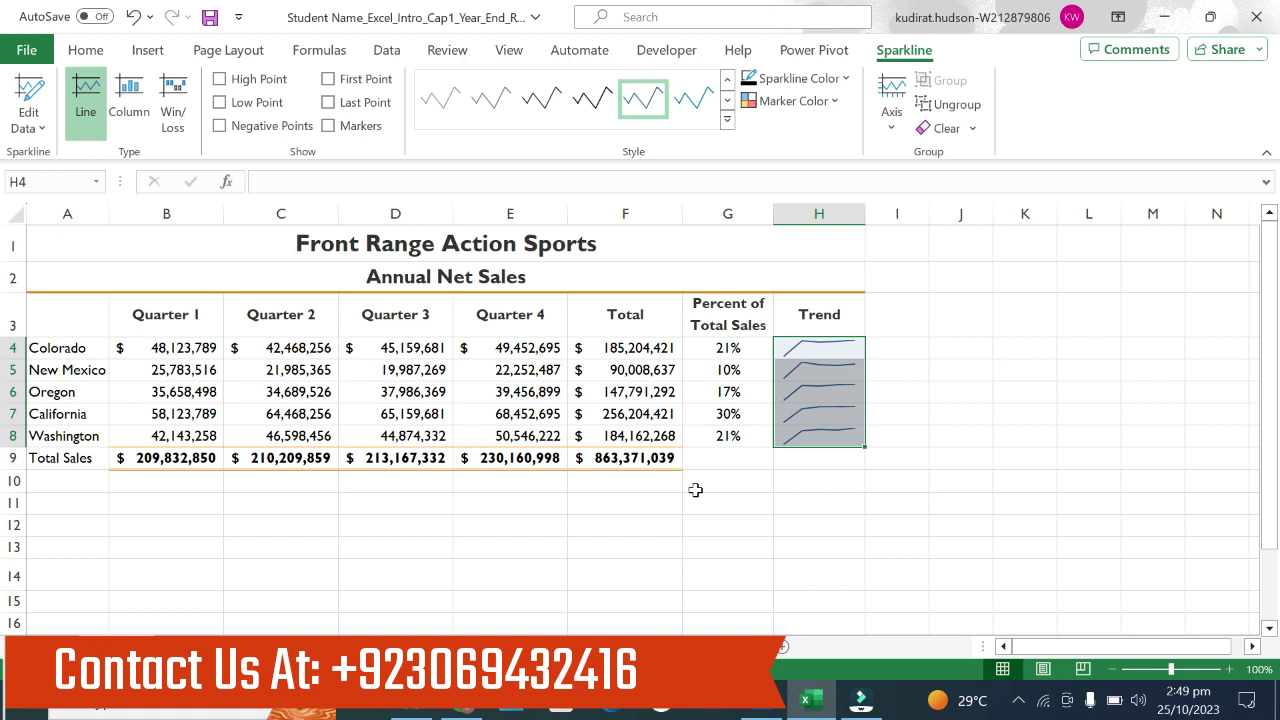
Step: Undo those sparklines and recreate them from the state sales table
key(ctrl+z)
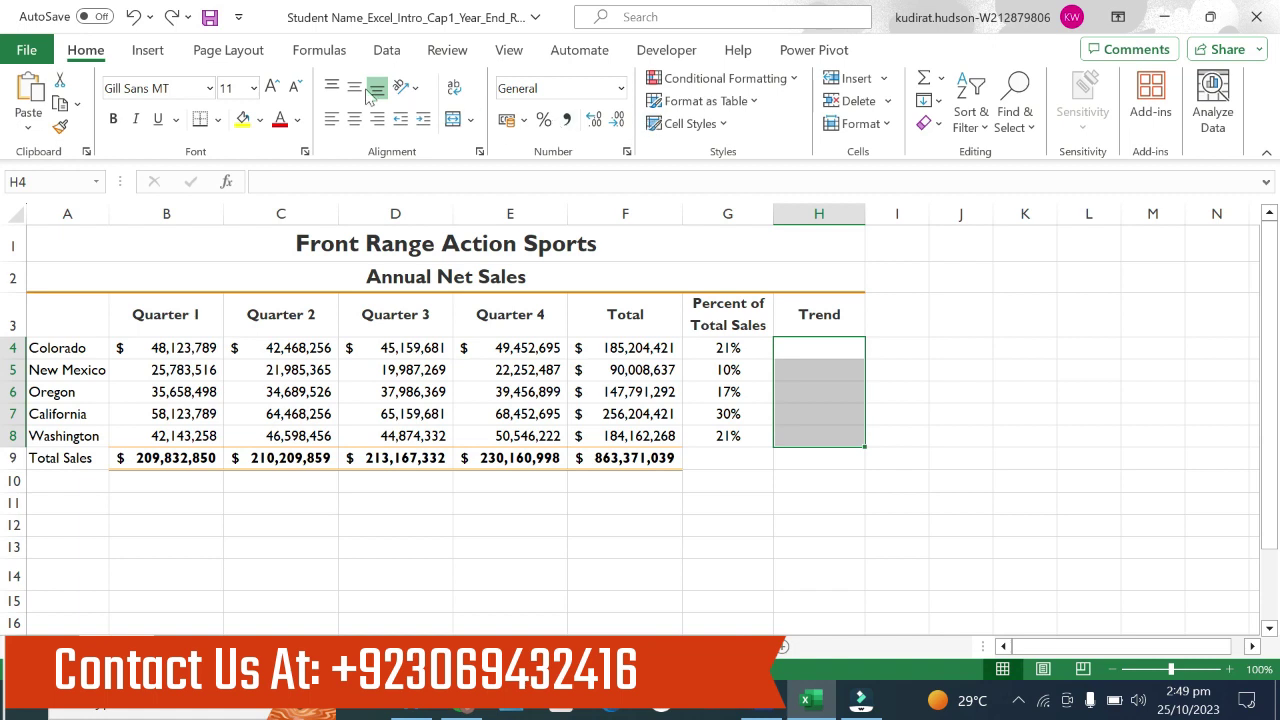
click(148, 50)
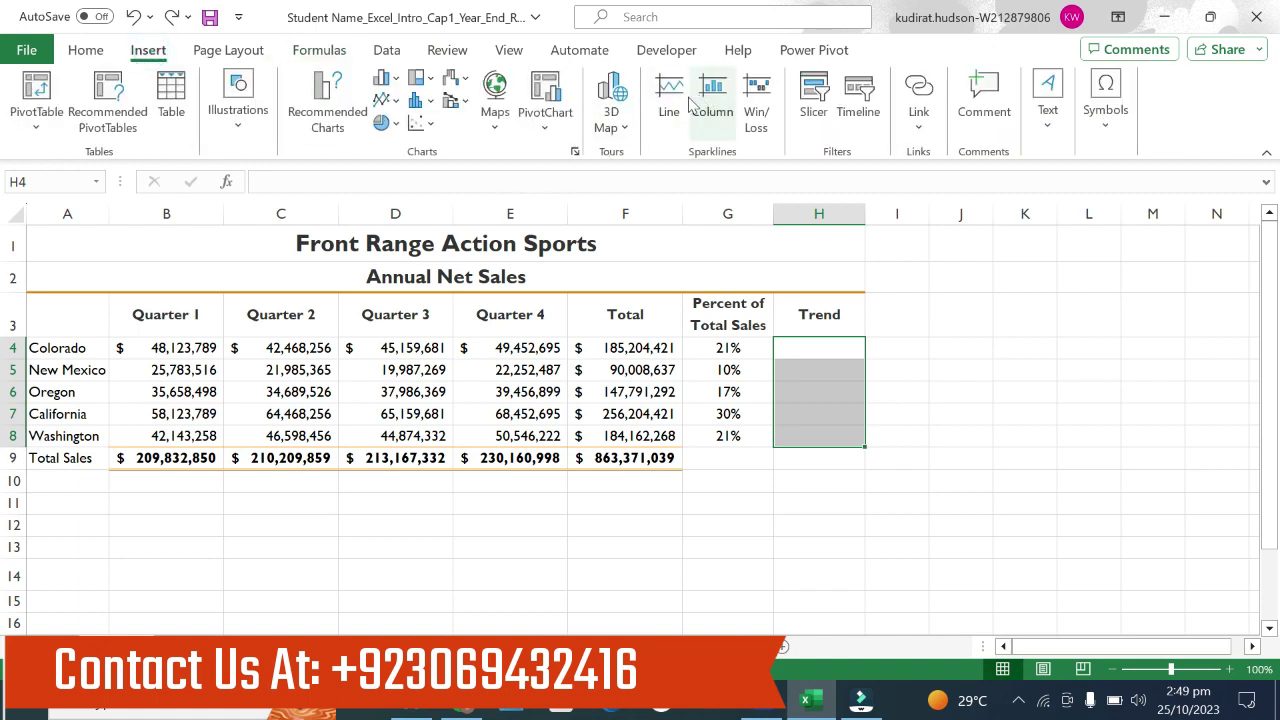
click(692, 104)
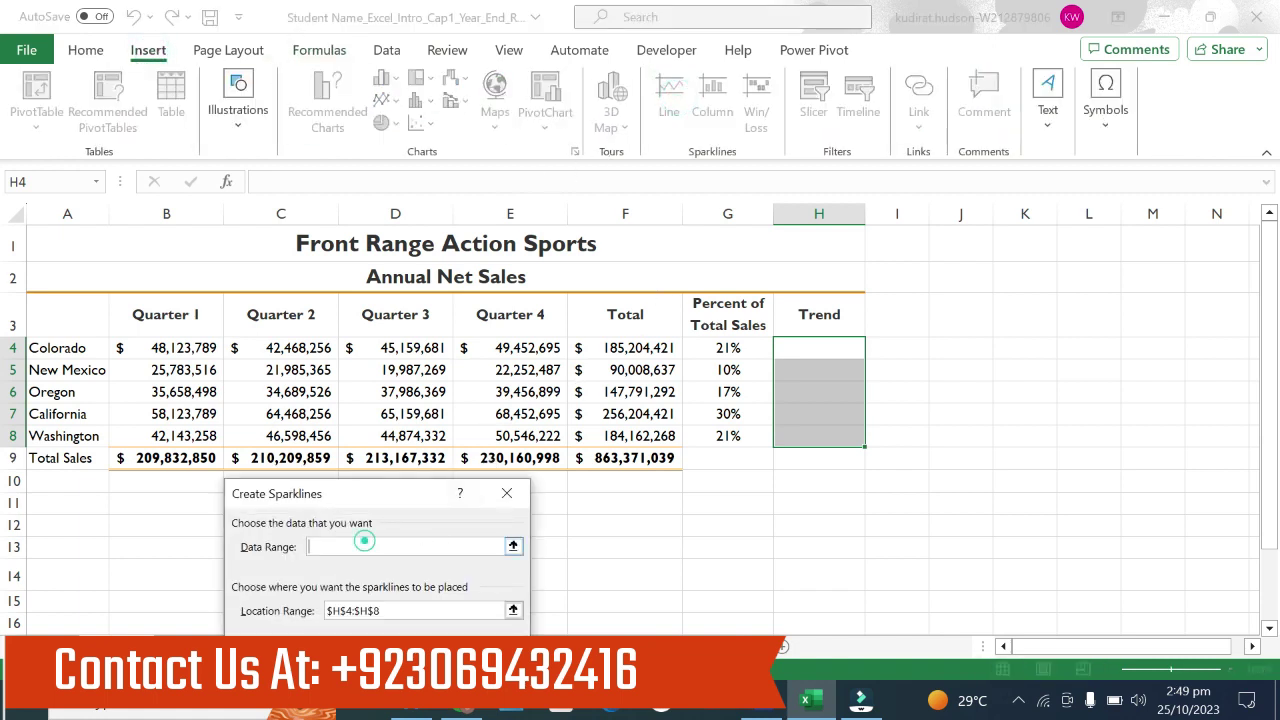
mouse_move(78, 325)
mouse_down()
mouse_move(359, 417)
mouse_move(525, 432)
mouse_up()
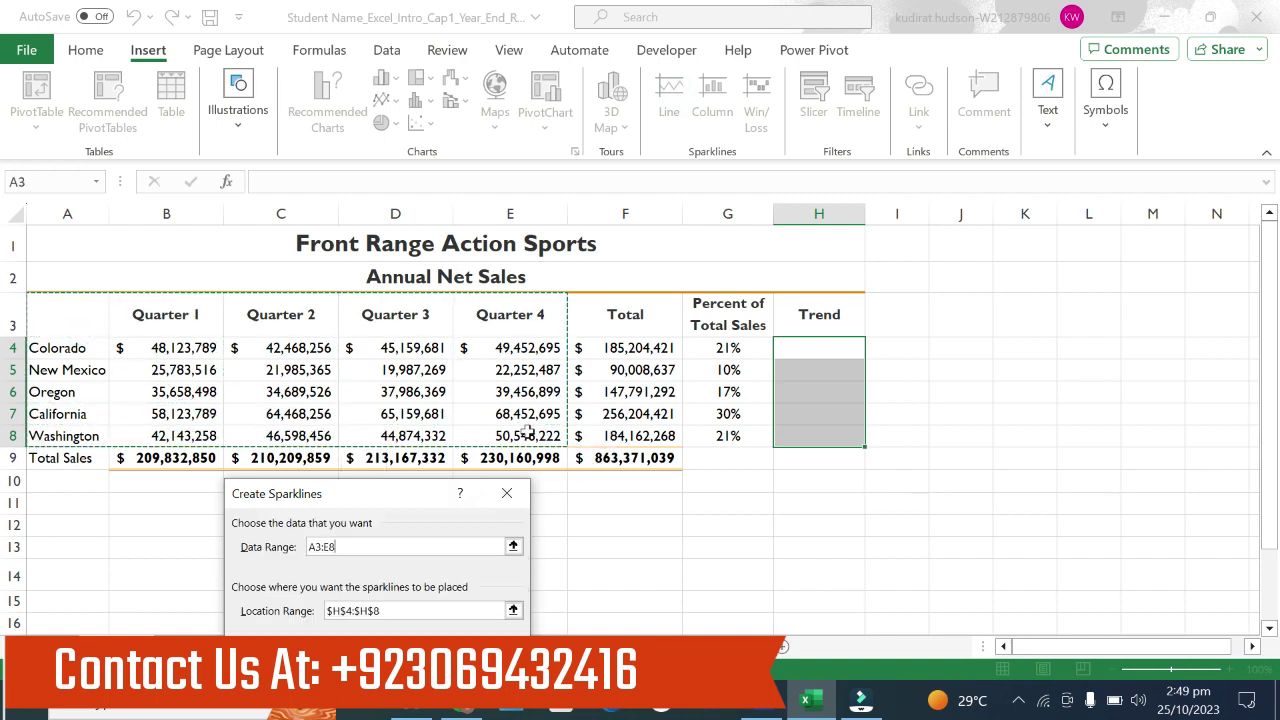
key(Return)
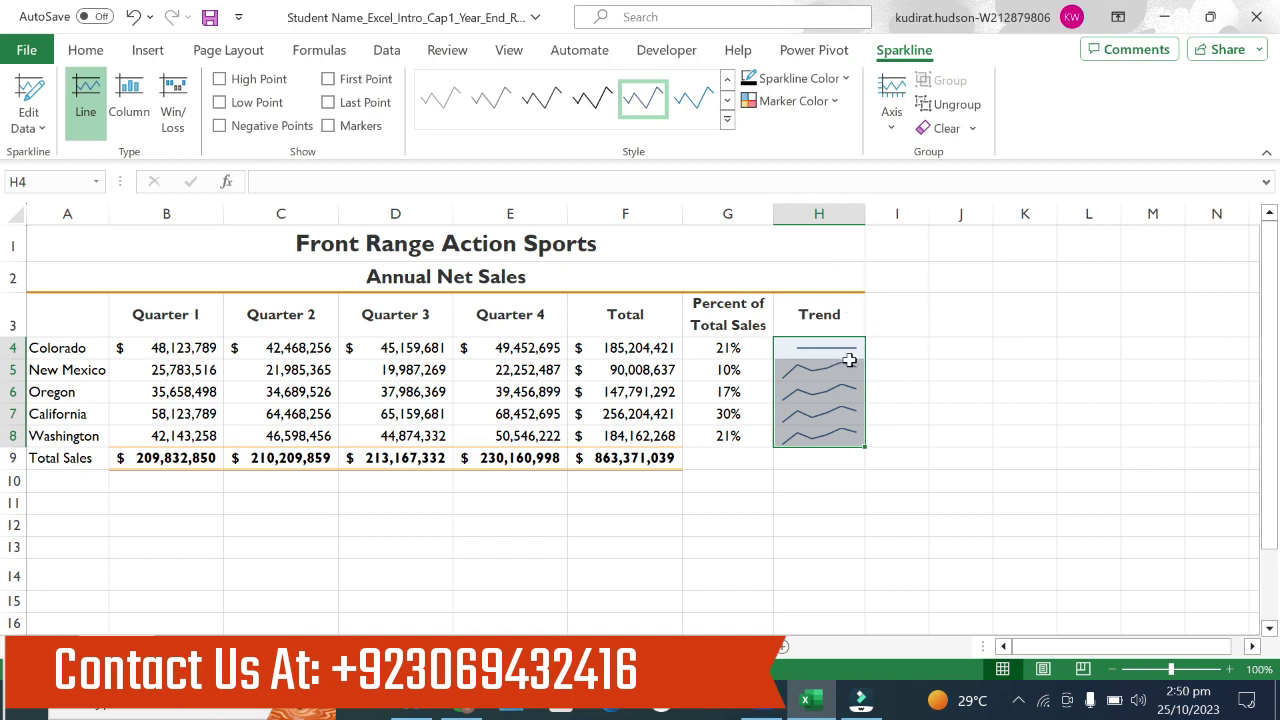
Step: Undo again and redo the Line sparklines in H4:H8 using data A4:E8
key(ctrl+z)
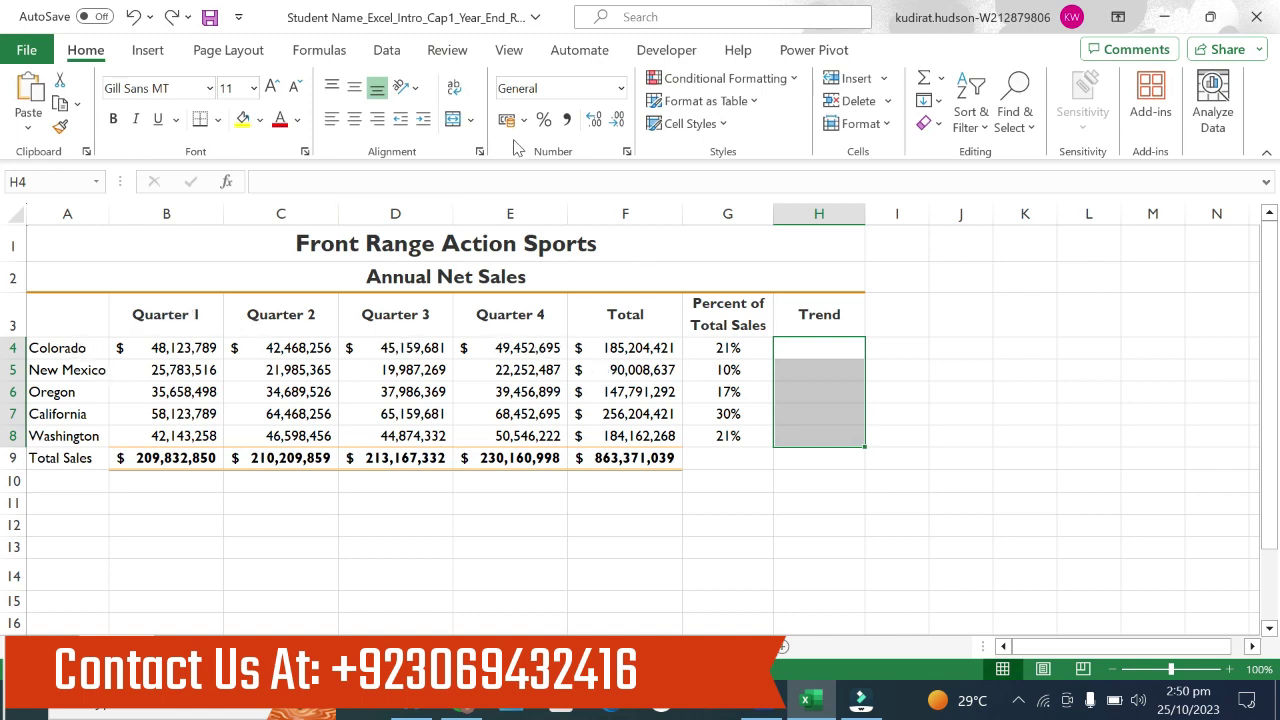
click(148, 50)
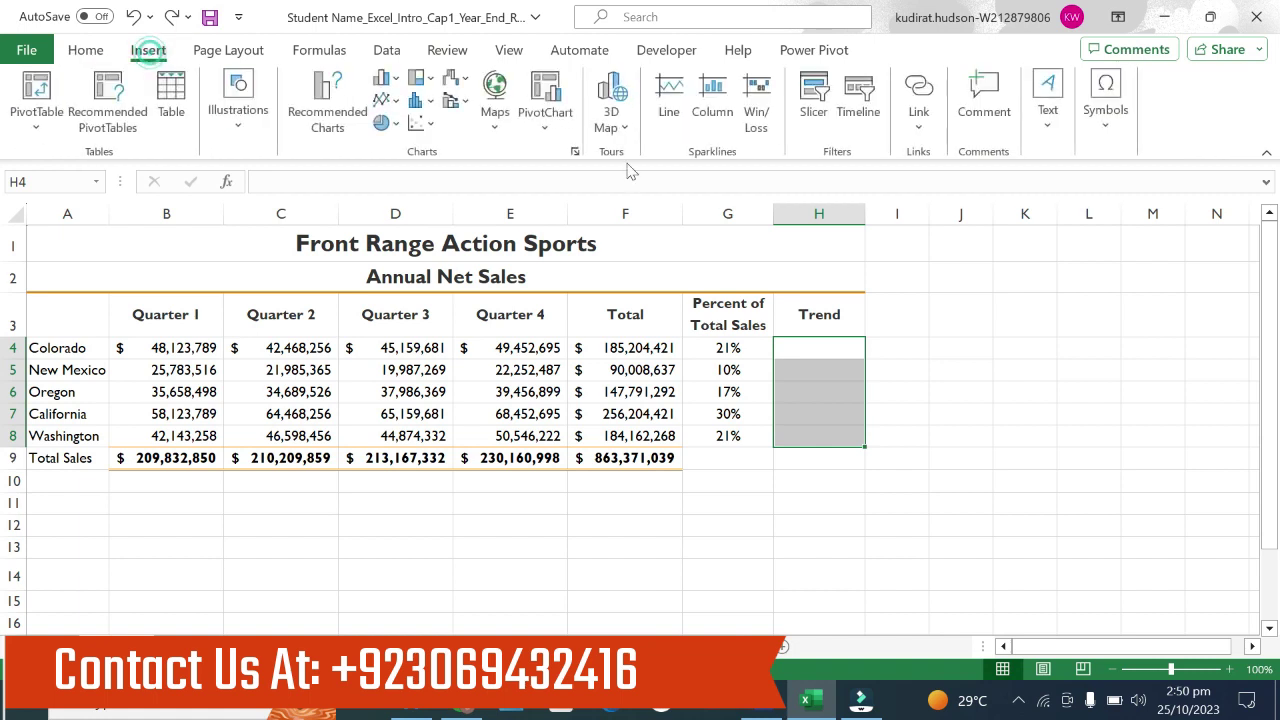
click(670, 100)
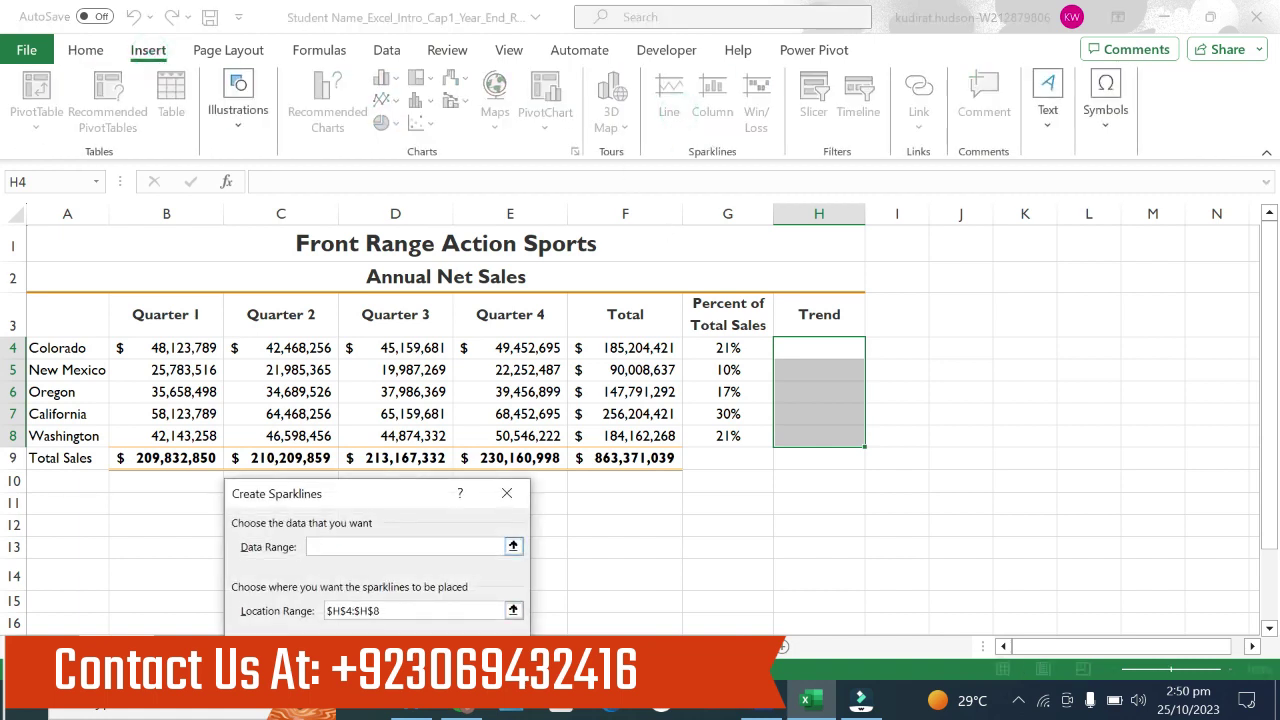
click(340, 547)
mouse_move(85, 348)
mouse_down()
mouse_move(105, 413)
mouse_move(507, 433)
mouse_up()
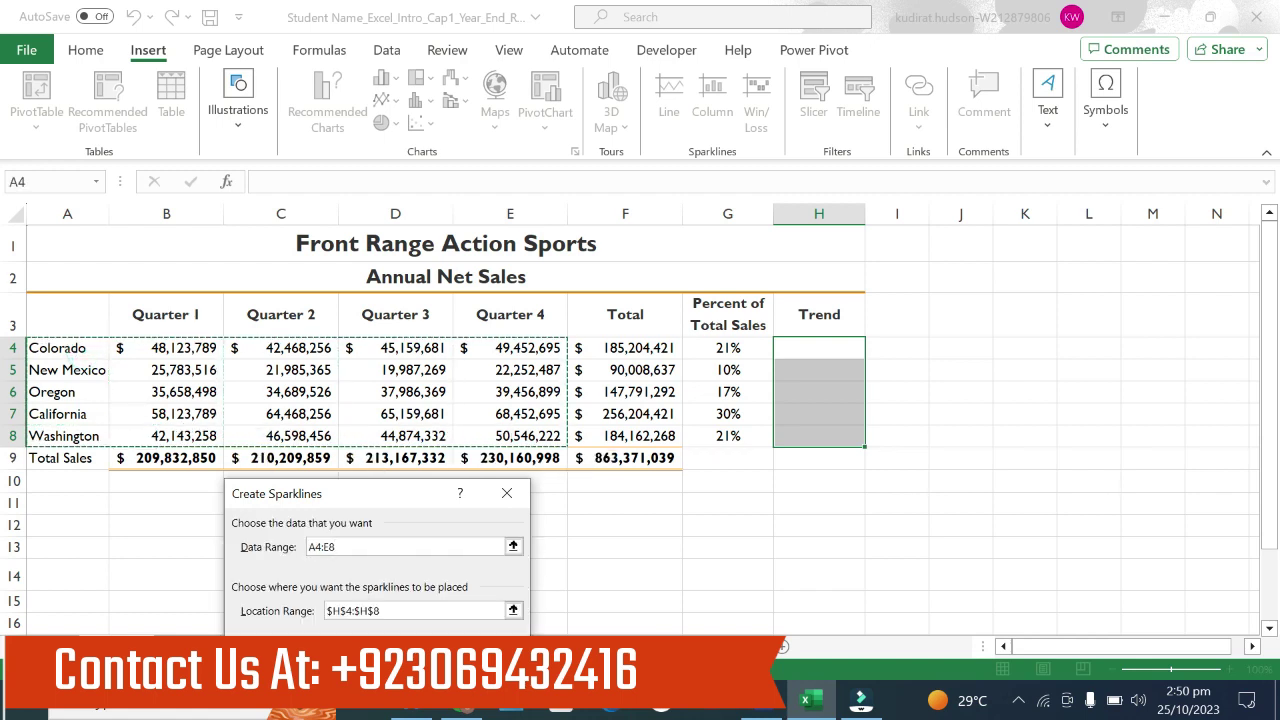
key(Return)
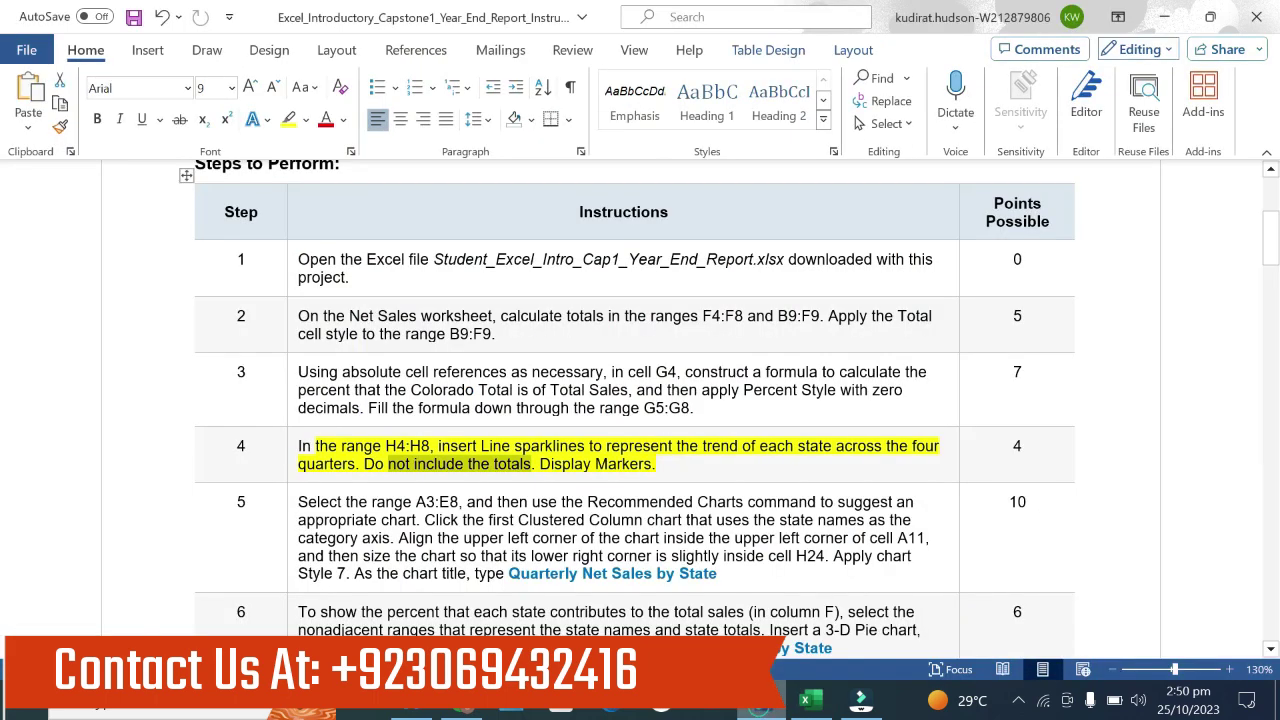
click(781, 686)
Step: Turn on Markers for the H4:H8 line sparklines in Excel
click(808, 700)
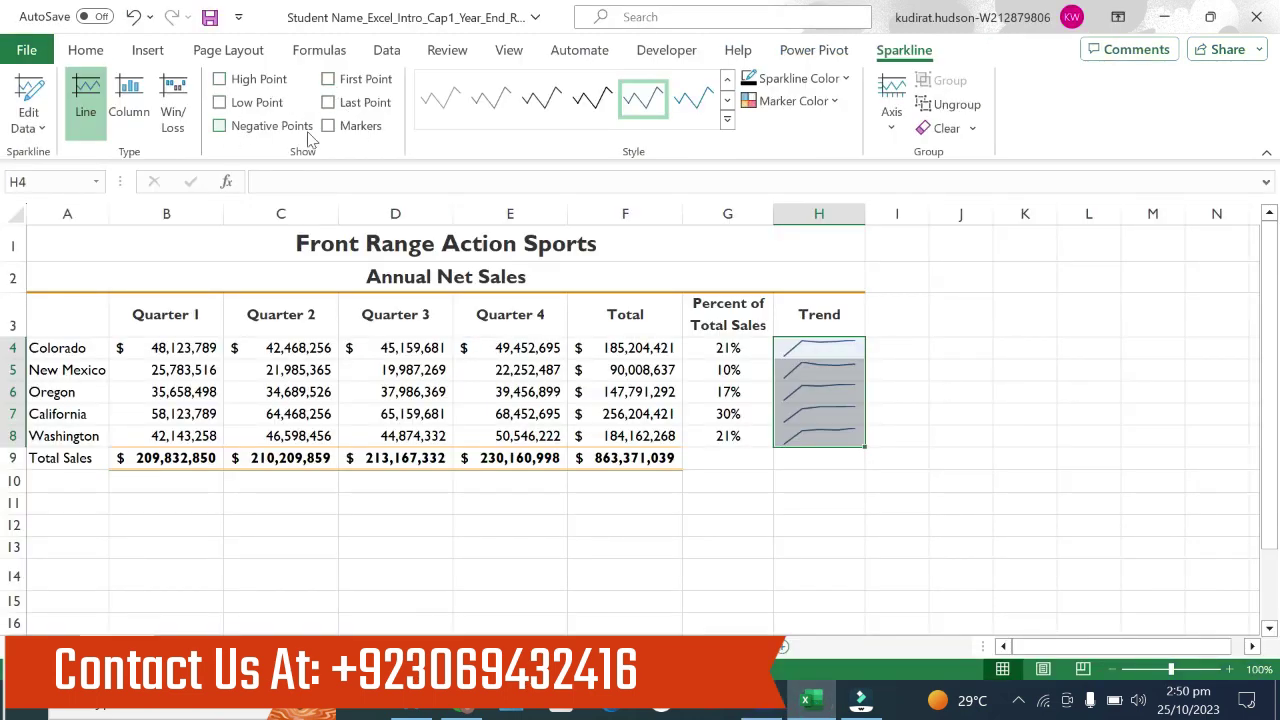
click(328, 125)
click(781, 690)
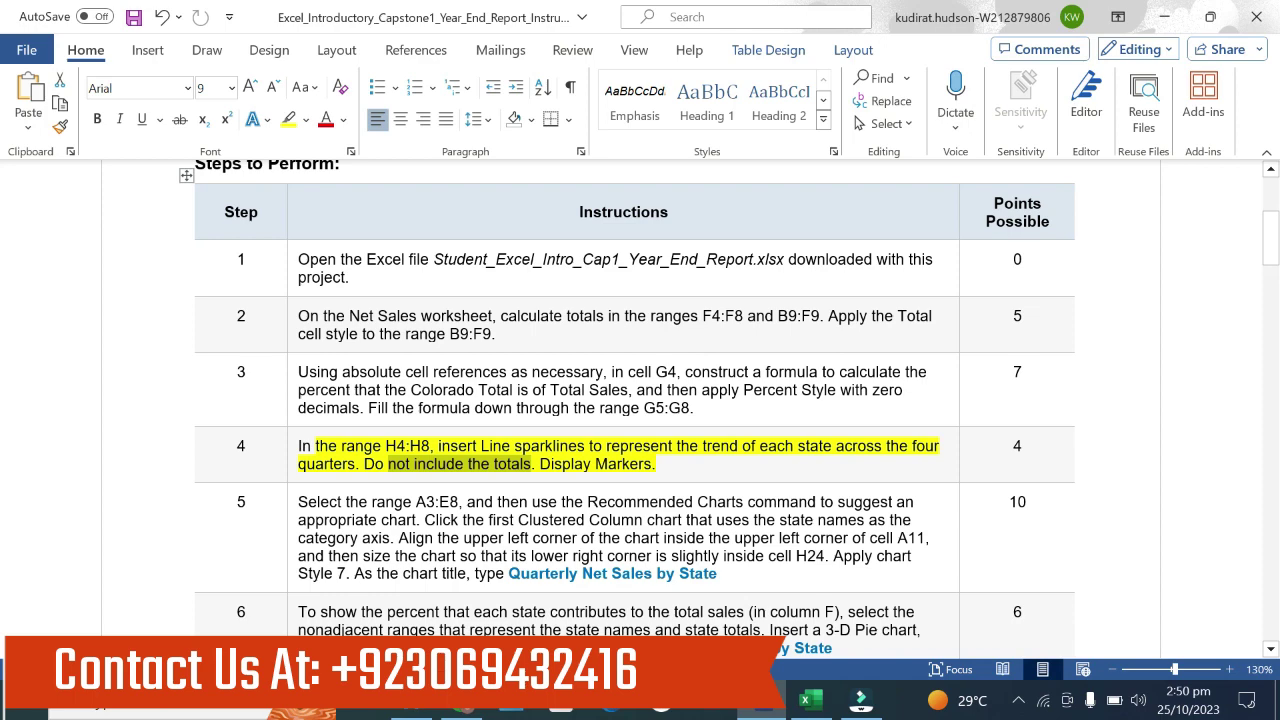
Step: Remove step 4's yellow highlight and highlight the step 5 text instead
drag(1271, 240, 1271, 265)
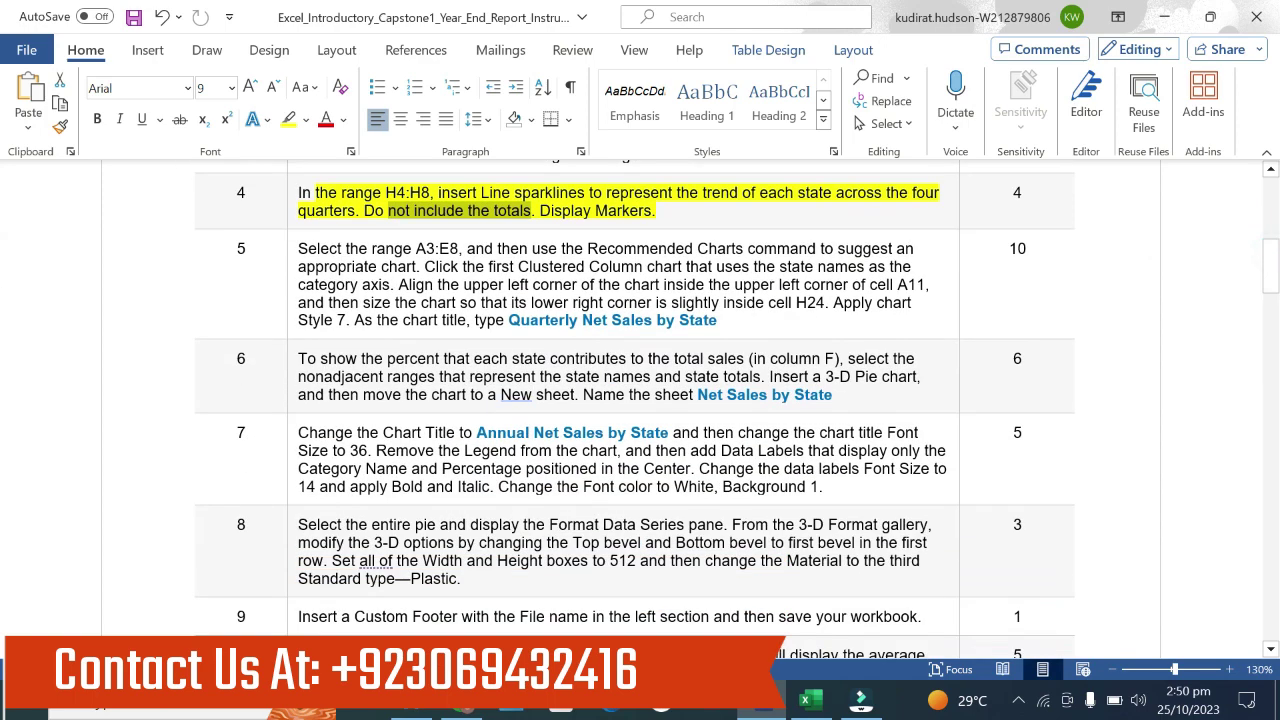
click(467, 303)
key(ctrl+z)
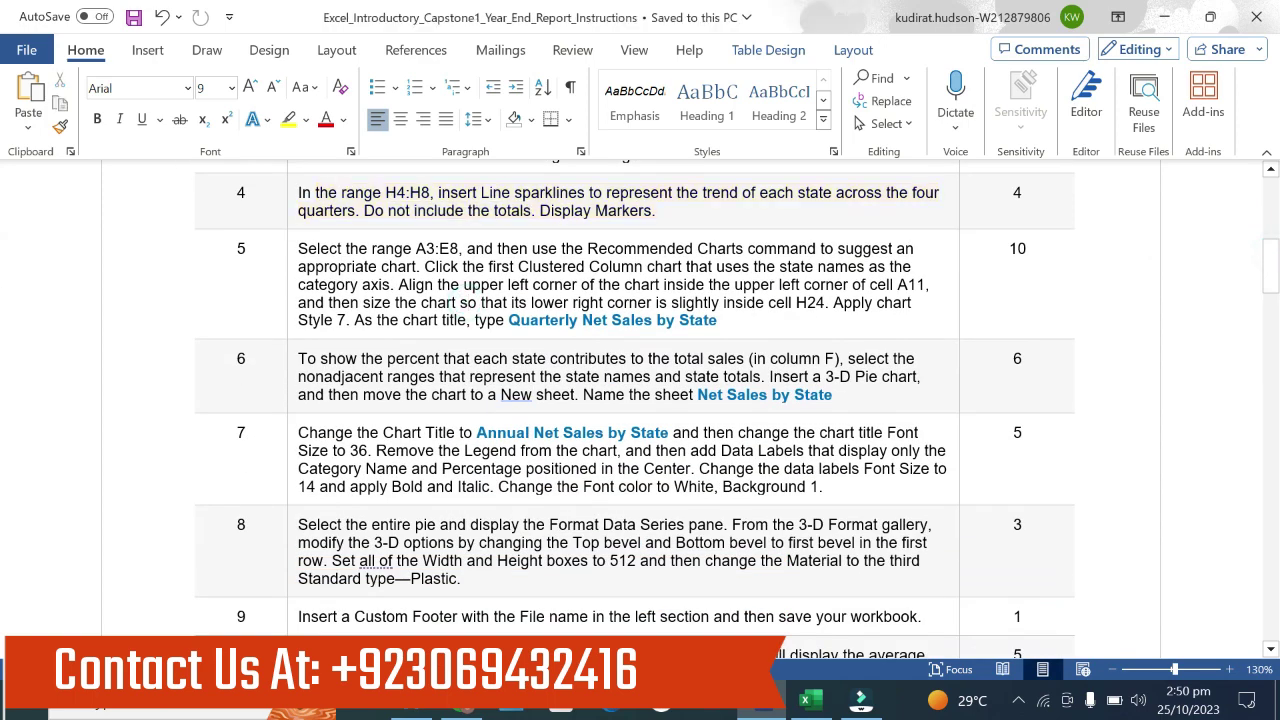
drag(298, 248, 716, 322)
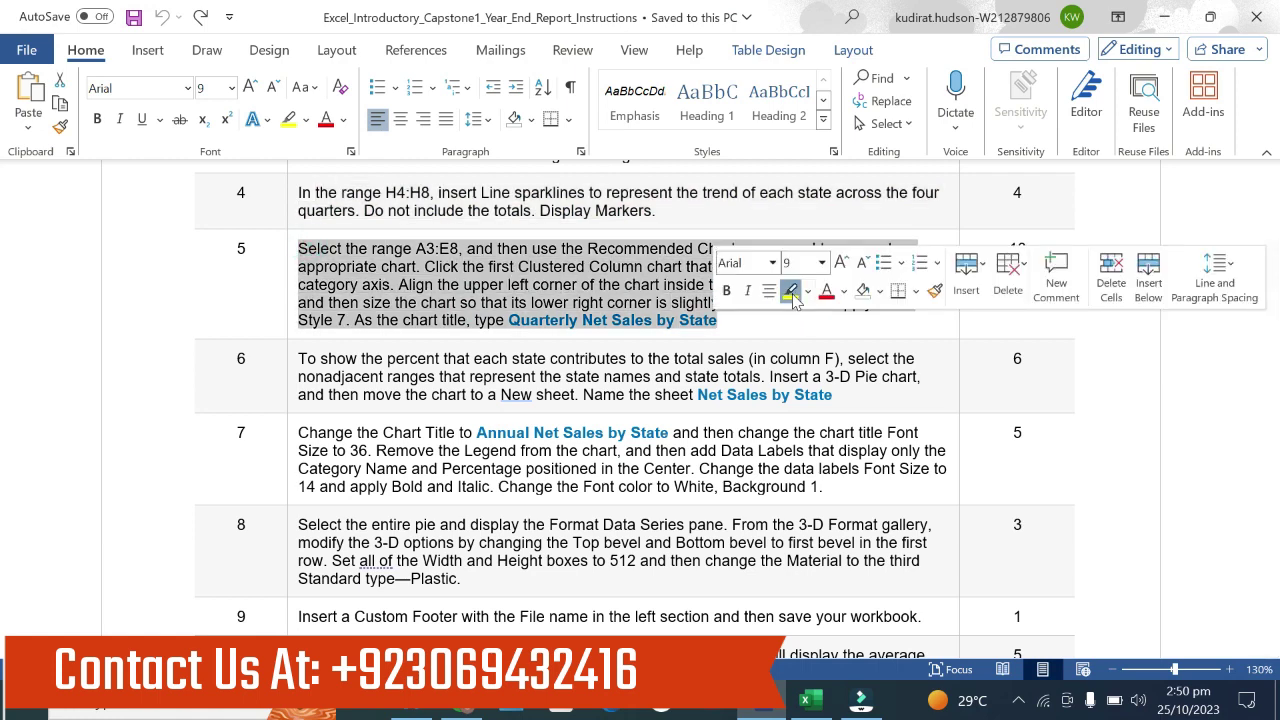
click(789, 290)
Step: Go through step 5's range A3:E8, Recommended Charts and Clustered Column phrases
drag(298, 248, 818, 249)
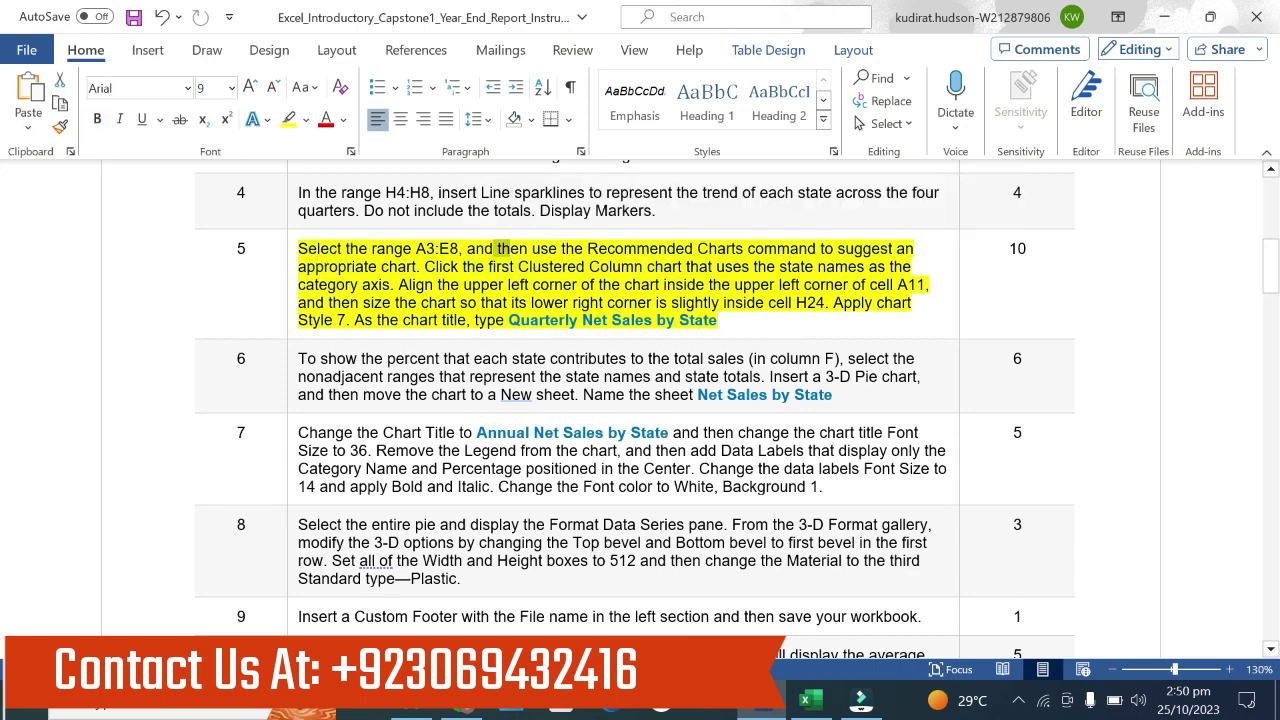
drag(510, 248, 424, 267)
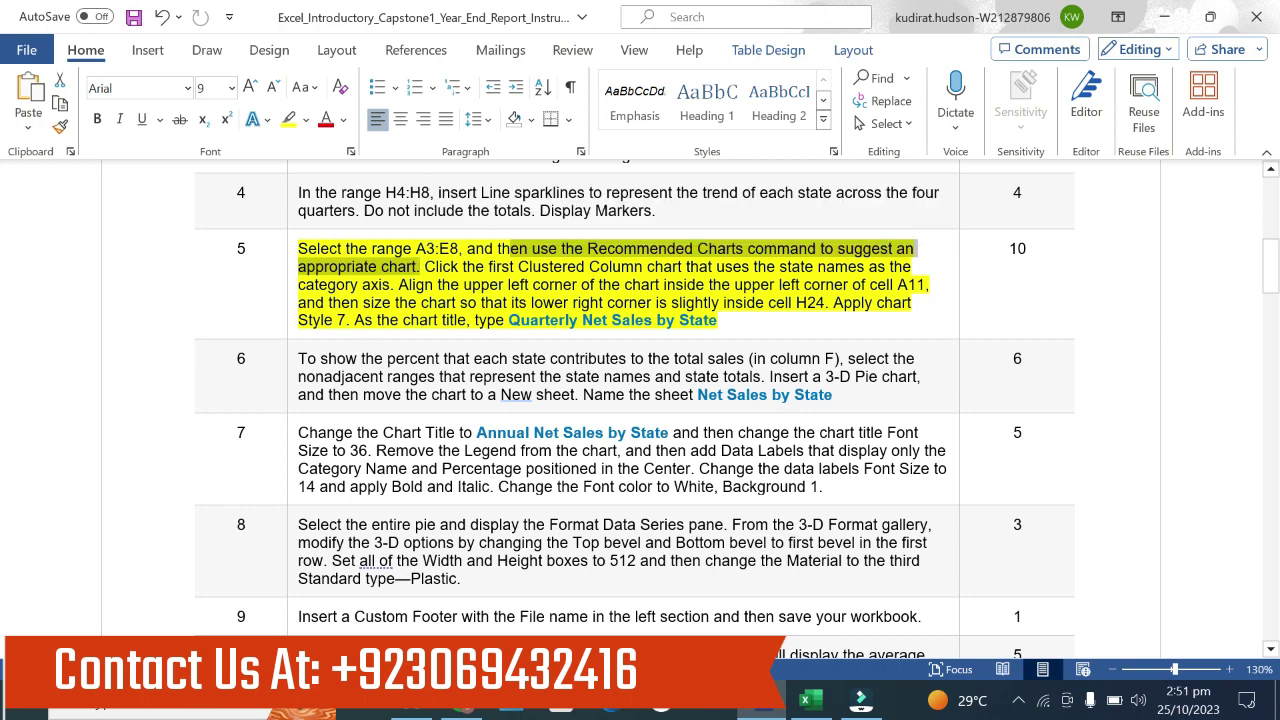
mouse_move(424, 266)
mouse_down()
mouse_move(686, 266)
mouse_move(439, 266)
mouse_move(633, 285)
mouse_up()
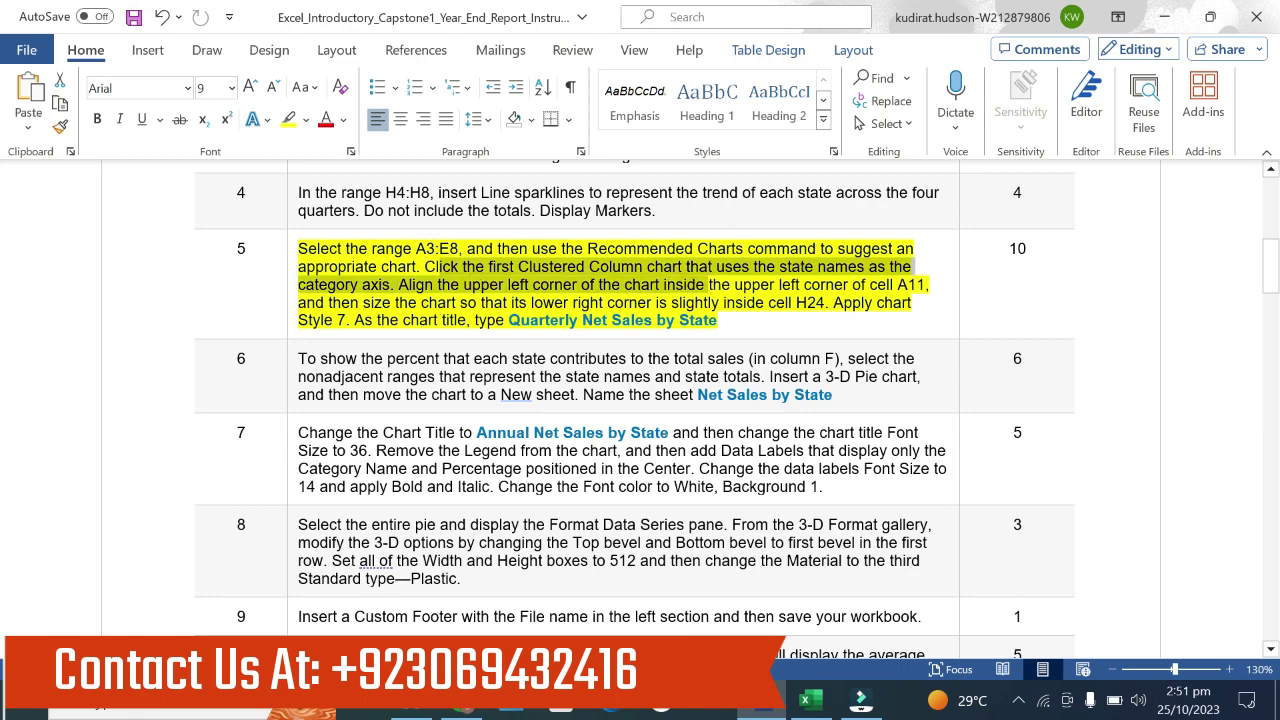
mouse_move(633, 285)
mouse_down()
mouse_move(397, 285)
mouse_move(298, 248)
mouse_move(464, 249)
mouse_up()
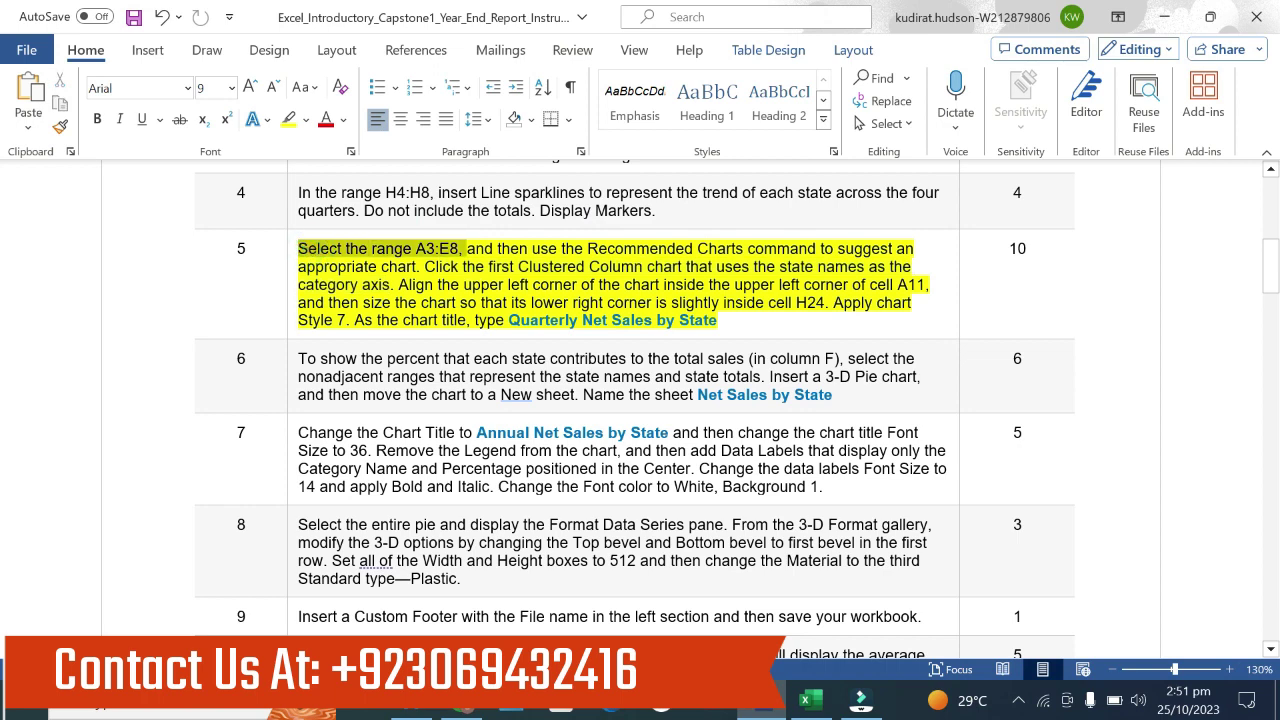
click(808, 700)
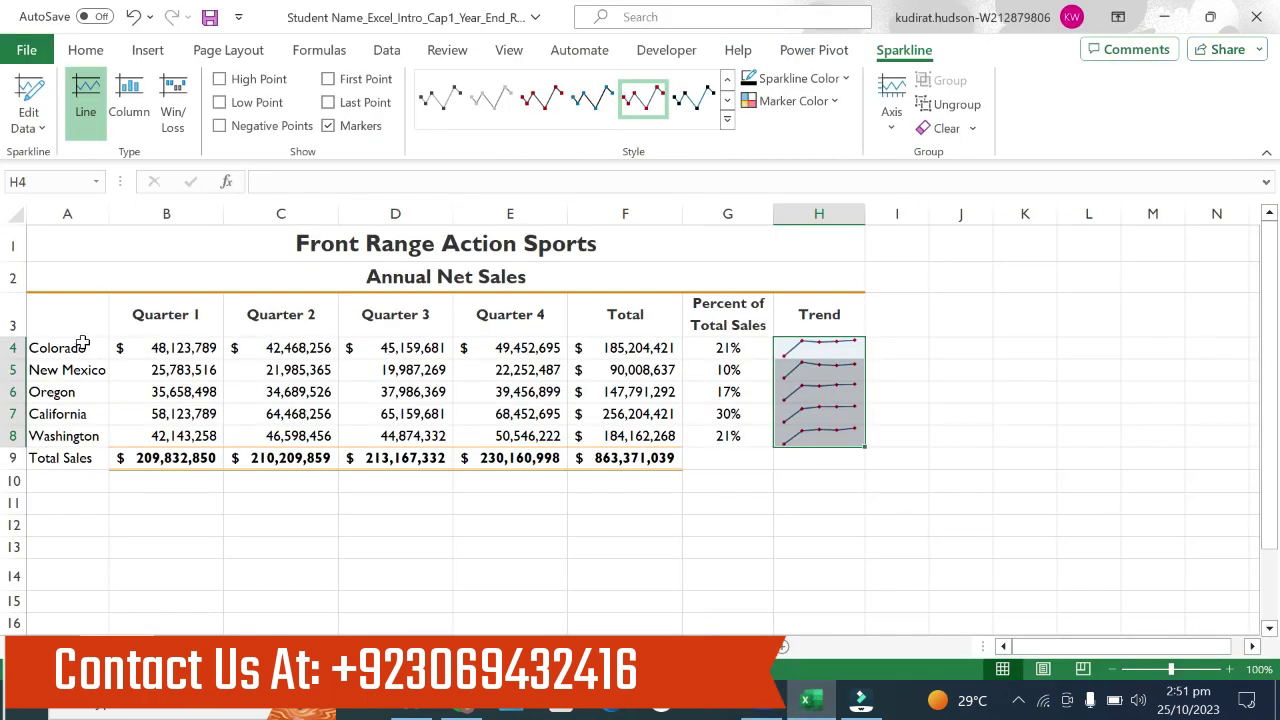
Step: Insert a Clustered Column chart of A3:E8 through Recommended Charts
drag(72, 316, 520, 430)
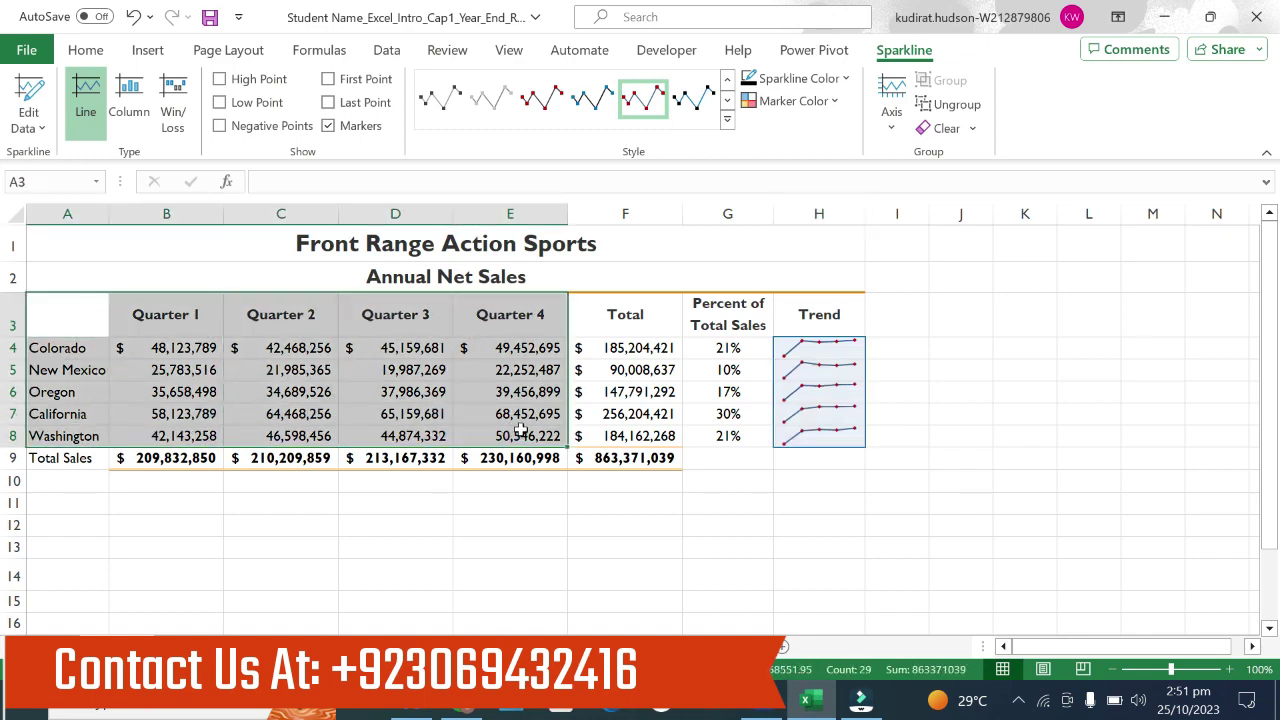
click(147, 52)
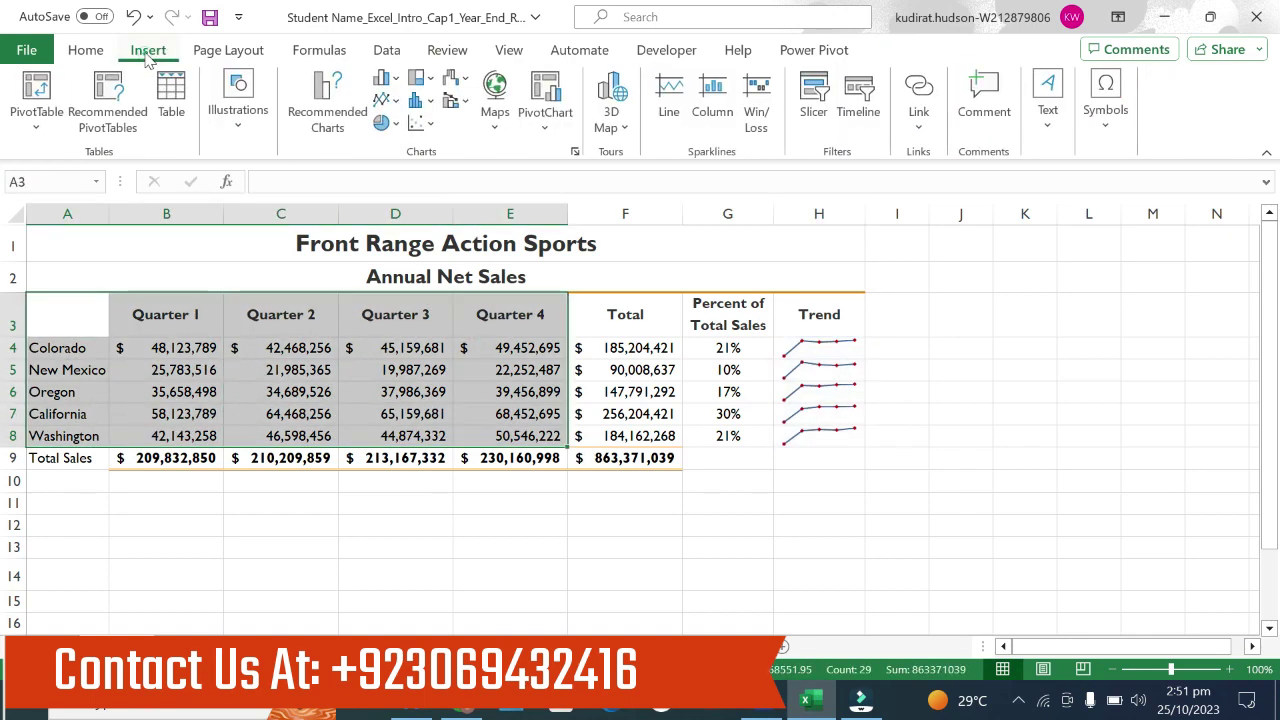
click(318, 92)
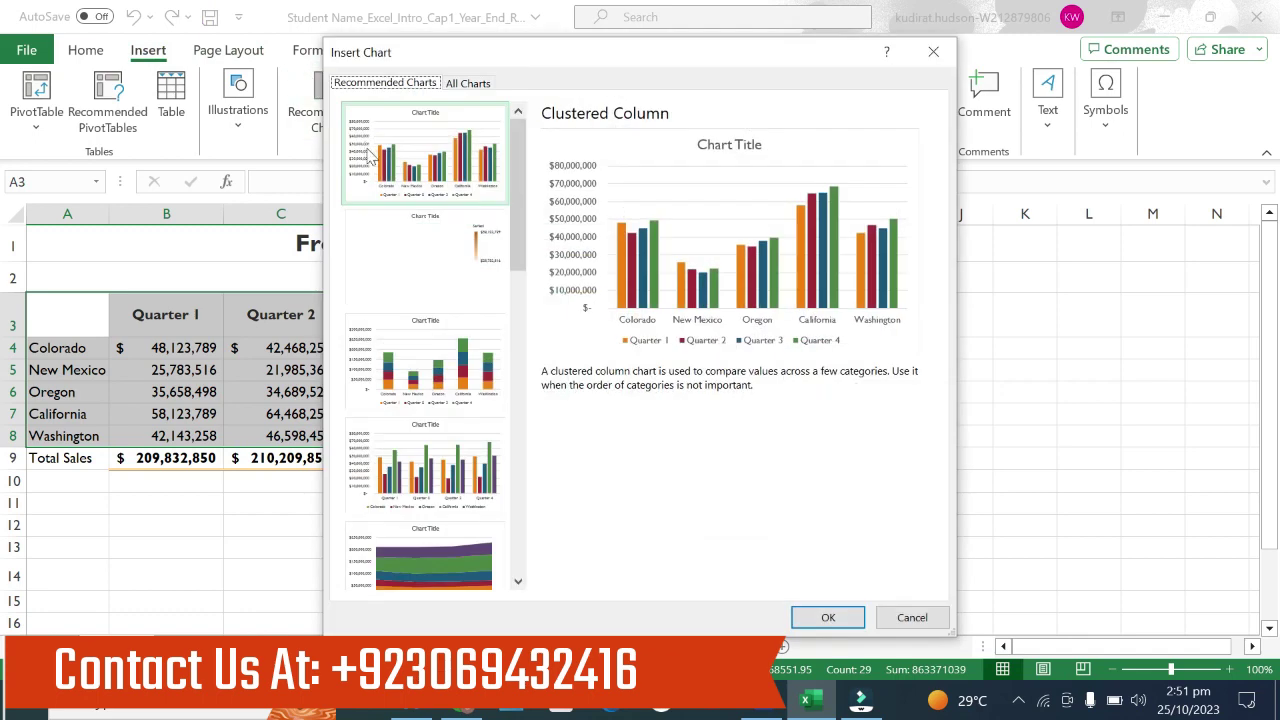
click(468, 83)
click(537, 250)
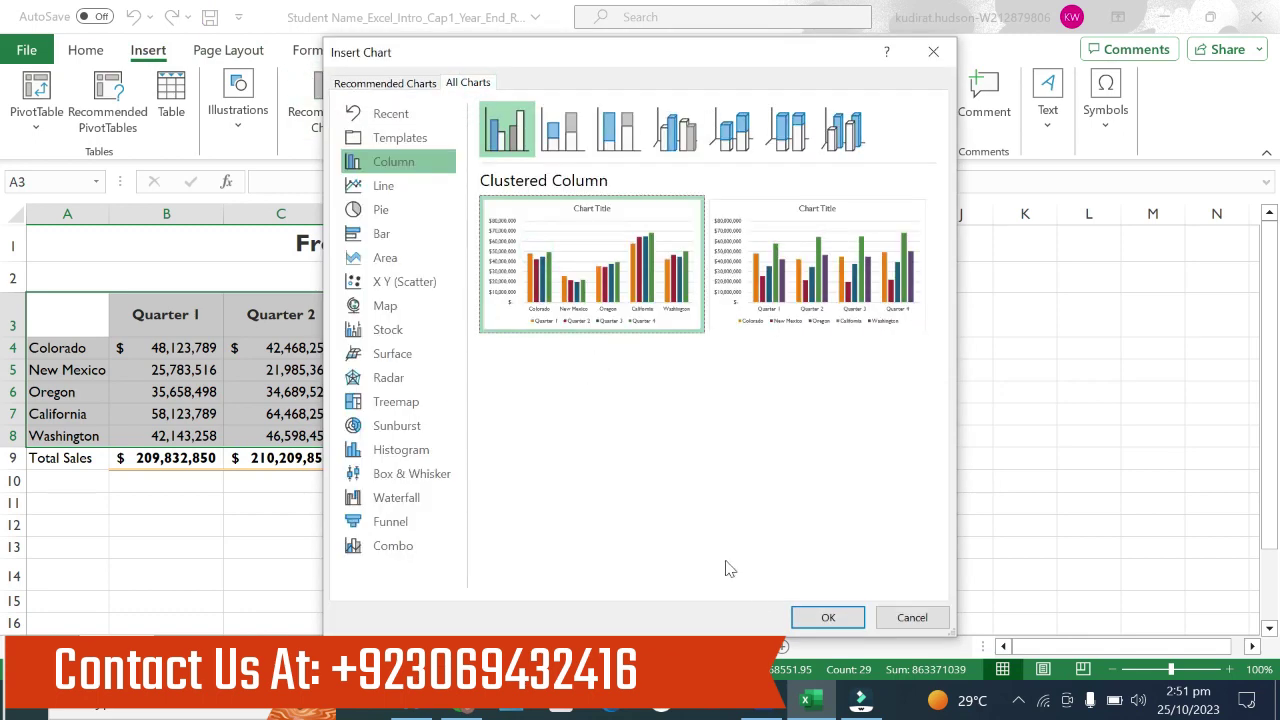
click(808, 617)
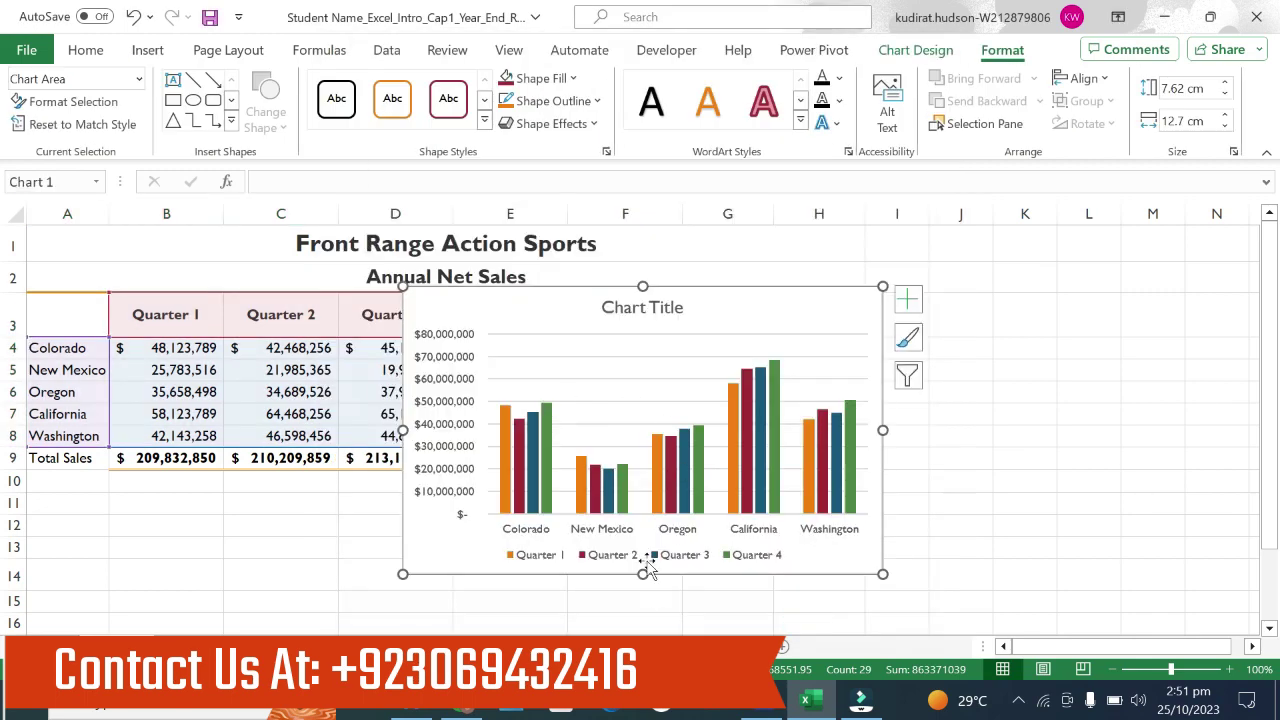
Step: Check the alignment instruction and move the chart below the table near cell A11
click(765, 700)
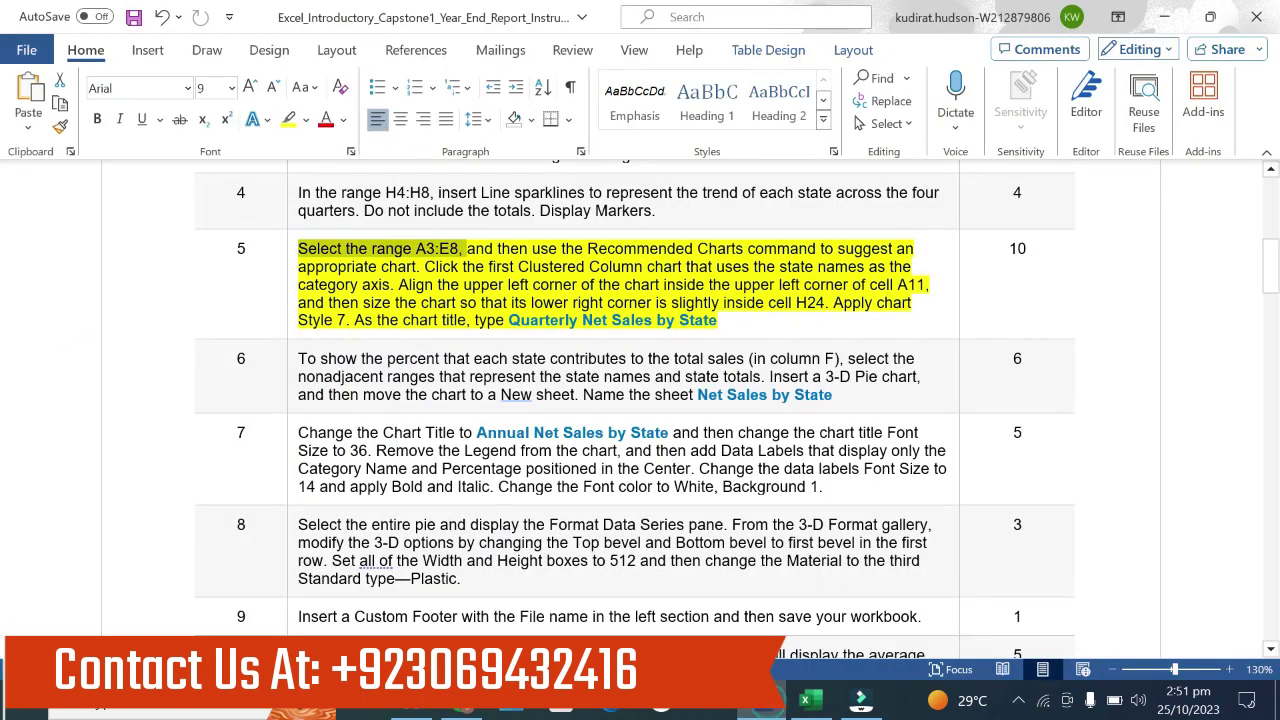
drag(398, 284, 926, 285)
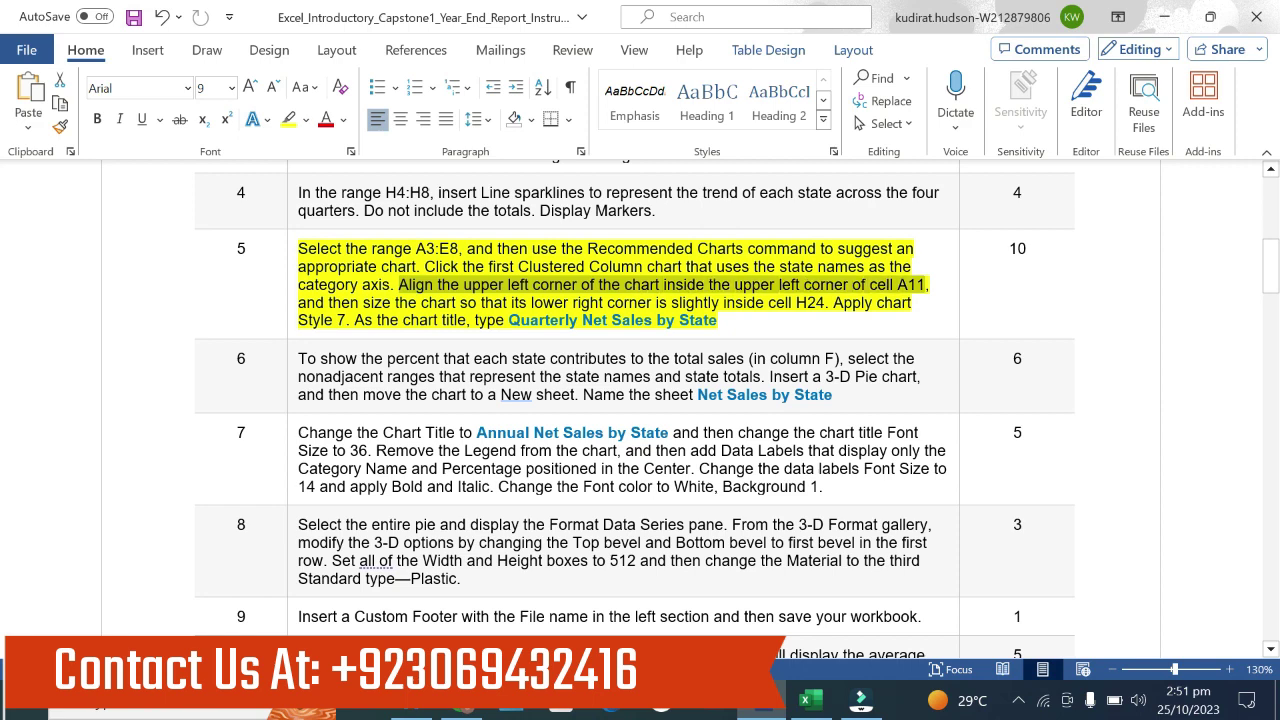
click(808, 699)
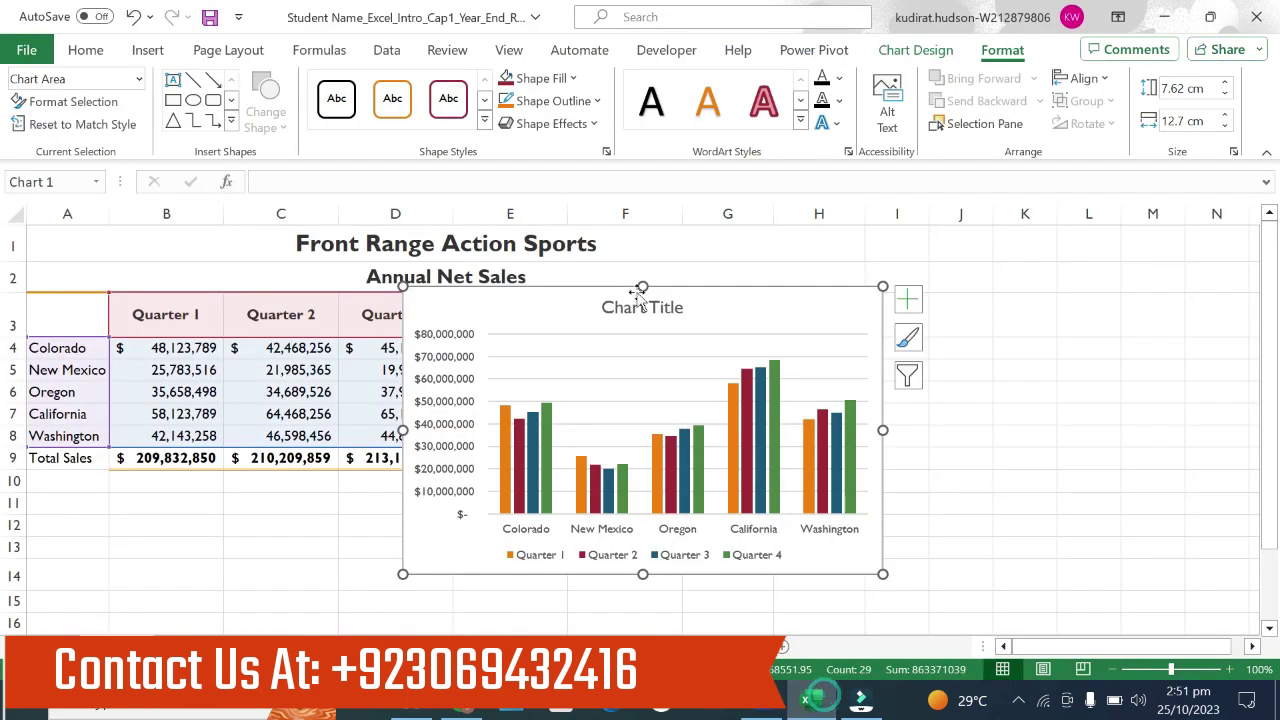
drag(571, 288, 190, 497)
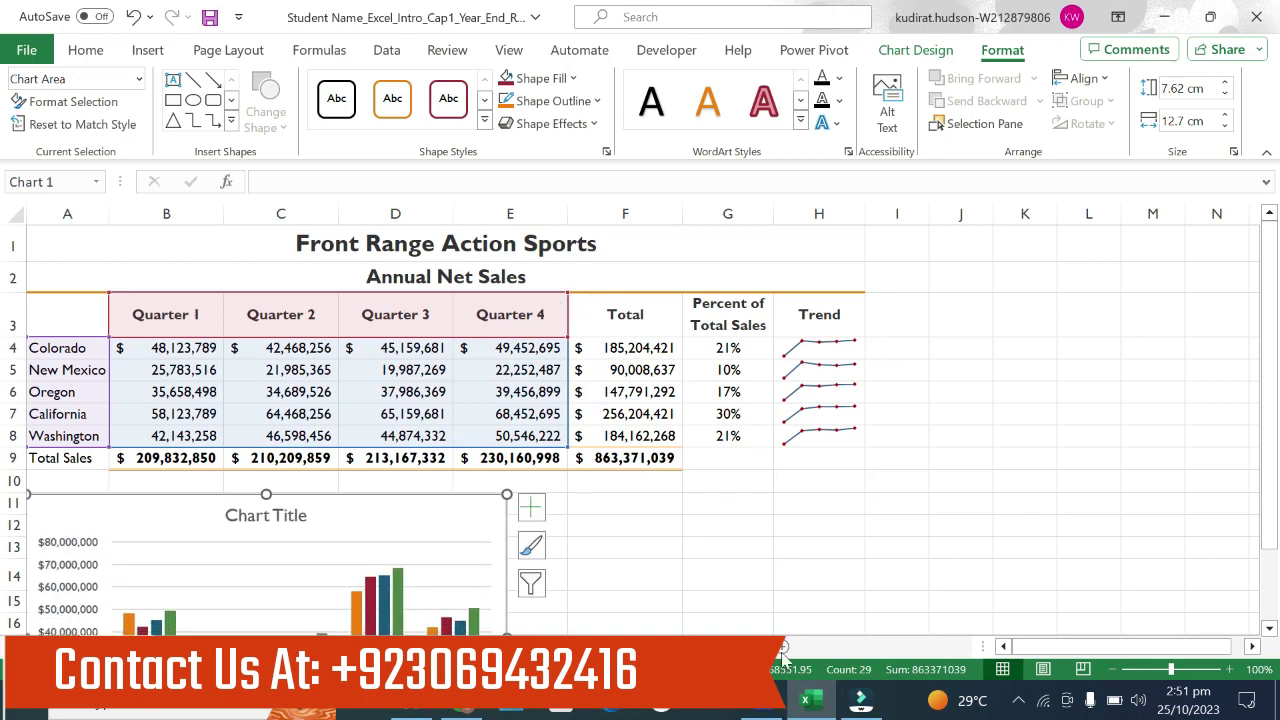
click(800, 698)
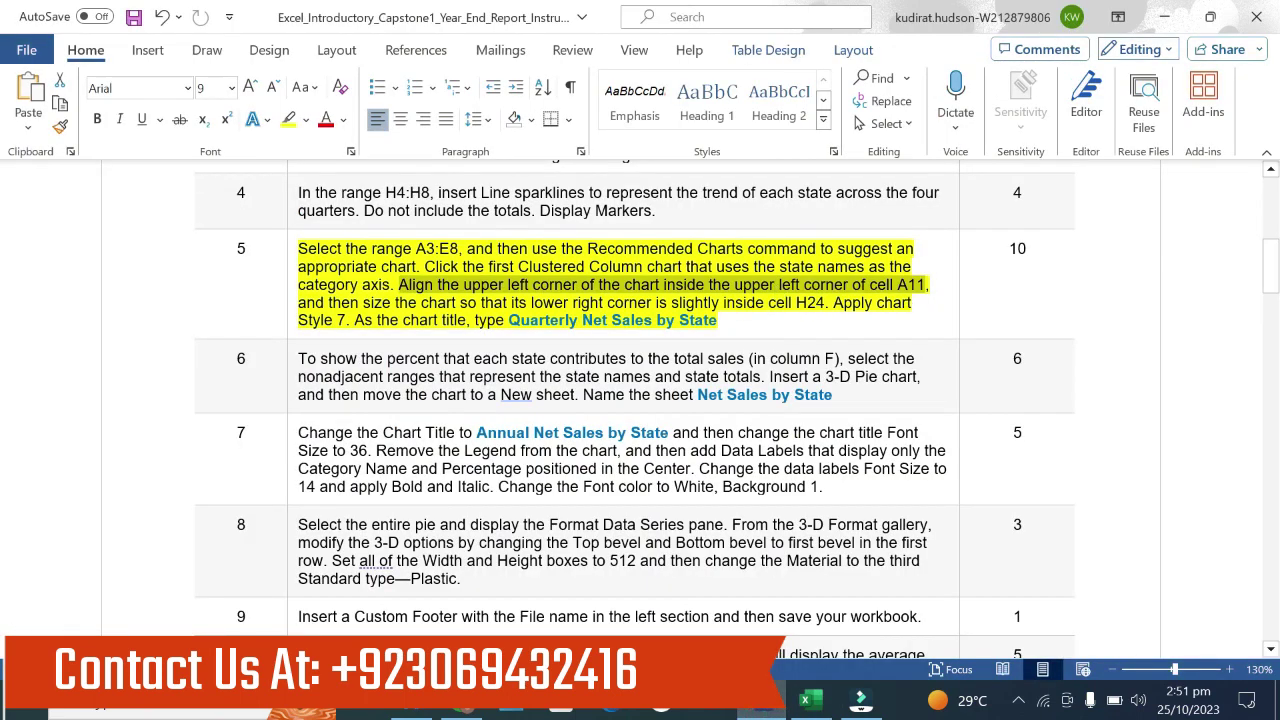
Step: Enlarge the column chart to about 8.68 cm by 22.23 cm, ending inside cell H24
drag(329, 302, 721, 303)
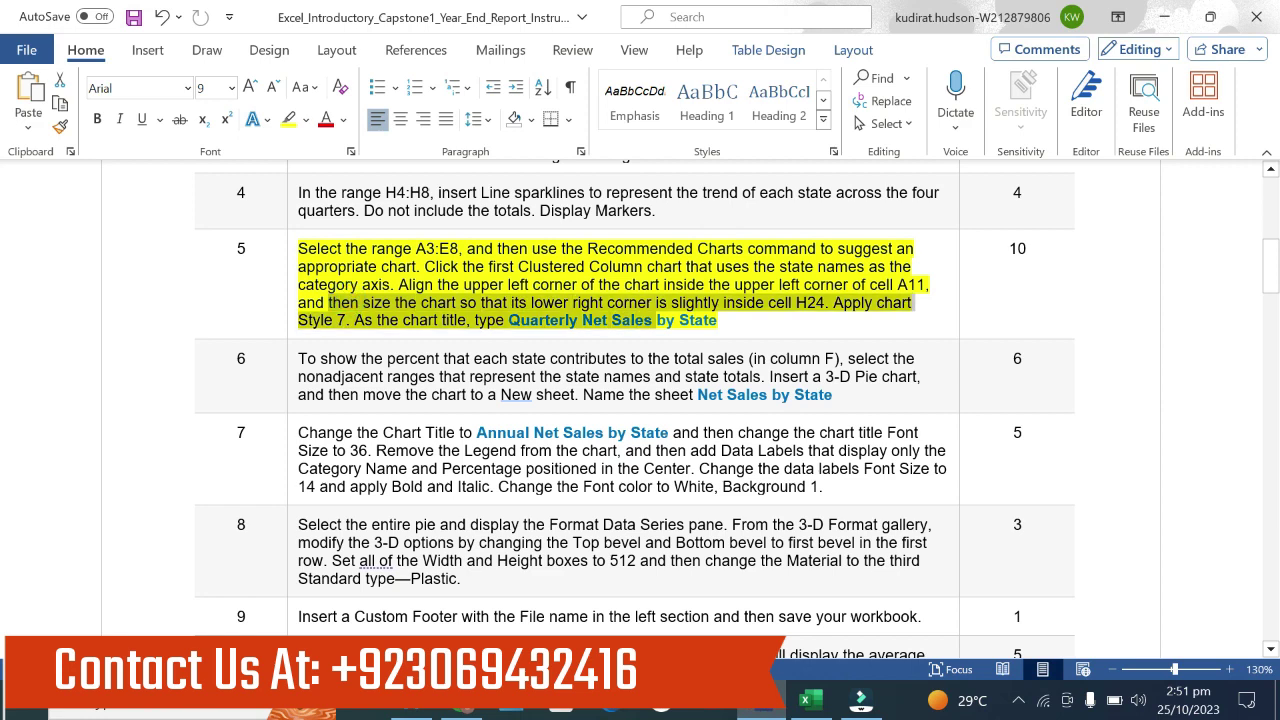
drag(721, 303, 826, 303)
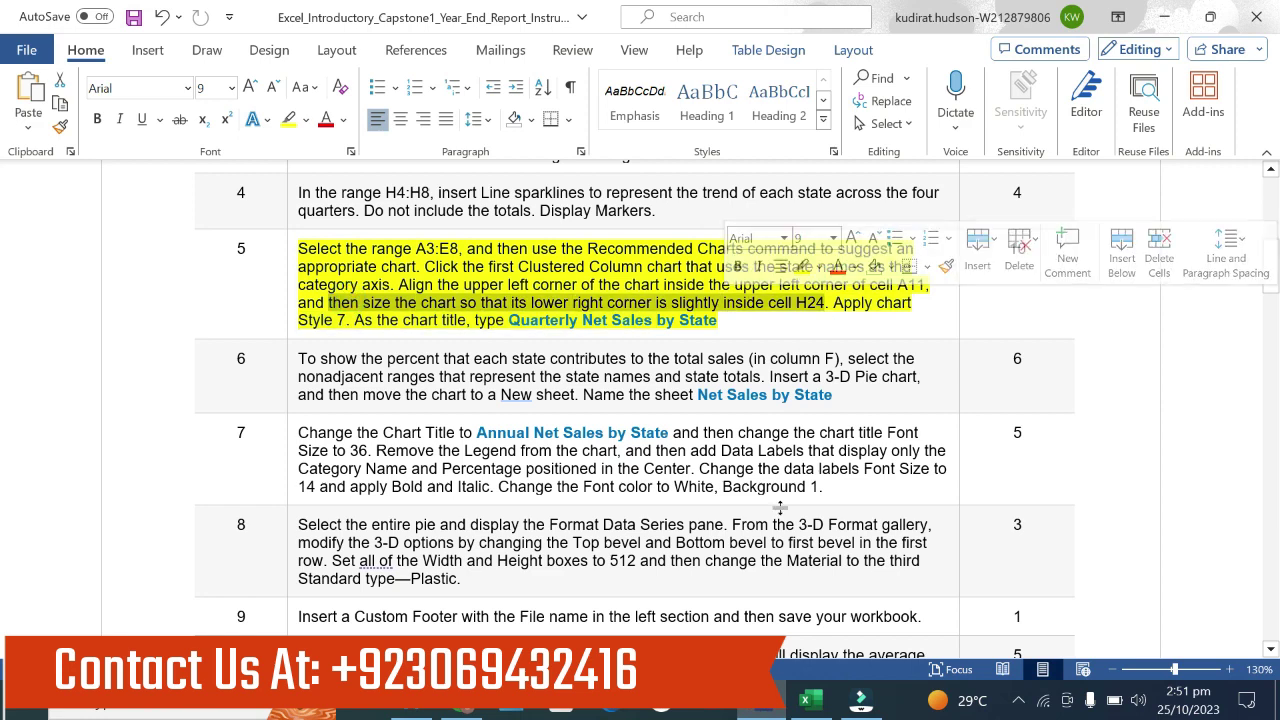
click(806, 698)
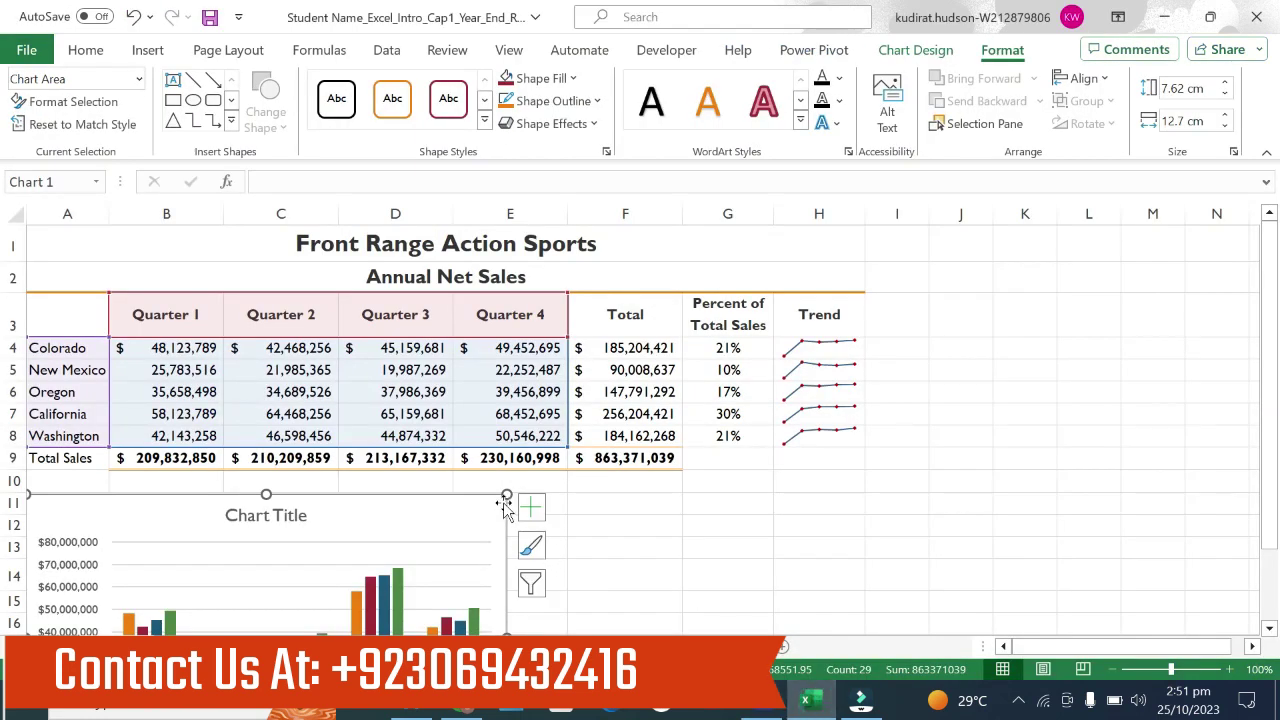
drag(507, 495, 865, 481)
drag(1266, 385, 1266, 402)
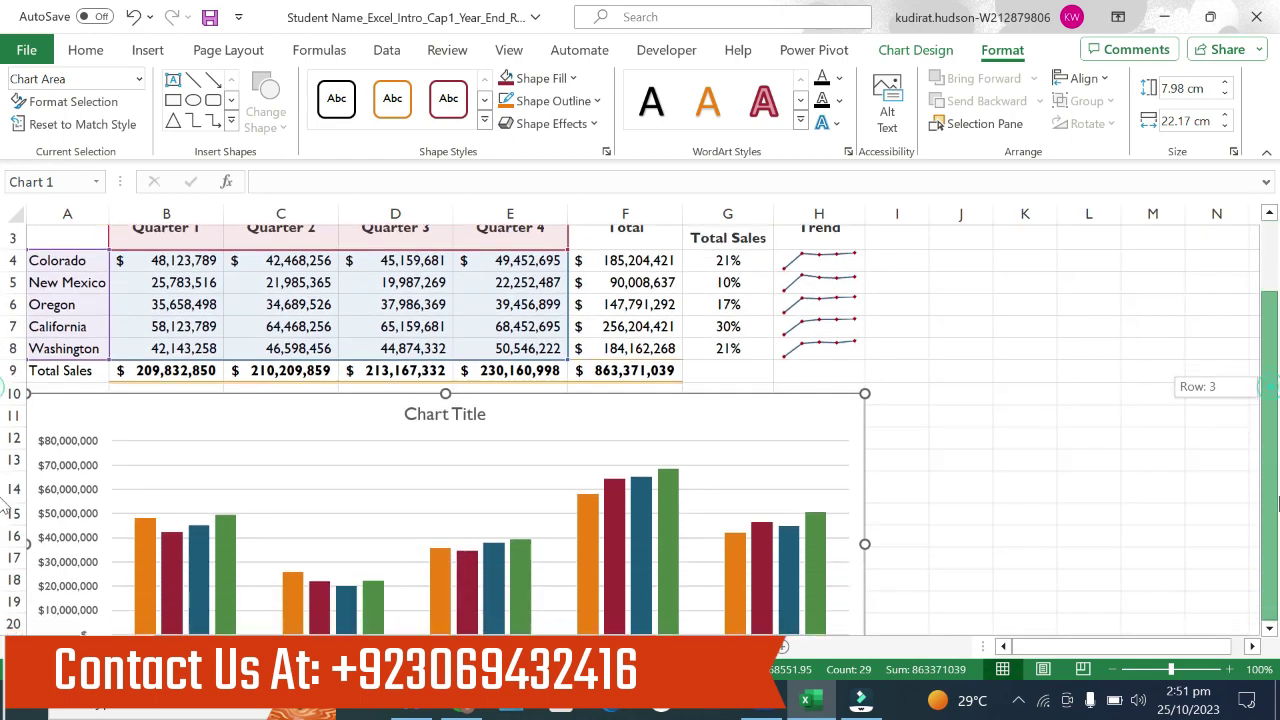
mouse_move(1277, 477)
mouse_down()
mouse_move(1277, 522)
mouse_move(1276, 505)
mouse_up()
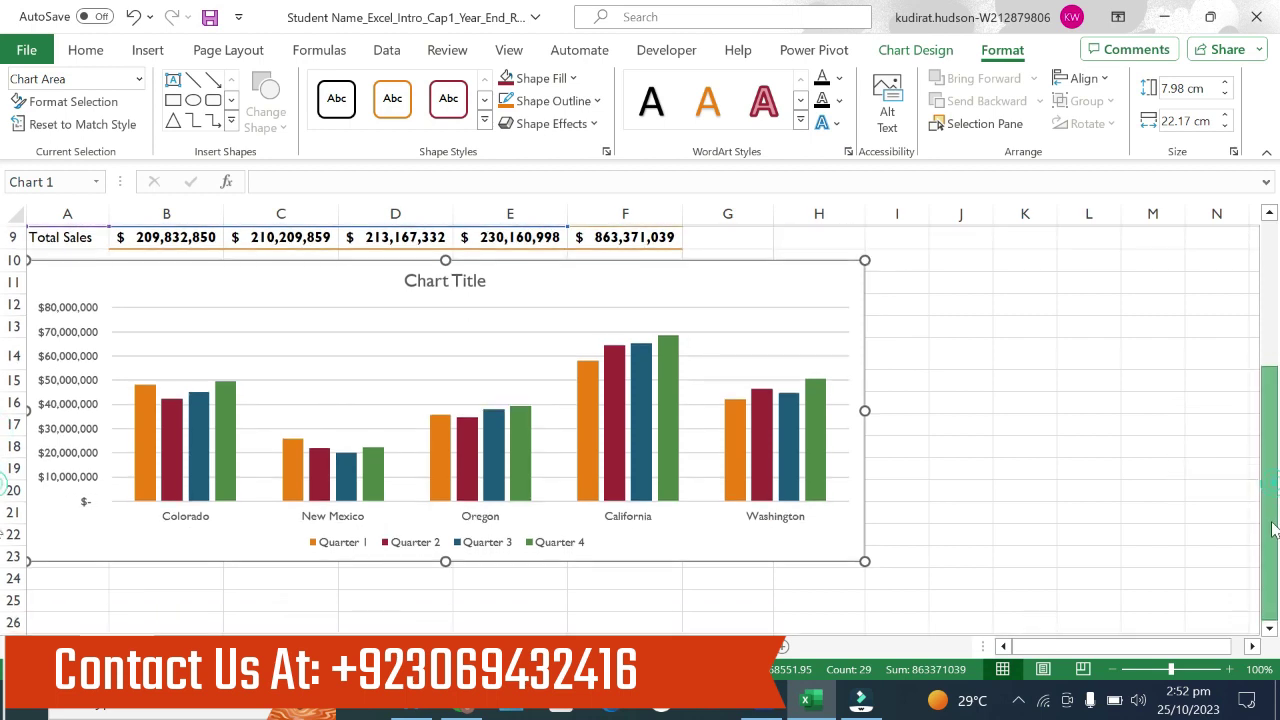
click(1272, 628)
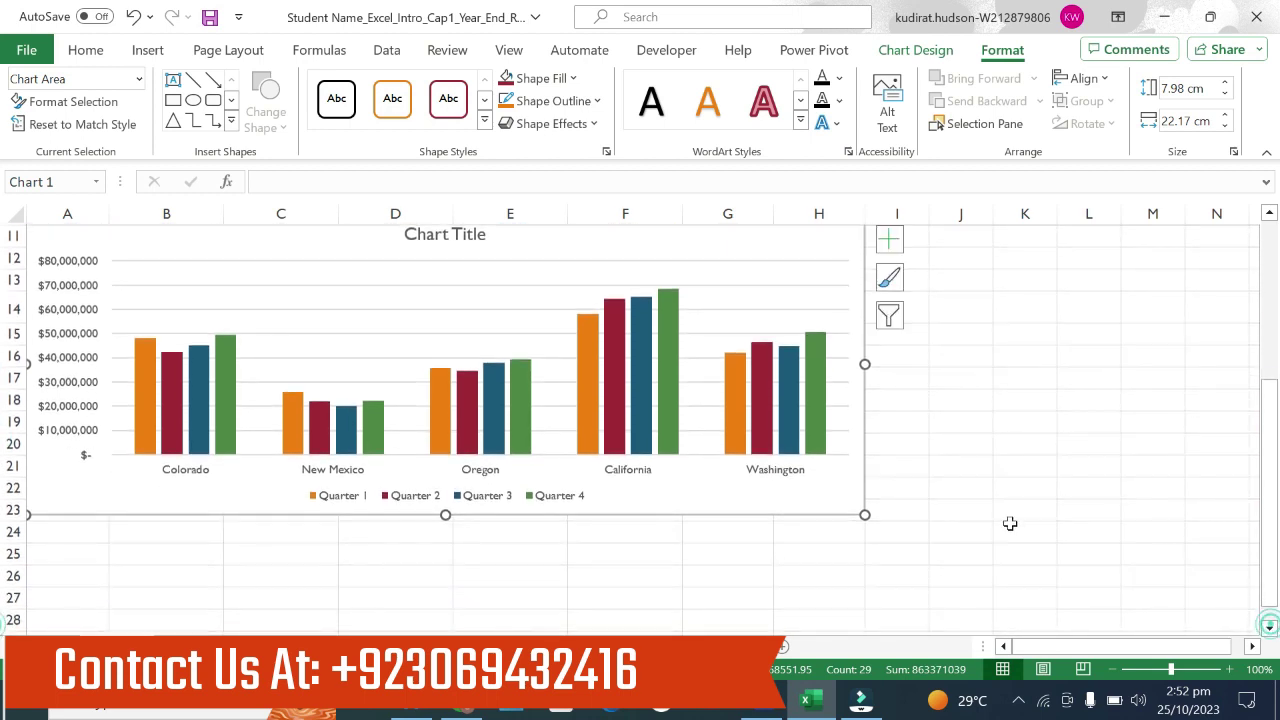
drag(865, 516, 866, 540)
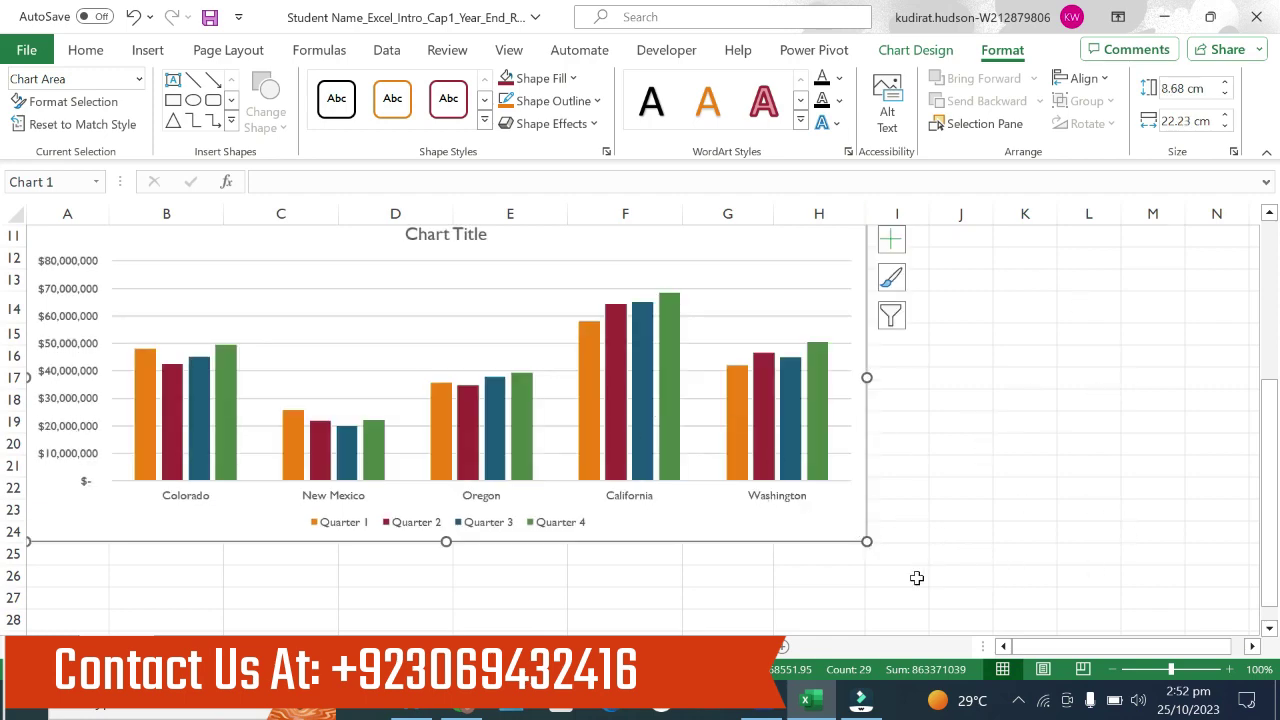
click(762, 700)
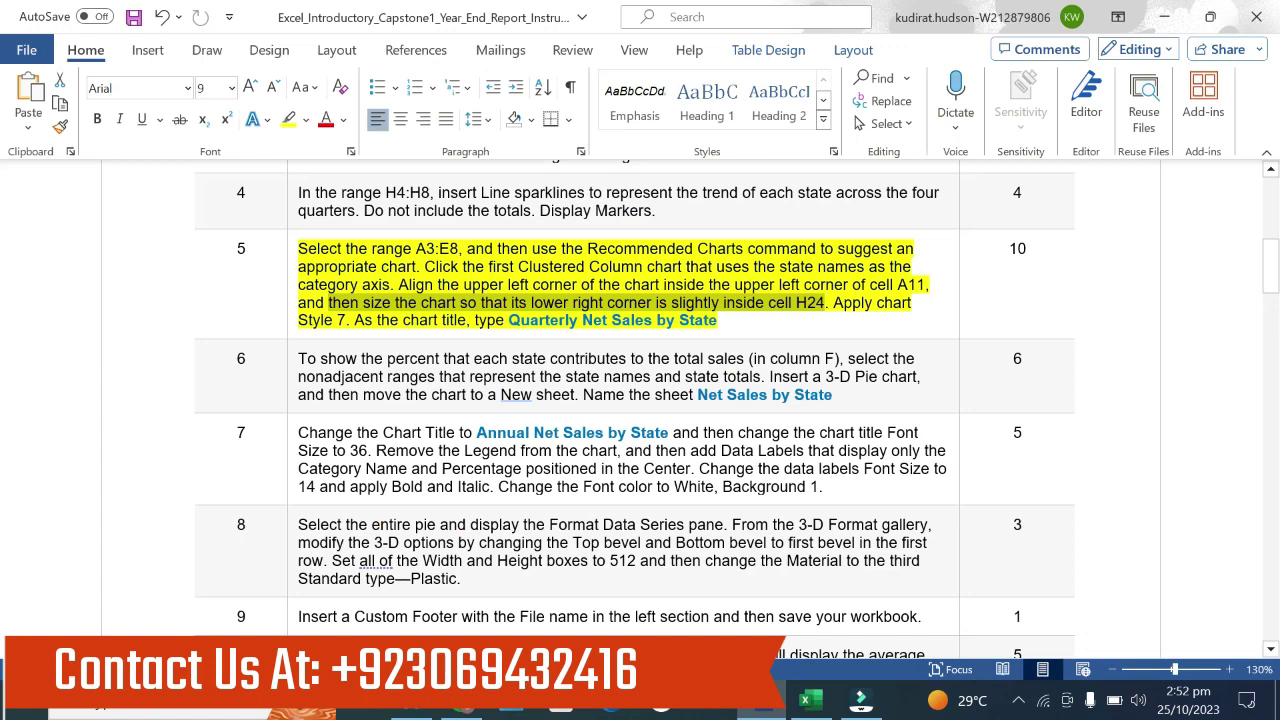
Step: Copy 'Quarterly Net Sales by State' from Word and paste it as the chart title
drag(509, 321, 717, 322)
key(ctrl+c)
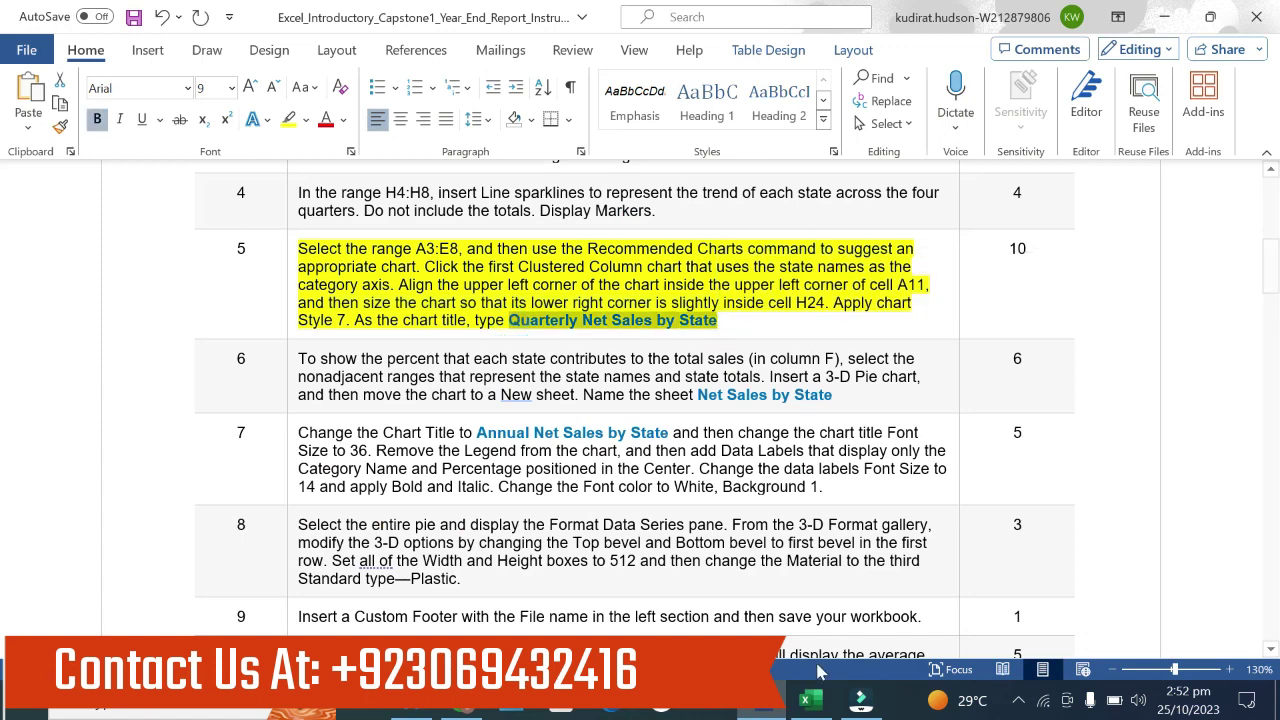
click(806, 700)
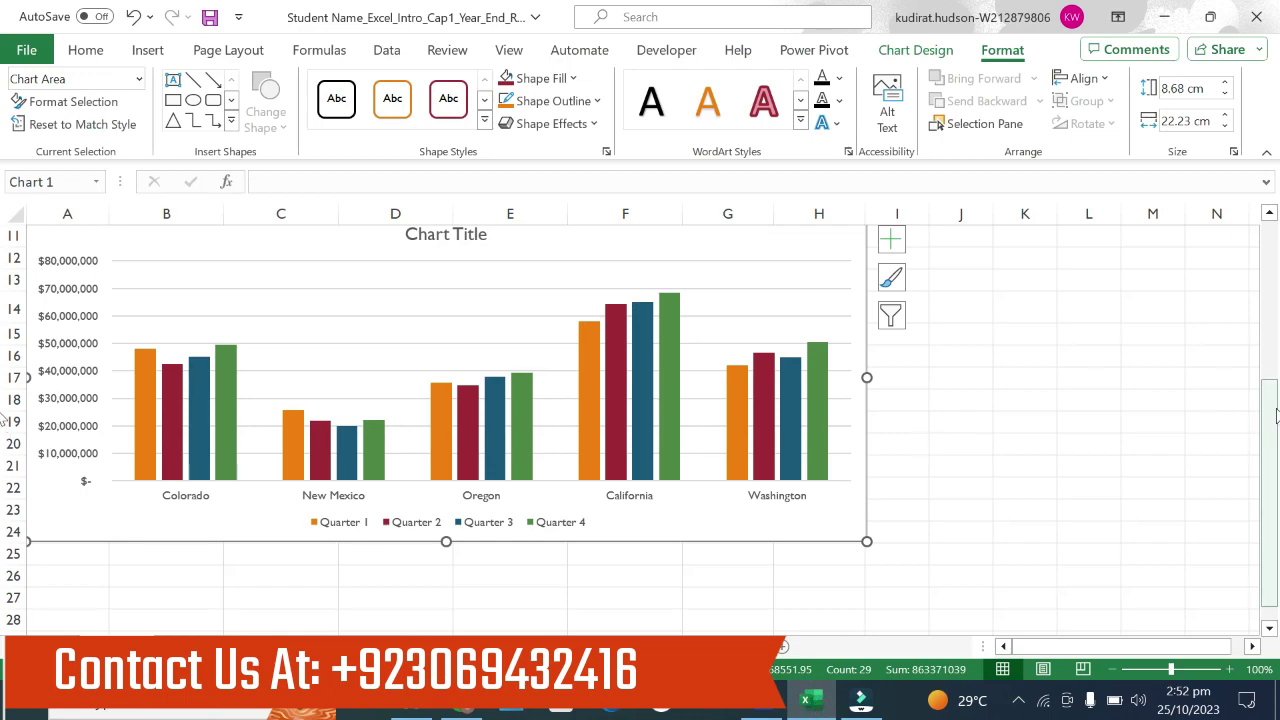
drag(1276, 415, 1276, 375)
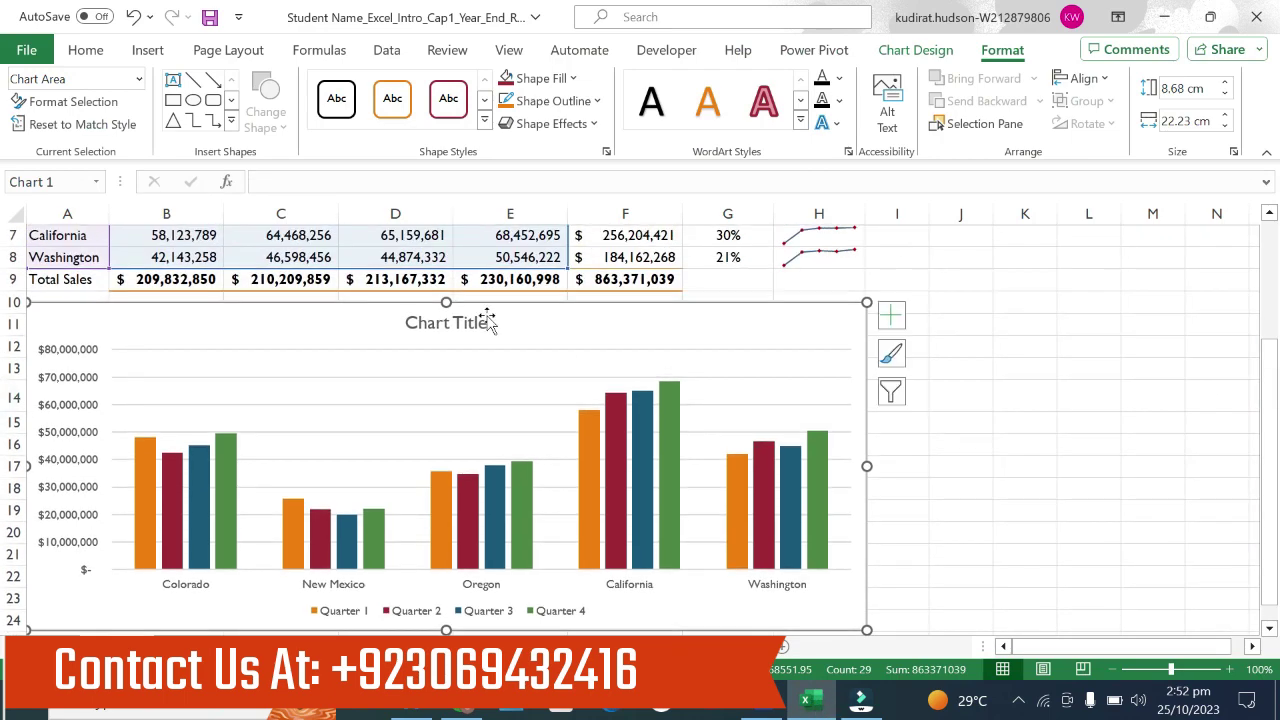
click(488, 321)
double_click(488, 318)
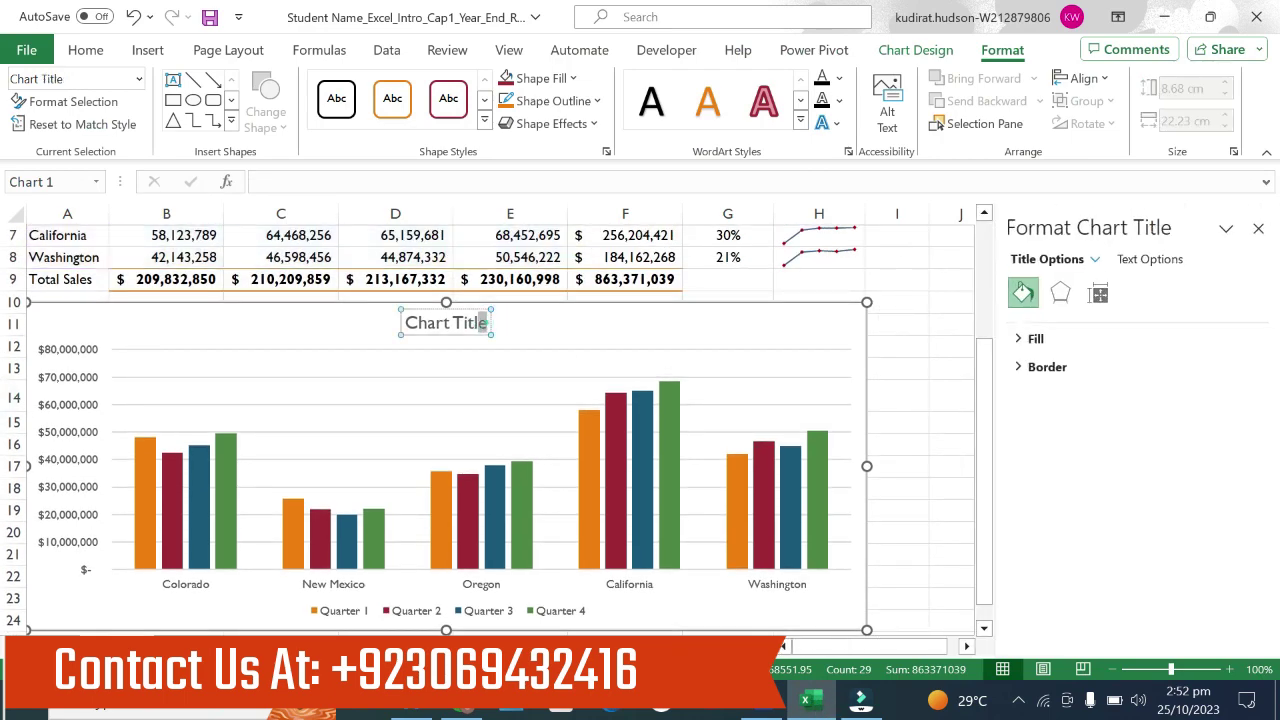
triple_click(486, 322)
key(ctrl+v)
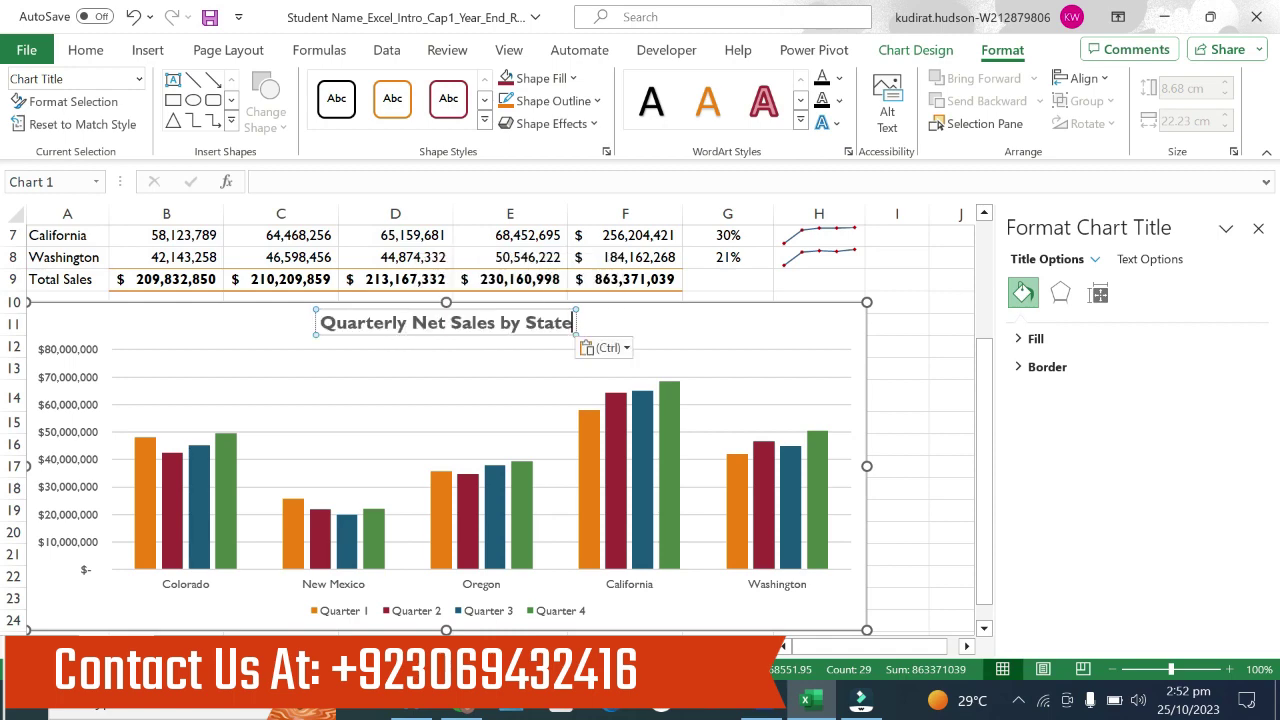
click(706, 334)
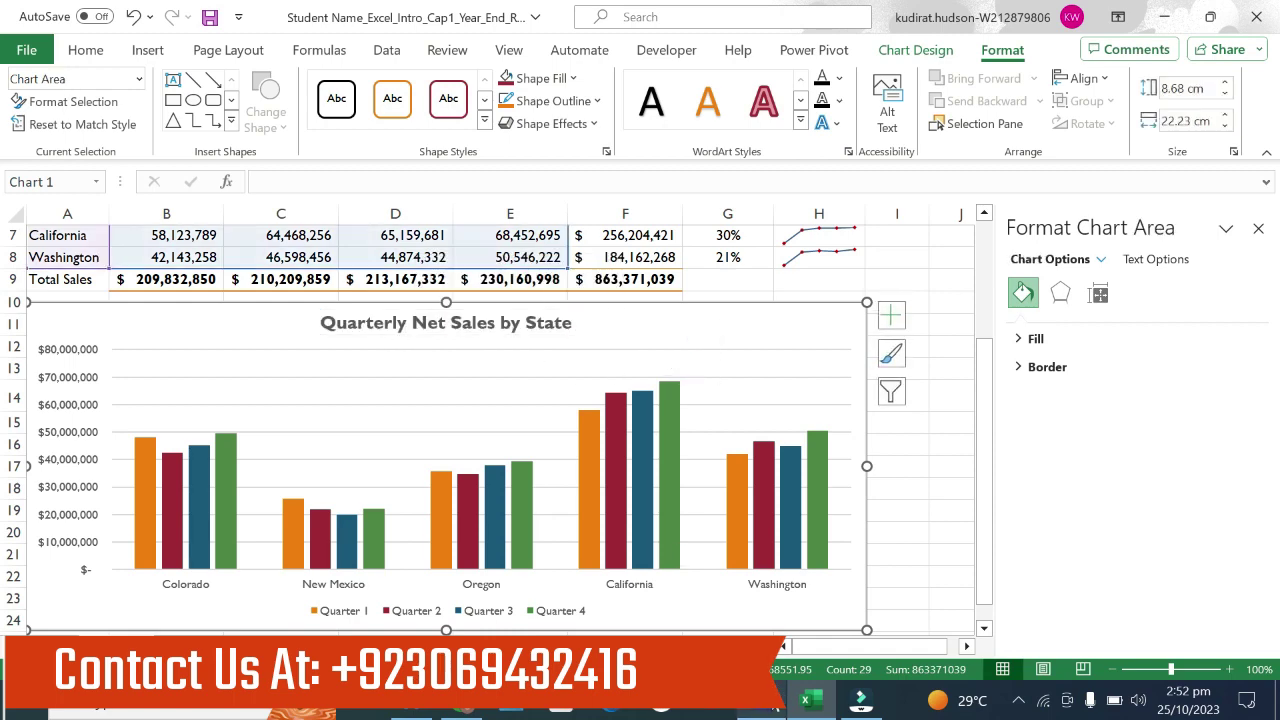
Step: Review the Apply chart Style 7 instruction in Word
click(770, 700)
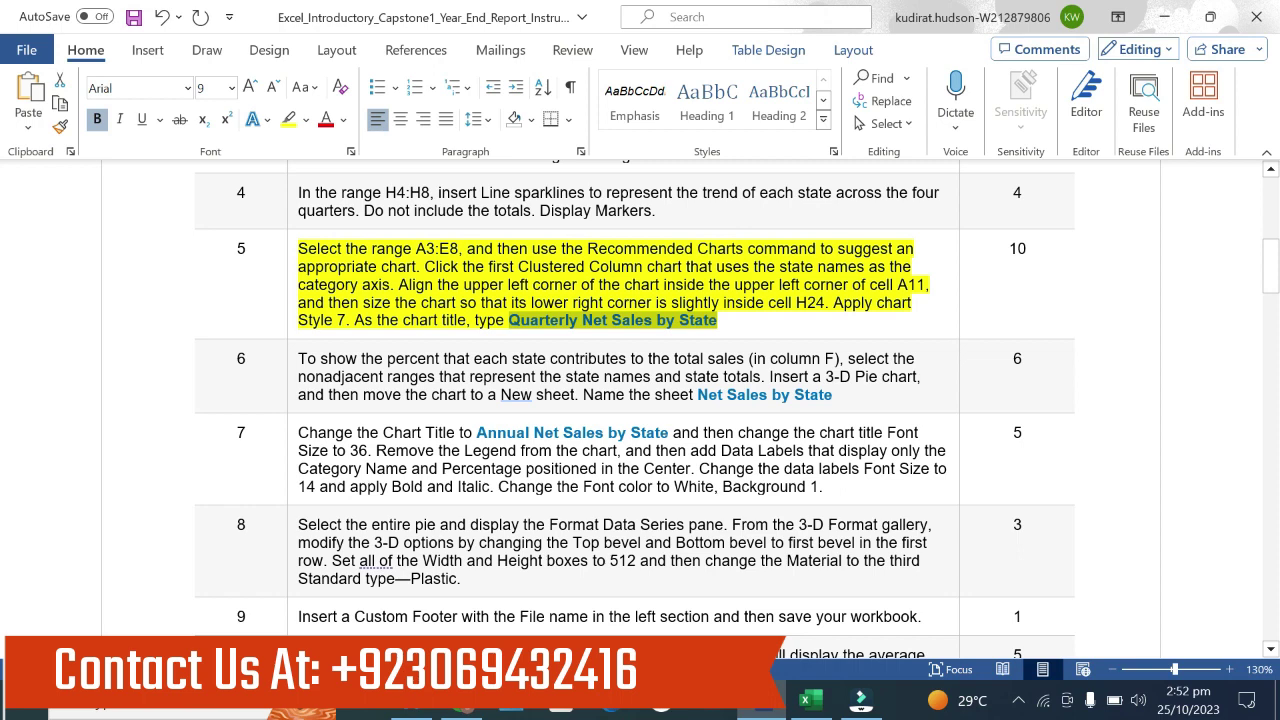
drag(833, 302, 346, 320)
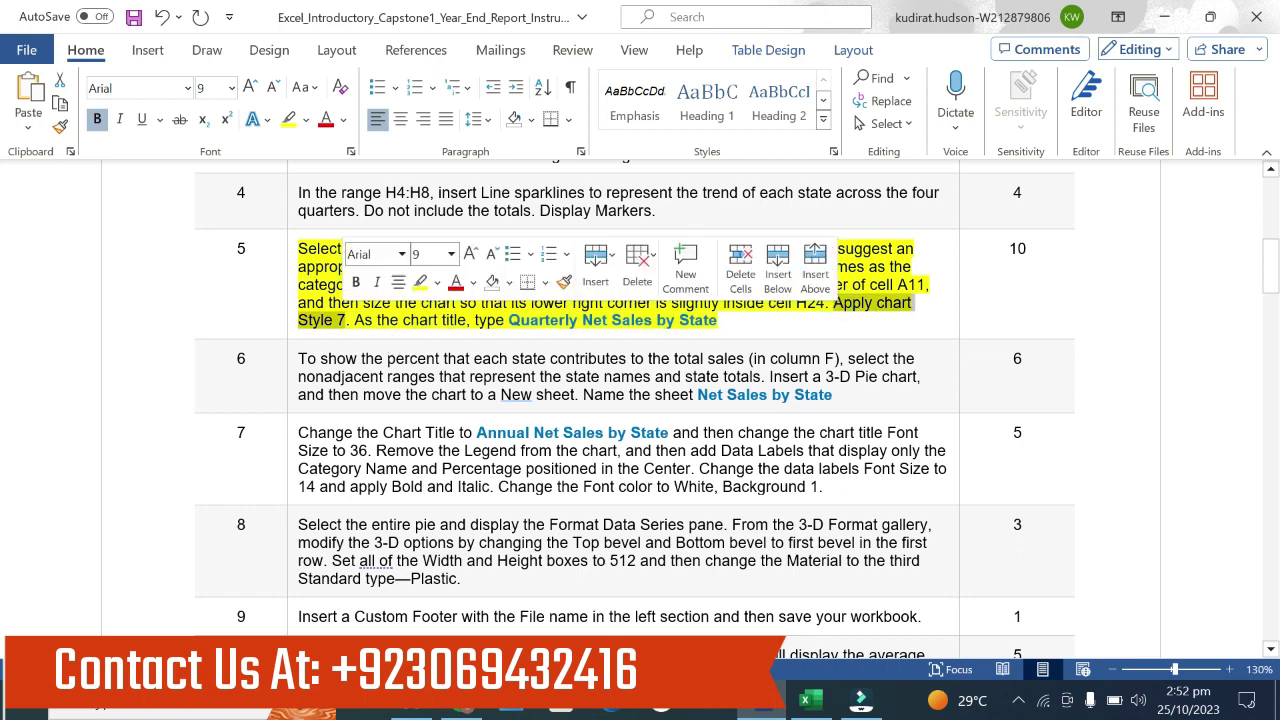
click(812, 700)
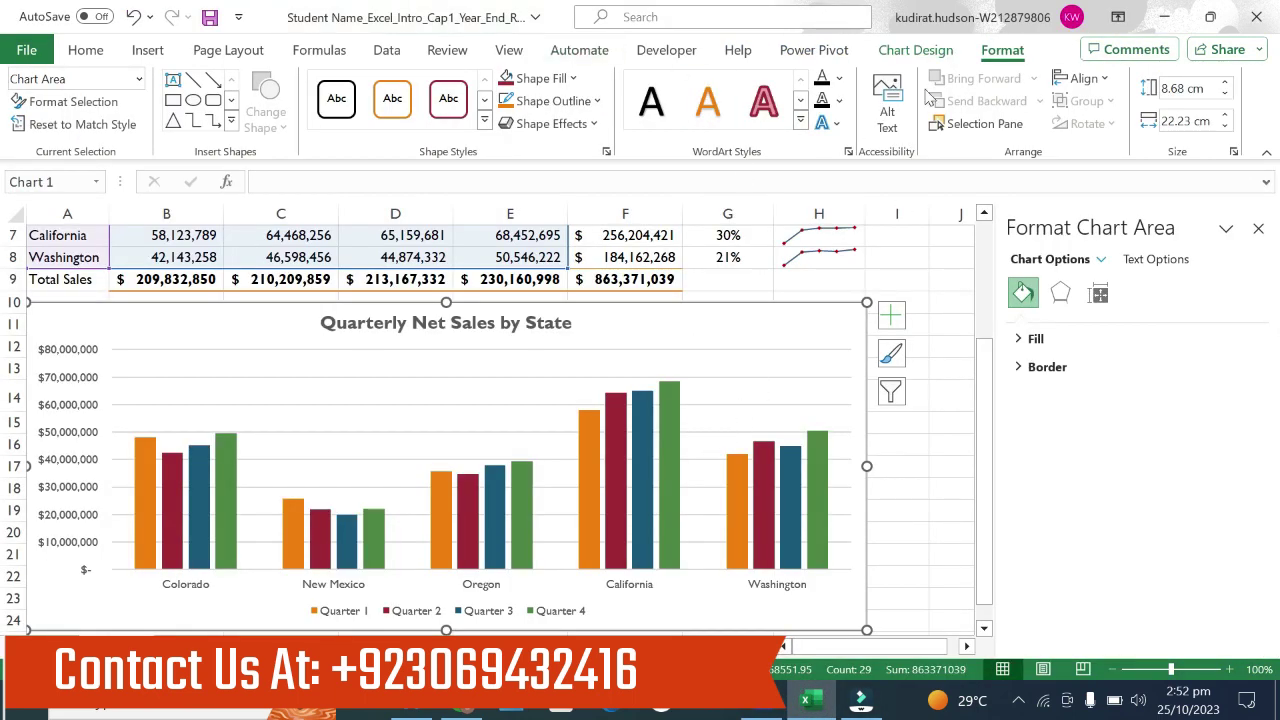
Step: Apply chart Style 7 from the Chart Design styles gallery to the column chart
click(910, 52)
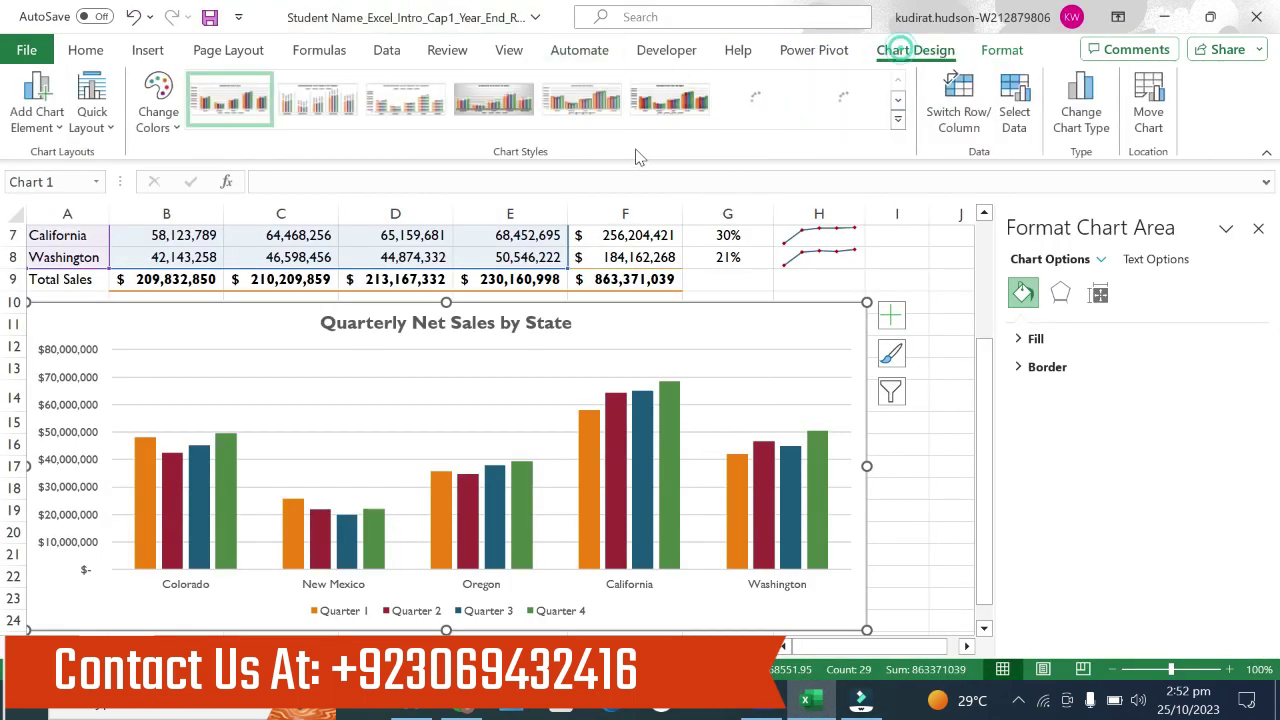
click(898, 121)
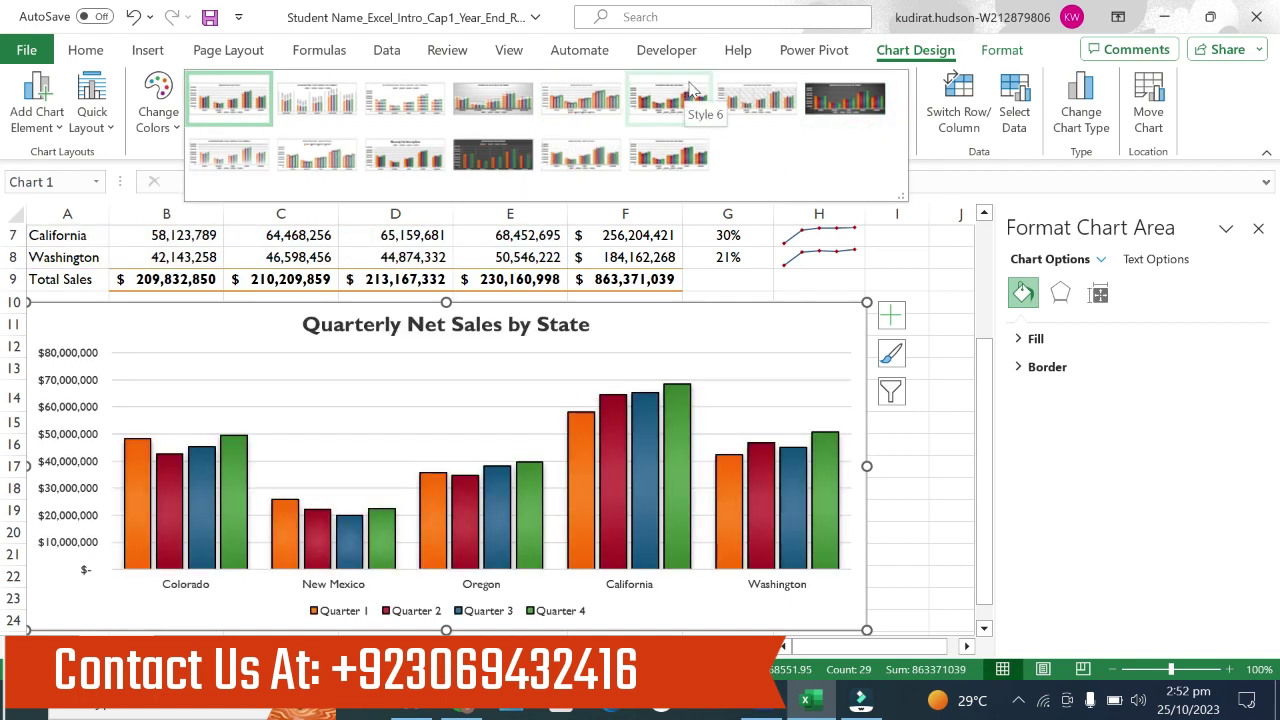
click(740, 92)
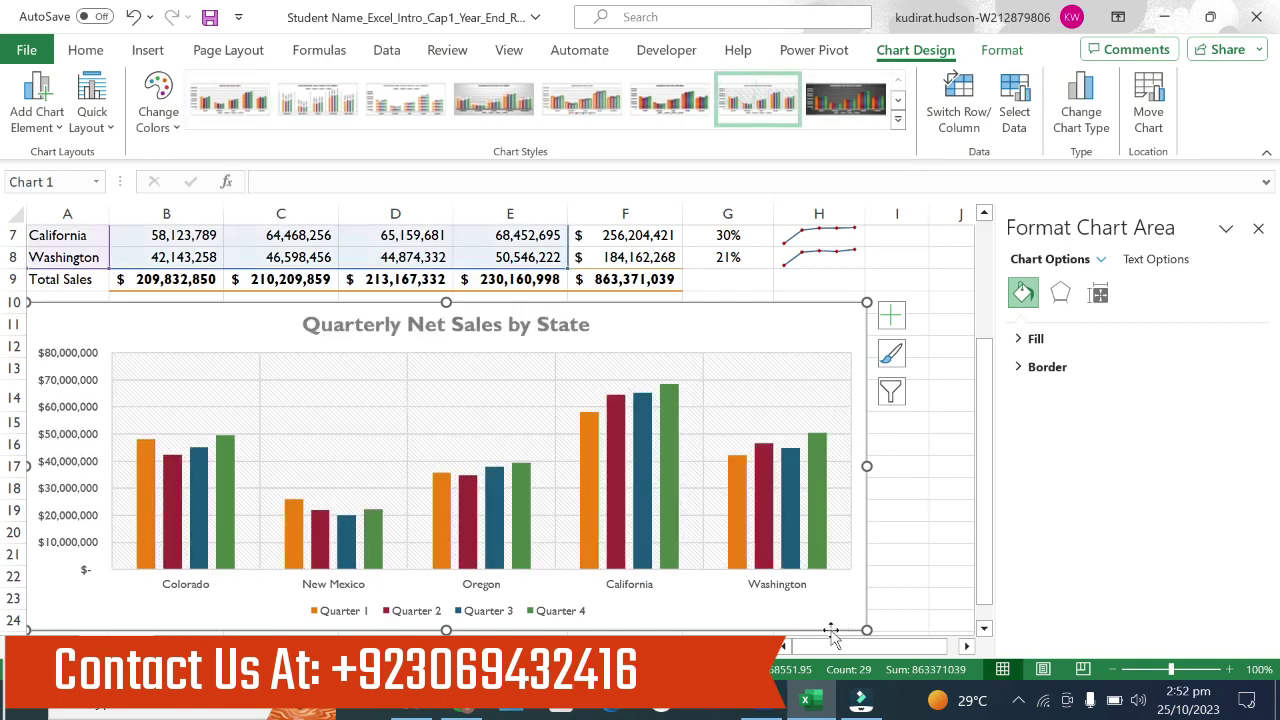
click(768, 700)
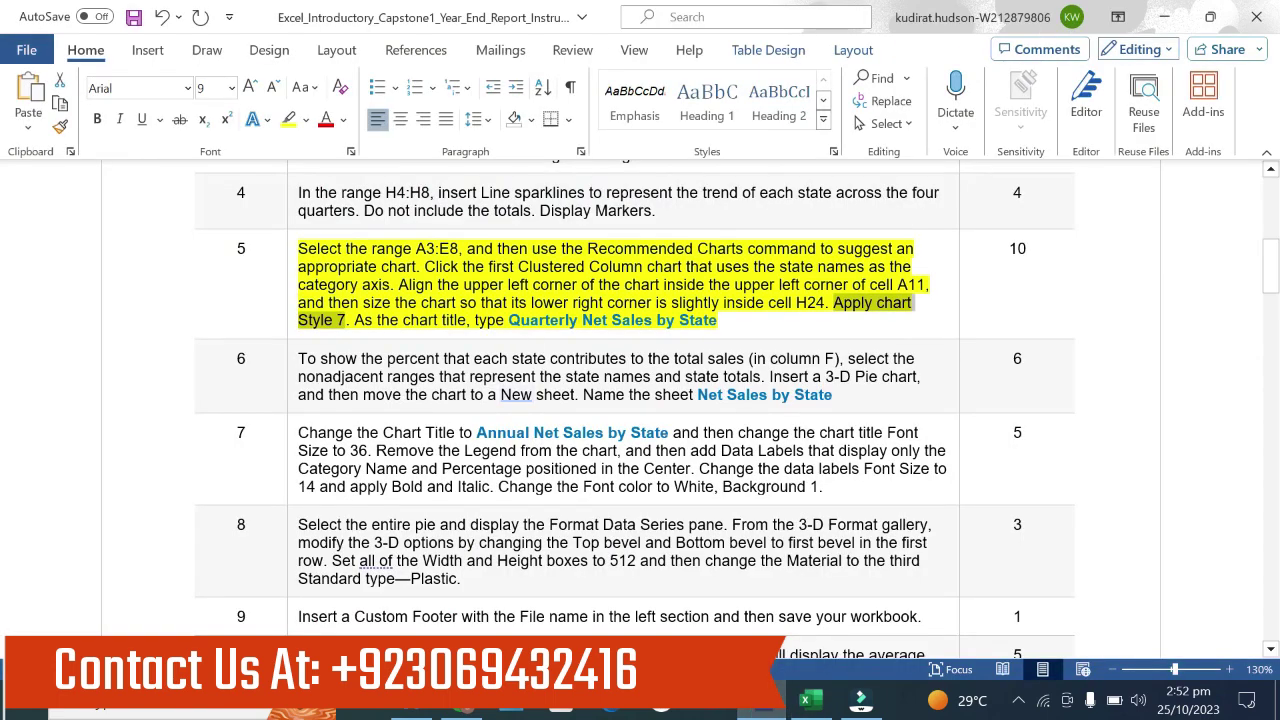
Step: Clear step 5's highlight and highlight step 6 in yellow
key(ctrl+z)
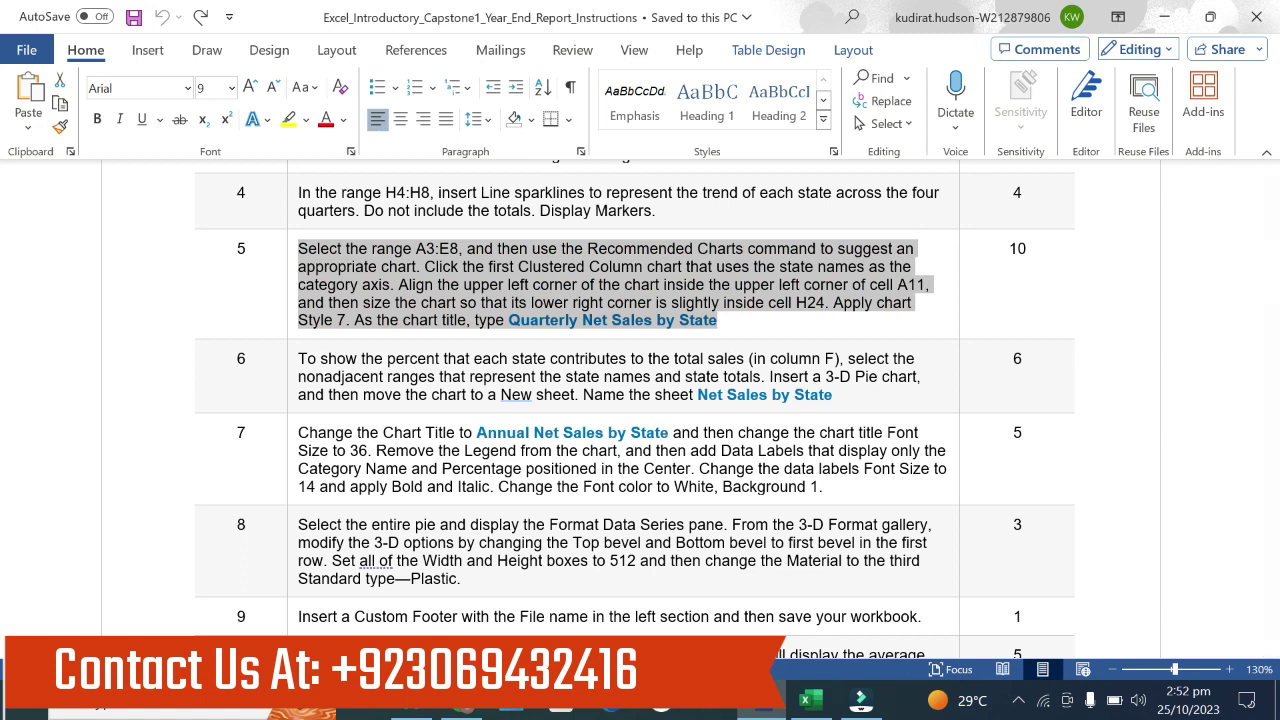
click(291, 371)
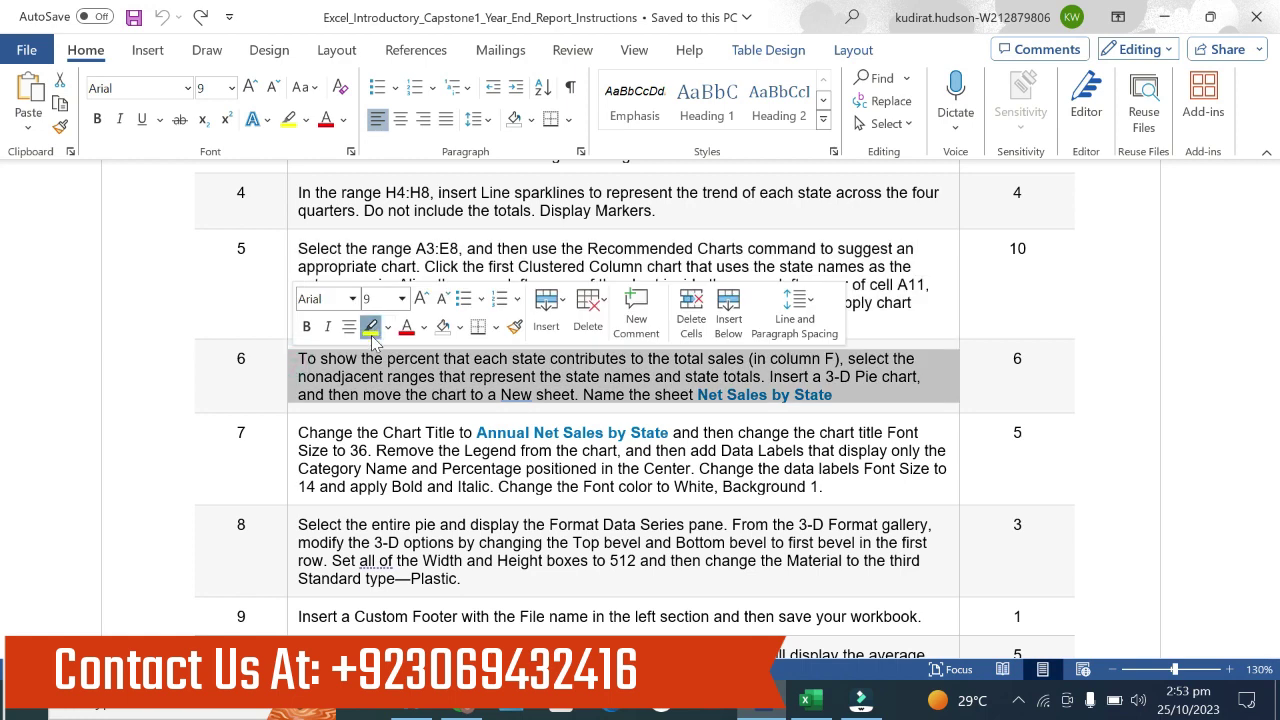
click(371, 330)
Step: Go through step 6's 3-D Pie chart, state contribution and state-name phrases
mouse_move(386, 360)
mouse_down()
mouse_move(298, 360)
mouse_move(648, 360)
mouse_up()
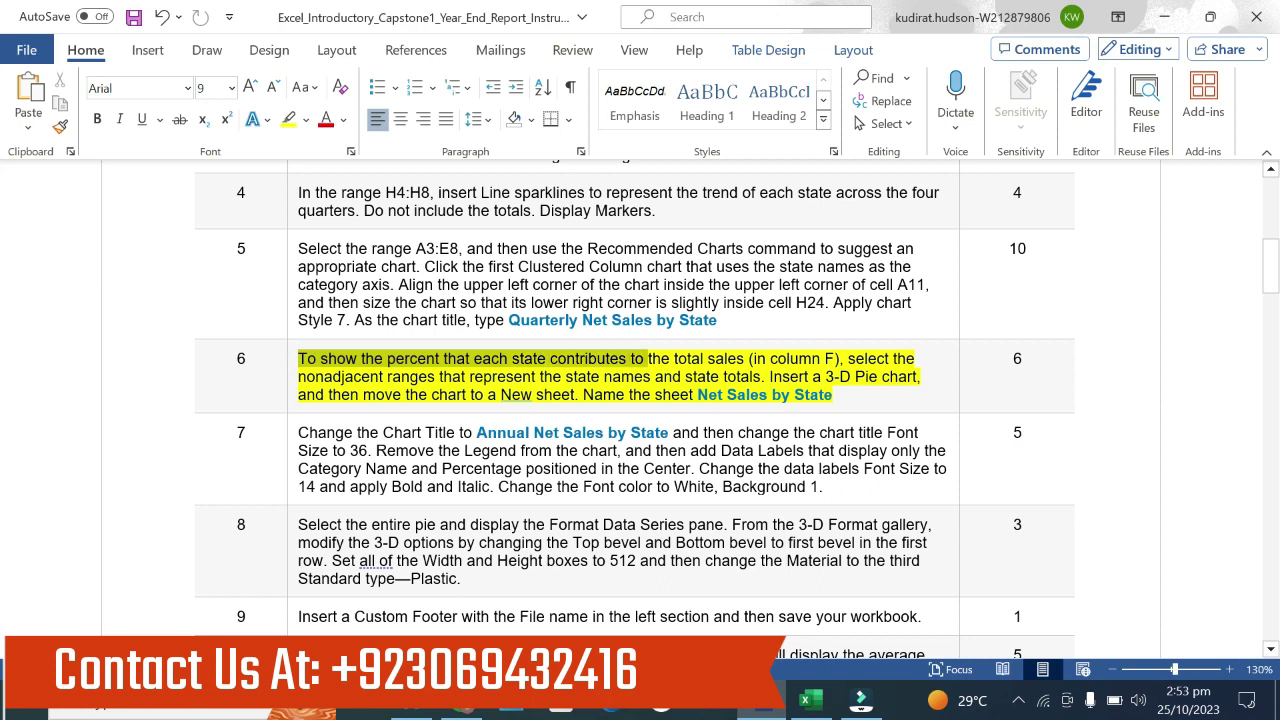
mouse_move(648, 360)
mouse_down()
mouse_move(762, 378)
mouse_move(652, 378)
mouse_move(762, 386)
mouse_up()
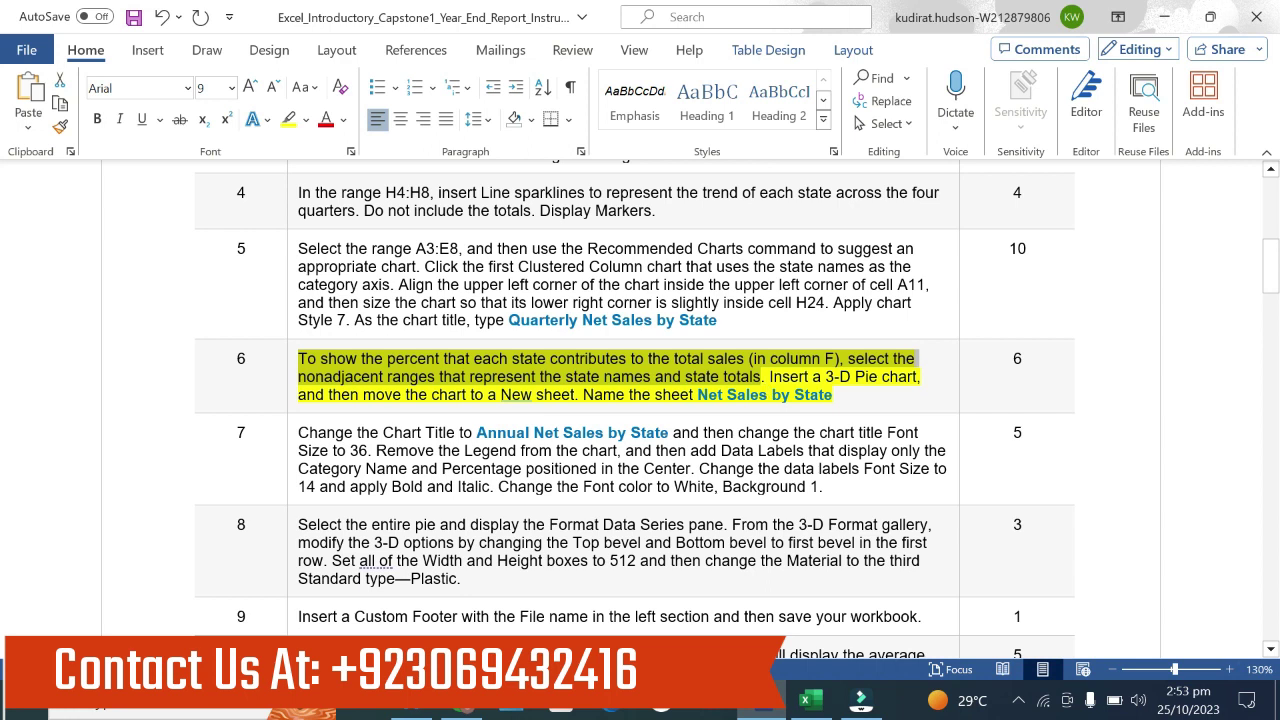
drag(770, 377, 918, 377)
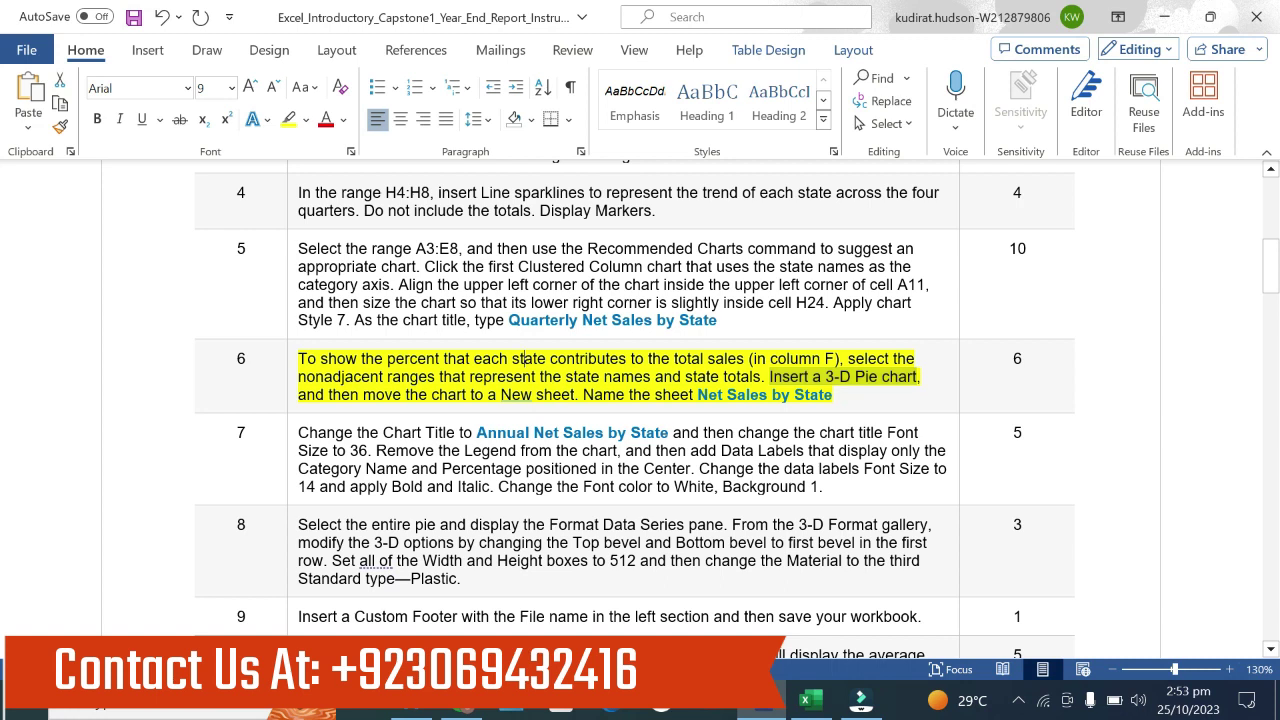
drag(628, 358, 524, 359)
drag(628, 358, 843, 365)
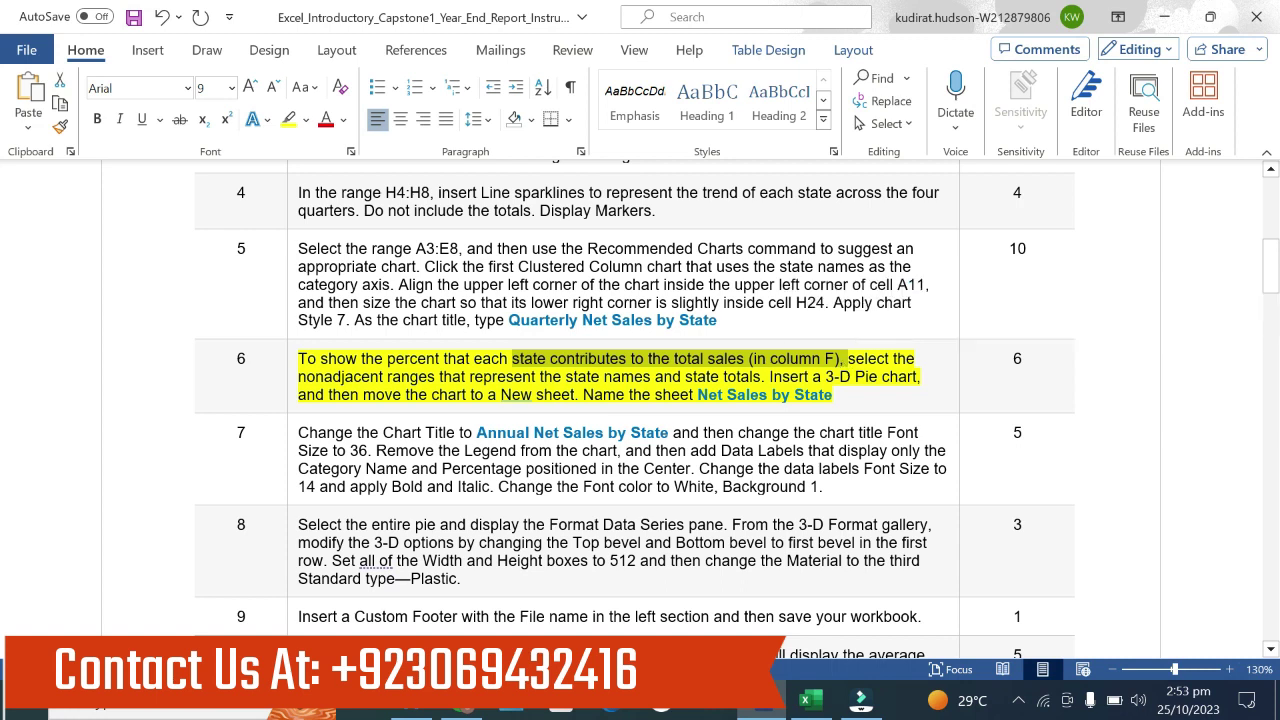
drag(298, 376, 652, 376)
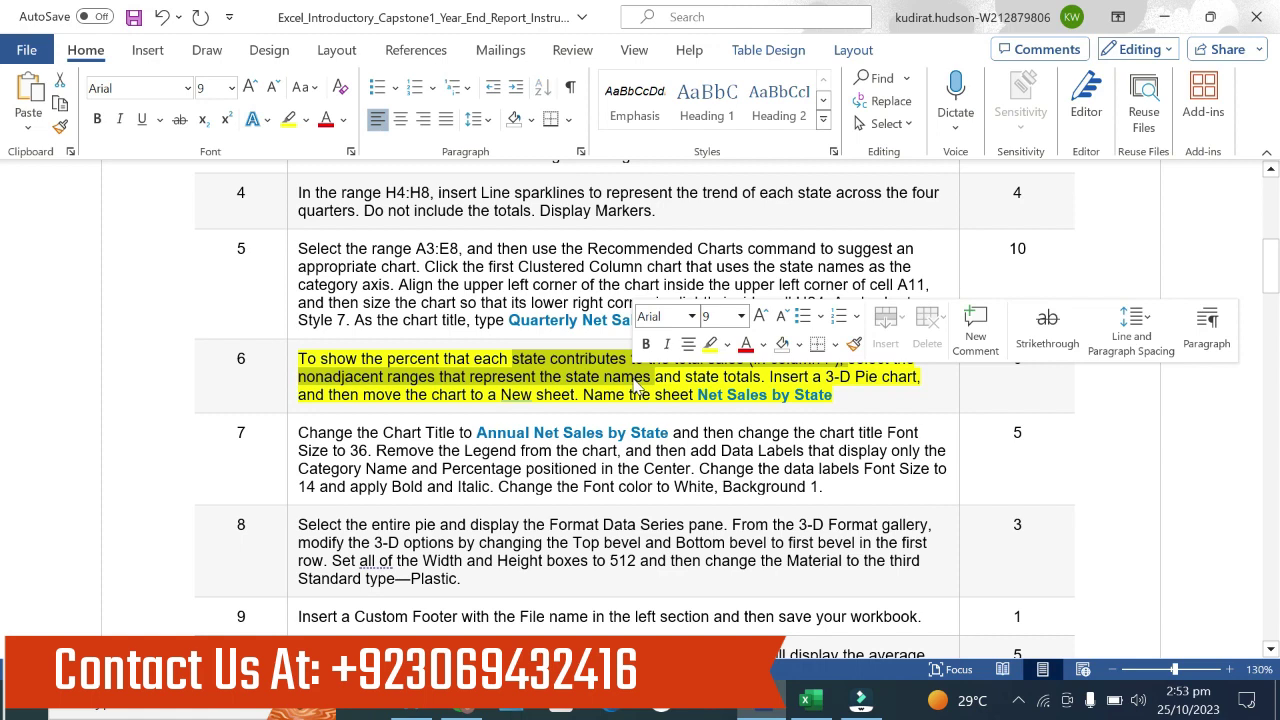
key(alt+Tab)
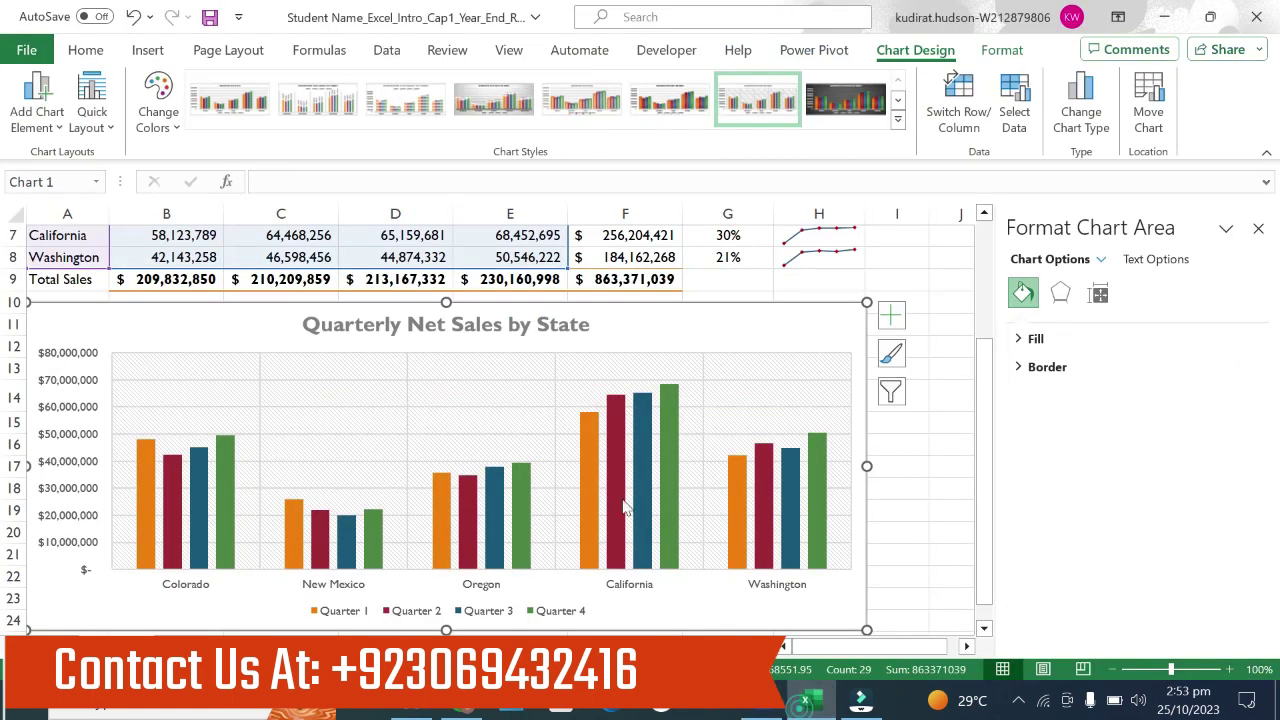
Step: Select the state names A4:A8 together with the state totals F4:F8
scroll(980, 394, up, 2)
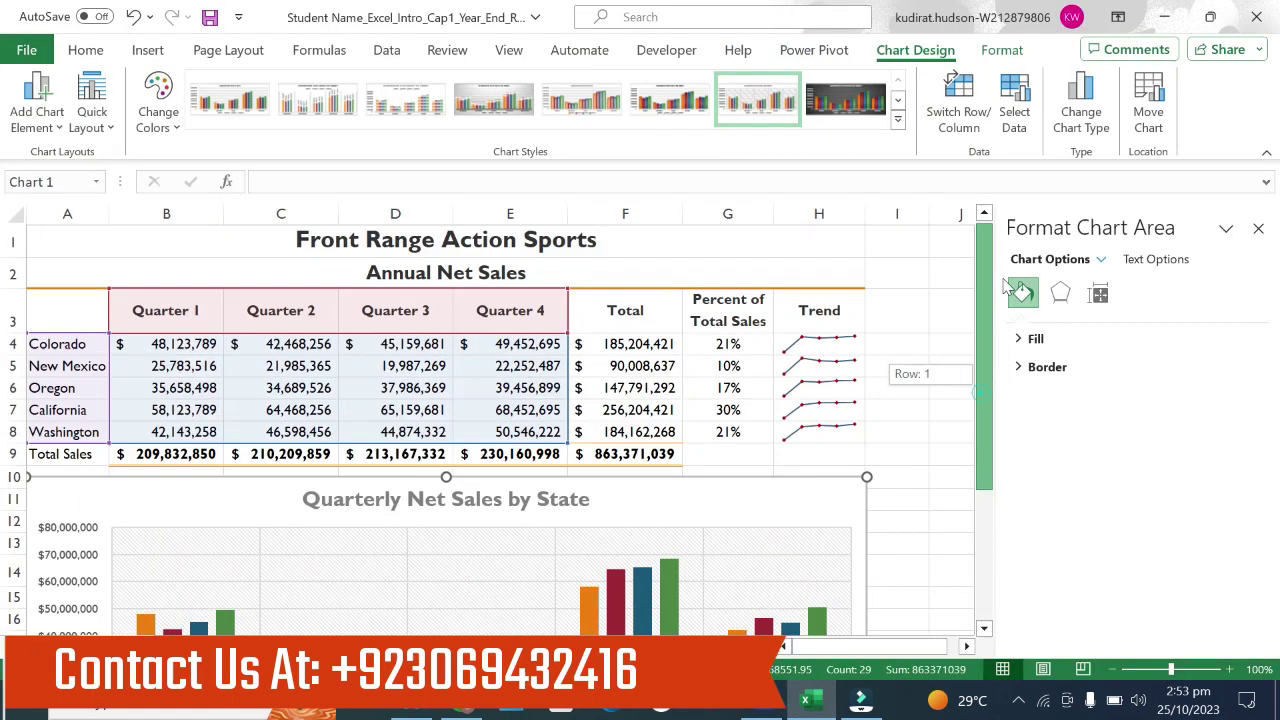
click(517, 328)
drag(517, 338, 520, 366)
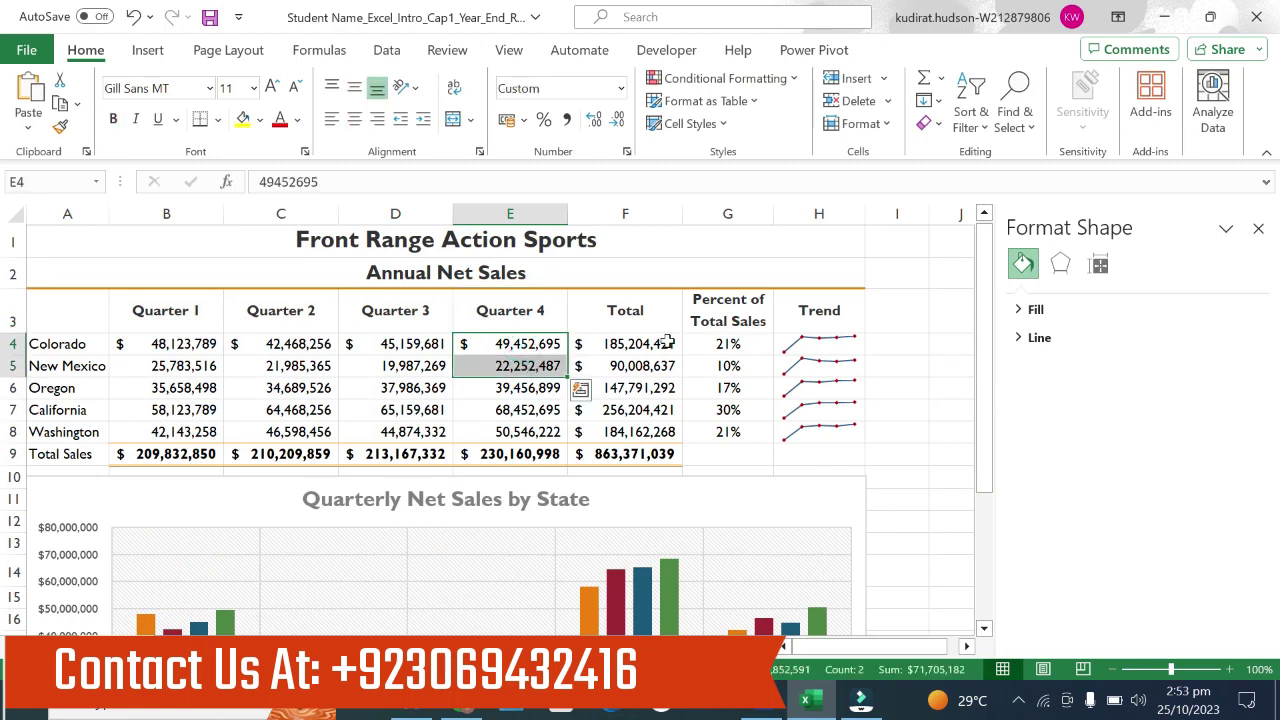
click(625, 213)
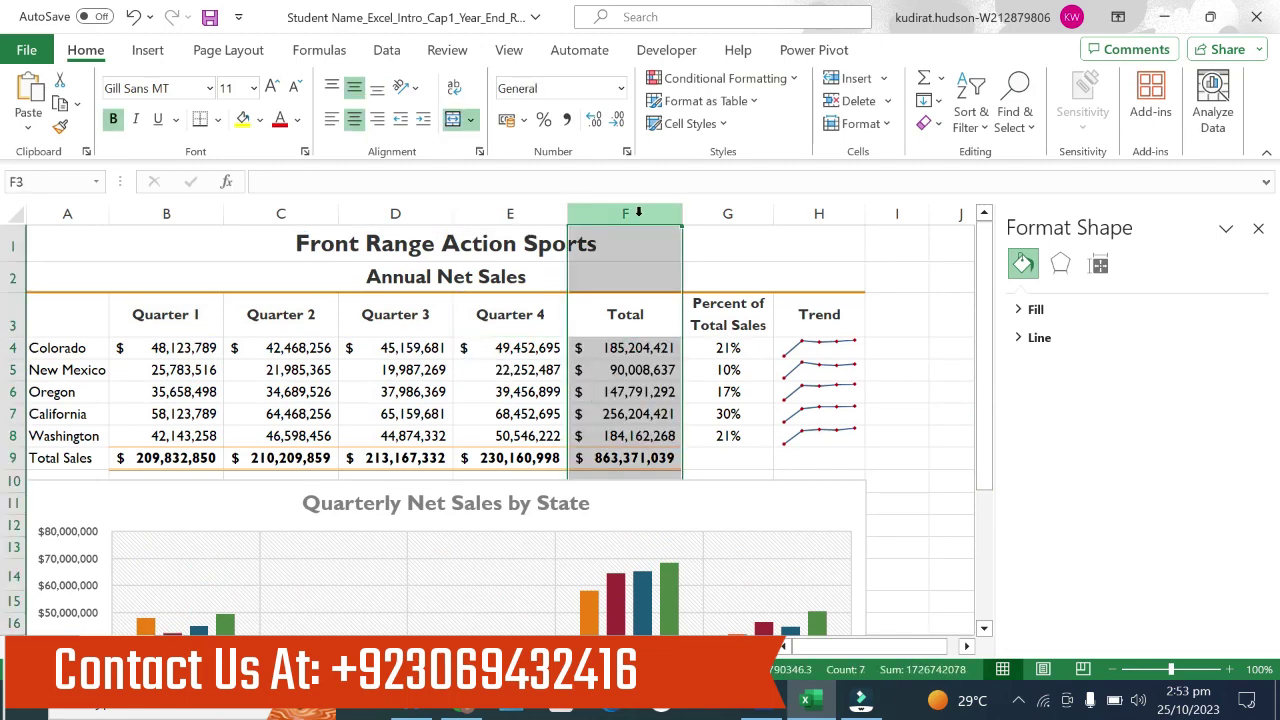
click(100, 213)
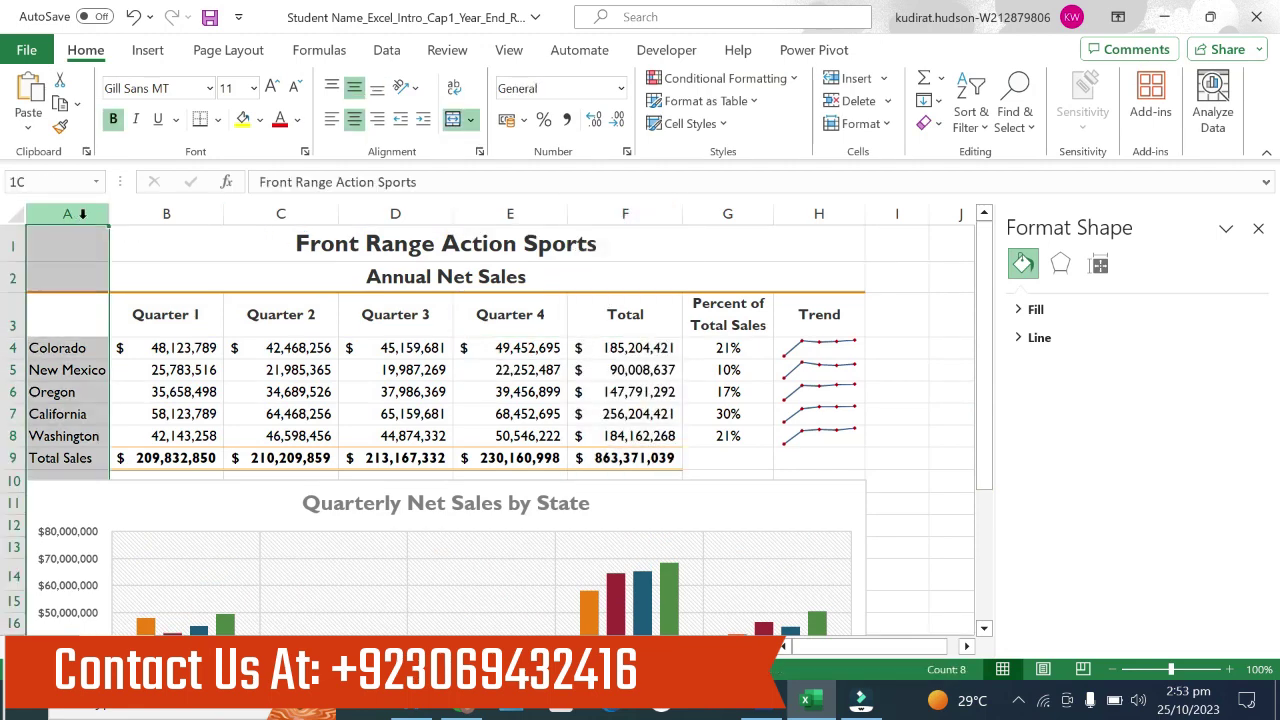
click(50, 350)
click(48, 370)
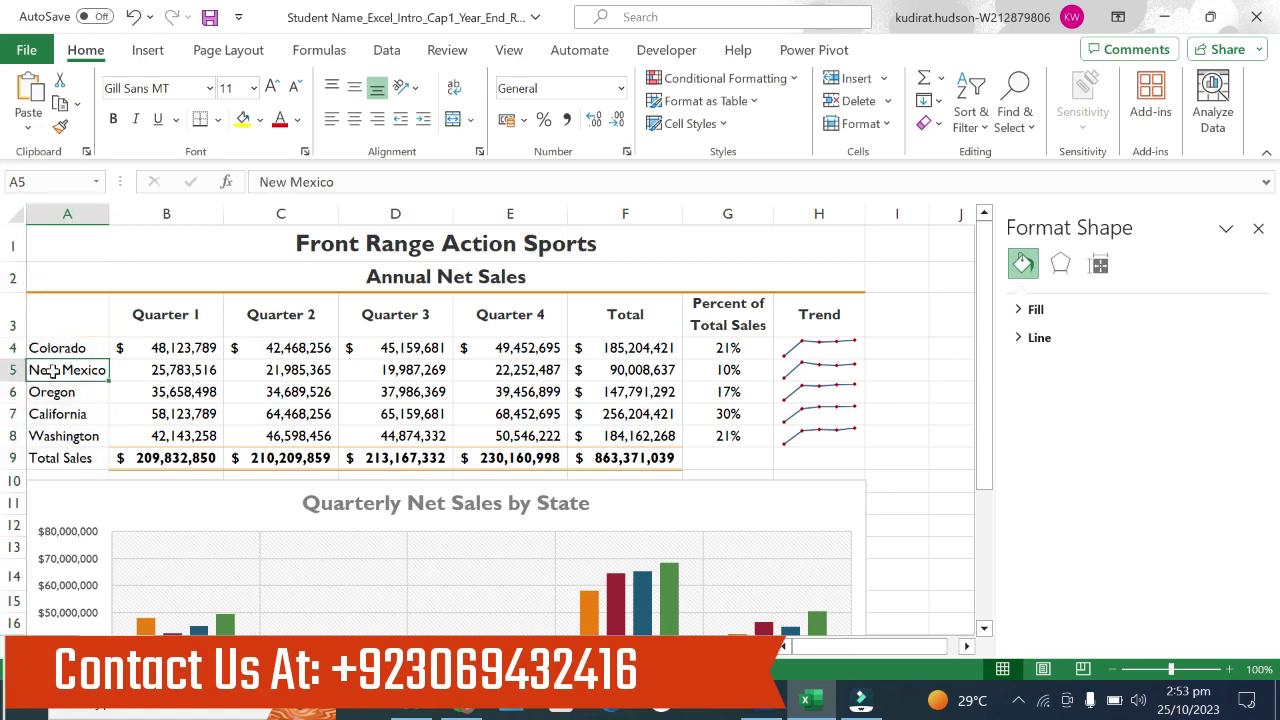
click(48, 392)
click(48, 436)
click(51, 458)
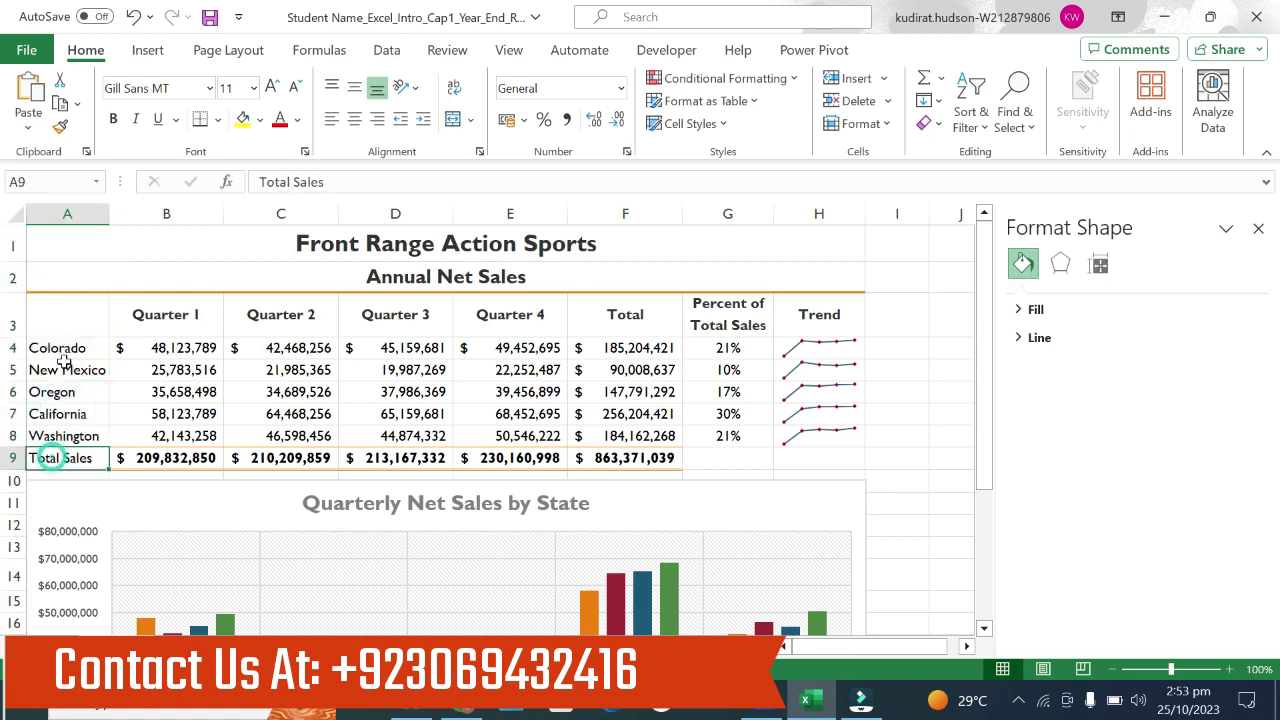
drag(55, 348, 64, 435)
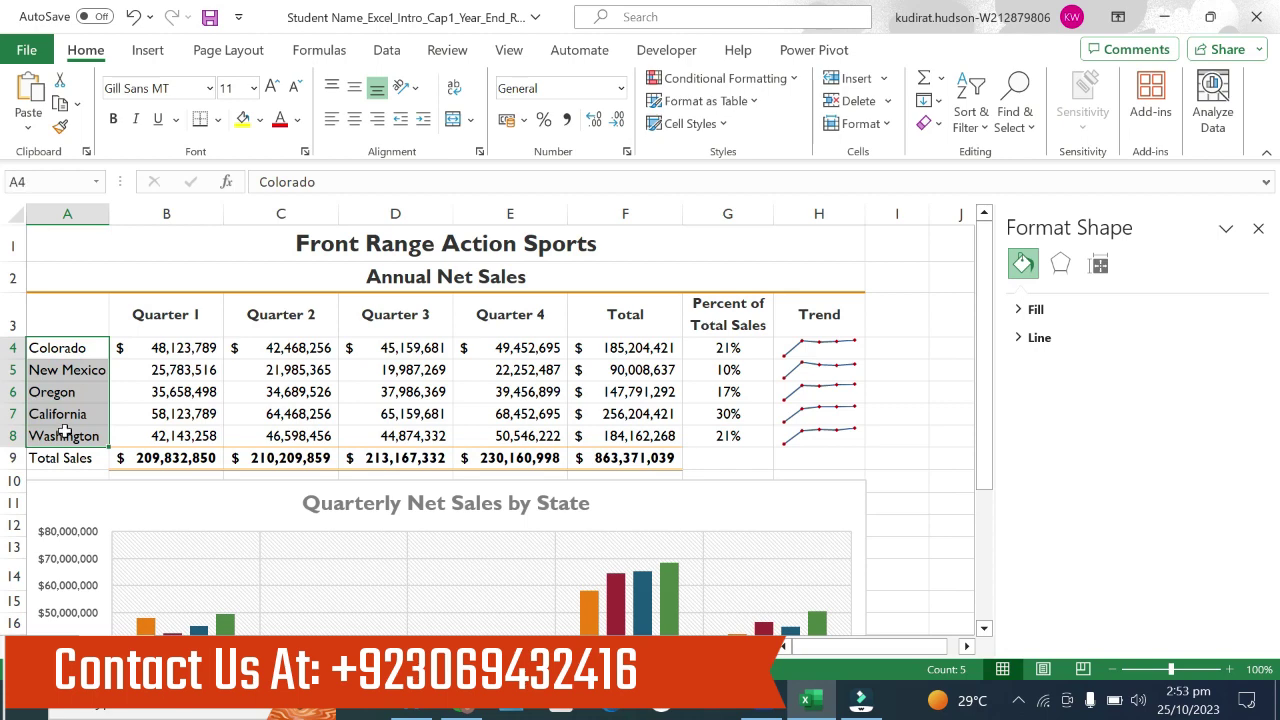
ctrl+drag(632, 344, 636, 421)
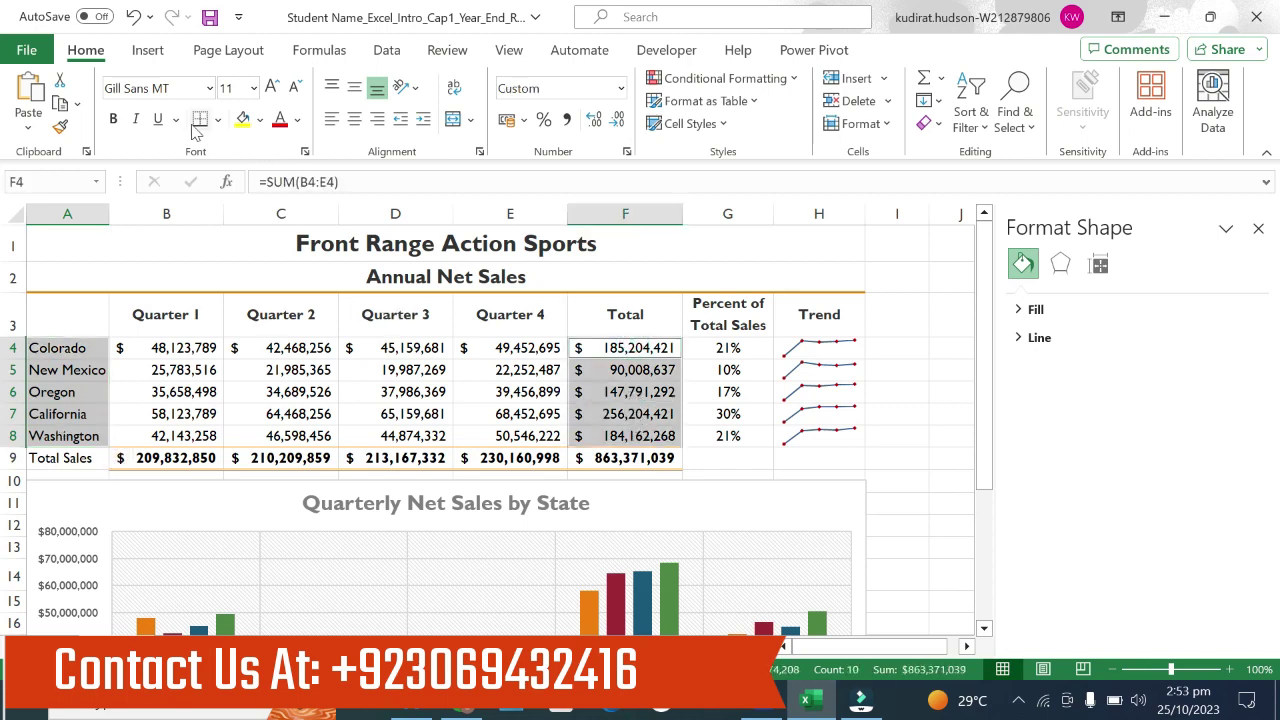
Step: Insert a 3-D Pie chart from the selected ranges
click(148, 50)
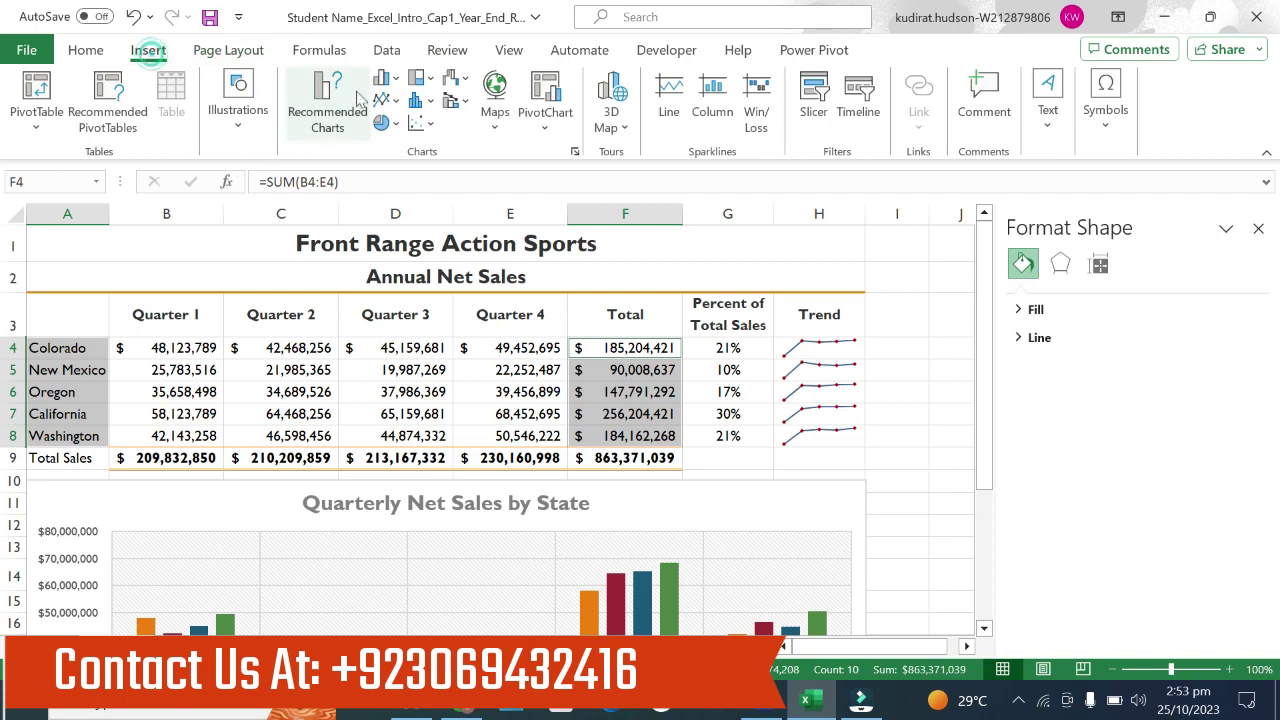
click(399, 124)
click(410, 272)
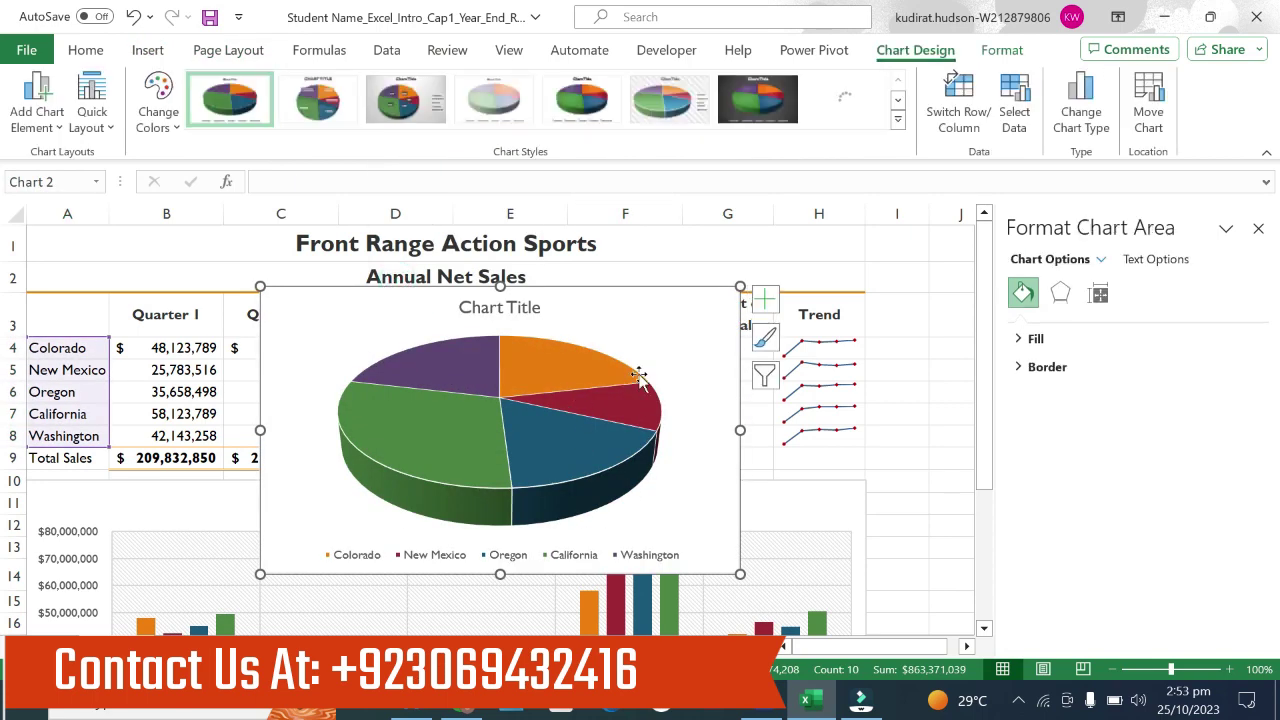
Step: Copy the required sheet name 'Net Sales by State' from step 6 of the Word instructions
click(776, 690)
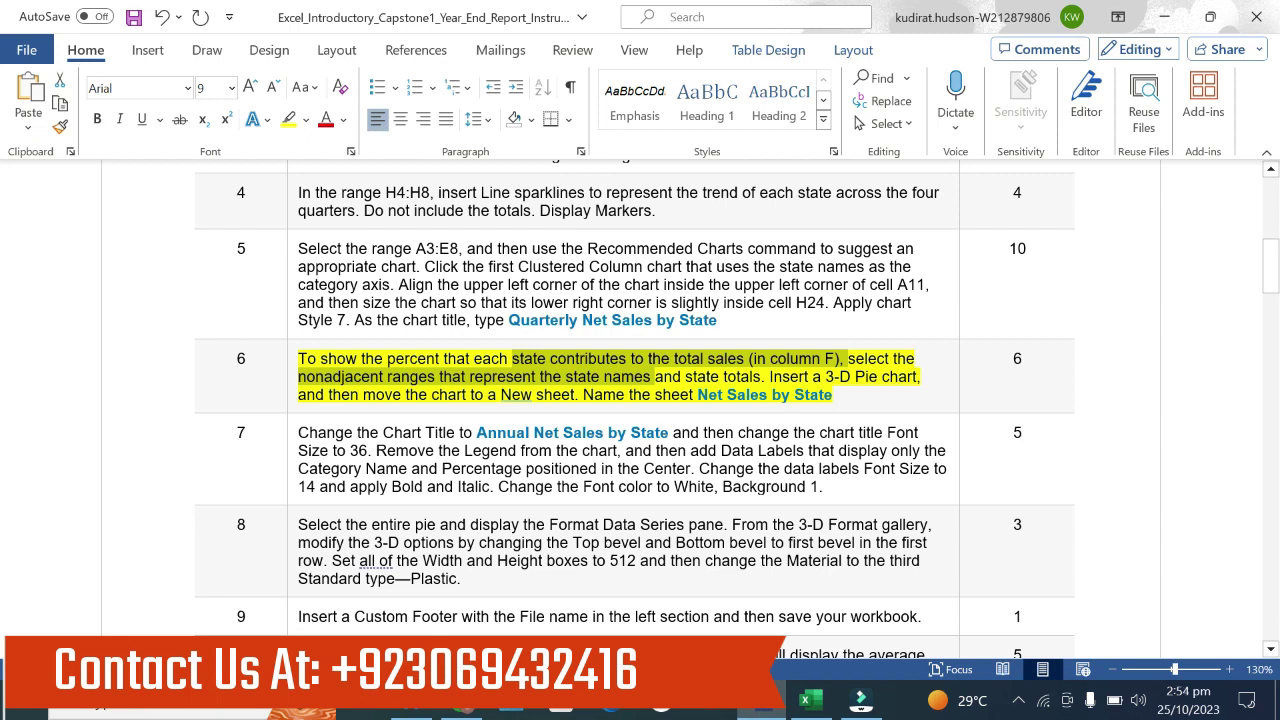
drag(330, 395, 578, 396)
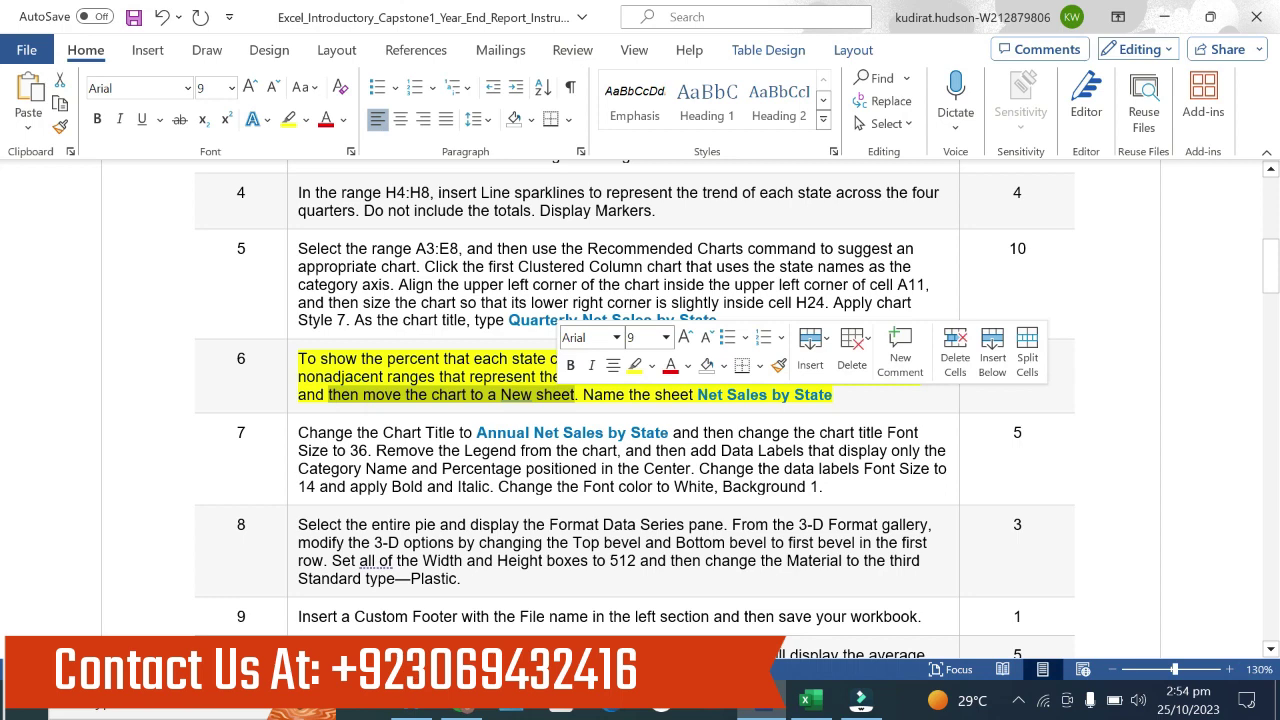
drag(698, 395, 826, 398)
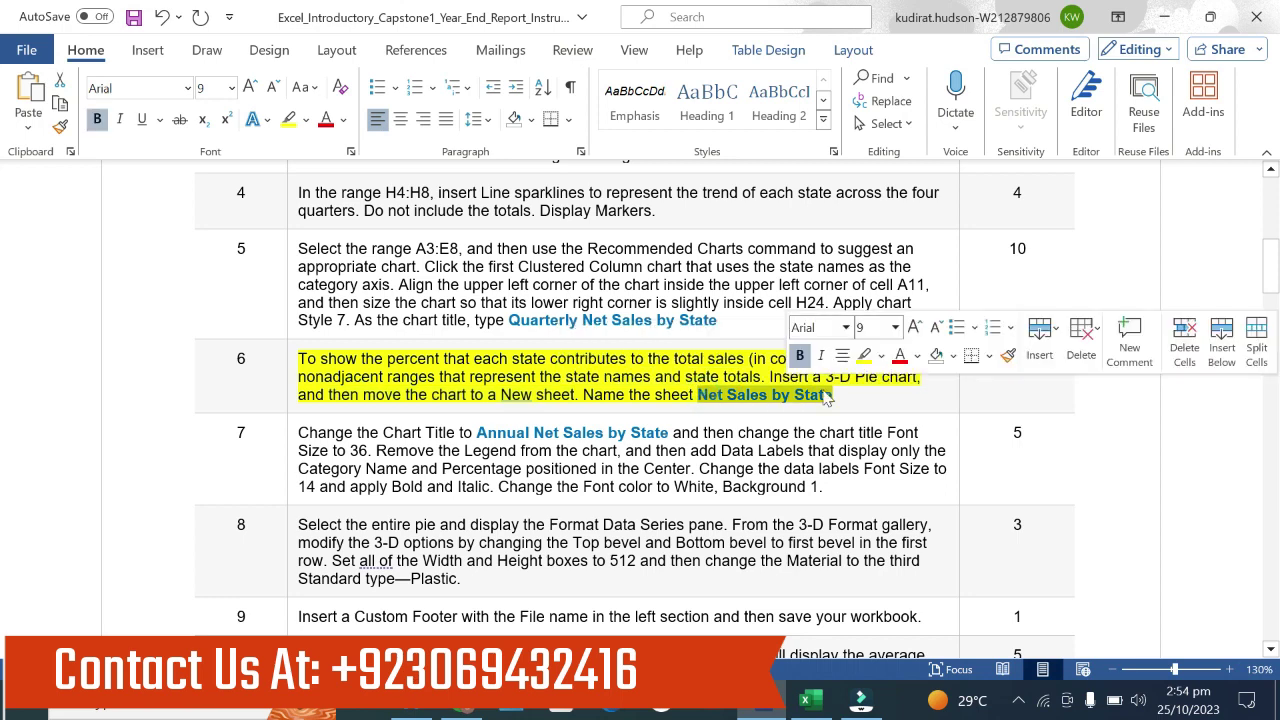
key(ctrl+c)
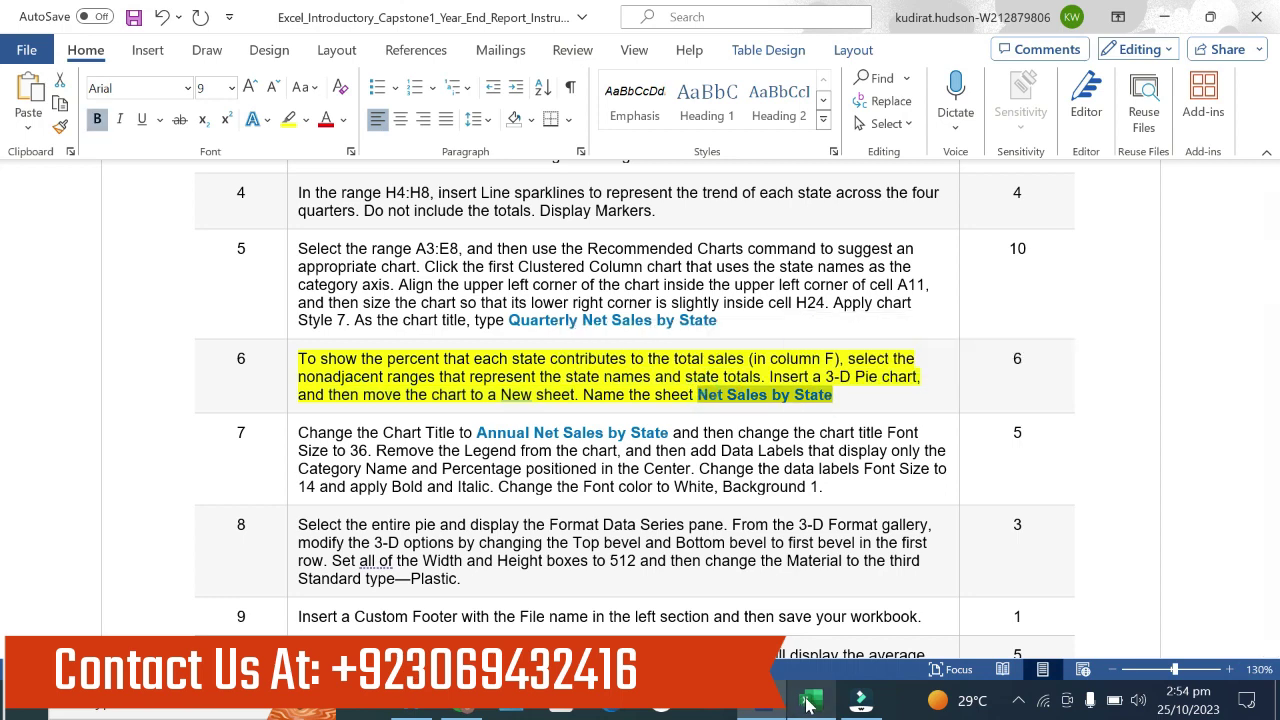
Step: Move the pie chart to a new sheet named 'Net Sales by State', replacing the default Chart1
click(805, 700)
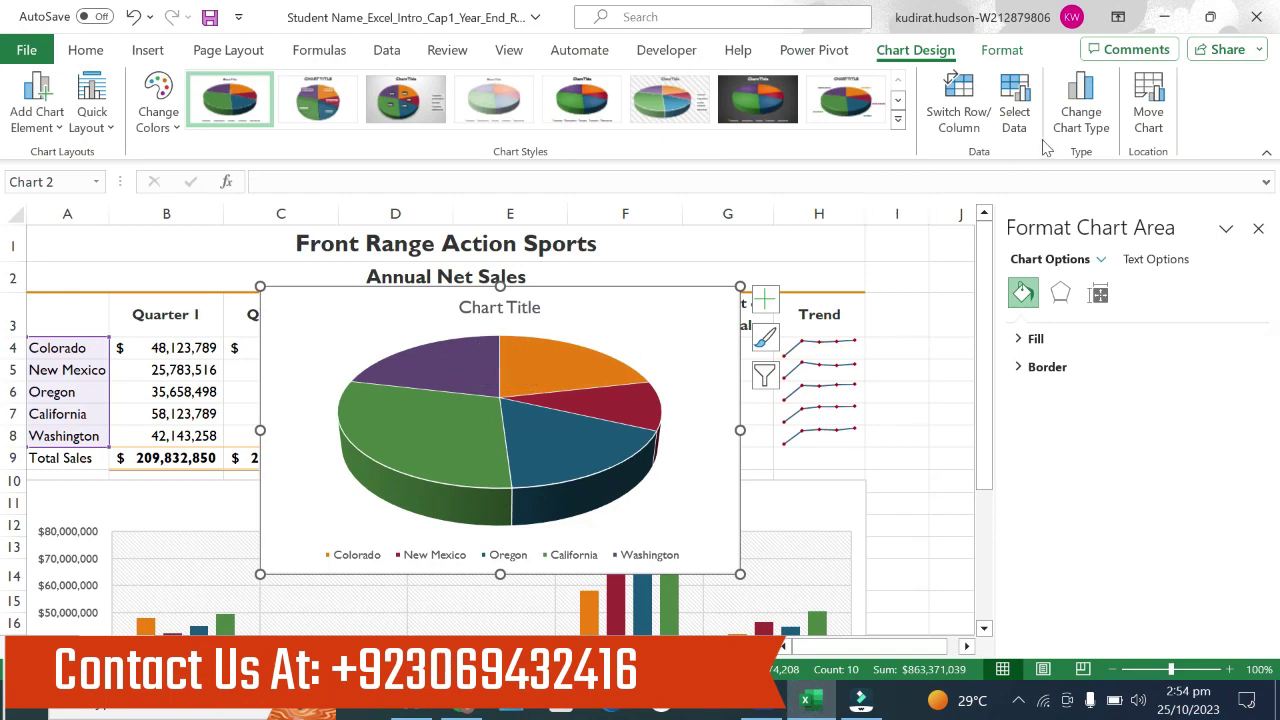
click(1150, 100)
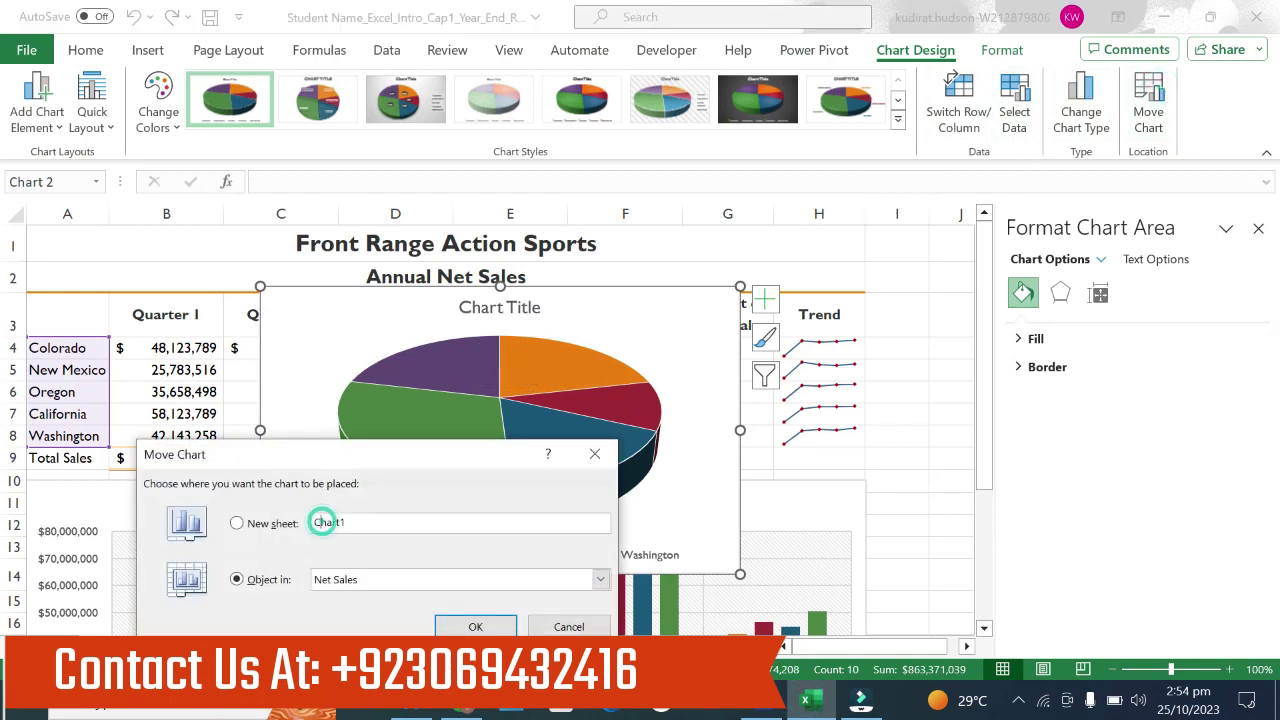
drag(316, 521, 355, 522)
text(Net Sales by State)
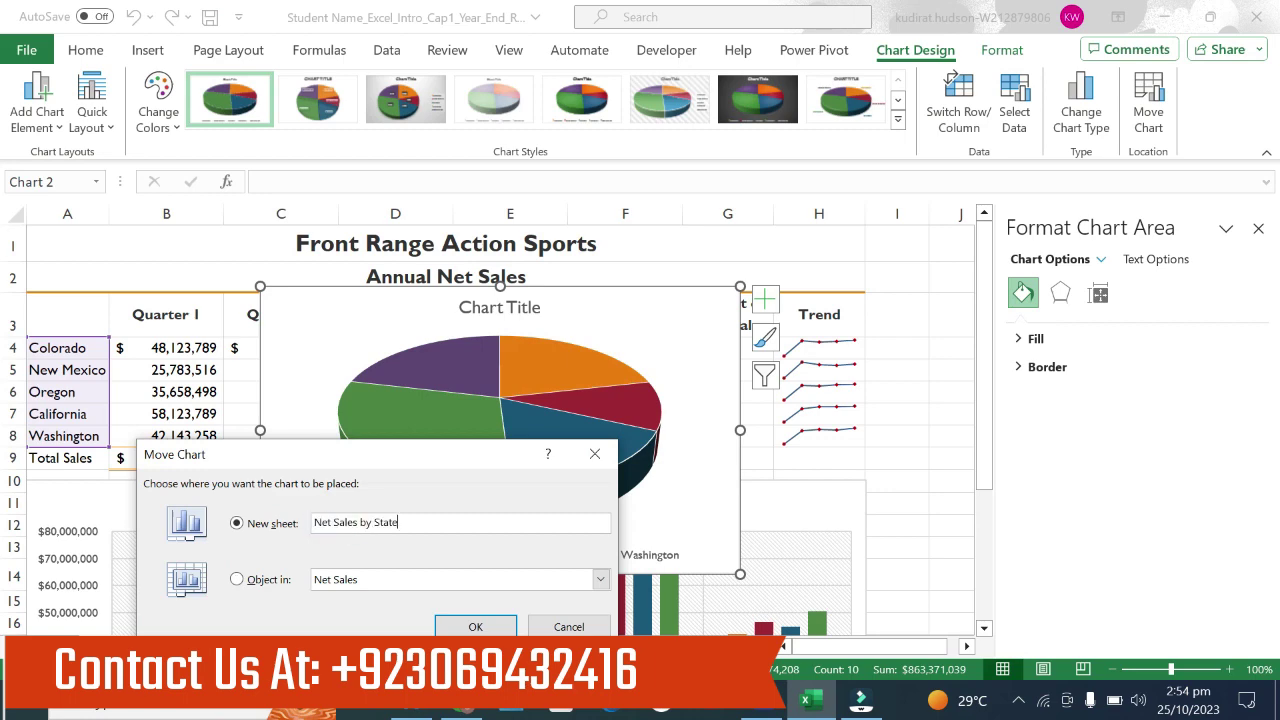
click(462, 626)
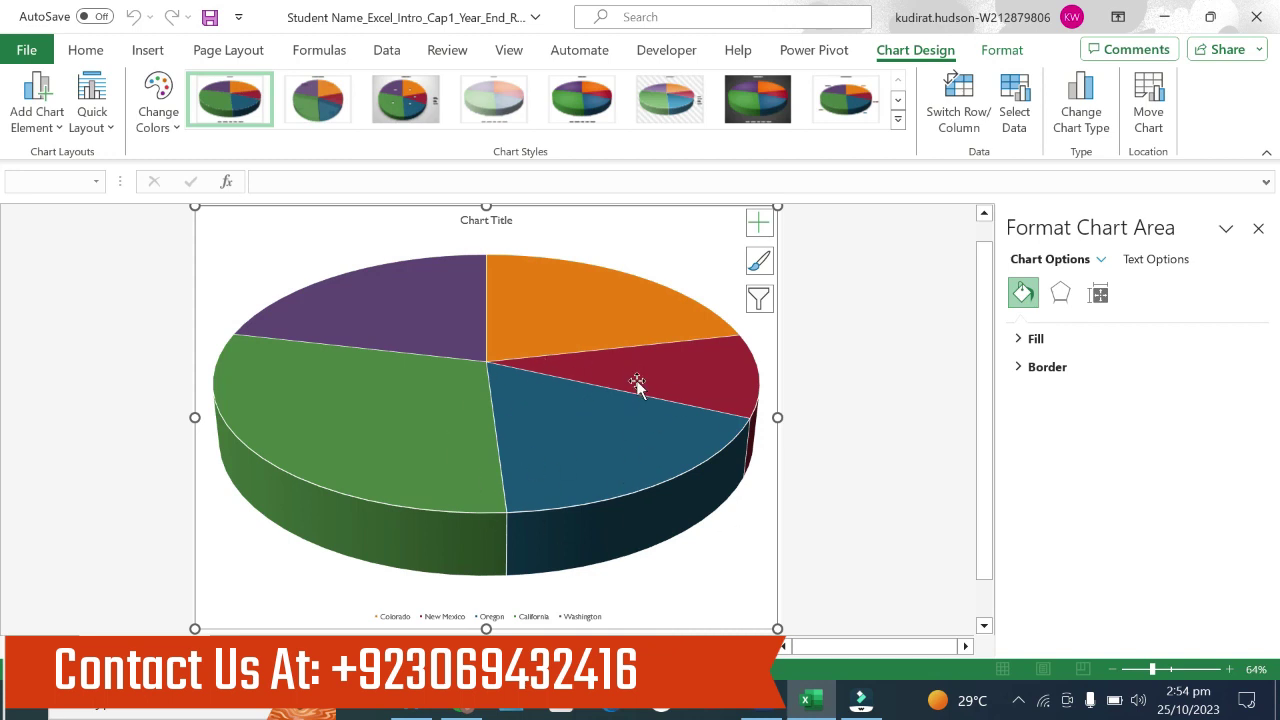
mouse_move(637, 383)
click(761, 714)
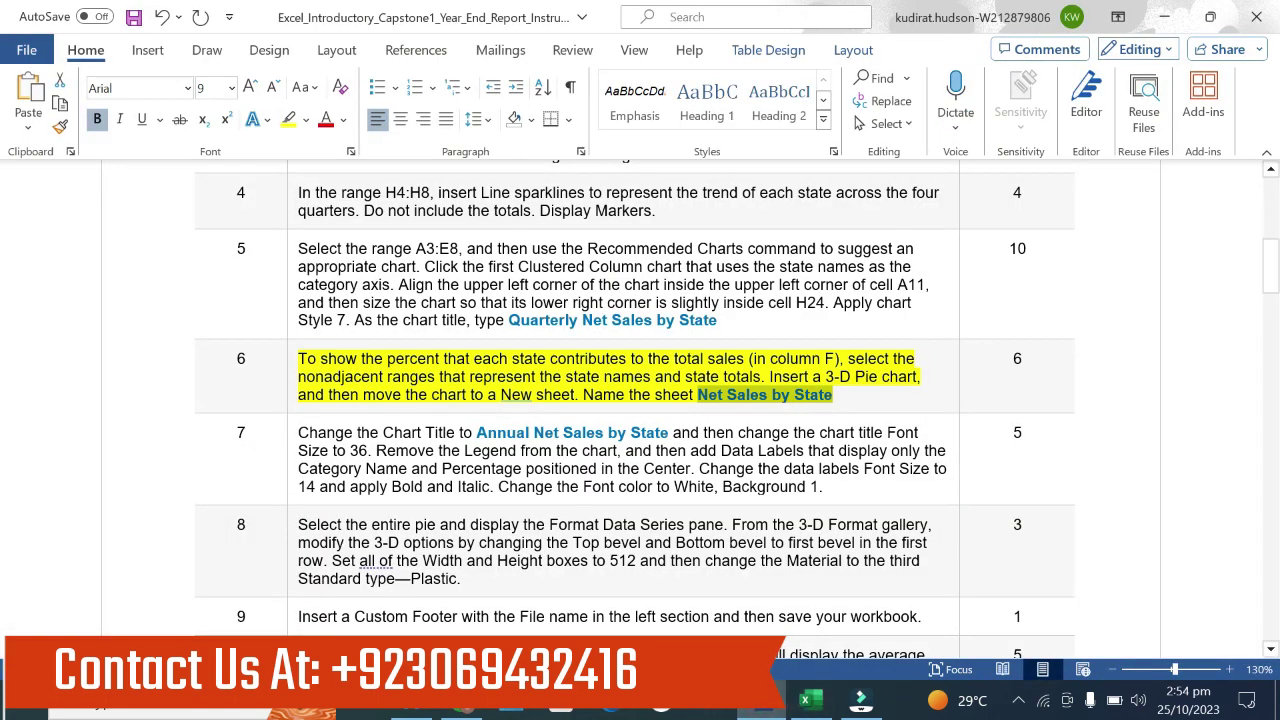
Step: Undo step 6's highlight, highlight step 7's chart-title sentence yellow, and select 'Annual Net Sales by State'
key(ctrl+z)
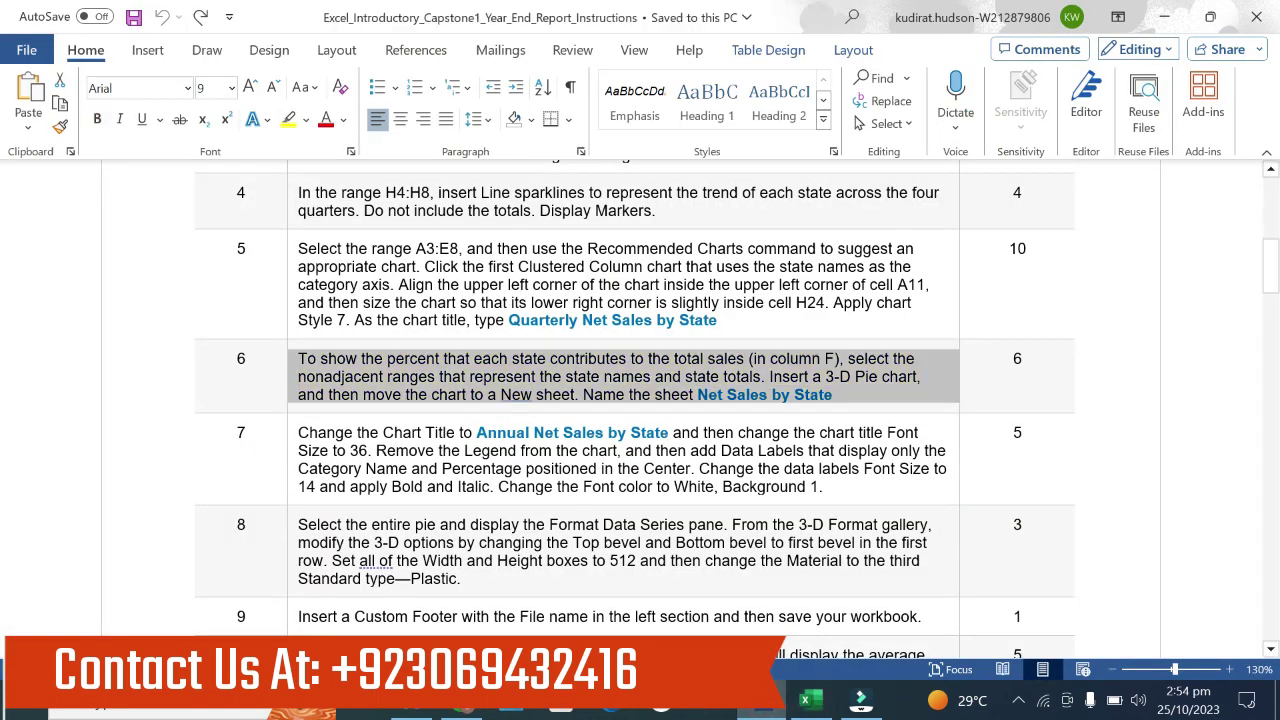
mouse_move(383, 432)
mouse_down()
mouse_move(300, 432)
mouse_move(792, 432)
mouse_move(376, 450)
mouse_up()
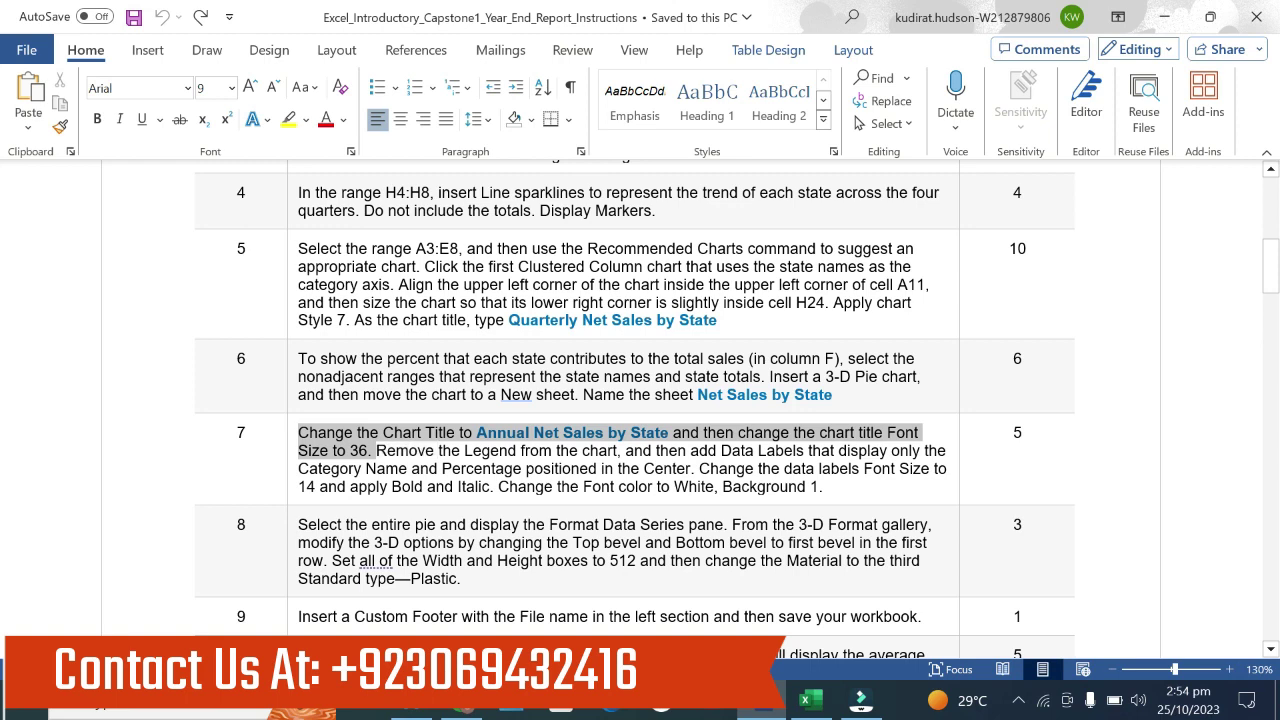
click(456, 424)
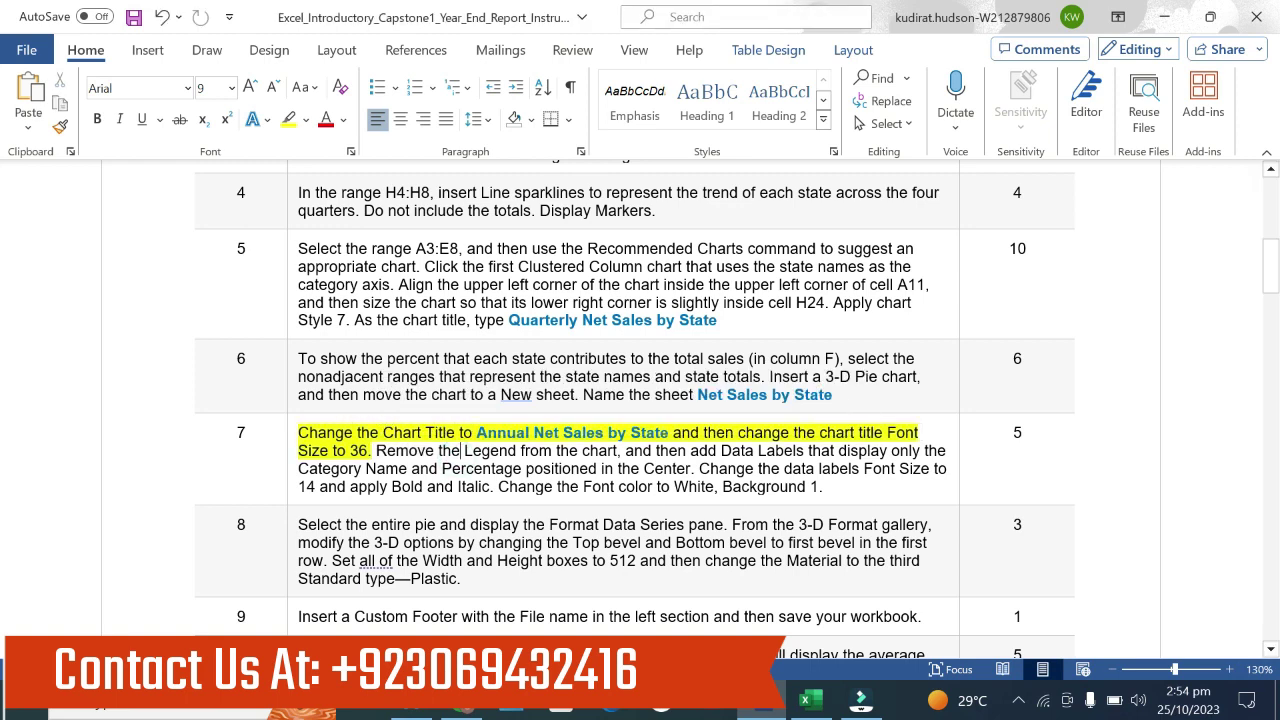
drag(476, 432, 668, 432)
key(ctrl+c)
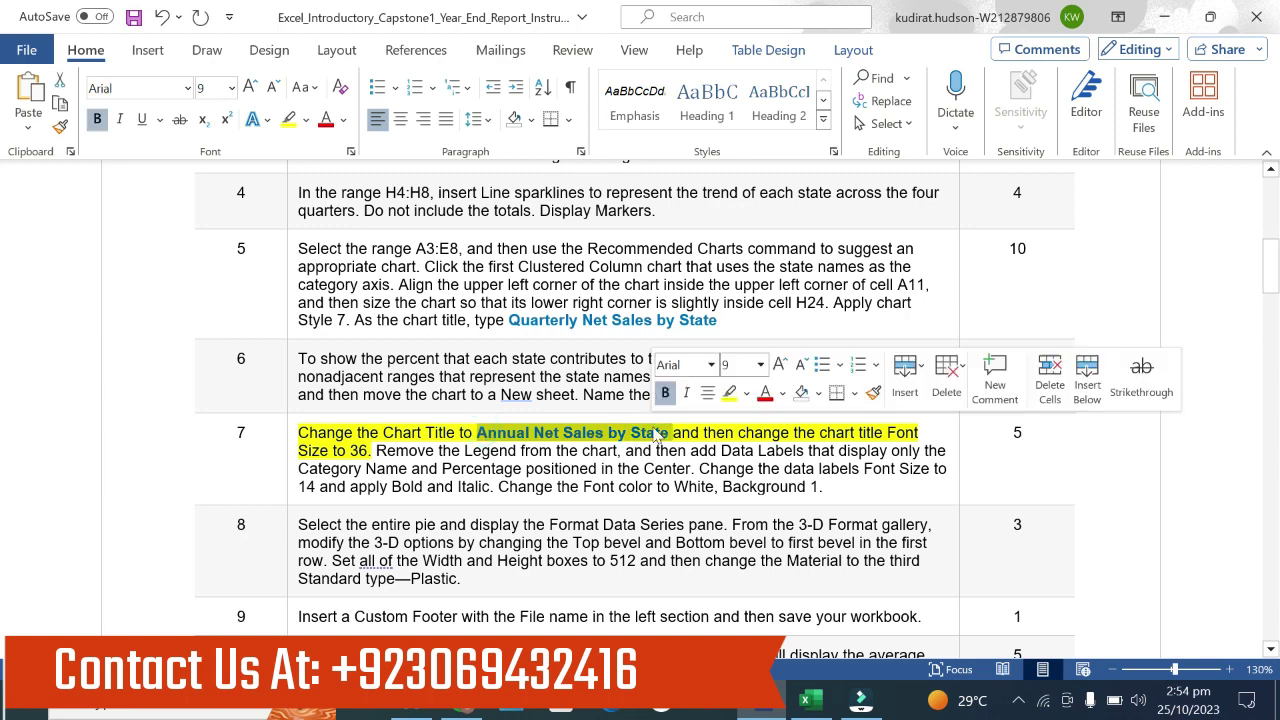
Step: Replace the placeholder chart title with 'Annual Net Sales by State'
click(805, 700)
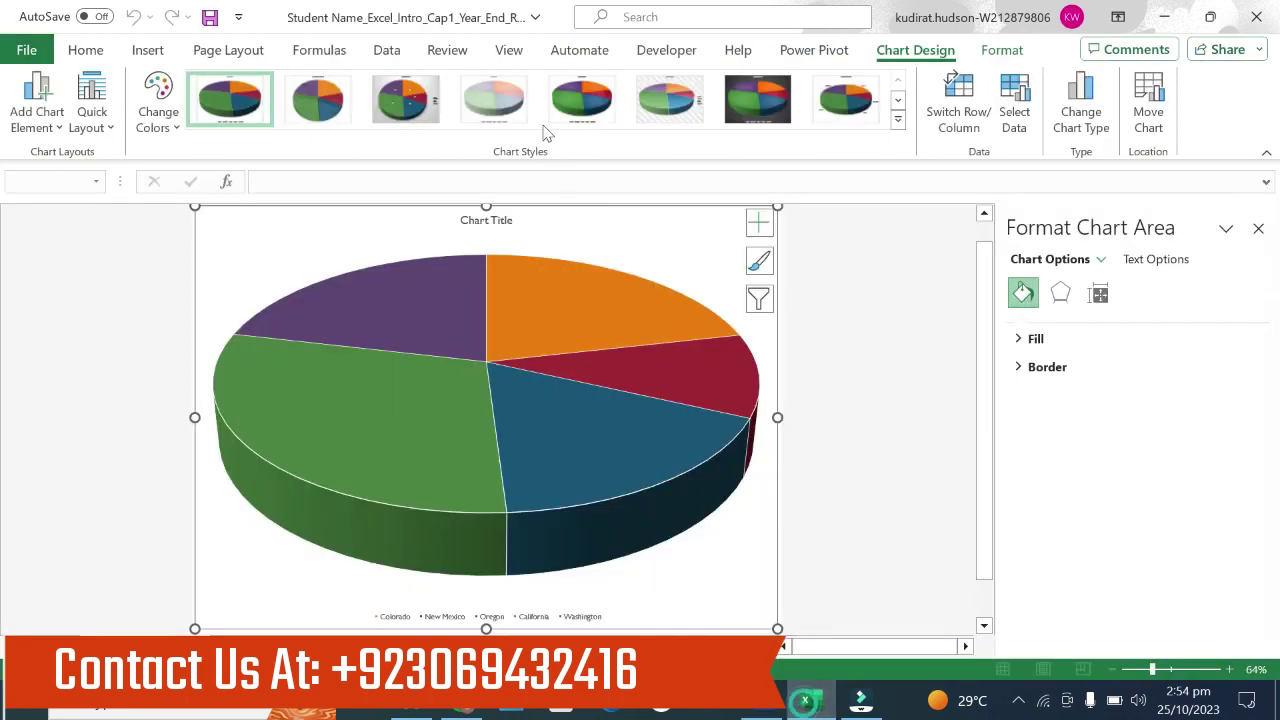
click(497, 219)
drag(512, 220, 468, 222)
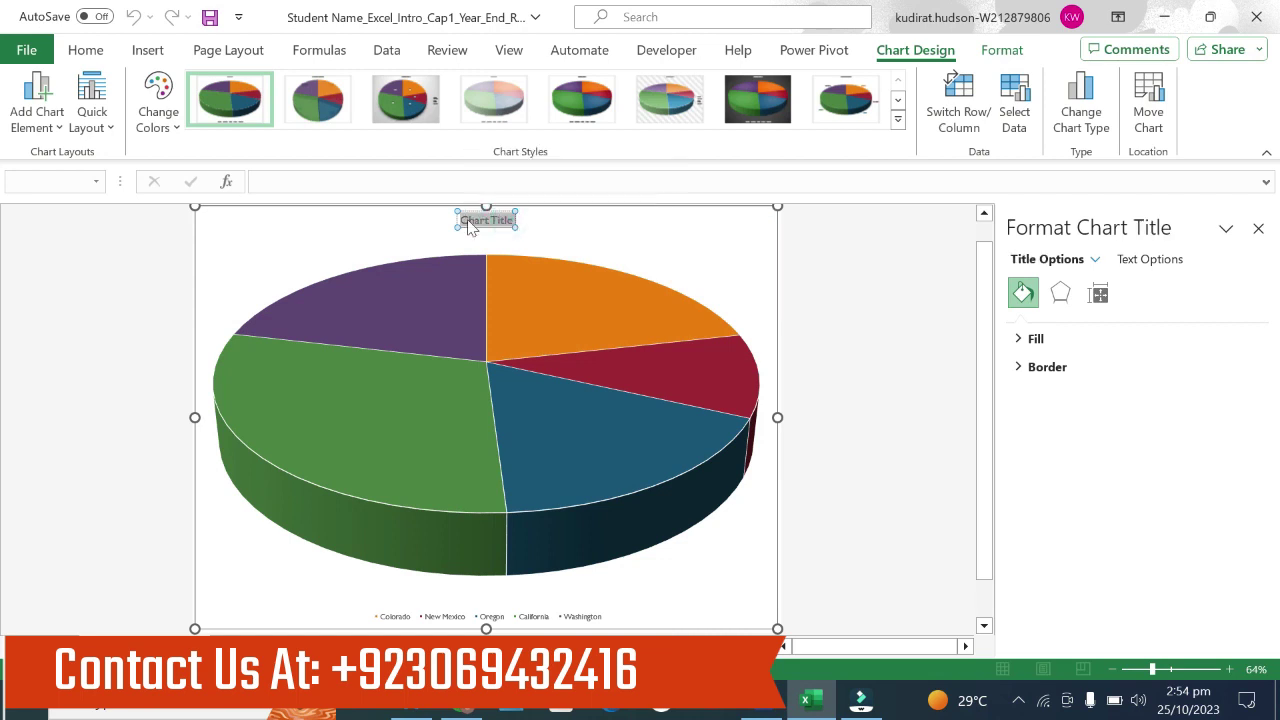
key(ctrl+v)
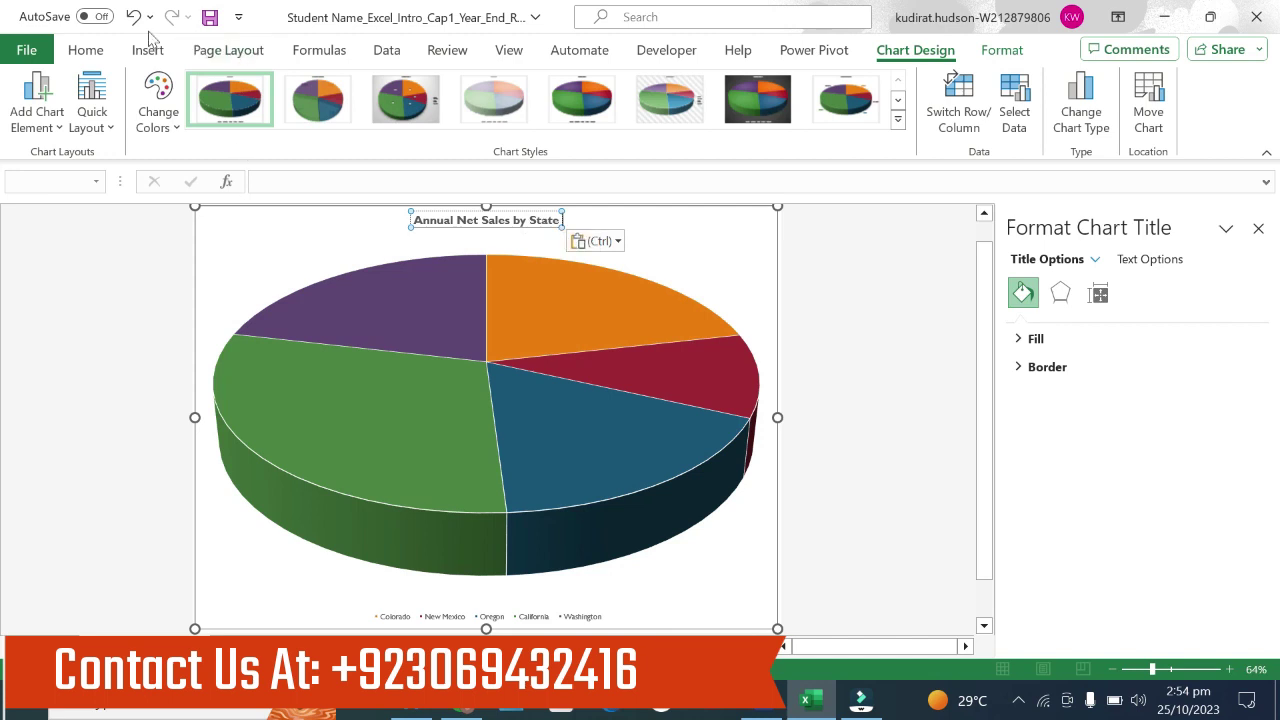
Step: Set the chart title's font size to 36
click(86, 48)
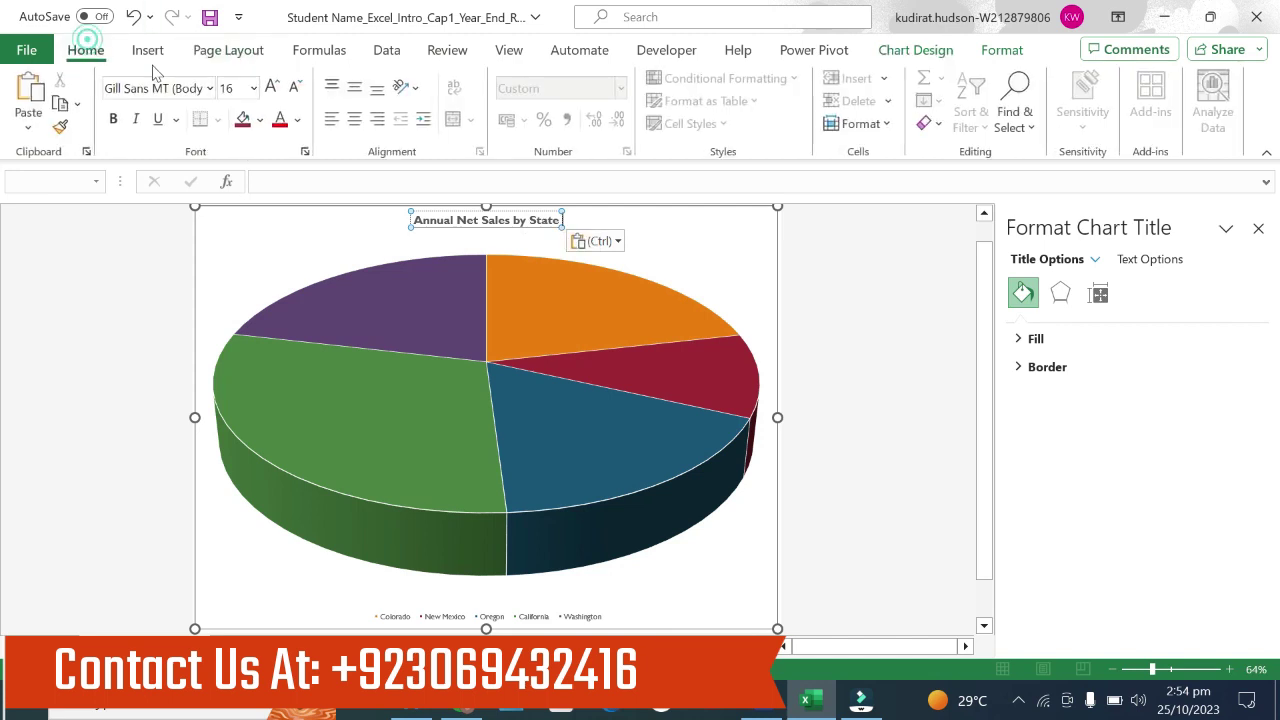
click(254, 90)
key(Escape)
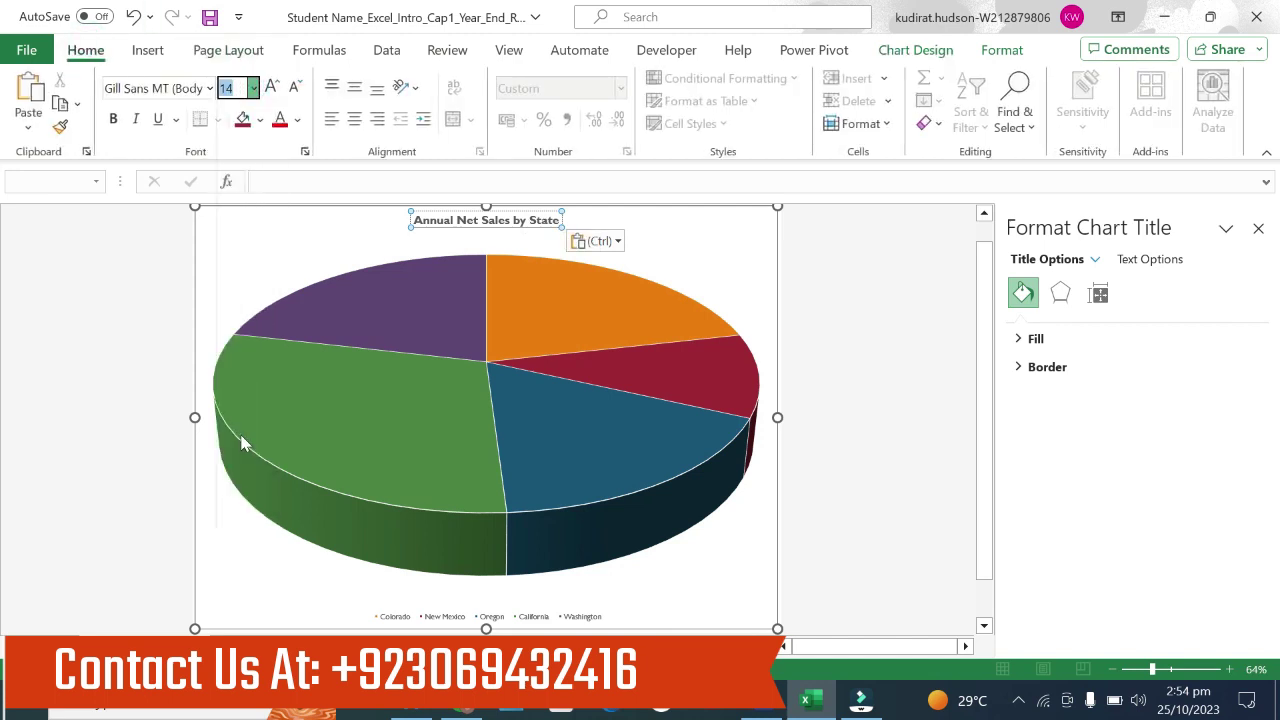
click(243, 444)
drag(560, 220, 405, 220)
click(548, 165)
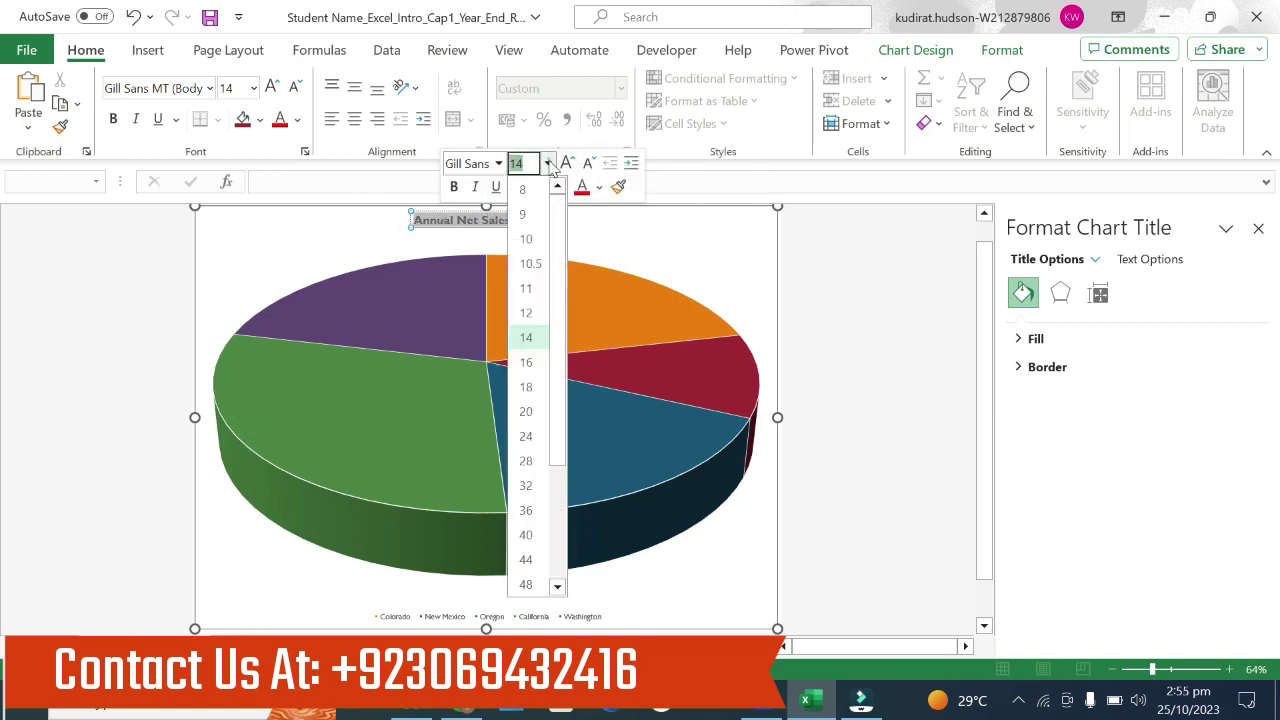
click(525, 510)
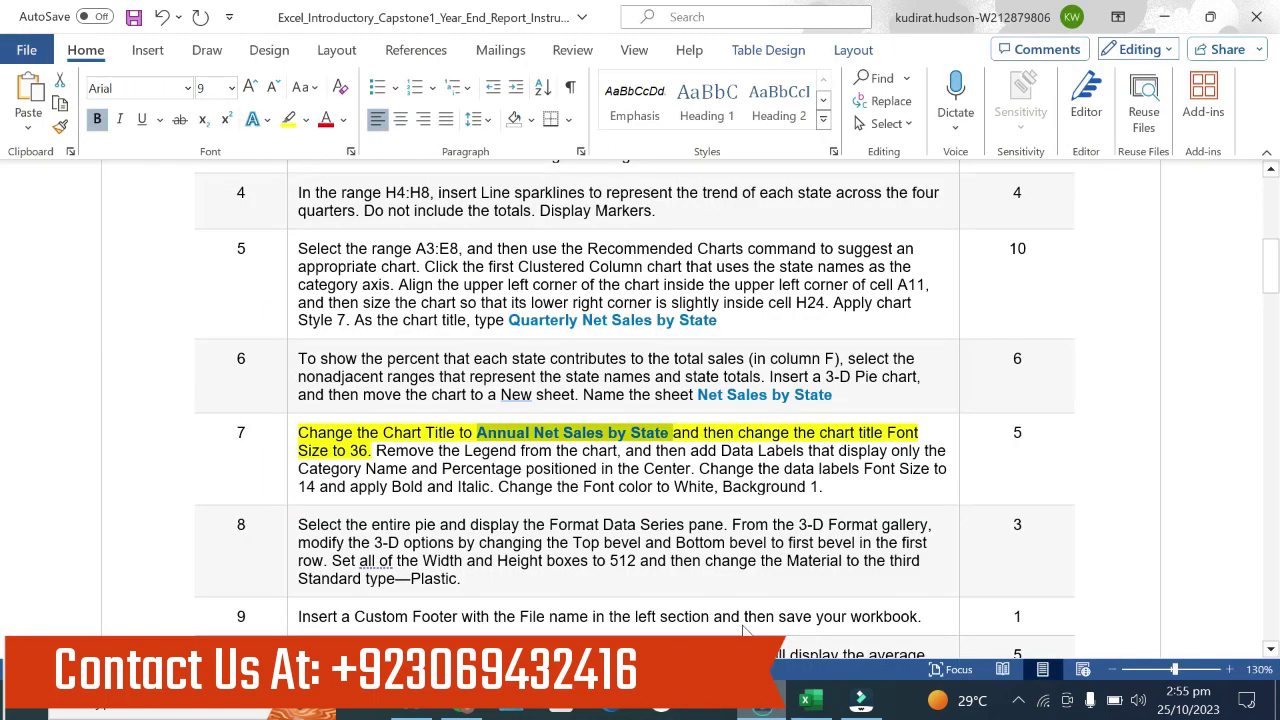
Step: Swap step 7's yellow highlight onto the 'Remove the Legend… in the Center' instruction
click(760, 705)
key(ctrl+z)
key(ctrl+z)
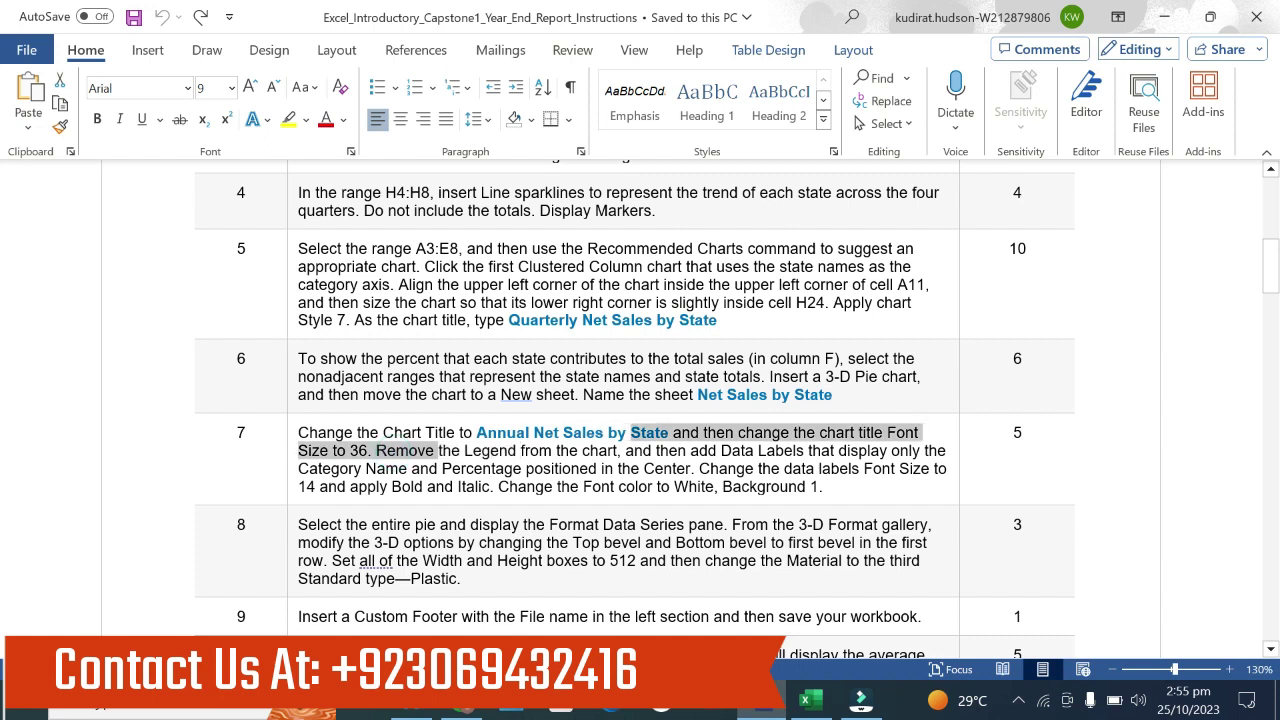
mouse_move(376, 450)
mouse_down()
mouse_move(757, 468)
mouse_move(428, 487)
mouse_move(688, 468)
mouse_up()
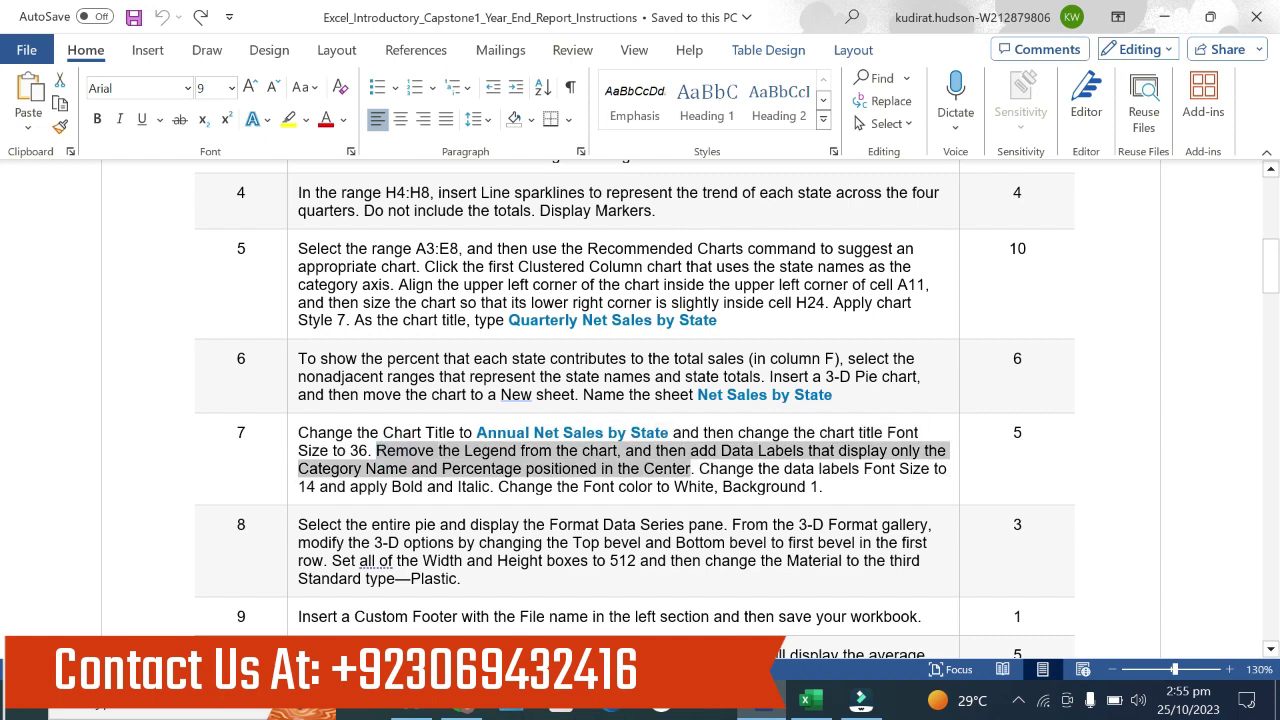
click(763, 438)
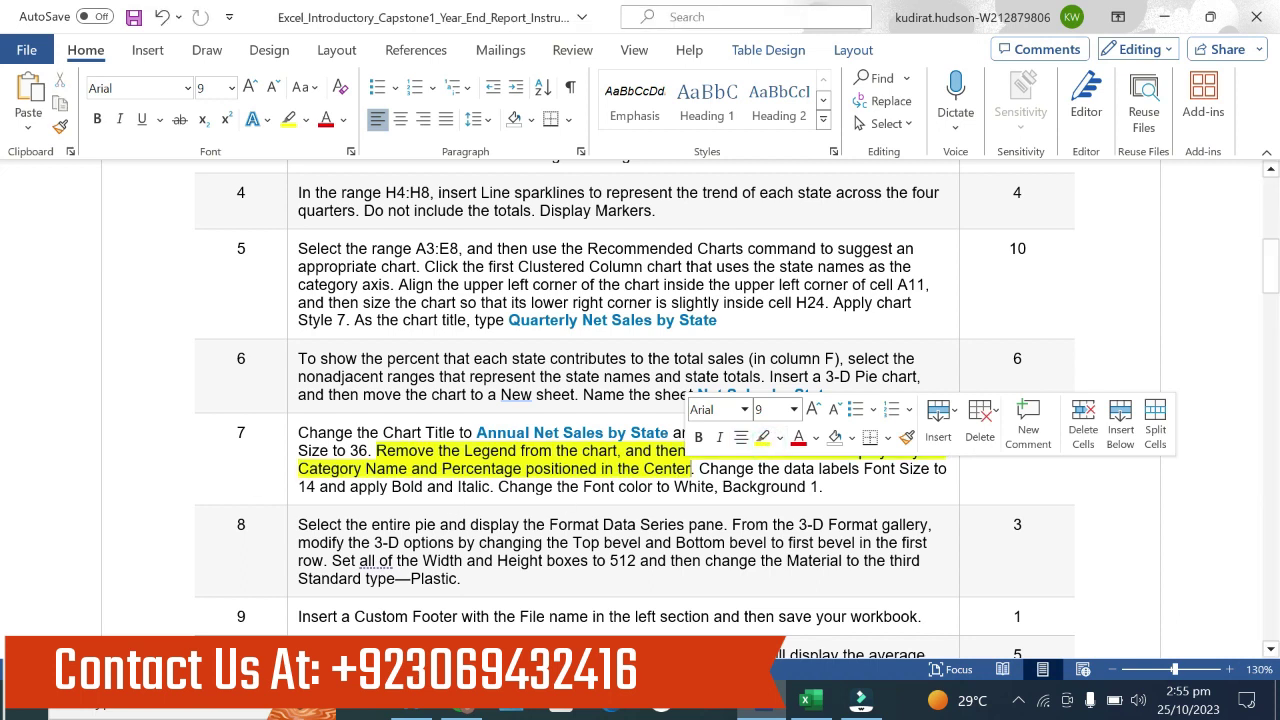
mouse_move(377, 450)
mouse_down()
mouse_move(783, 468)
mouse_move(836, 451)
mouse_up()
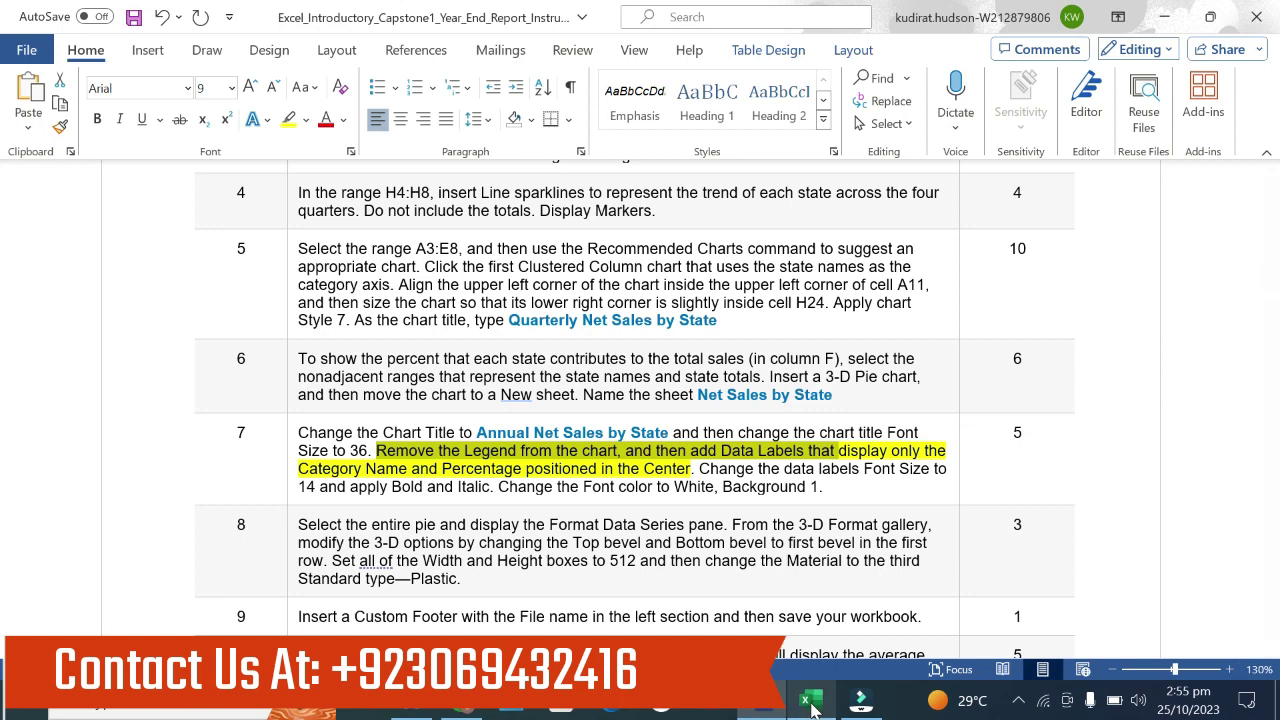
click(805, 700)
Step: Remove the chart legend and add data labels, opening their full formatting options
click(734, 281)
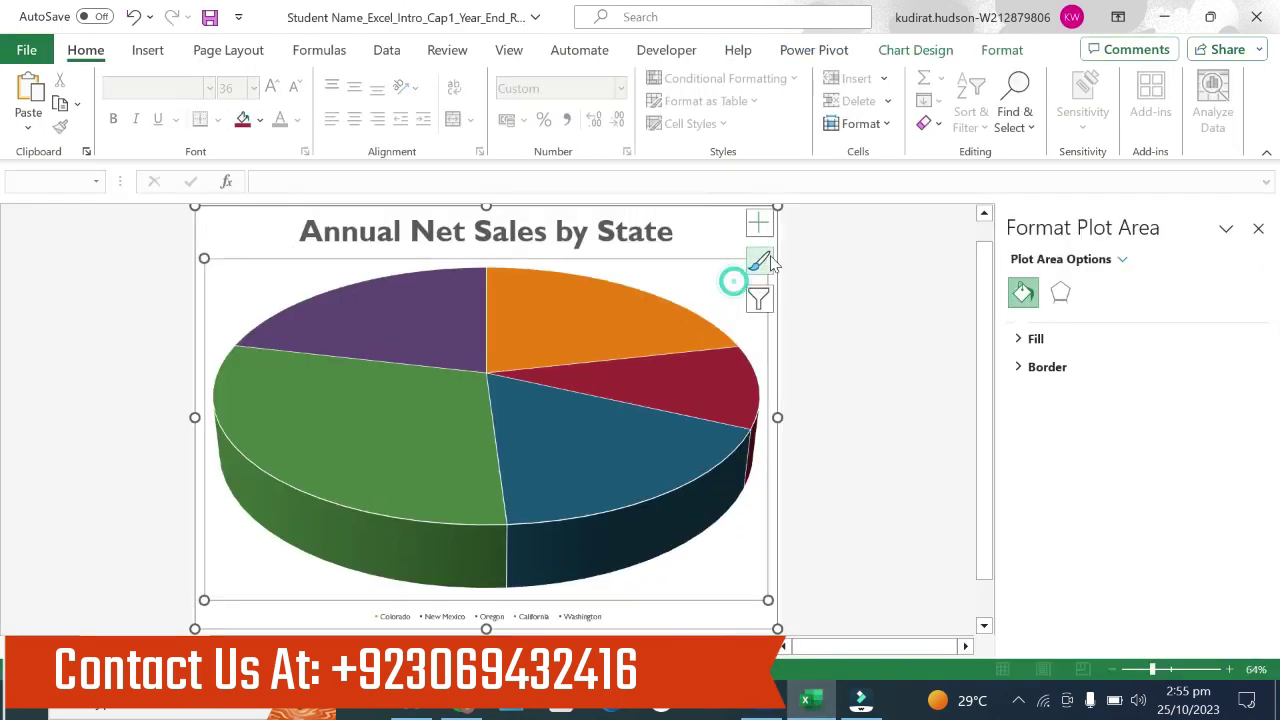
click(760, 220)
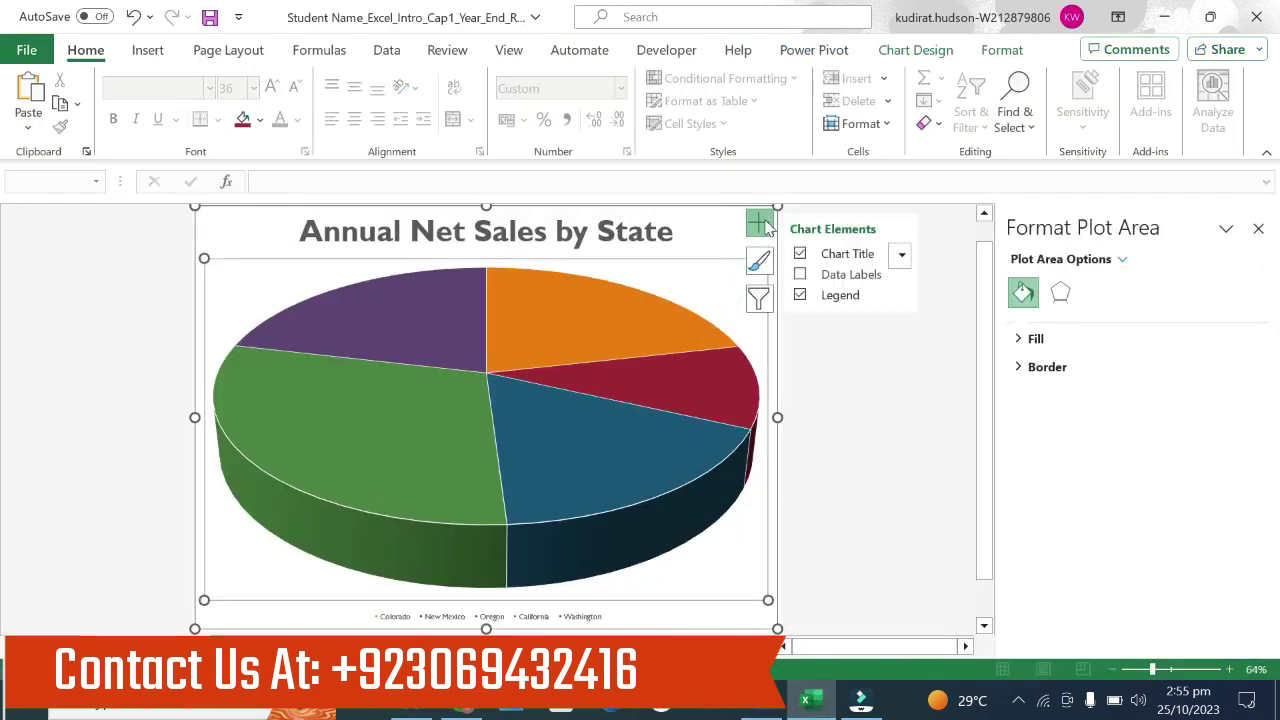
click(801, 275)
click(800, 295)
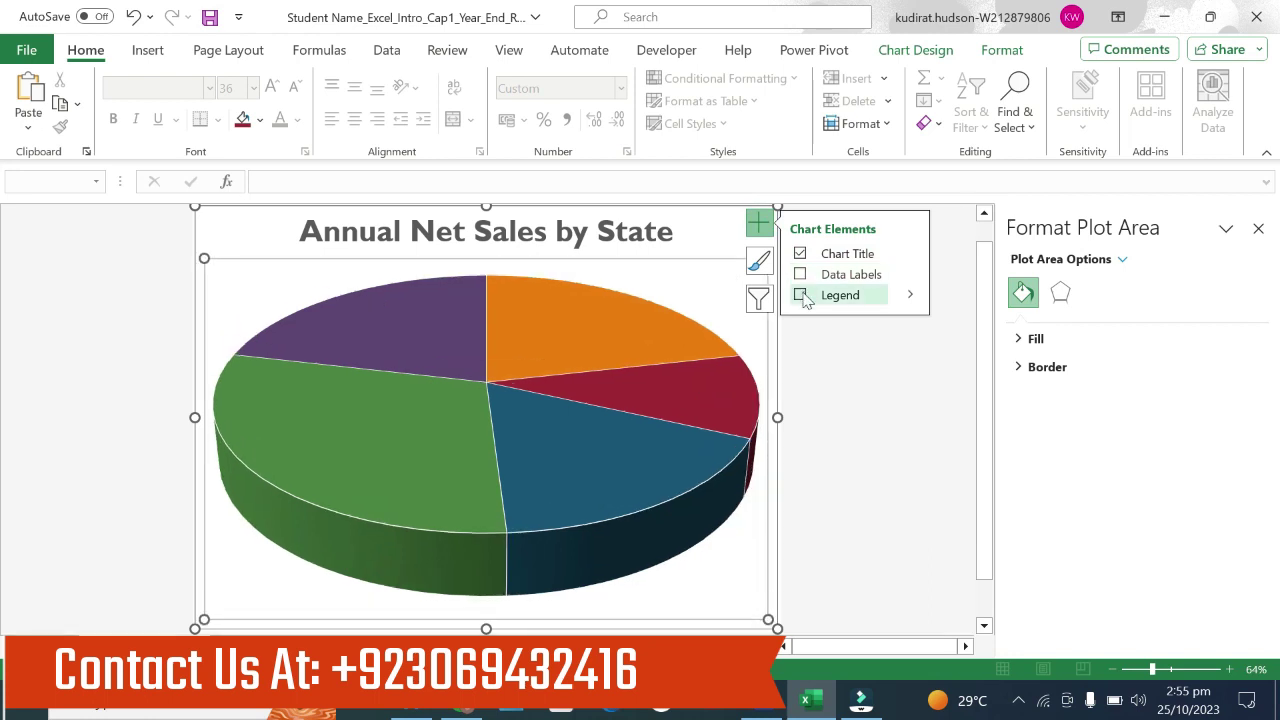
click(911, 276)
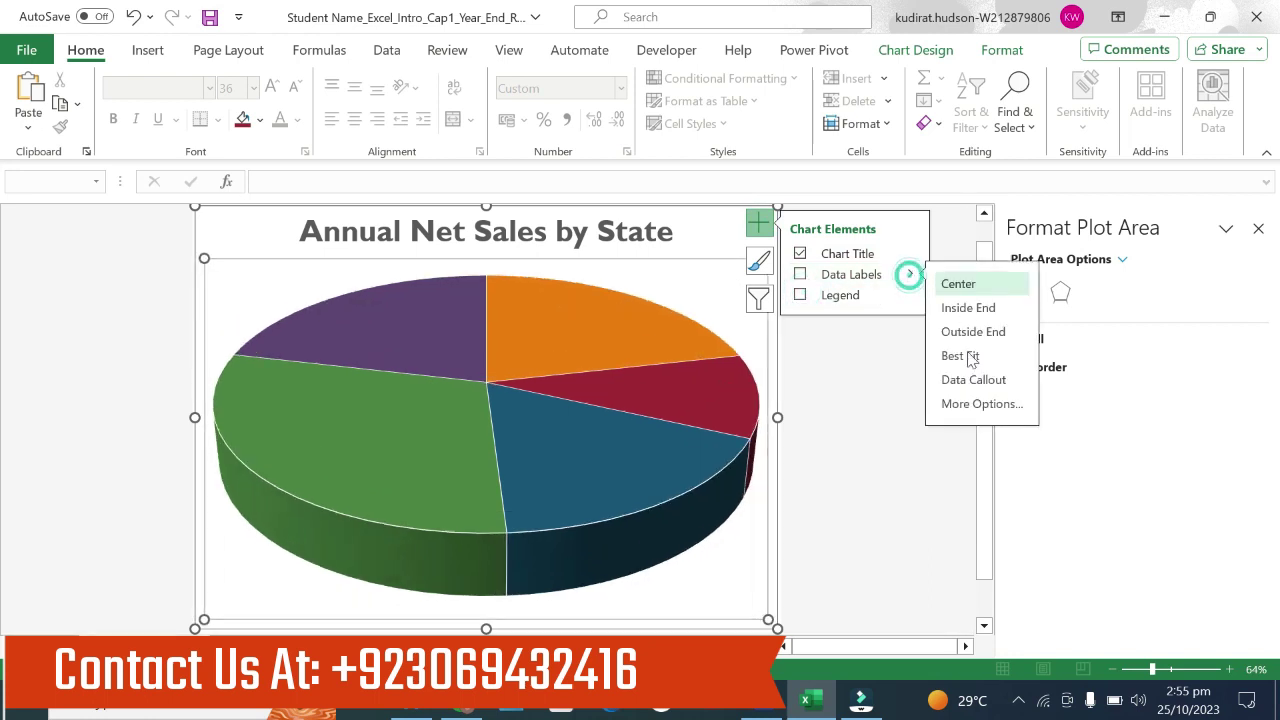
click(972, 403)
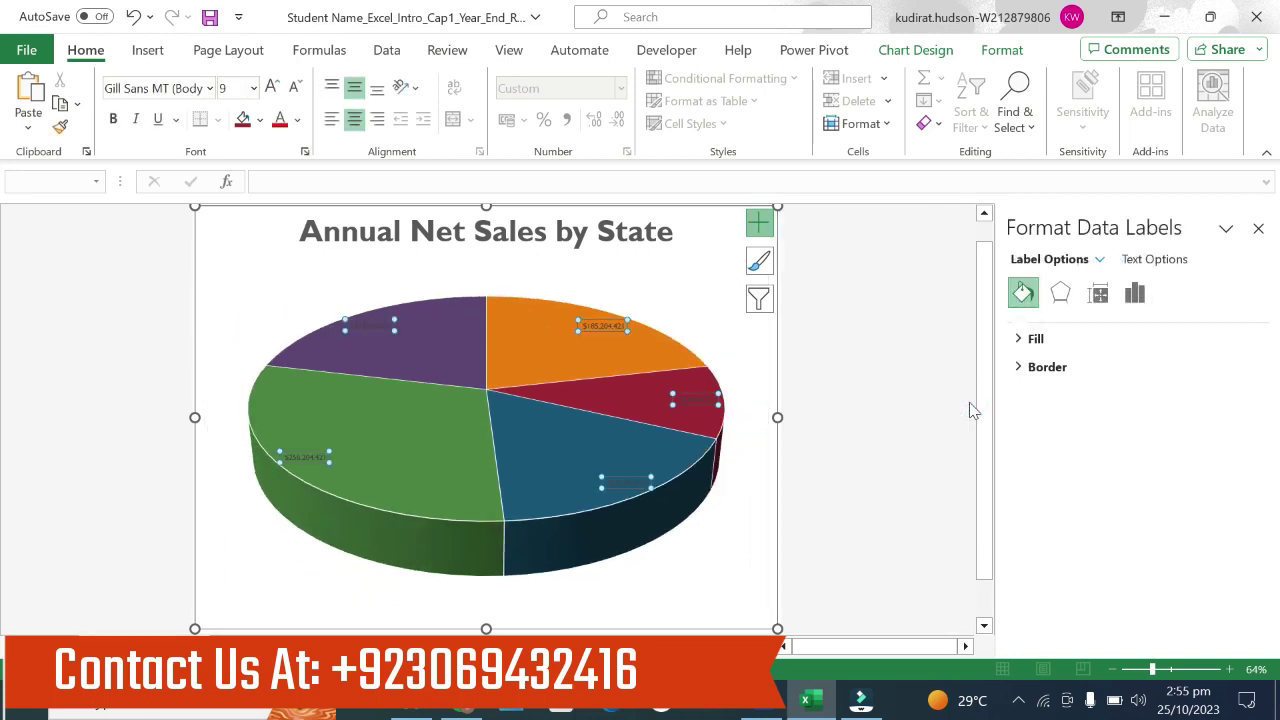
Step: Make labels show Category Name and Percentage only, without leader lines, positioned Center
click(1134, 300)
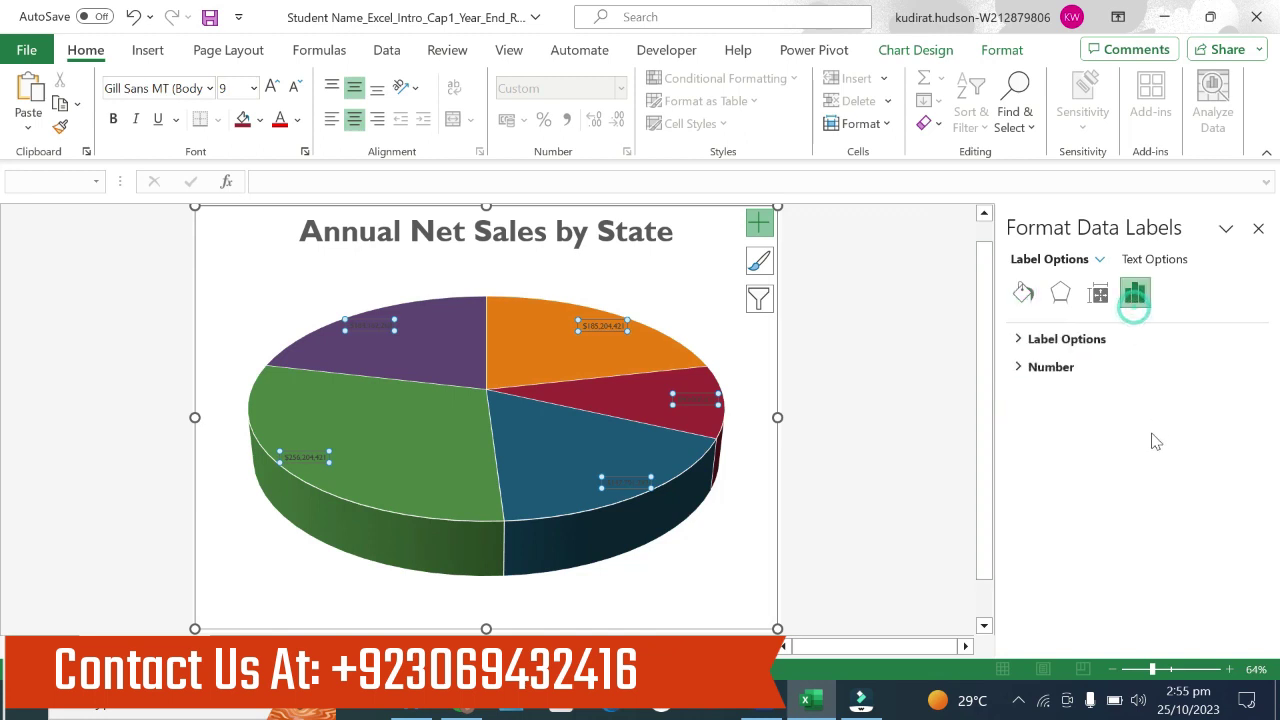
click(1060, 339)
drag(1257, 457, 1260, 486)
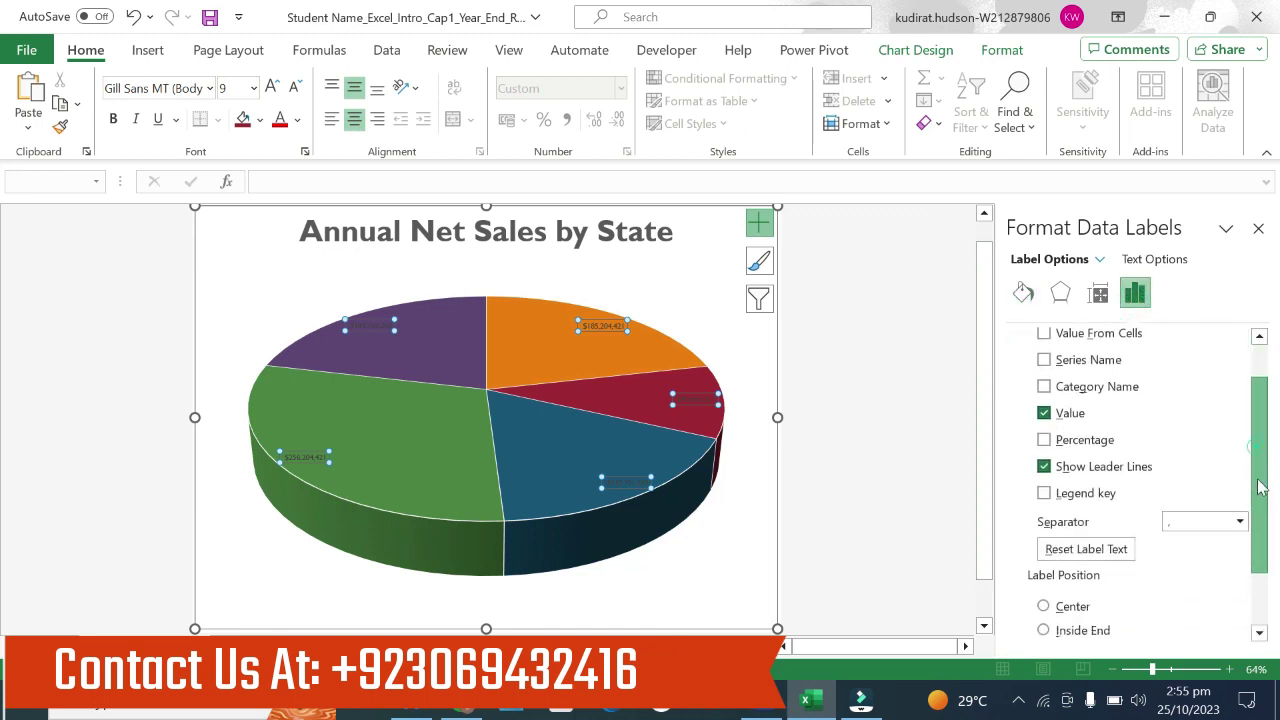
click(1044, 386)
click(1044, 413)
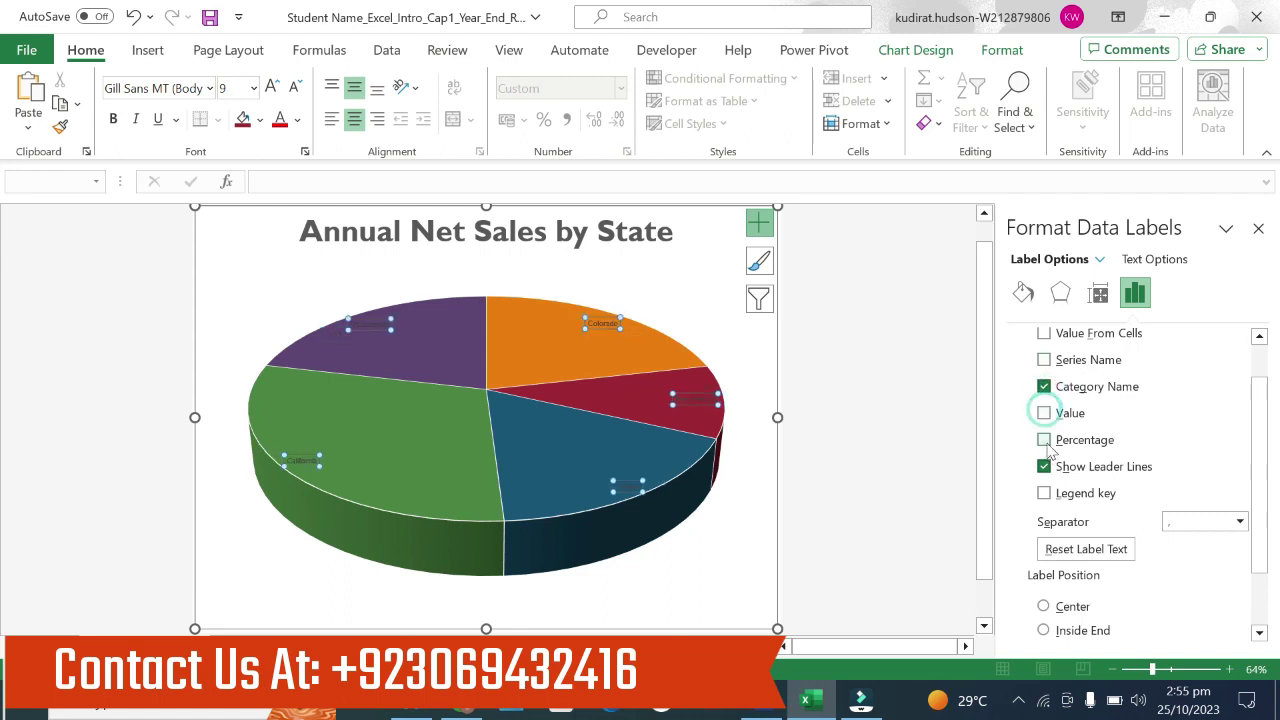
click(1044, 440)
click(1044, 466)
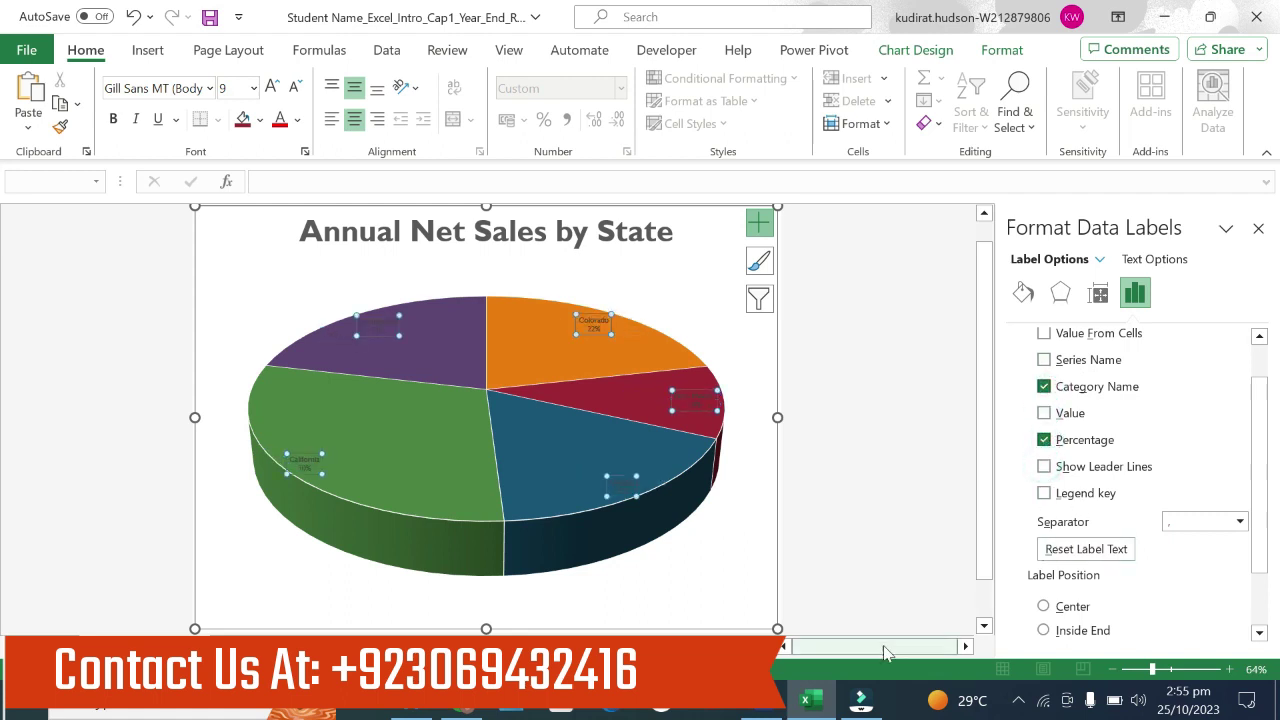
click(1050, 608)
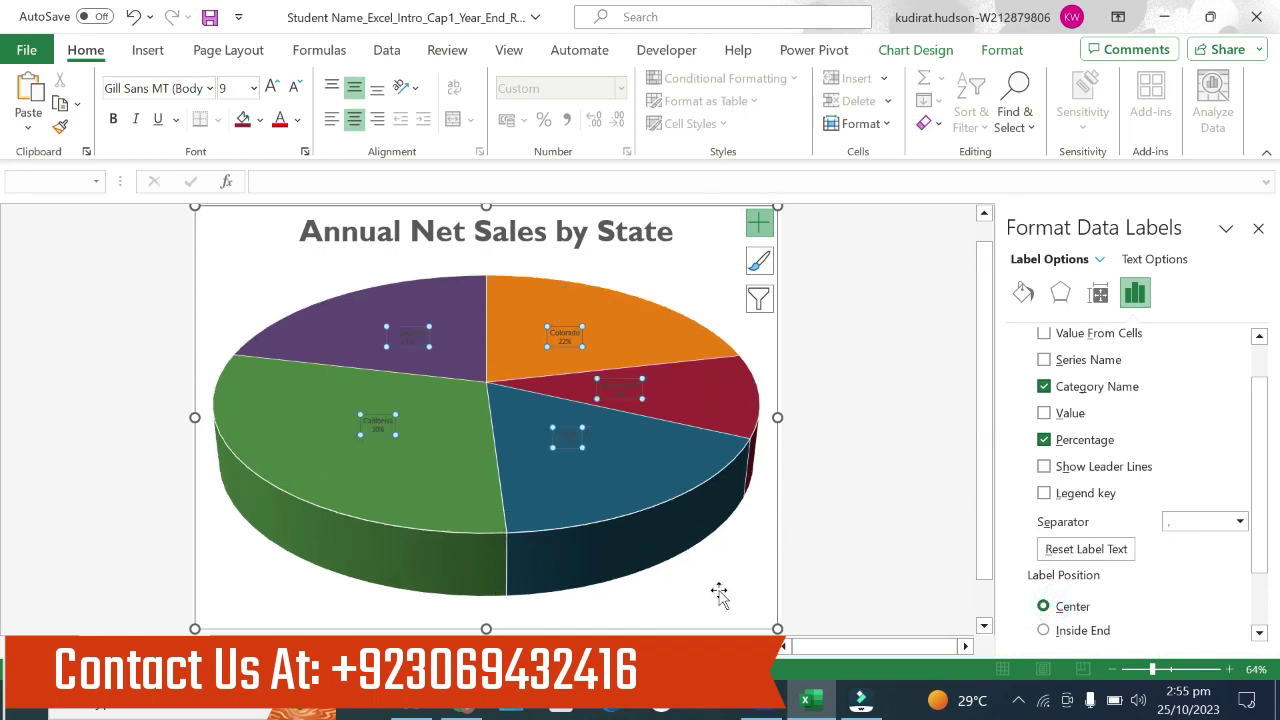
key(alt+Tab)
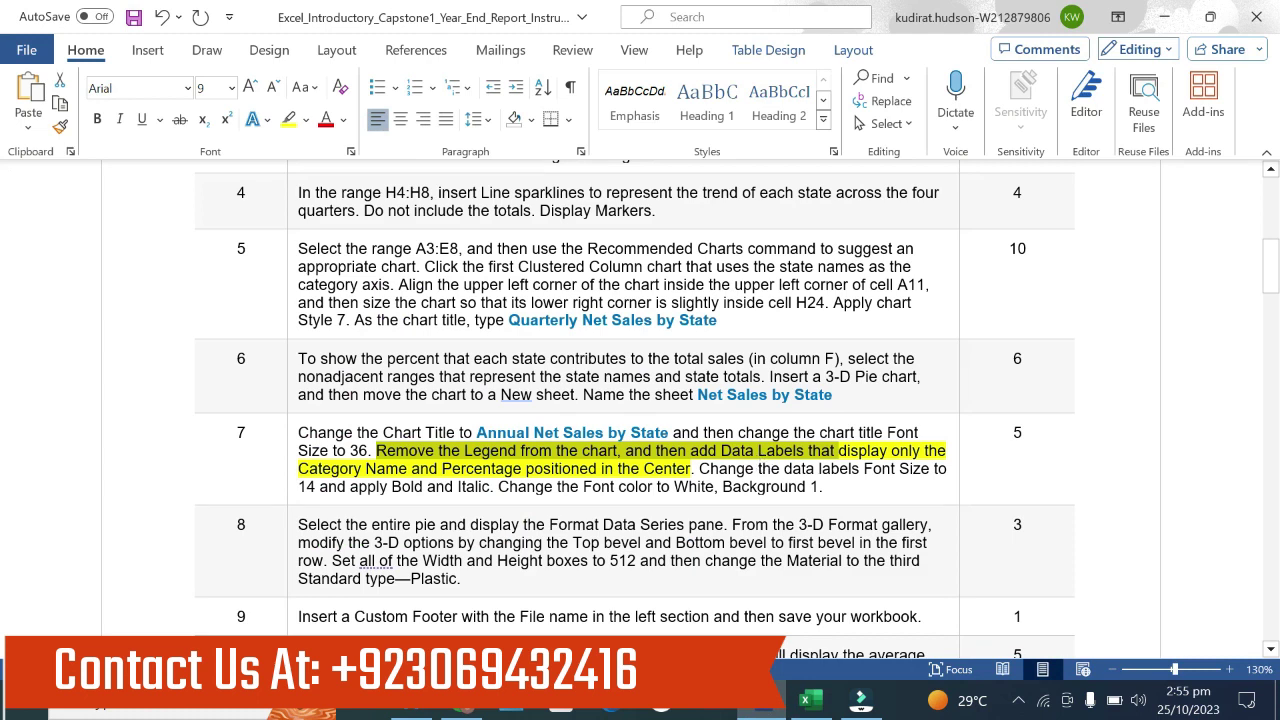
Step: Move the yellow highlight onto step 7's data-label 14 pt, Bold and Italic sentence
key(ctrl+z)
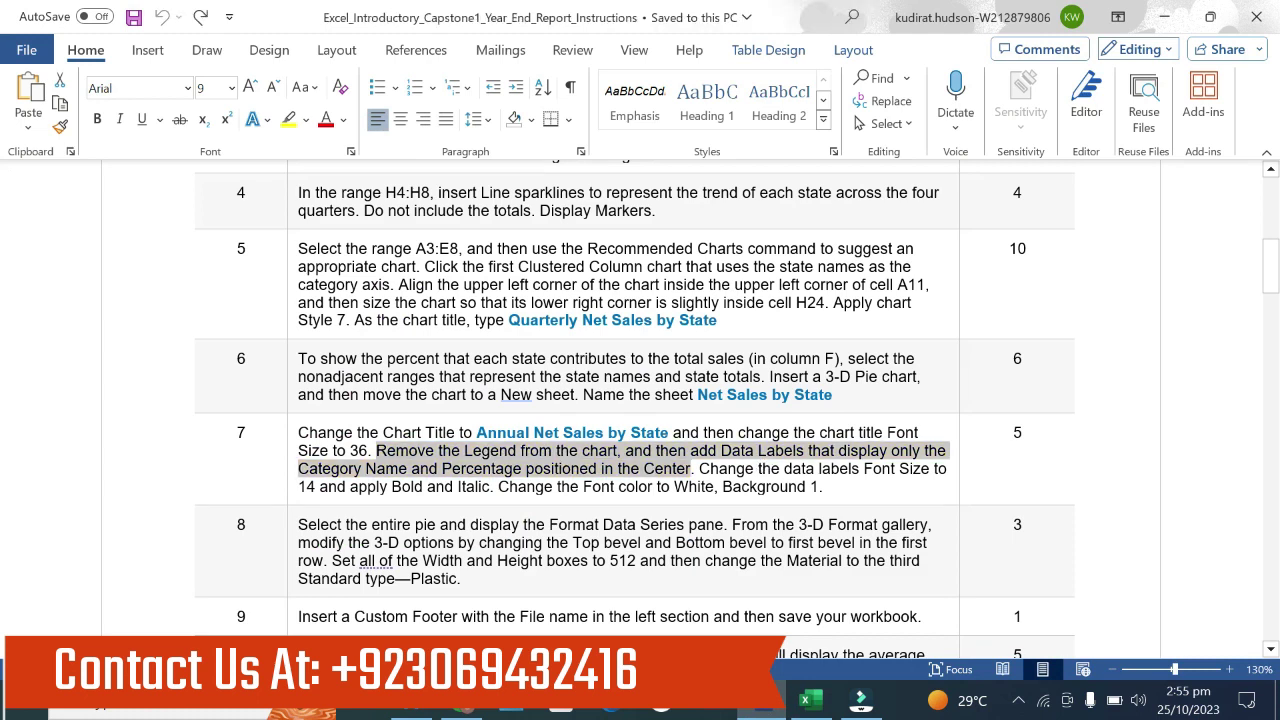
mouse_move(711, 468)
mouse_down()
mouse_move(665, 487)
mouse_move(498, 487)
mouse_up()
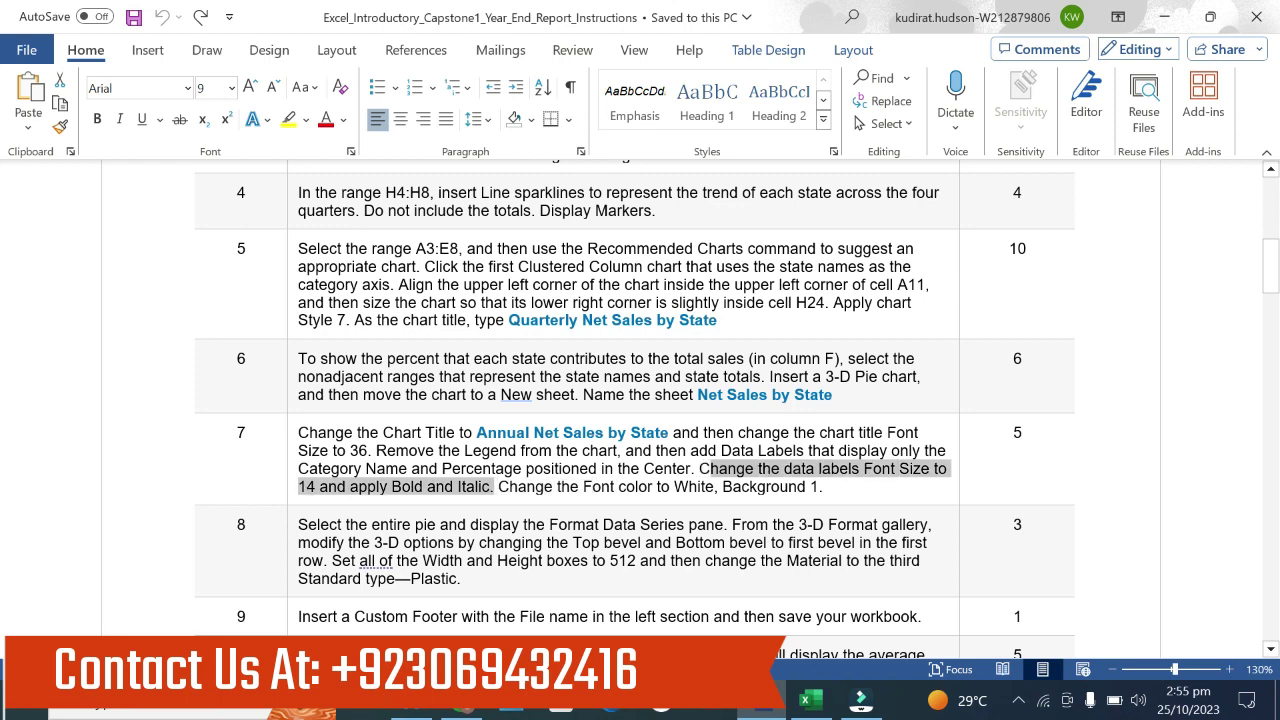
click(575, 456)
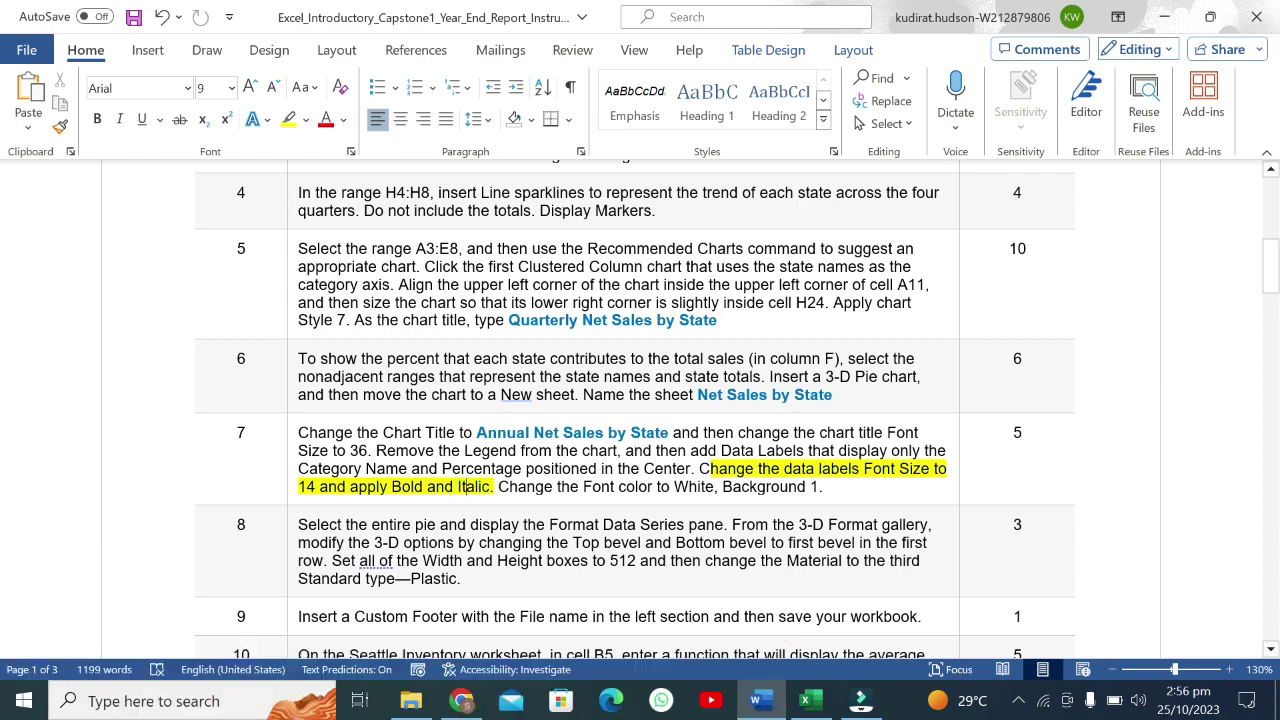
click(810, 701)
Step: Select all of the pie chart's data labels
click(563, 437)
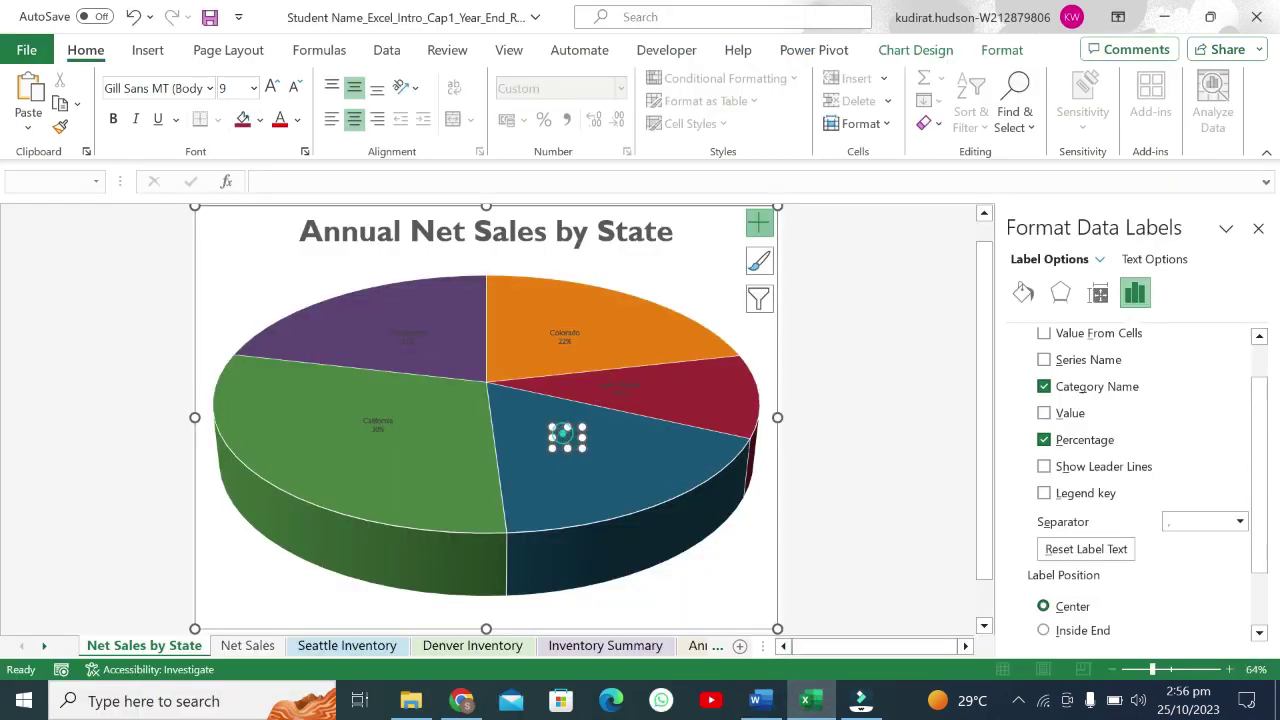
right_click(563, 437)
click(433, 376)
click(382, 425)
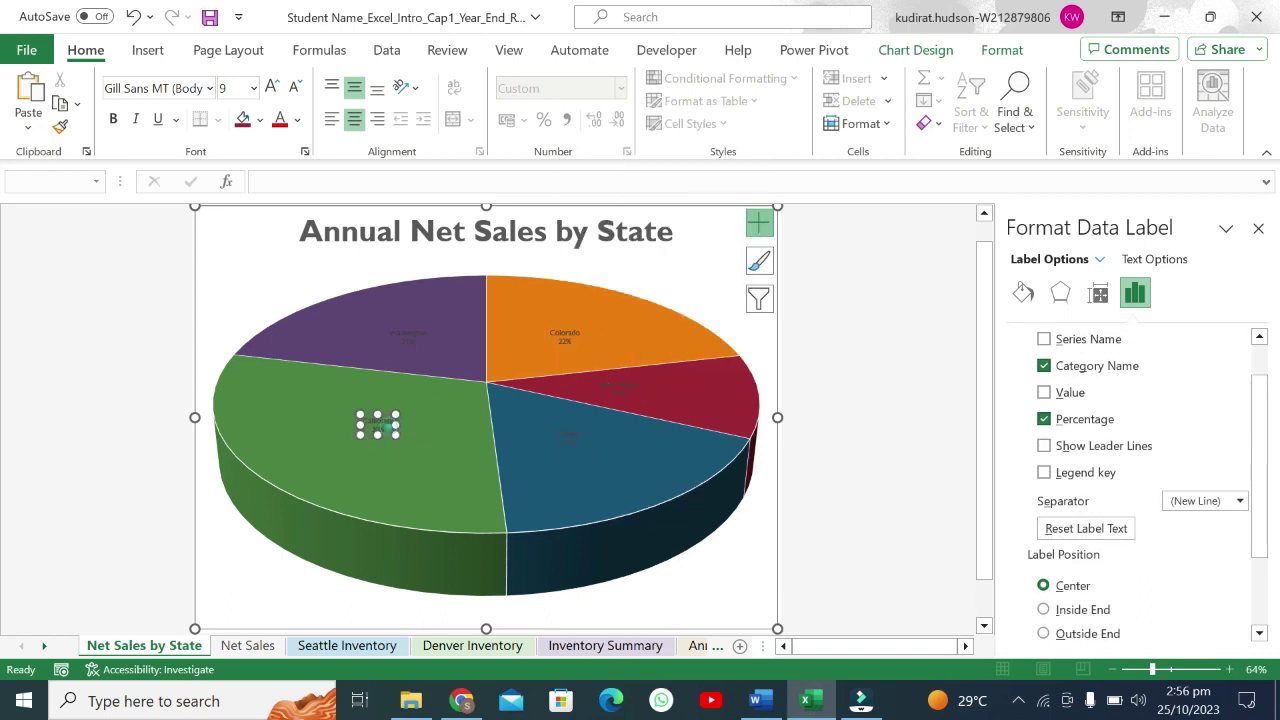
click(400, 337)
click(569, 463)
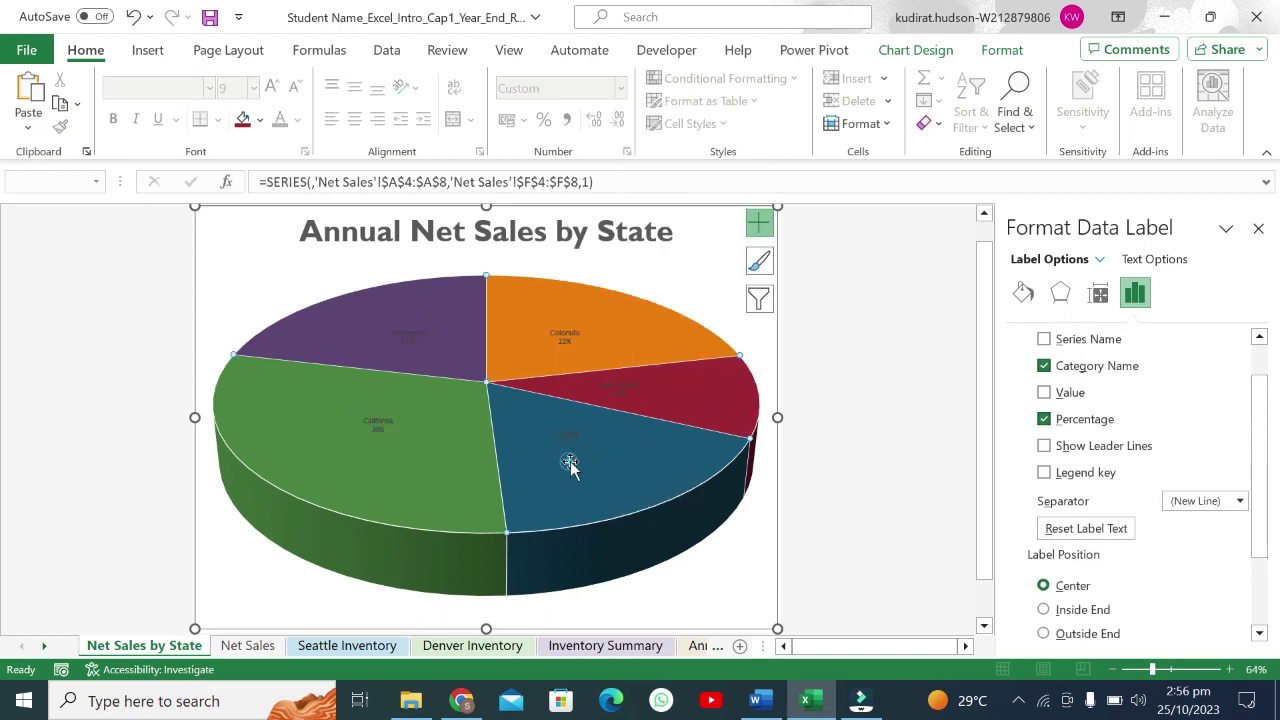
click(451, 428)
click(410, 422)
click(390, 424)
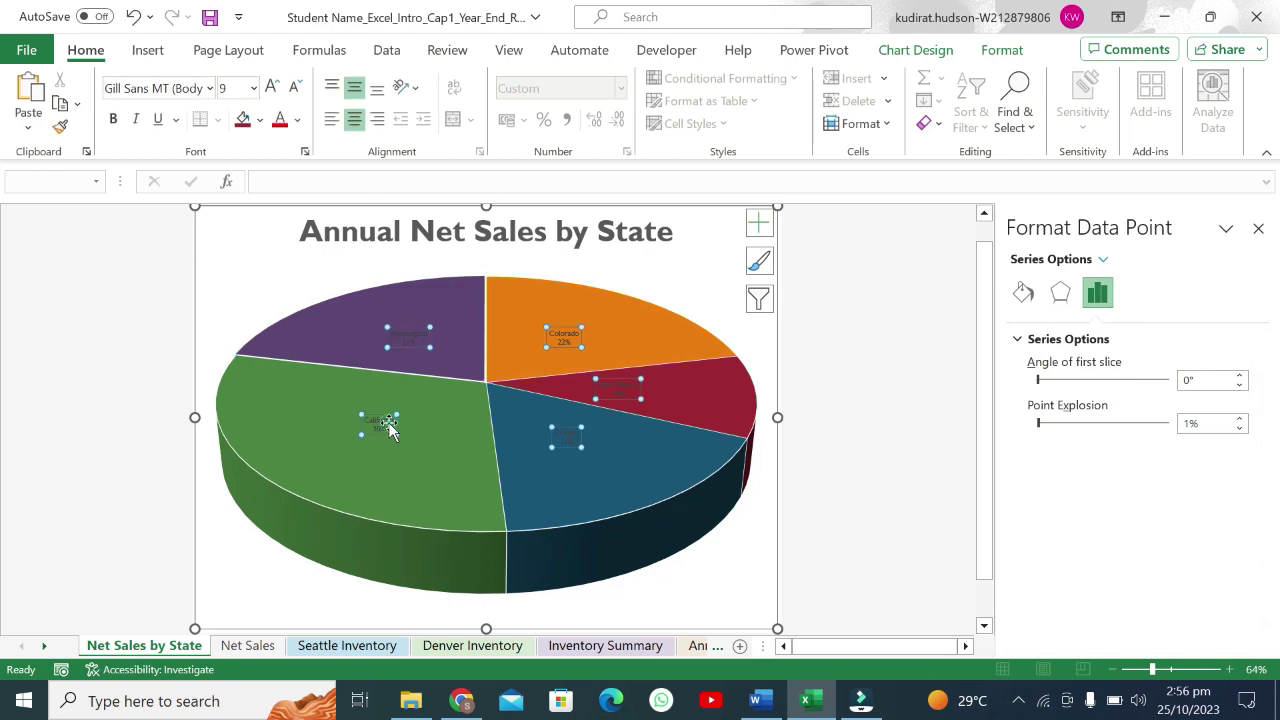
right_click(566, 436)
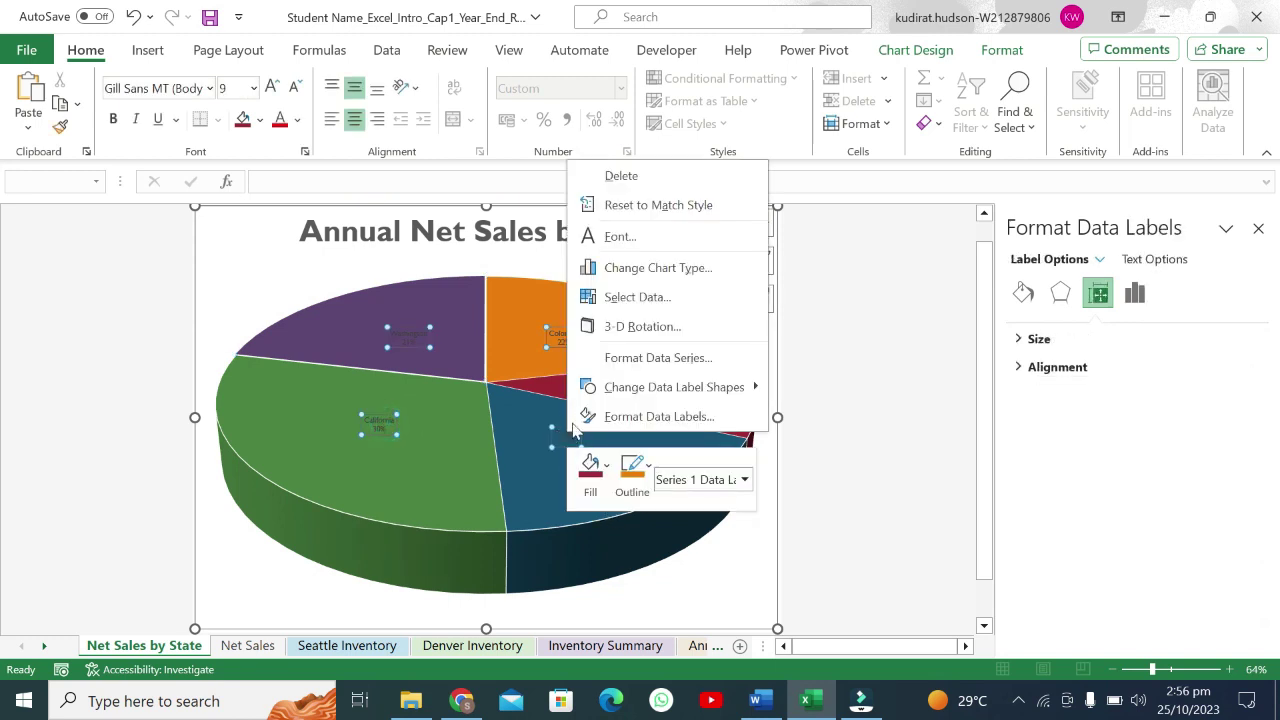
Step: In the labels' Font dialog, set size 14 and Bold Italic style
click(650, 250)
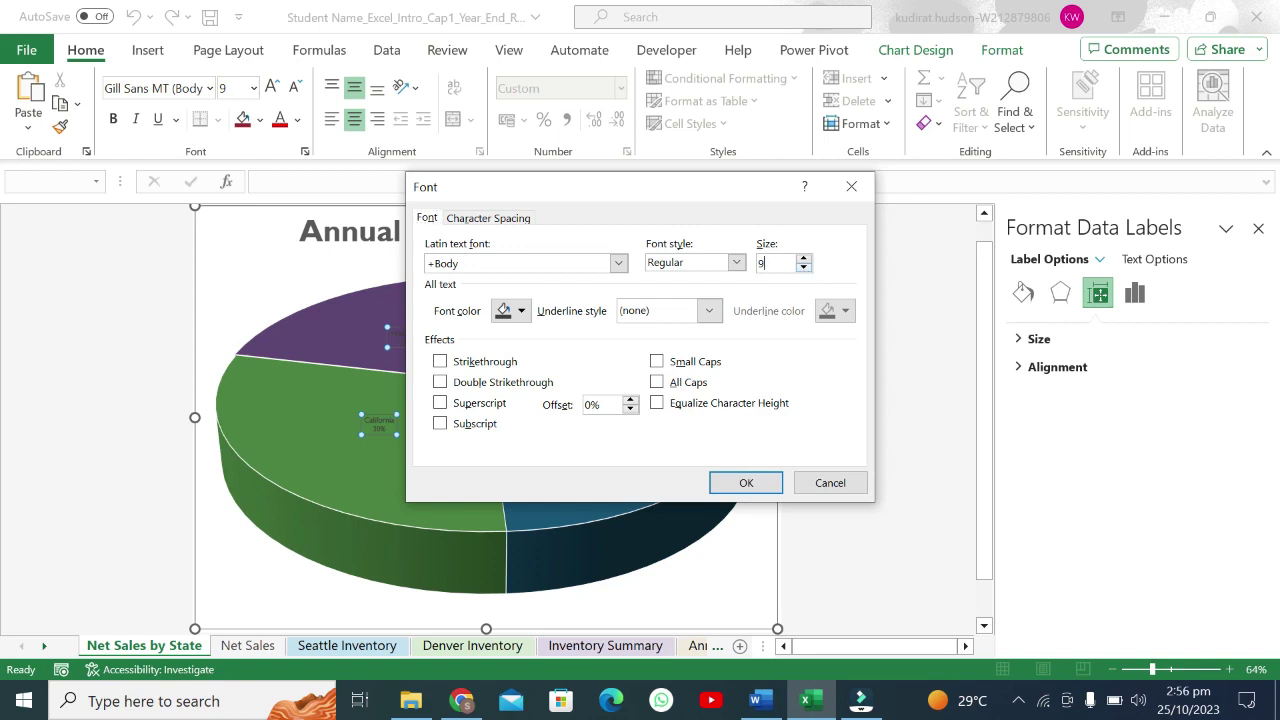
key(BackSpace)
text(14)
click(736, 262)
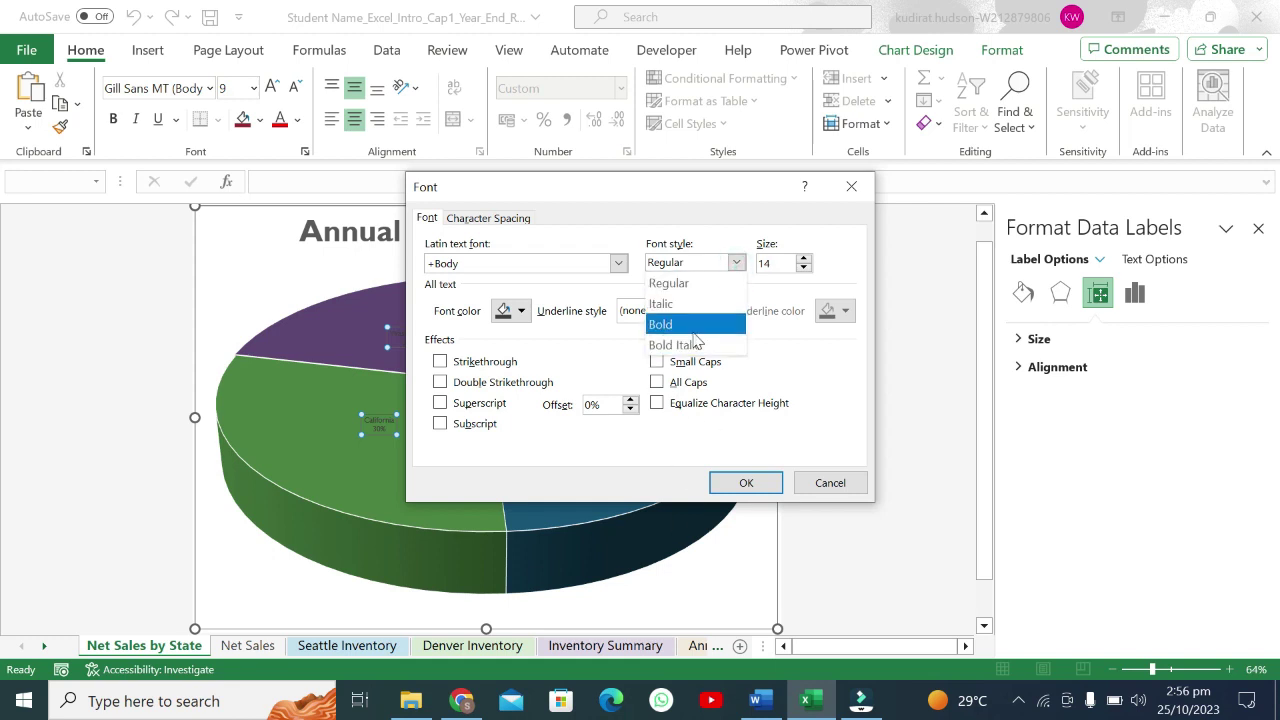
click(697, 344)
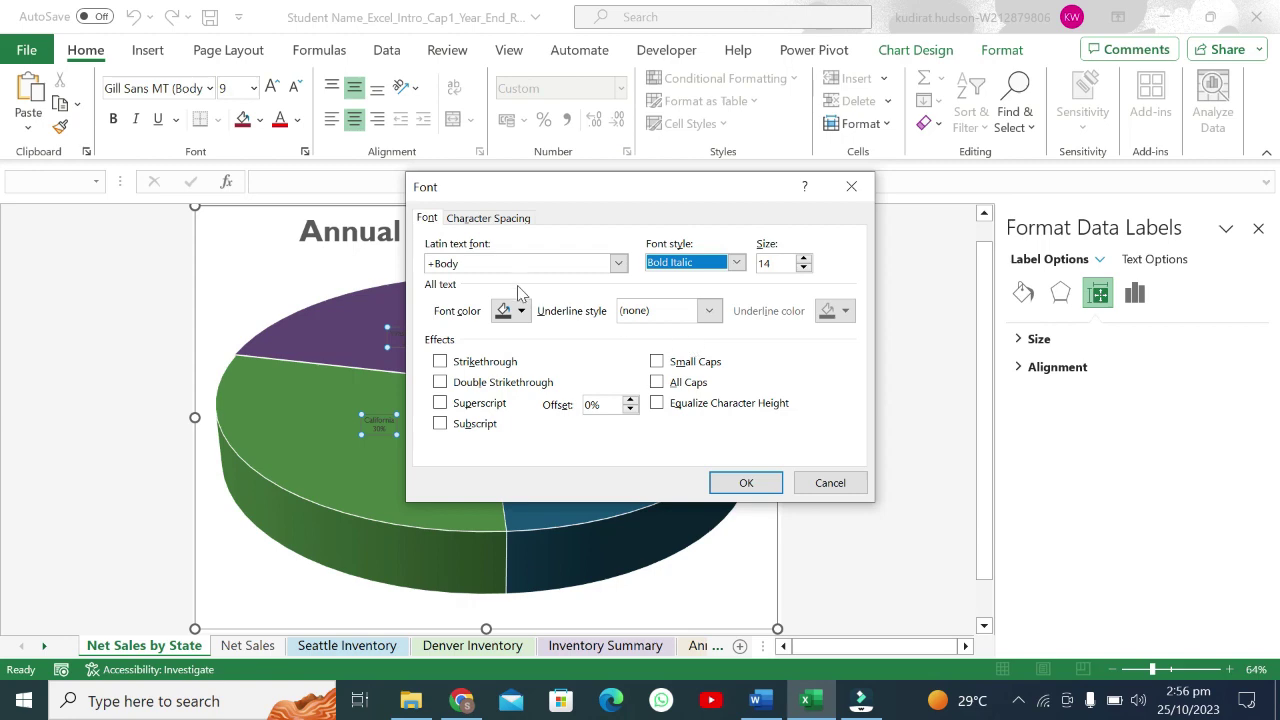
click(760, 700)
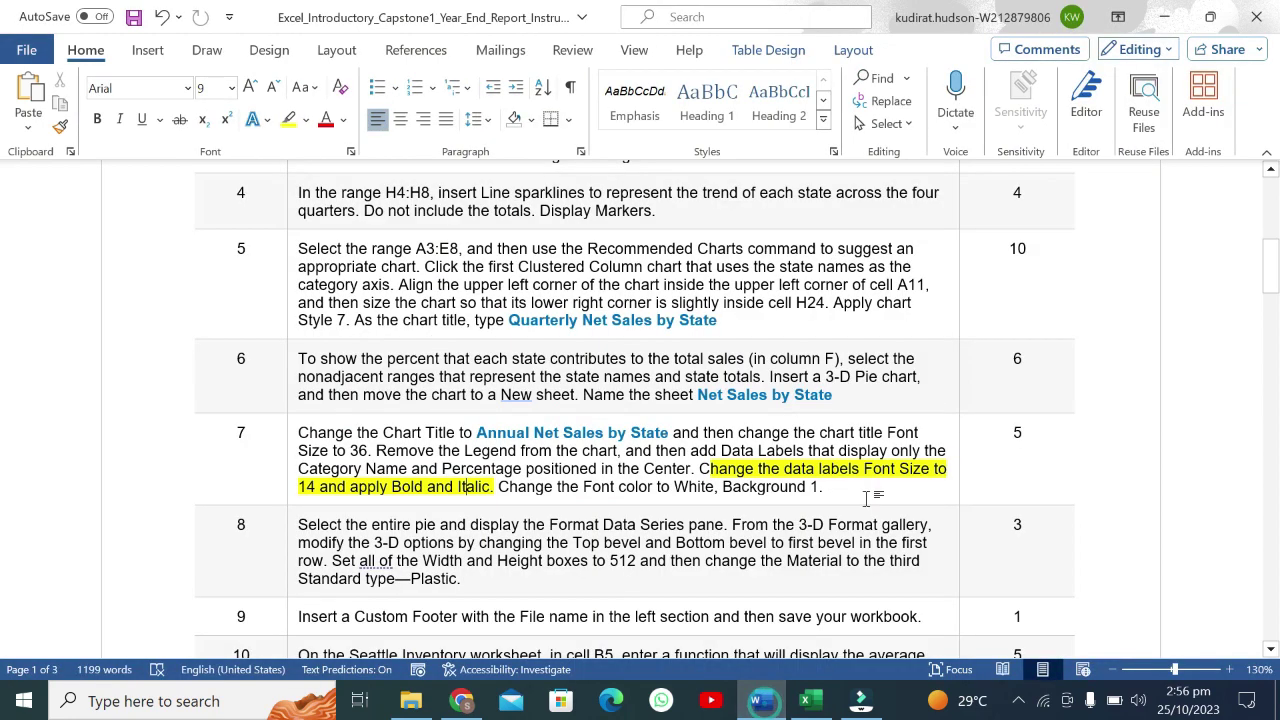
drag(819, 487, 498, 487)
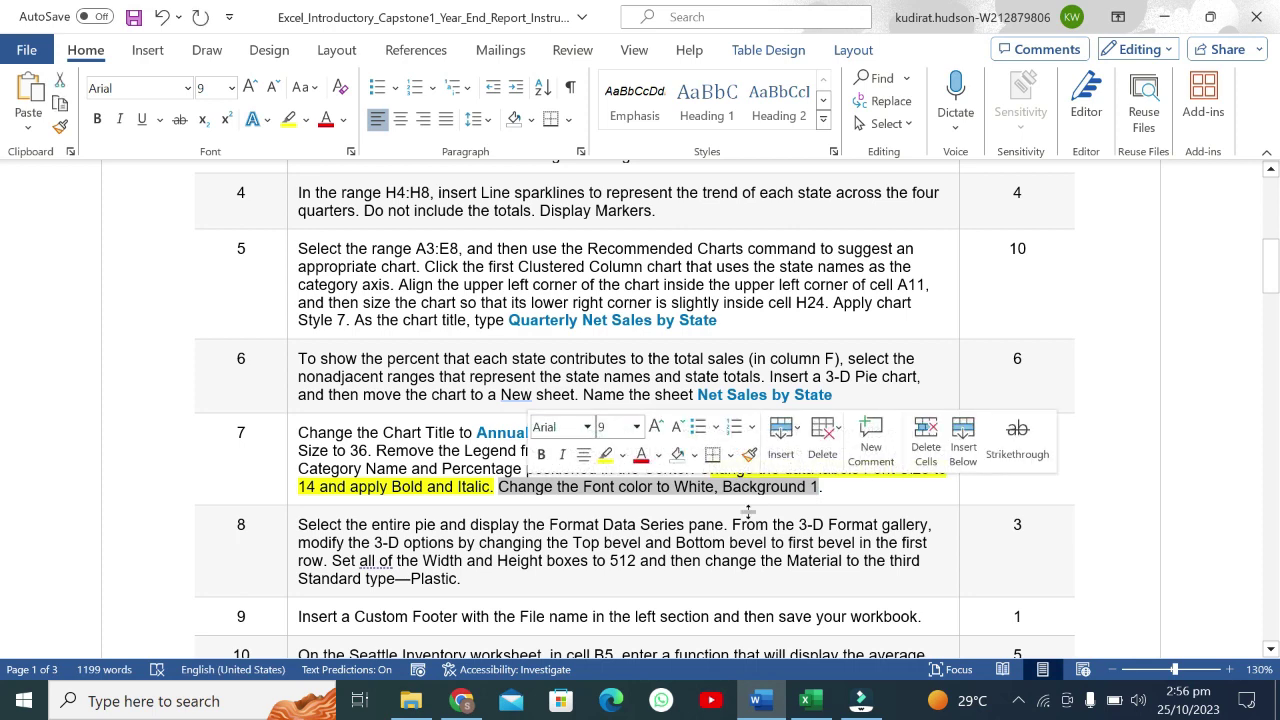
click(805, 700)
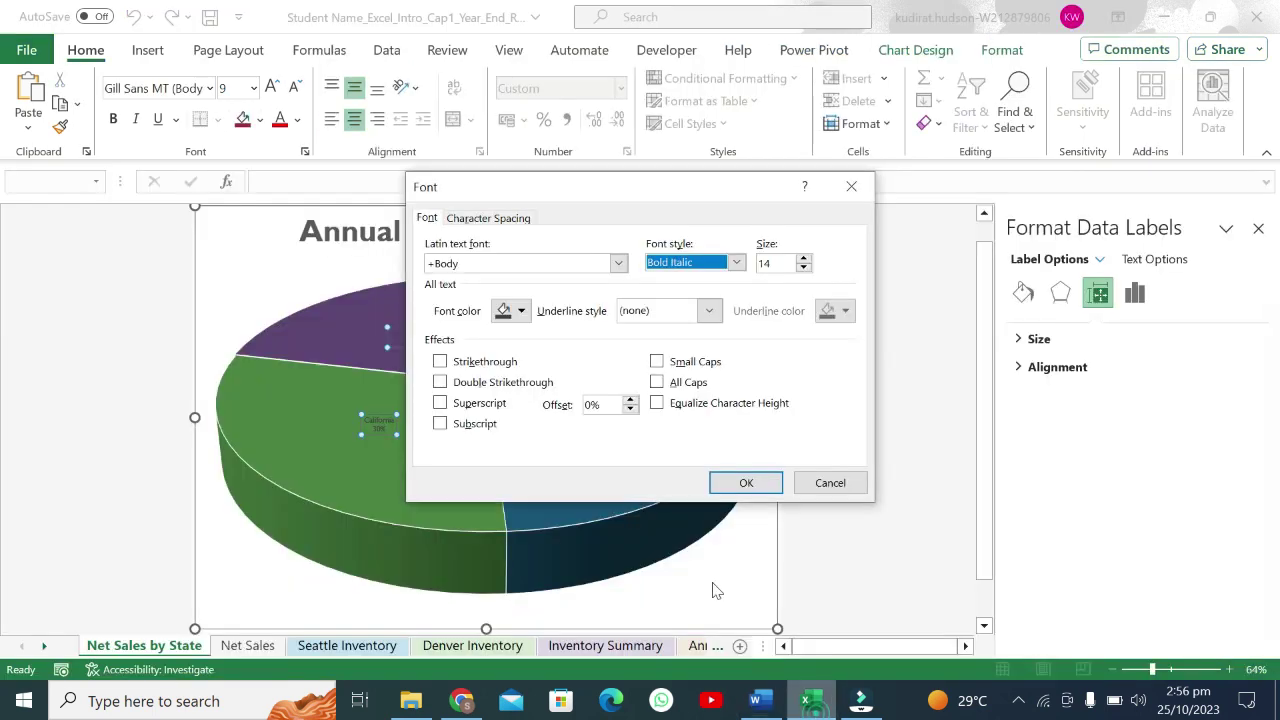
Step: Make the data label font White, Background 1, apply it, and undo the instruction's highlight in Word
click(520, 311)
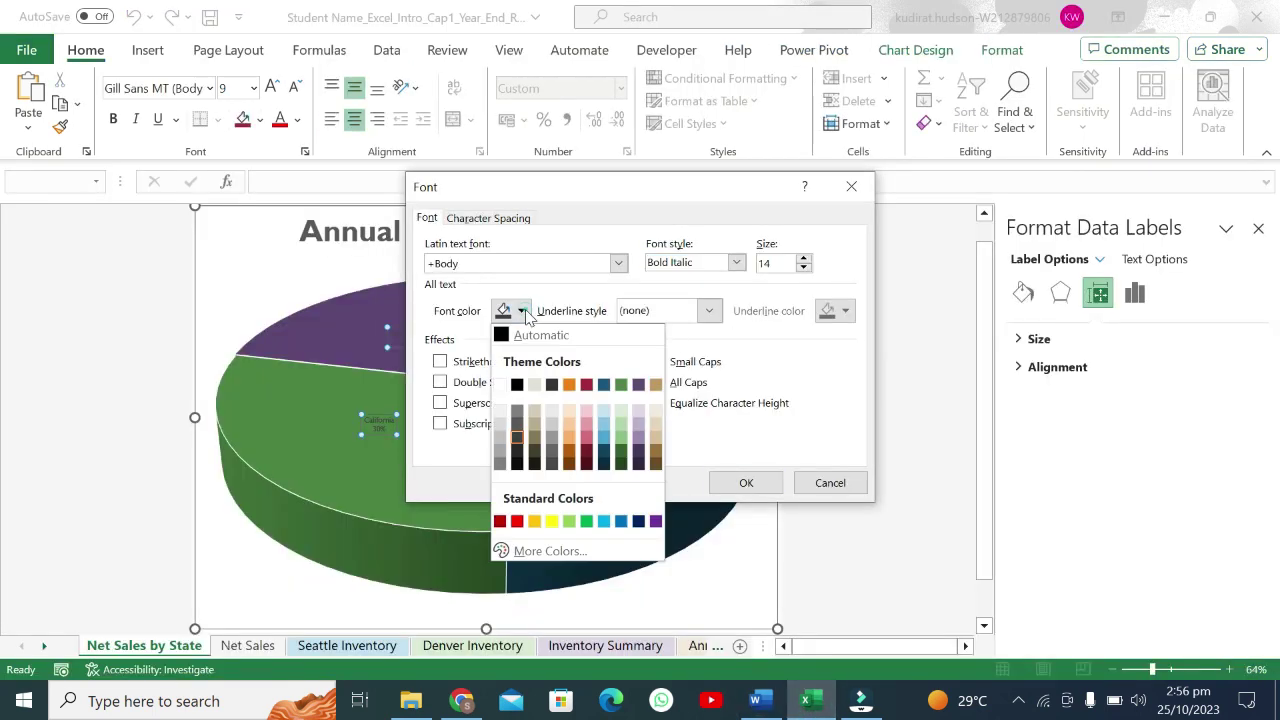
click(500, 385)
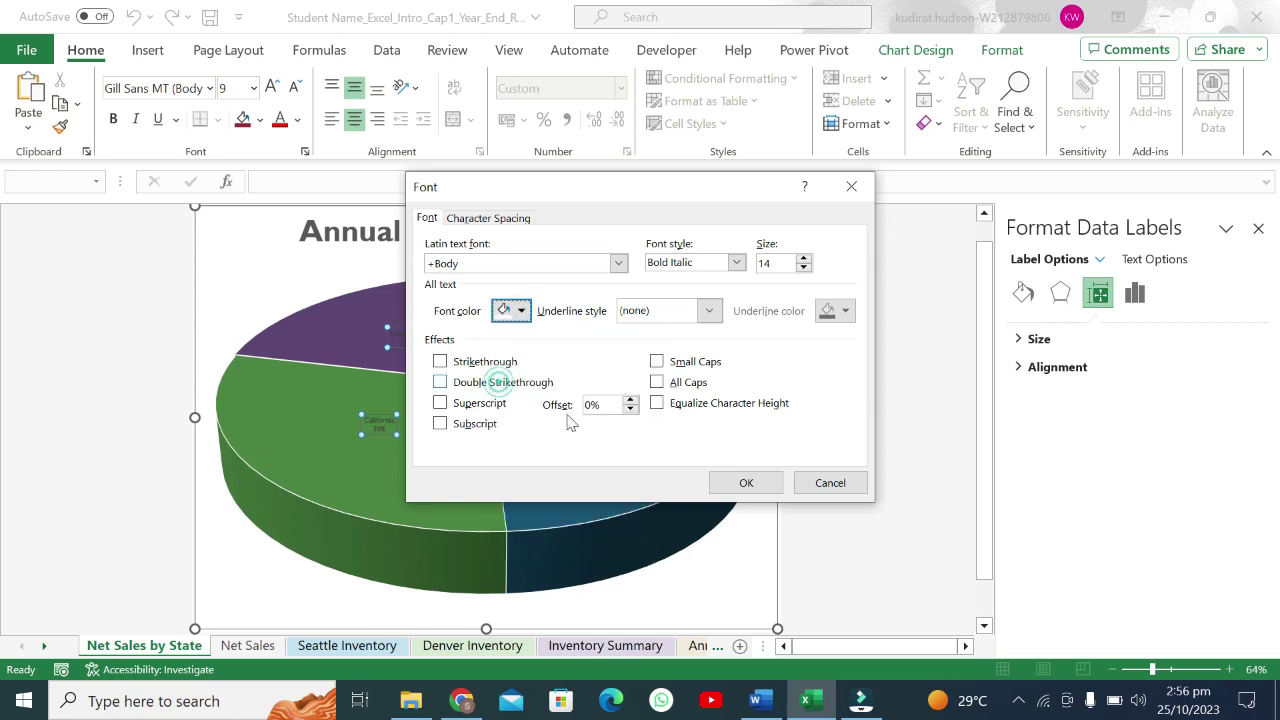
click(745, 482)
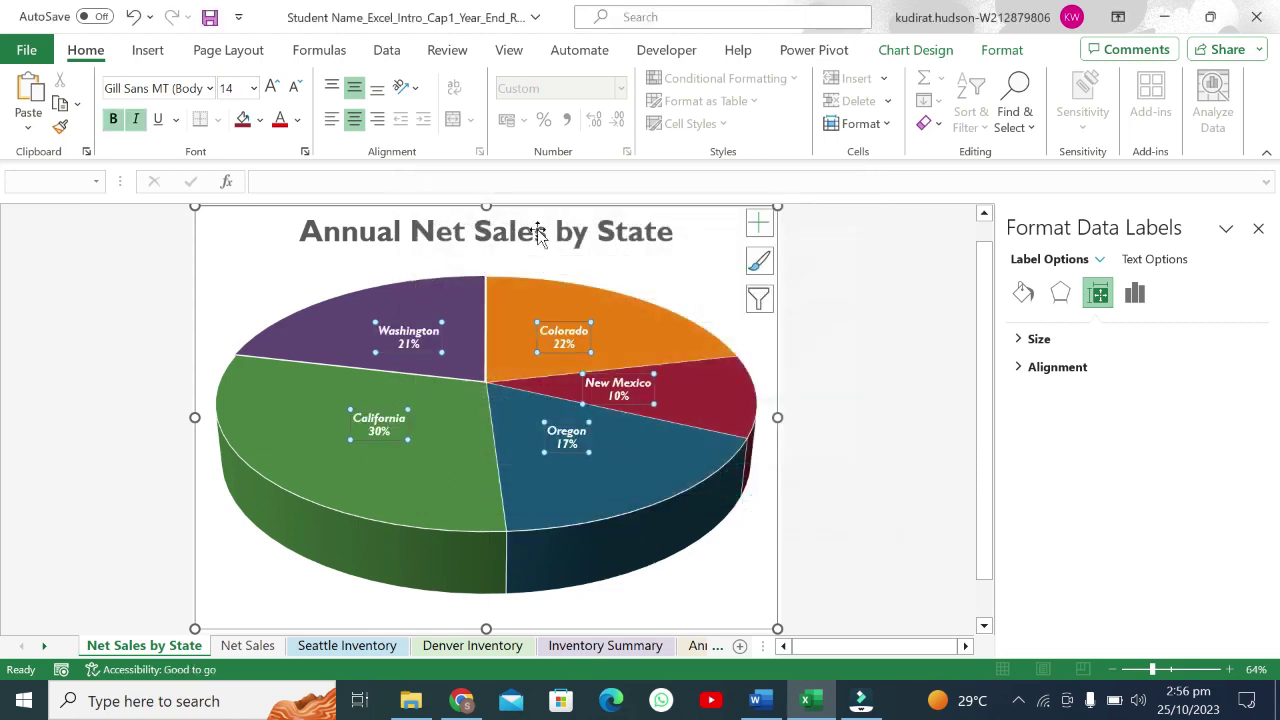
click(757, 700)
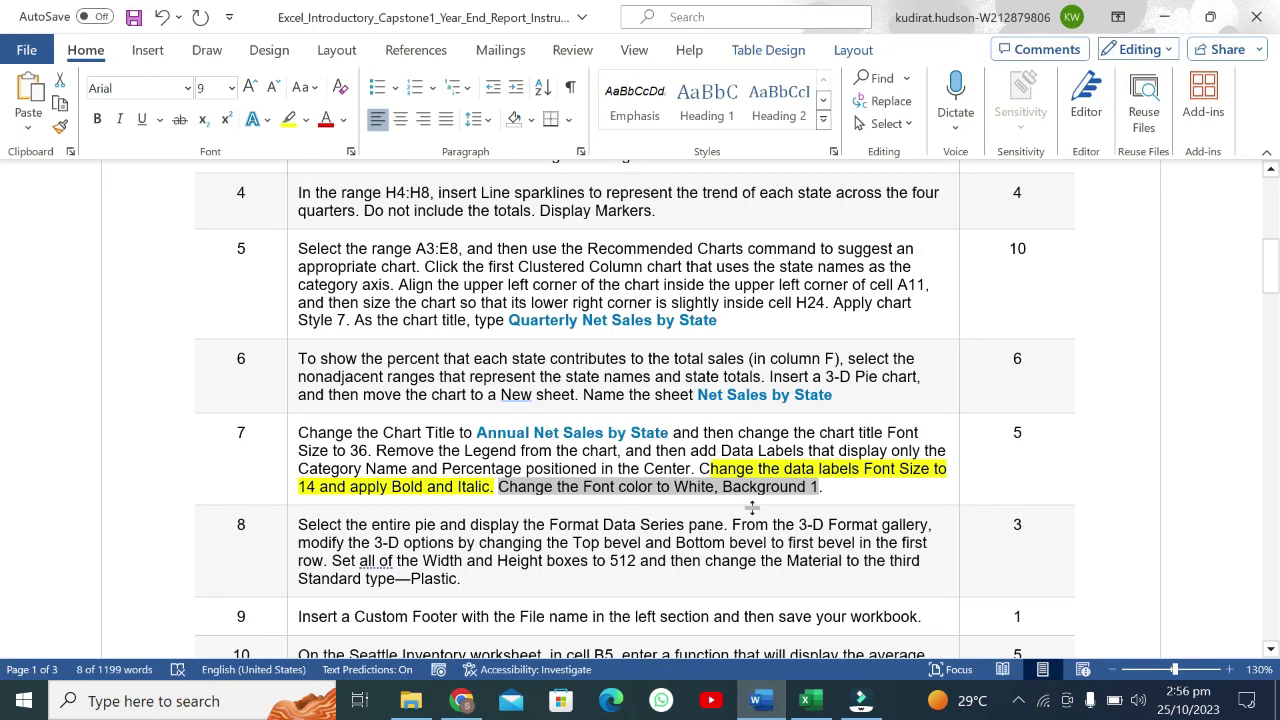
key(ctrl+z)
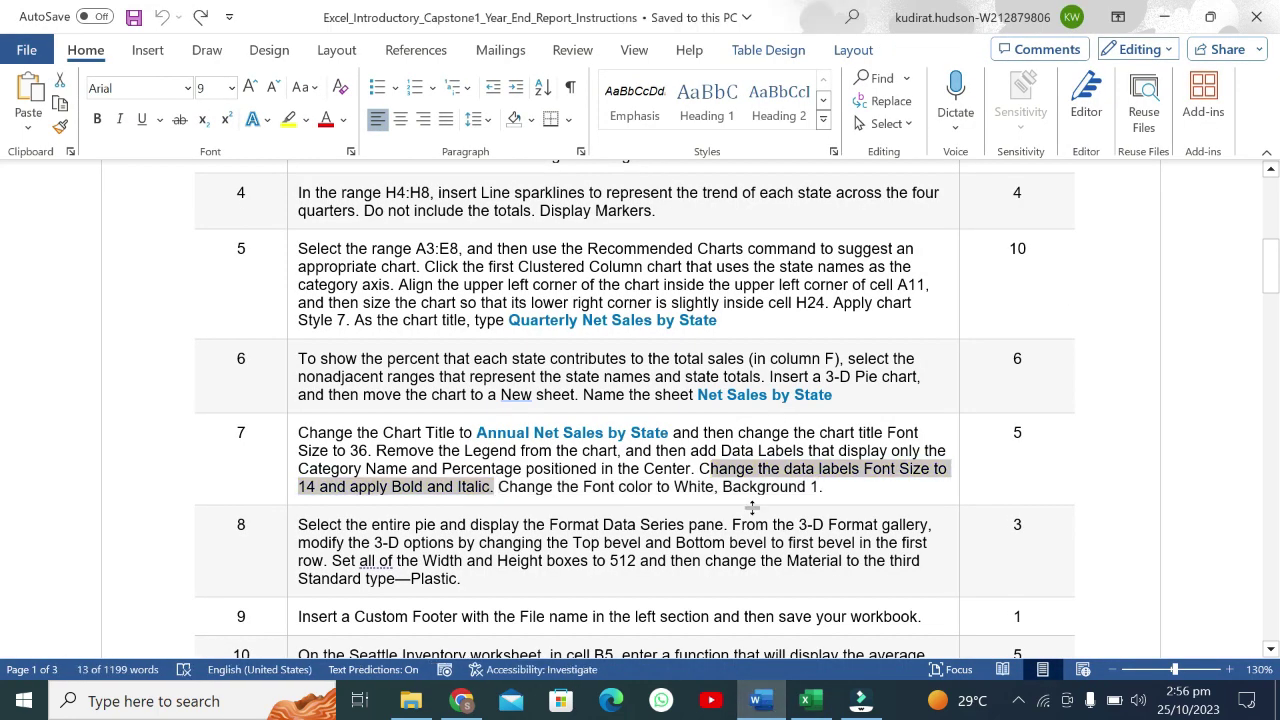
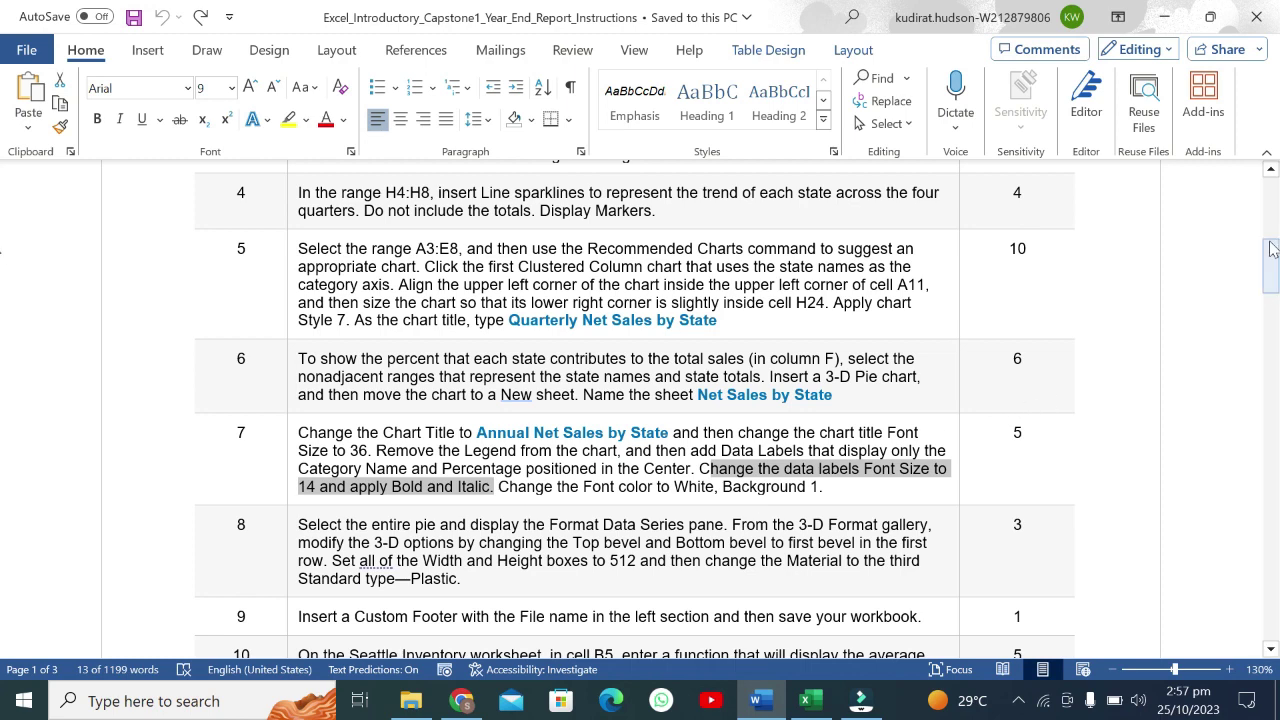
Step: Highlight step 8's instruction about the pie's 3-D bevels in yellow
drag(1272, 270, 1272, 295)
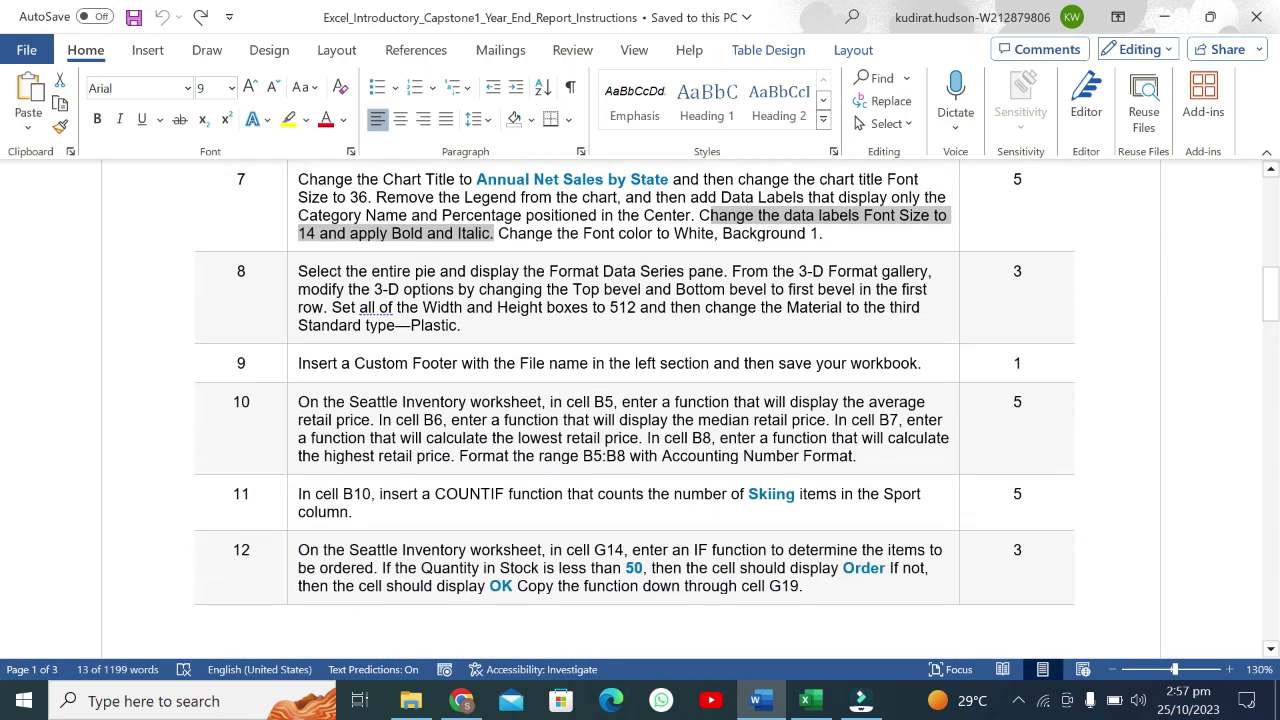
click(295, 302)
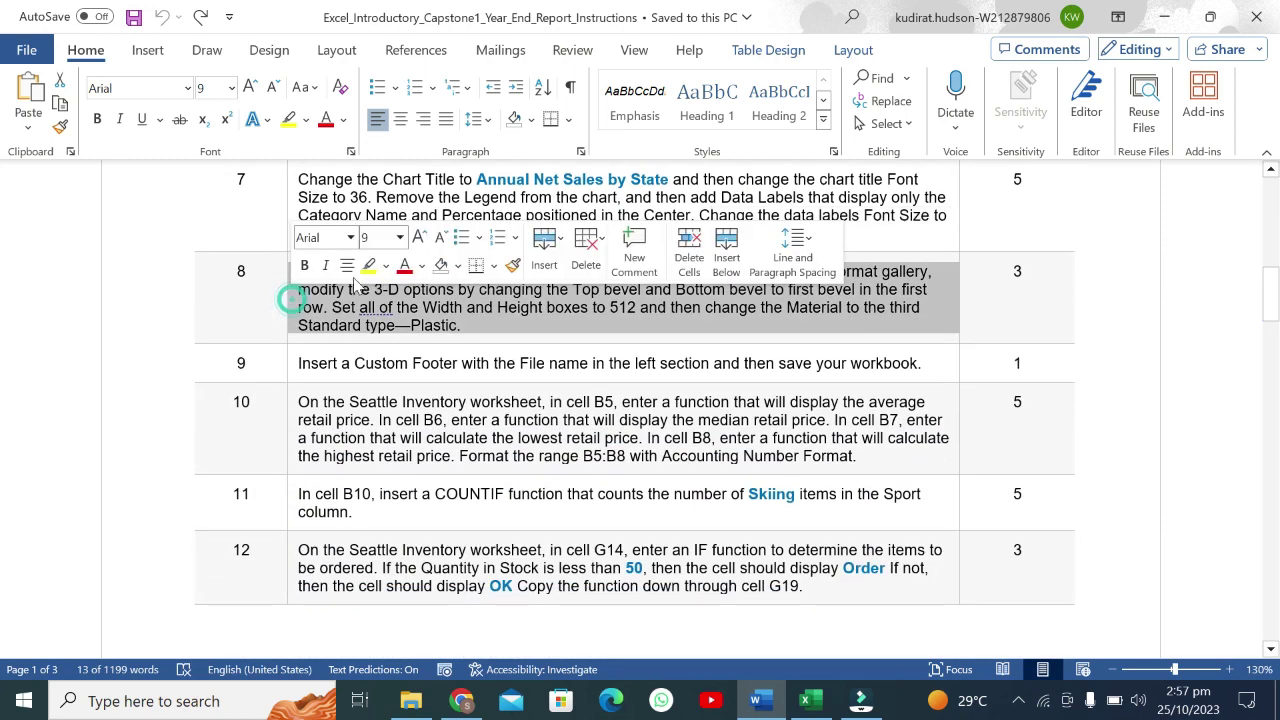
click(368, 265)
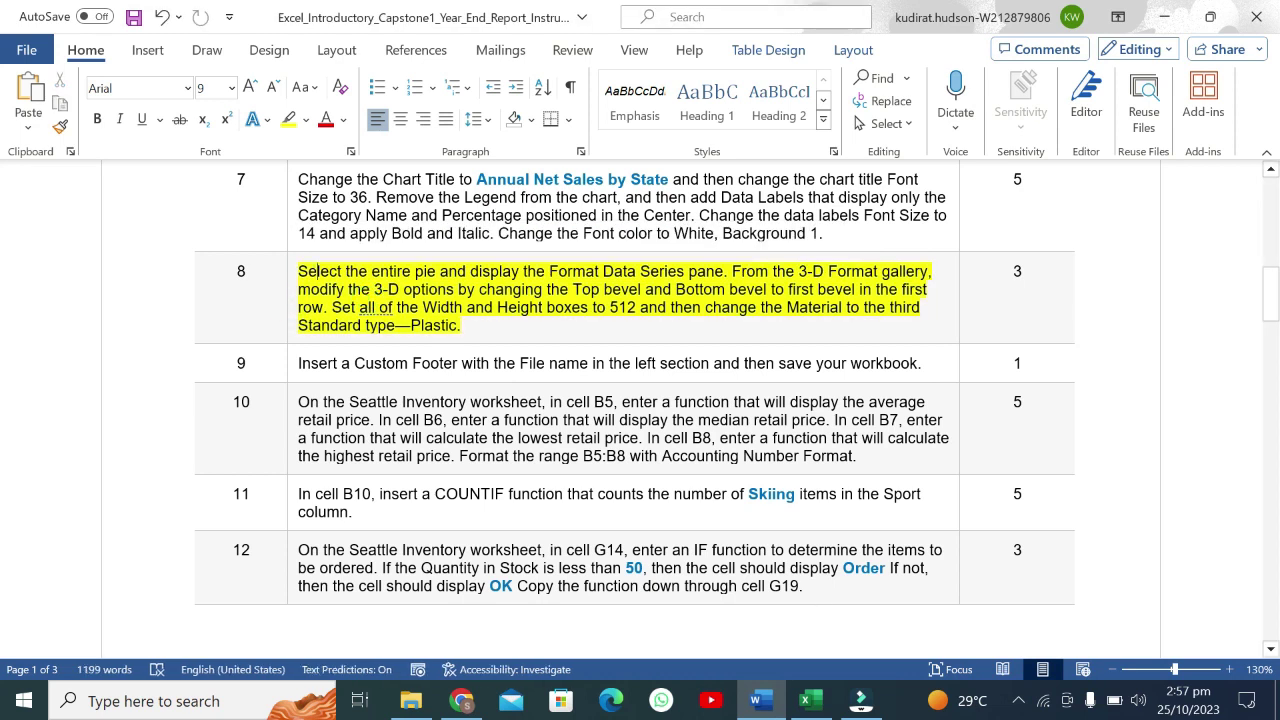
drag(298, 271, 722, 271)
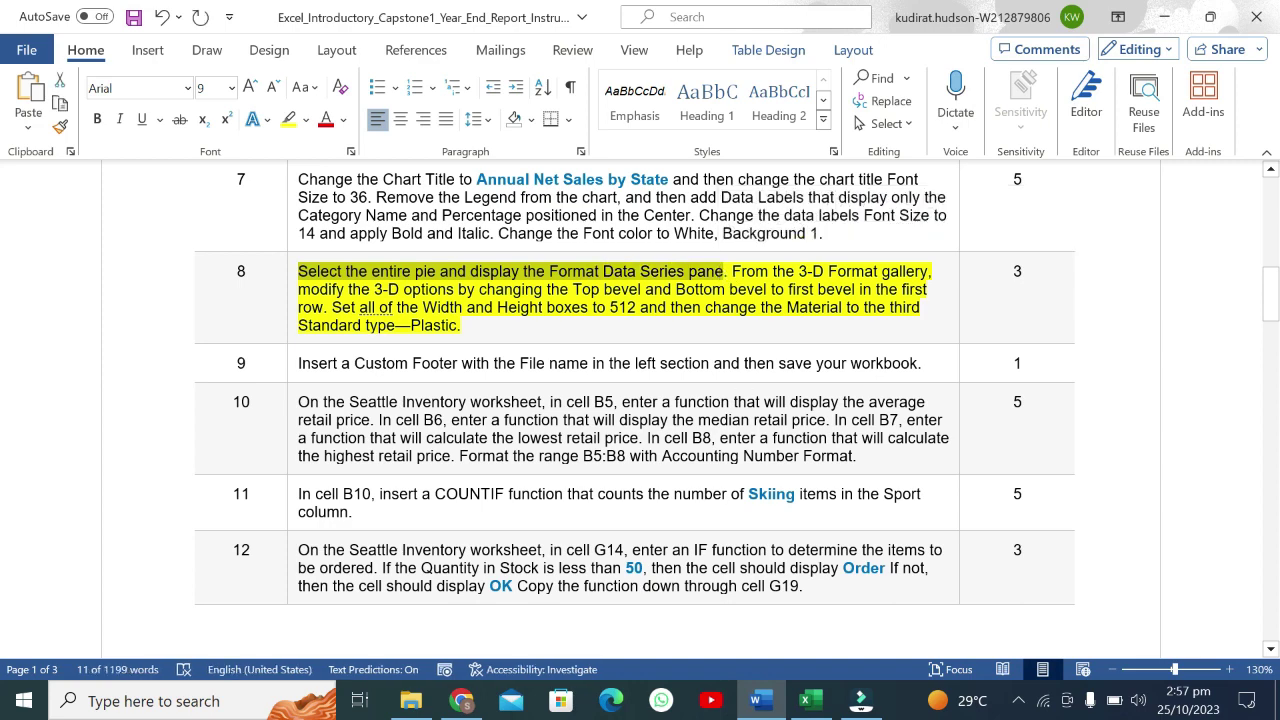
Step: Select the whole pie series in the Excel chart instead of its data labels
click(808, 700)
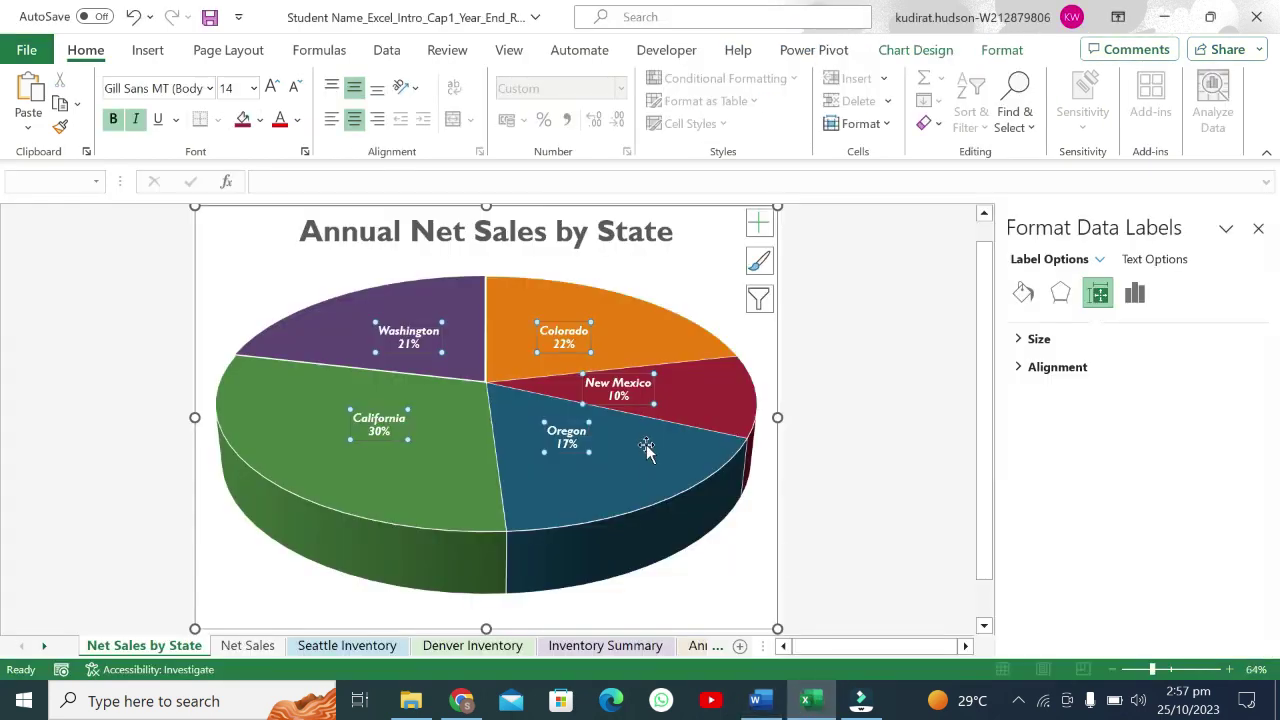
click(697, 336)
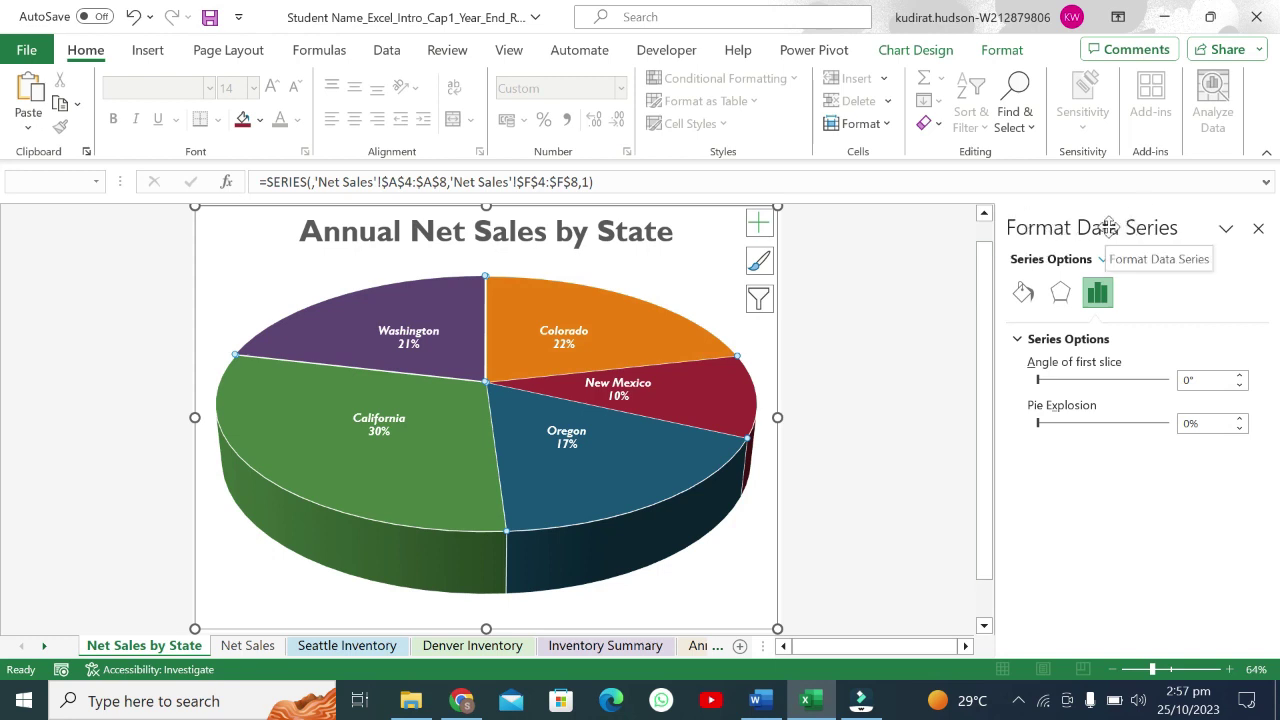
mouse_move(714, 407)
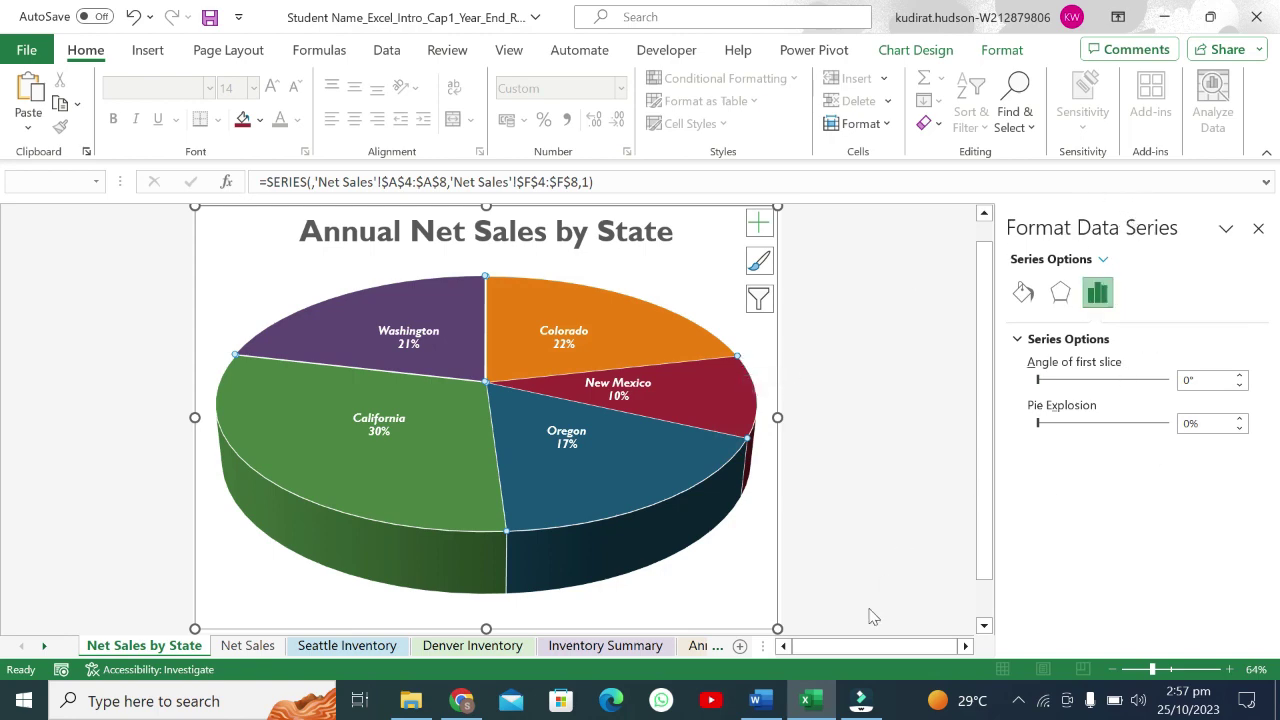
click(755, 700)
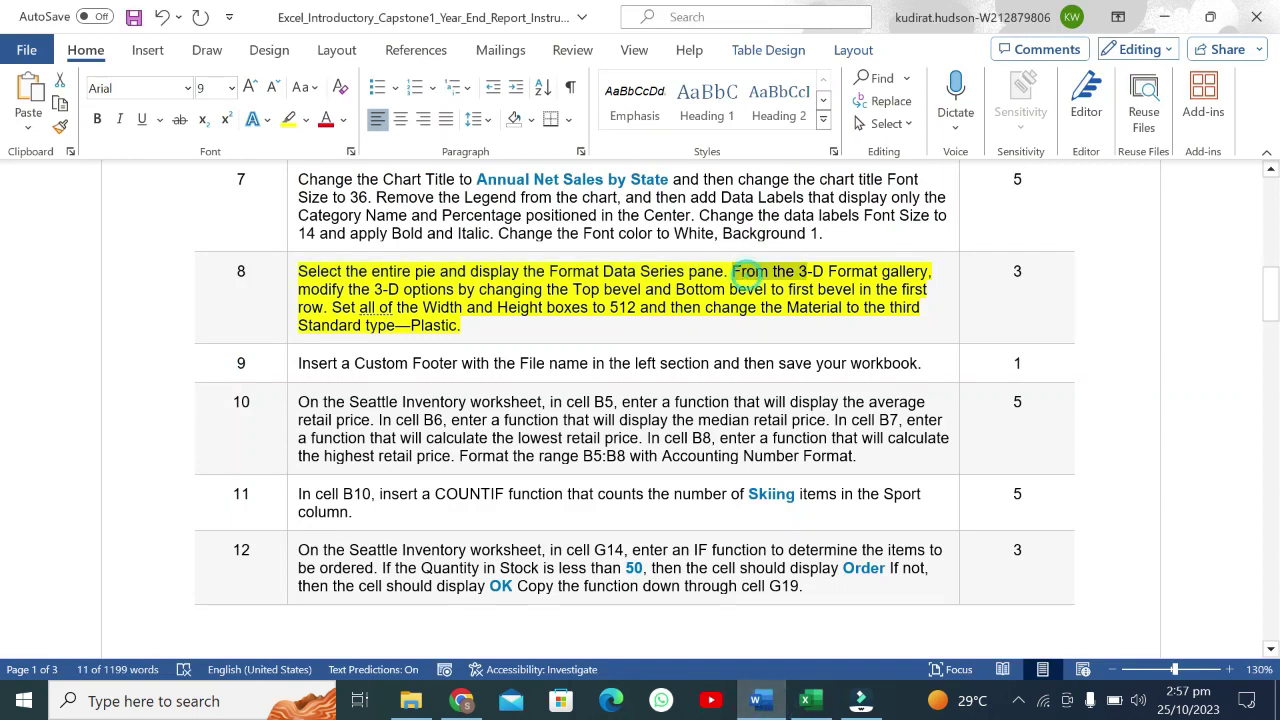
click(810, 700)
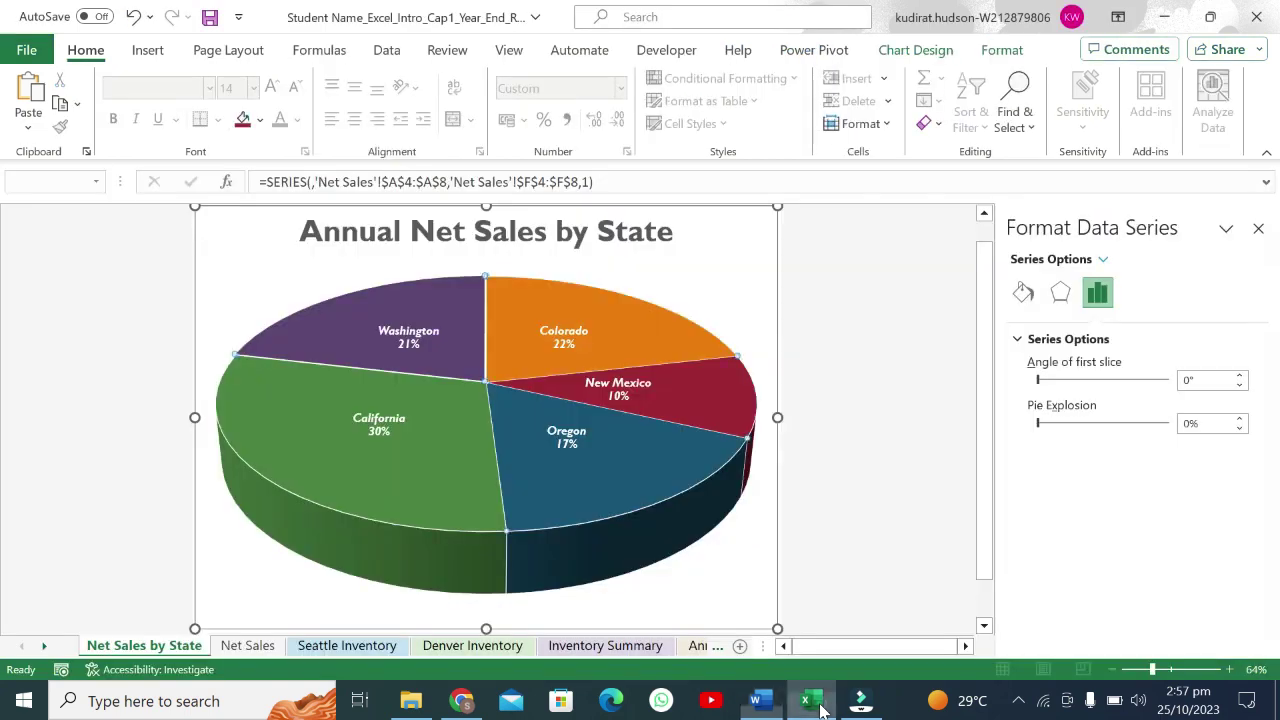
Step: Expand 3-D Format under the pie's Effects settings, then return to the Word instructions
click(1022, 292)
click(1060, 292)
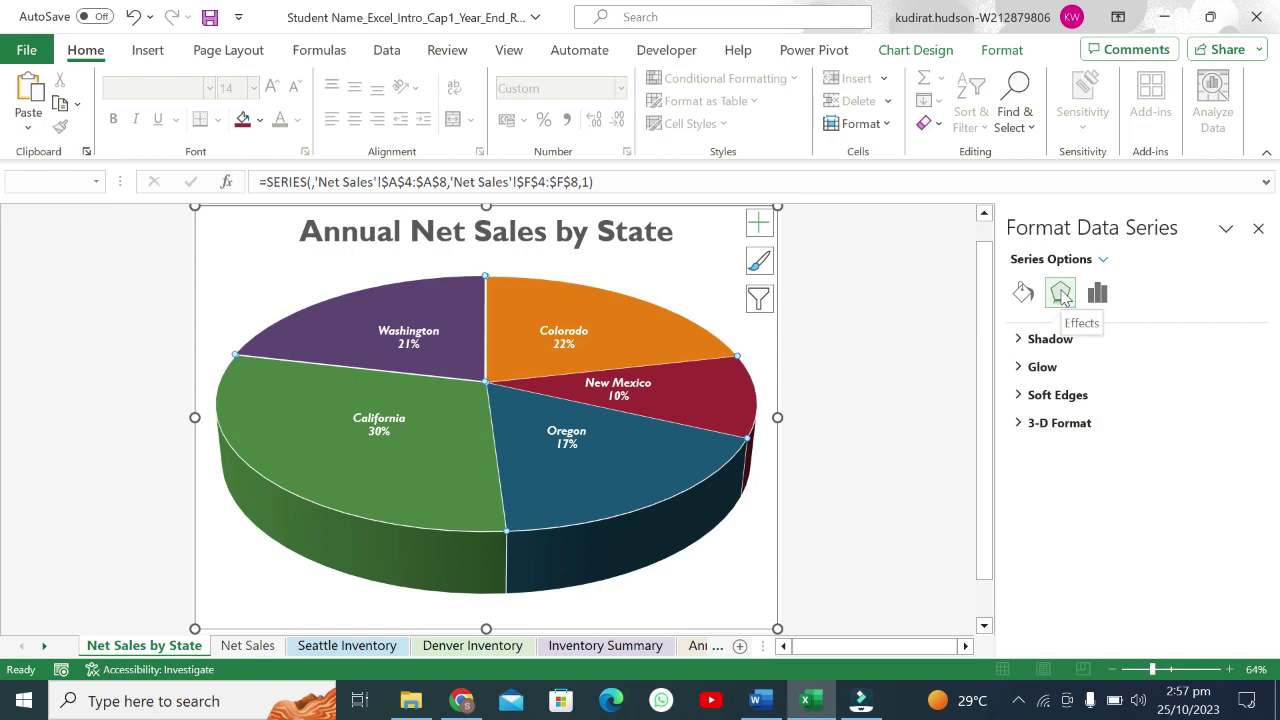
click(1084, 424)
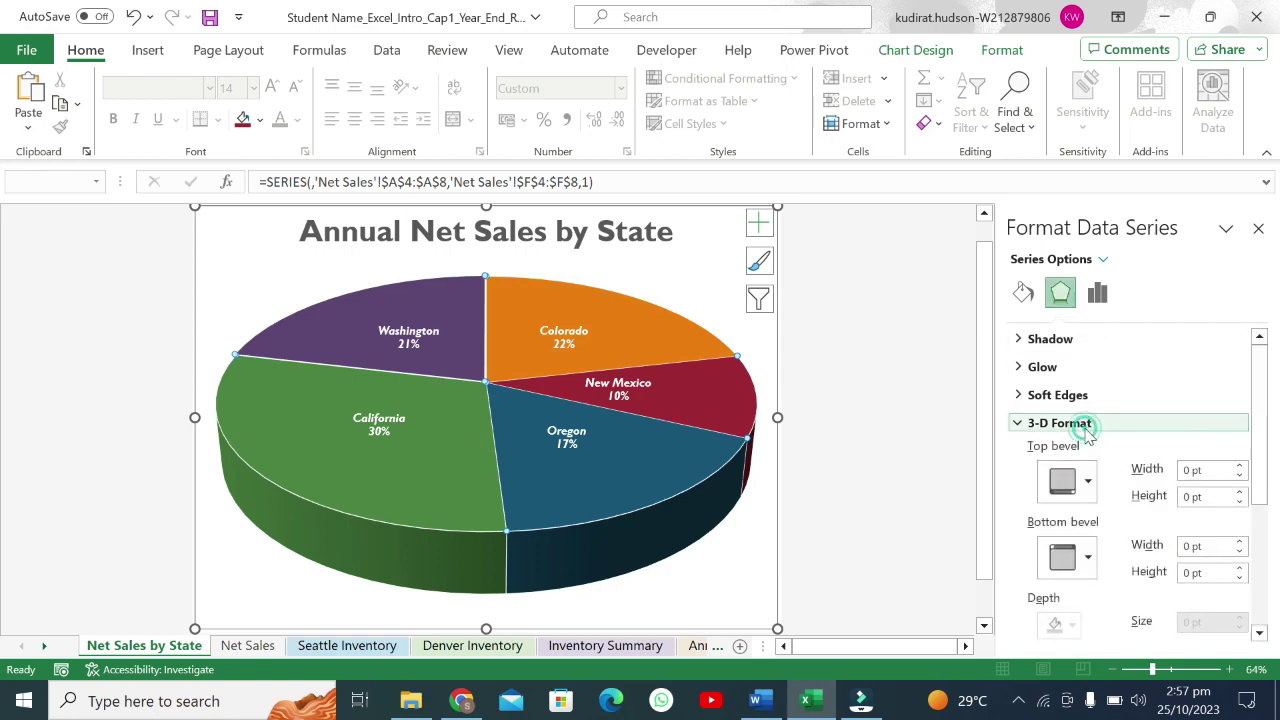
click(757, 700)
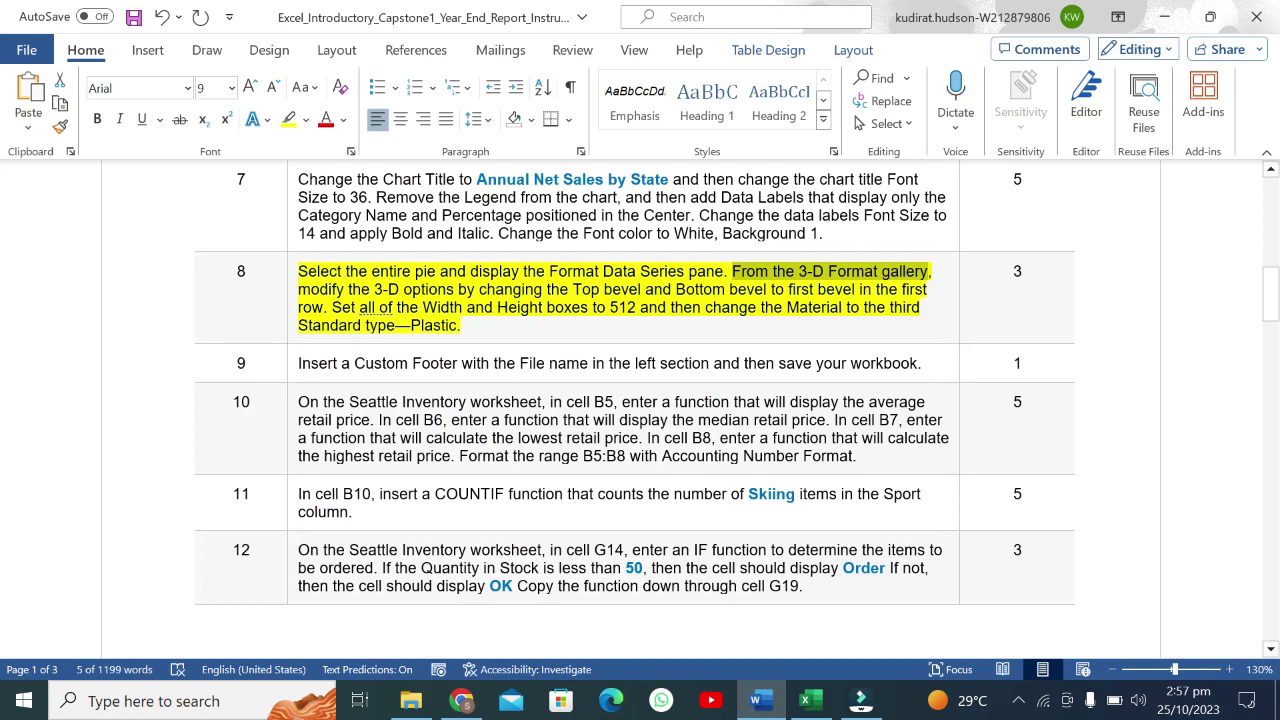
drag(298, 289, 770, 289)
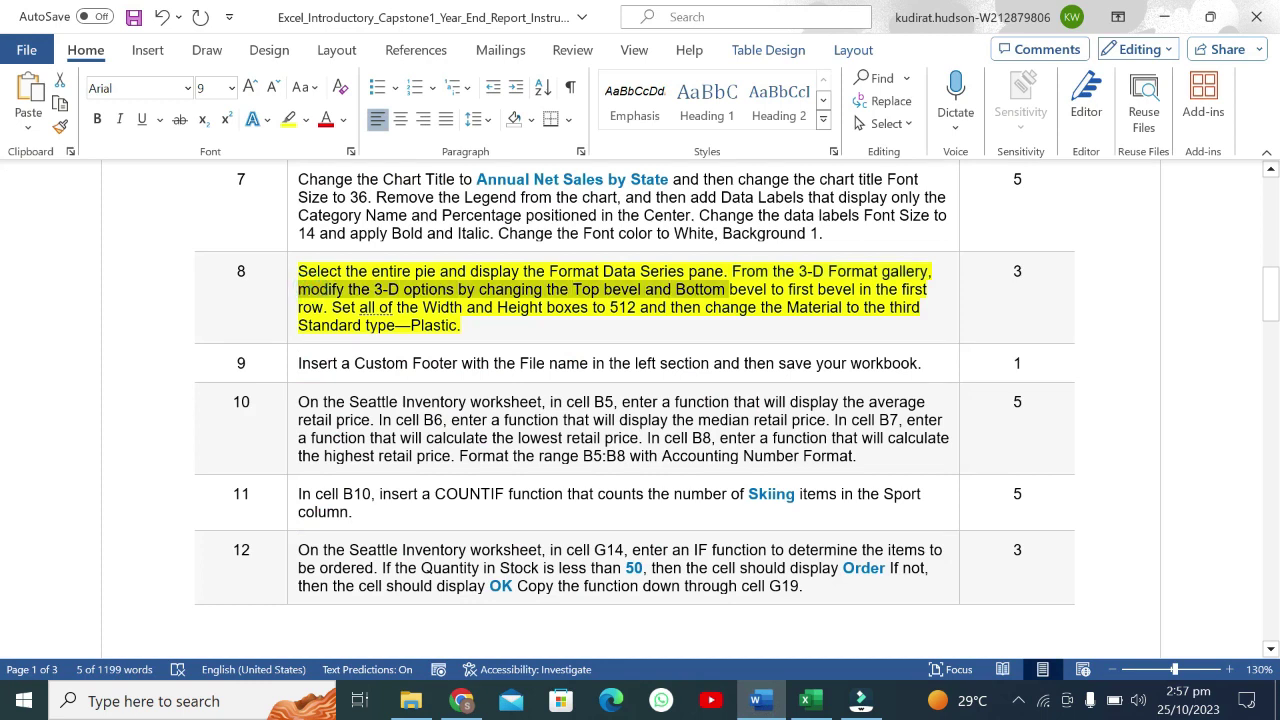
mouse_move(770, 289)
mouse_down()
mouse_move(858, 289)
mouse_move(323, 307)
mouse_up()
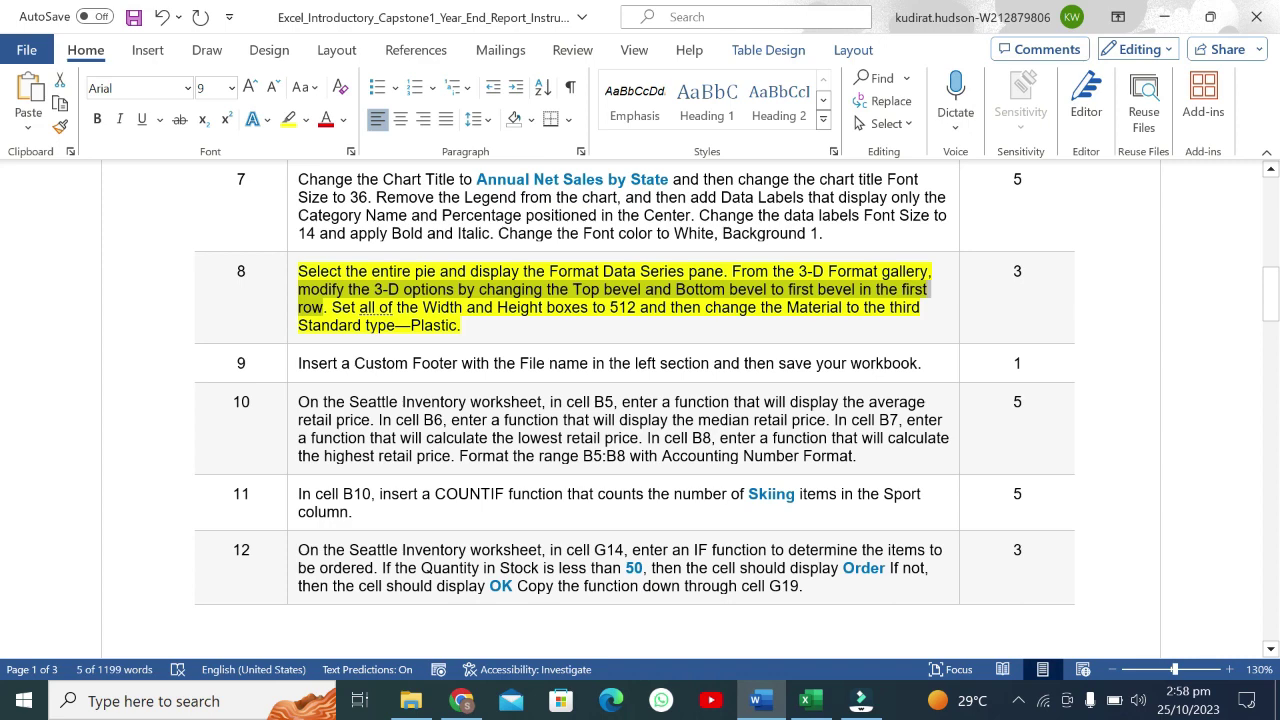
Step: Apply the first bevel (Circle, 6 pt) to both the pie's top and bottom
click(812, 700)
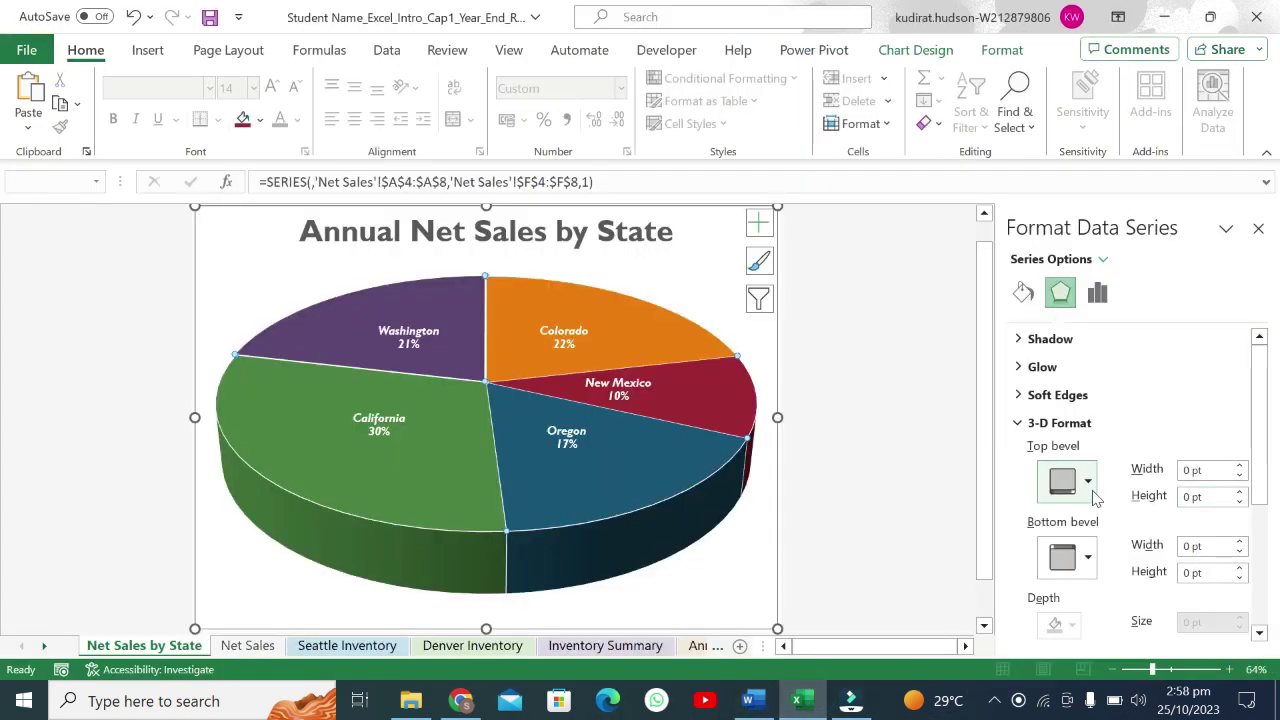
mouse_move(738, 390)
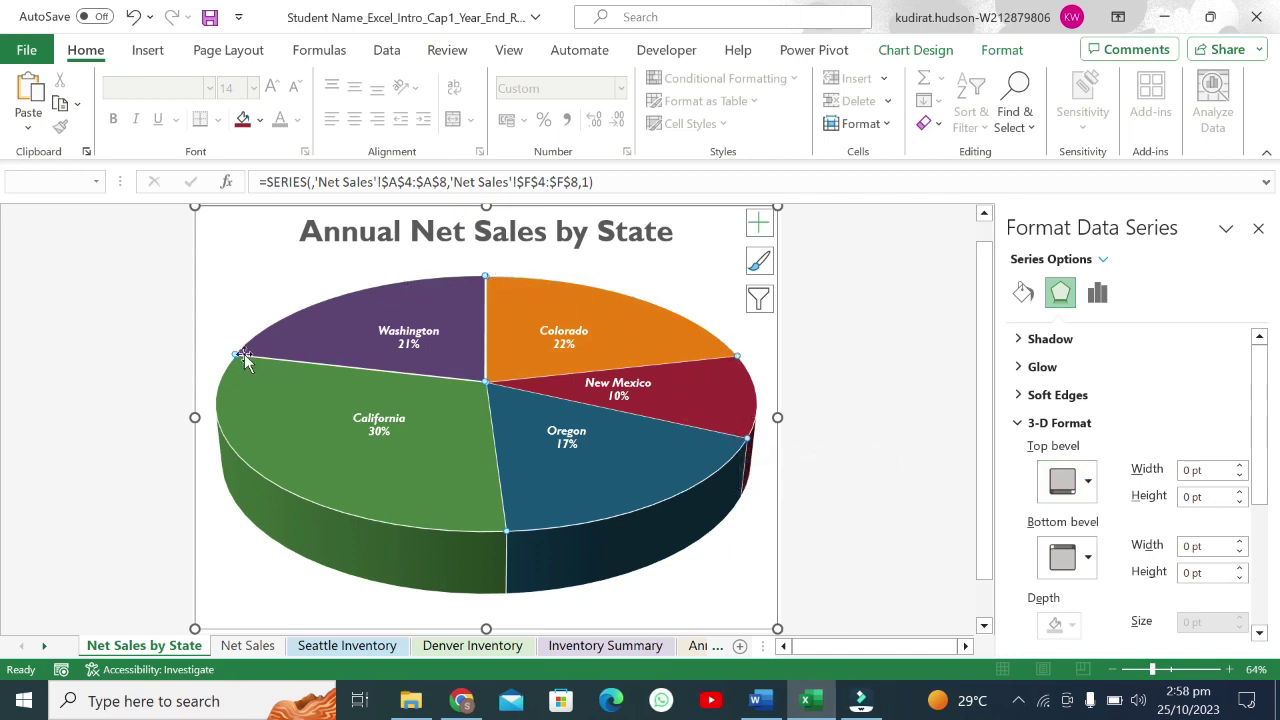
click(1089, 482)
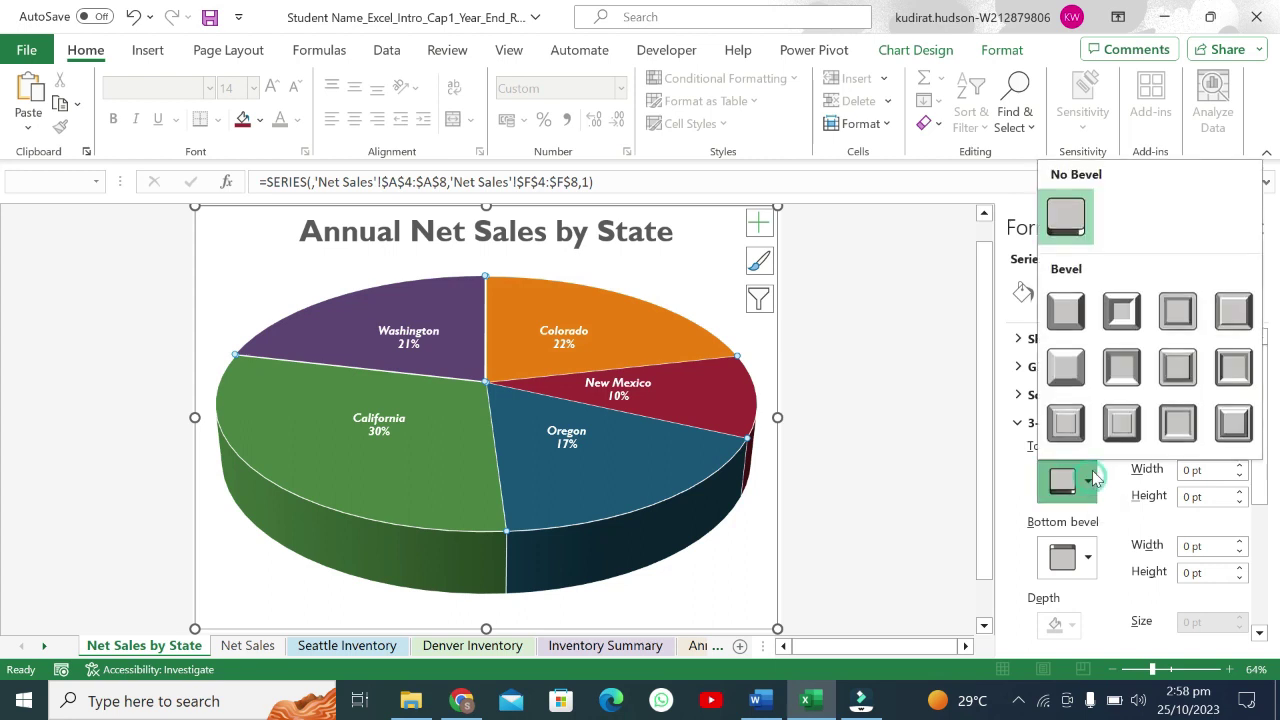
click(1073, 306)
click(1086, 562)
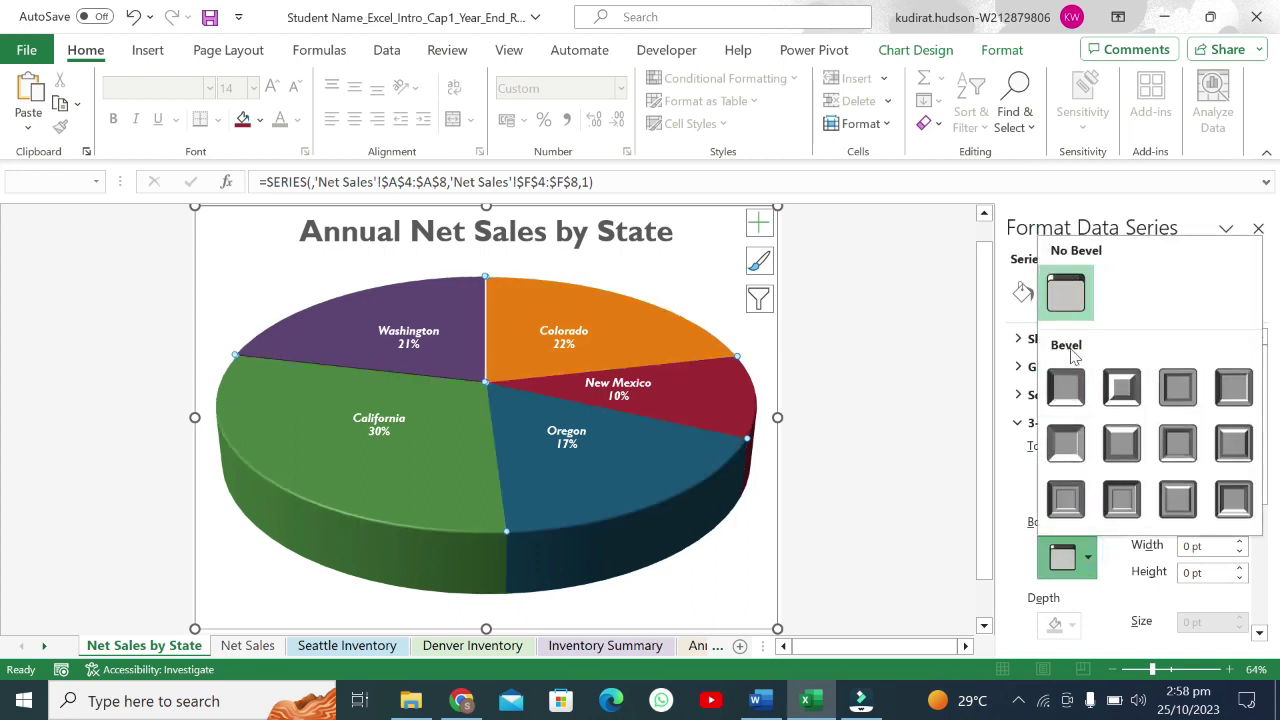
click(1070, 388)
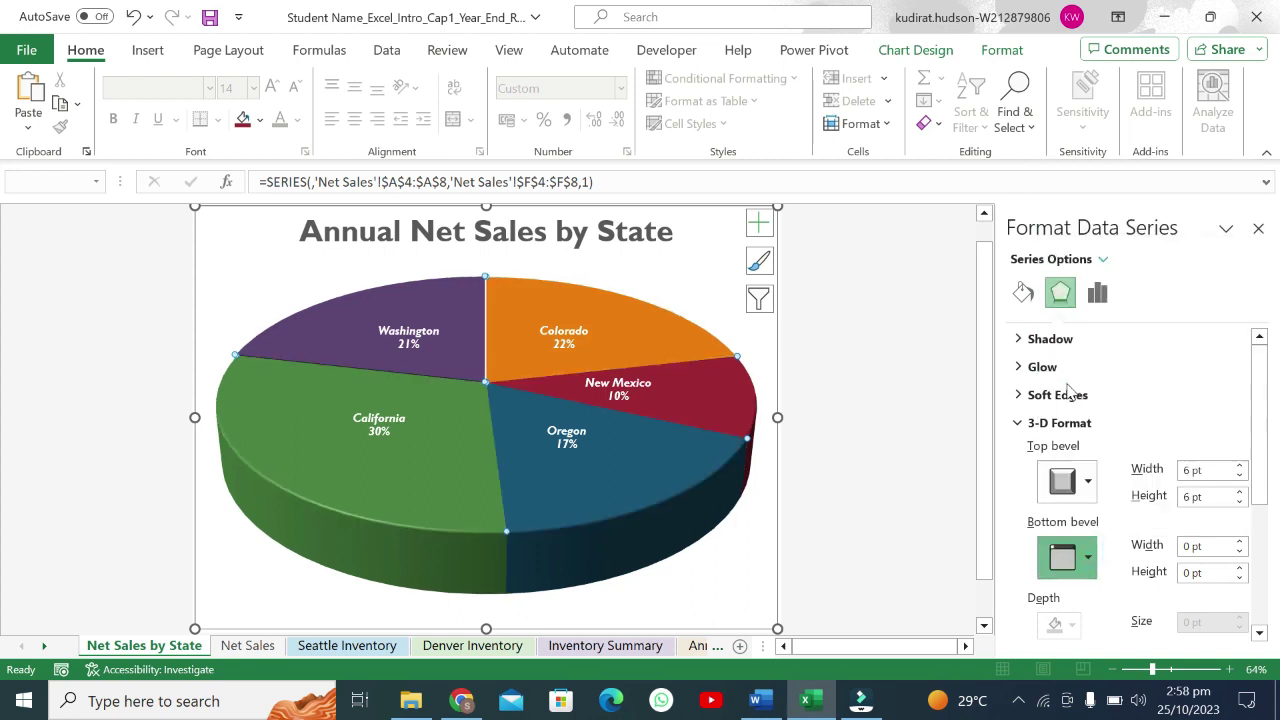
click(758, 702)
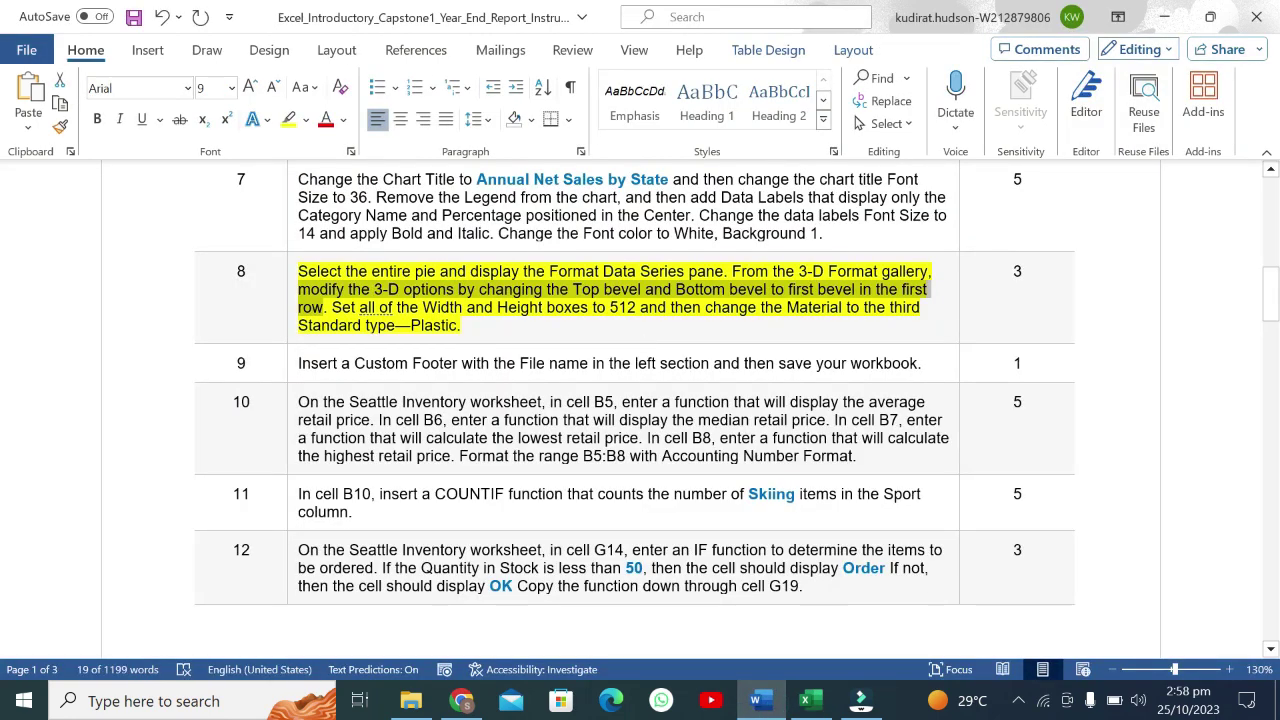
Step: Mark the instruction to set all bevel Width and Height boxes to 512, then return to Excel
drag(332, 307, 639, 310)
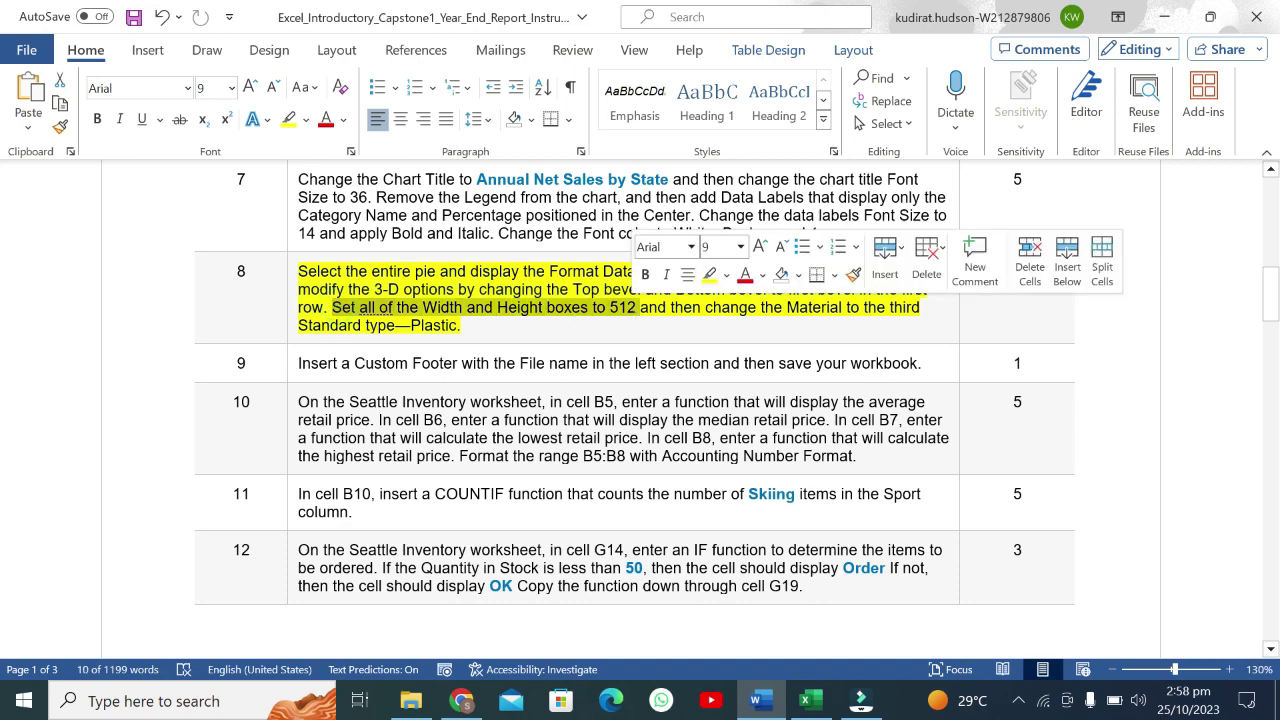
click(810, 700)
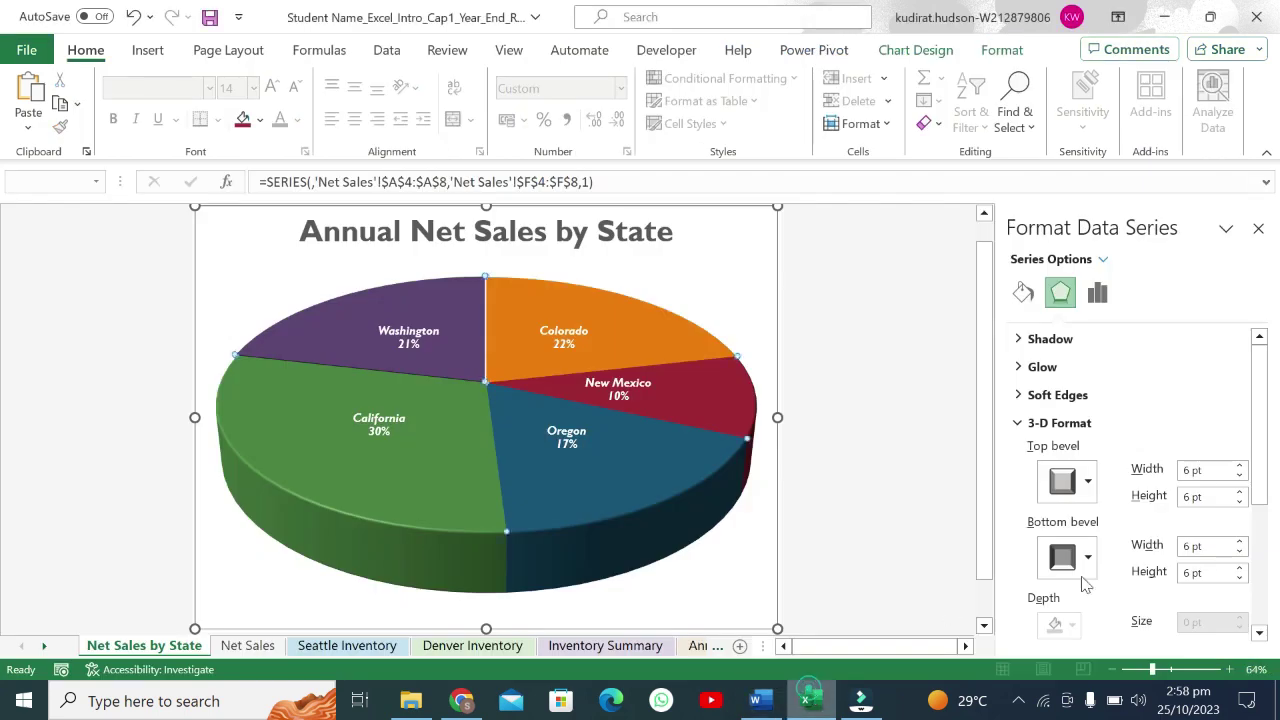
Step: Set the top and bottom bevel widths and heights all to 512 pt
click(1210, 470)
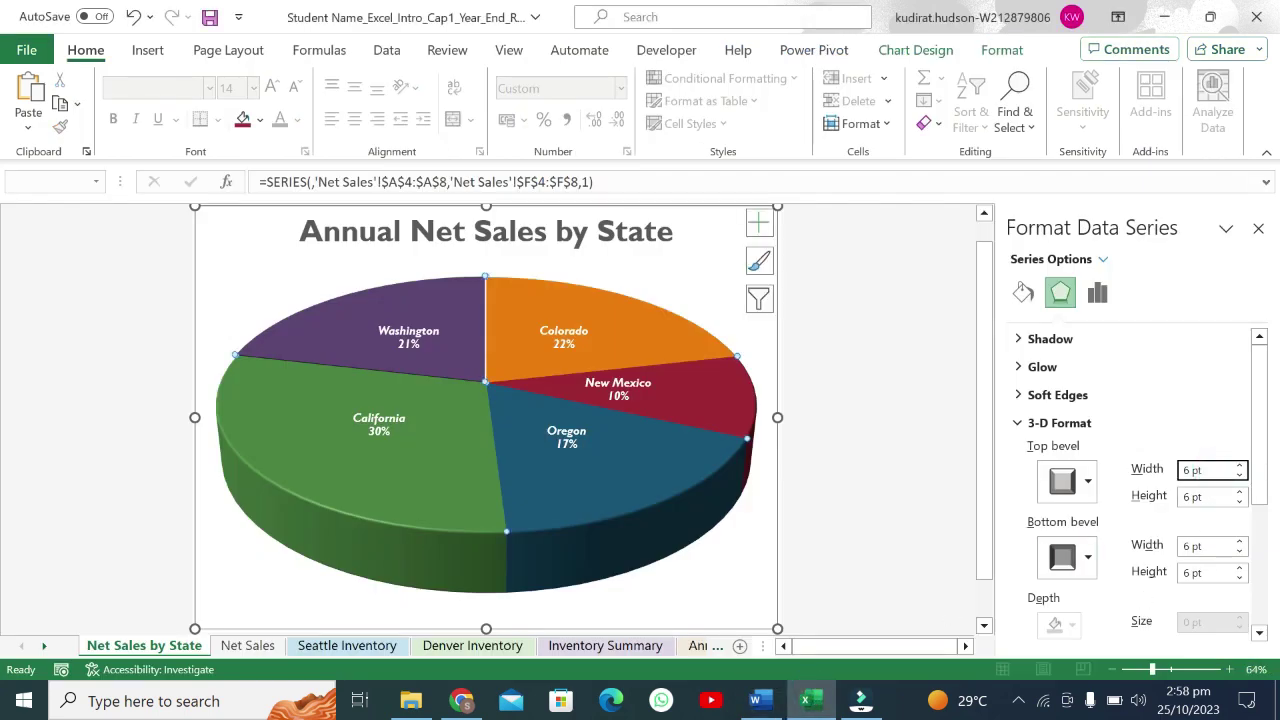
key(BackSpace)
text(12)
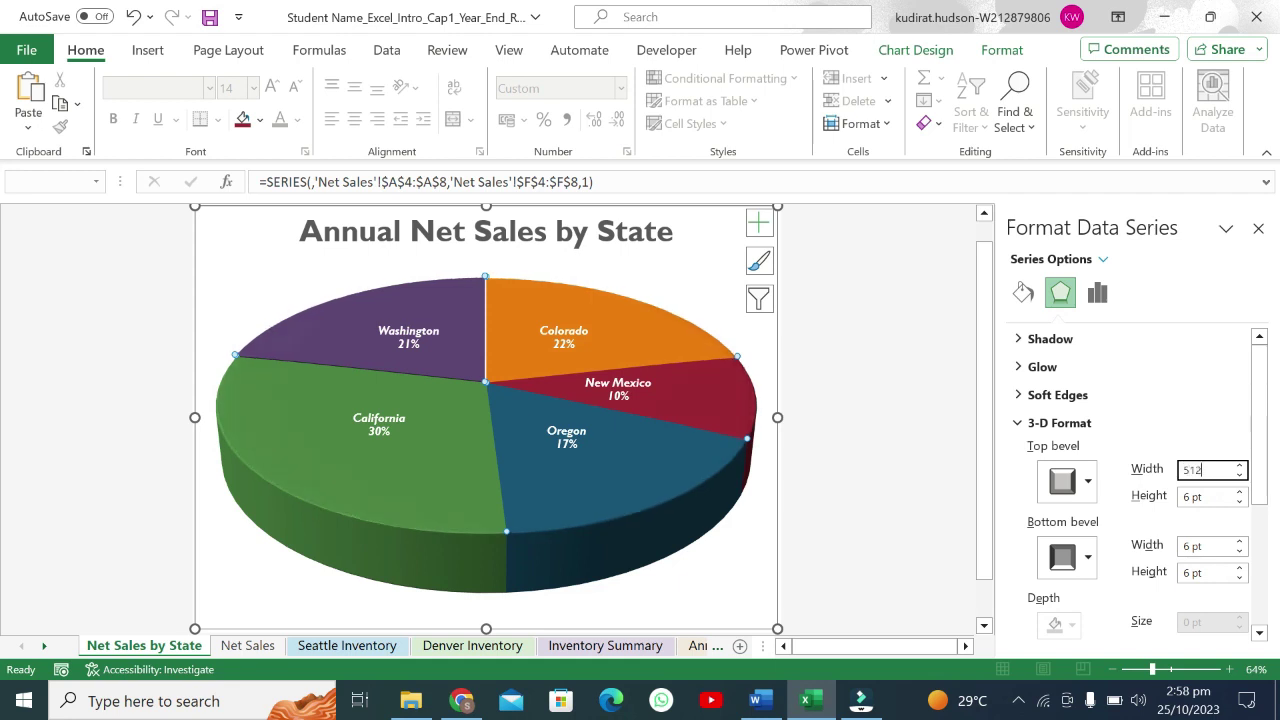
click(1212, 497)
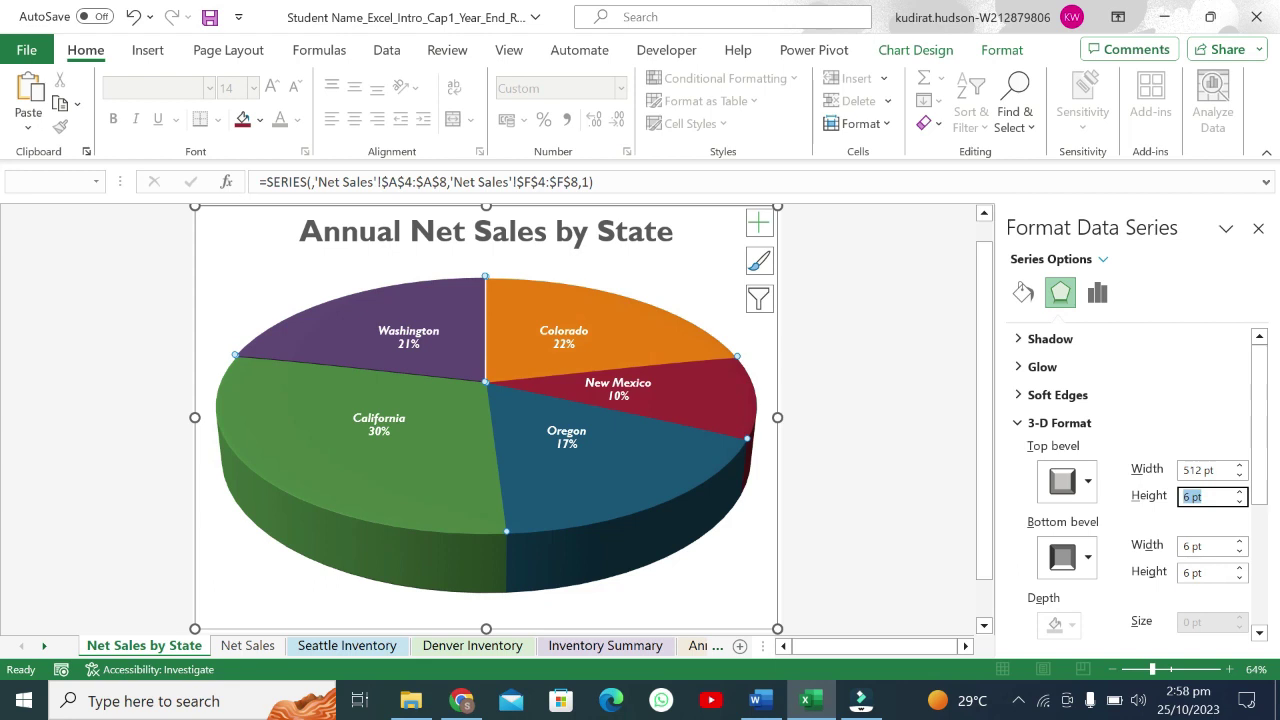
text(512)
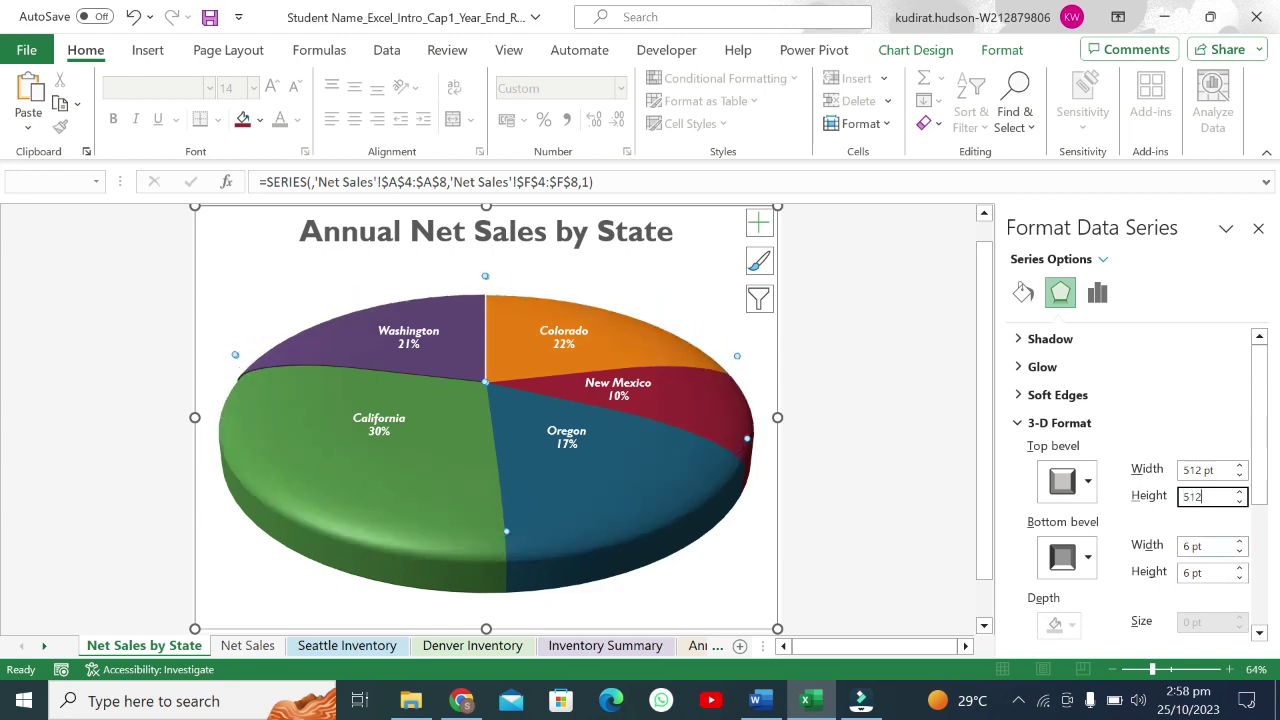
click(1212, 545)
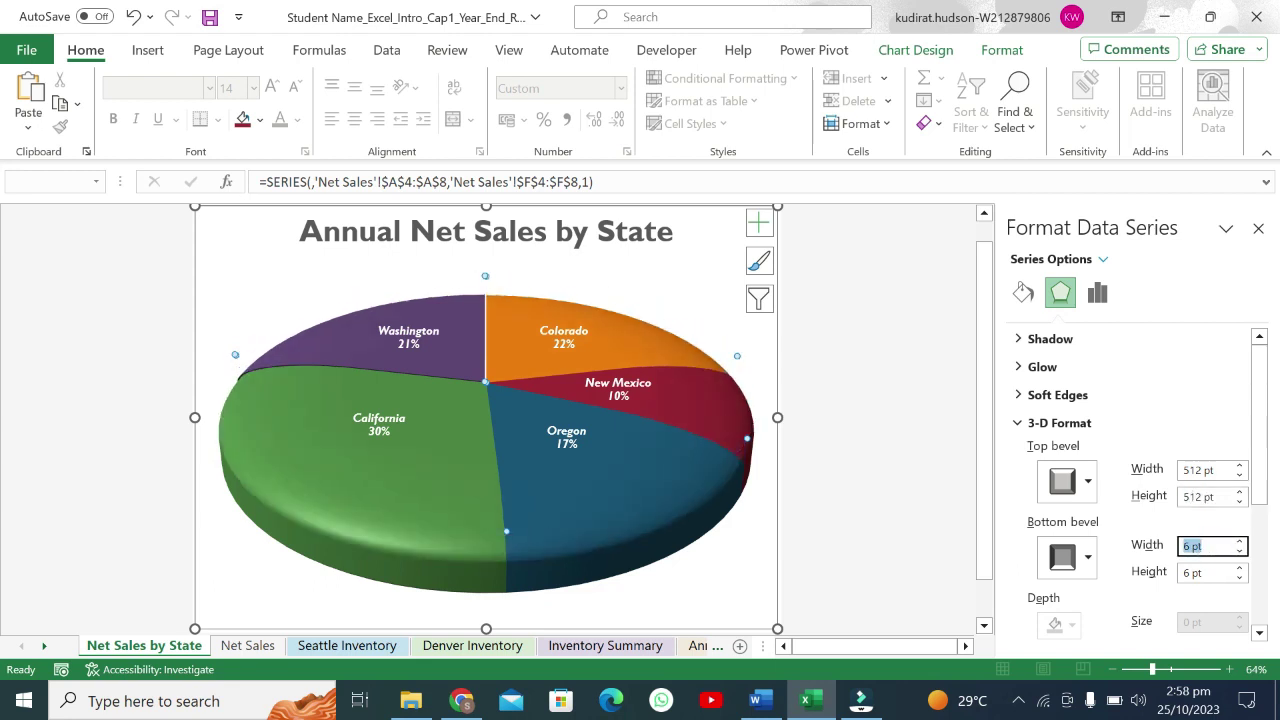
text(512)
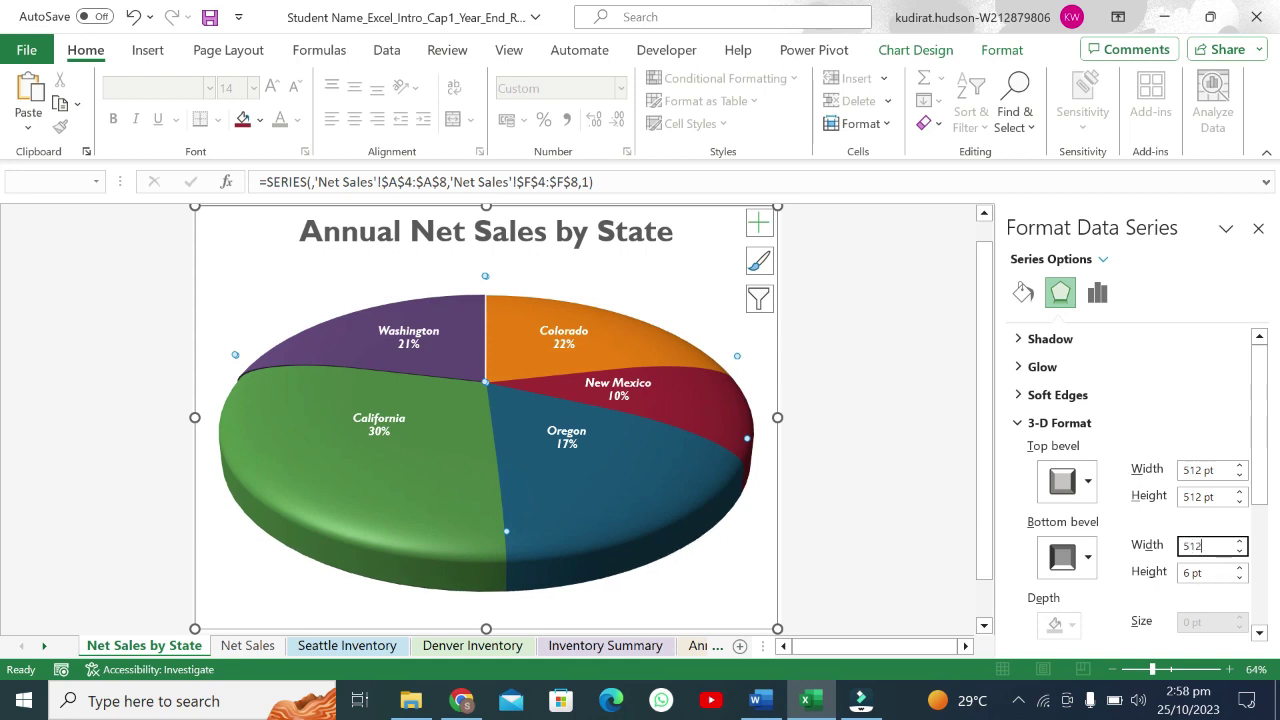
click(1212, 571)
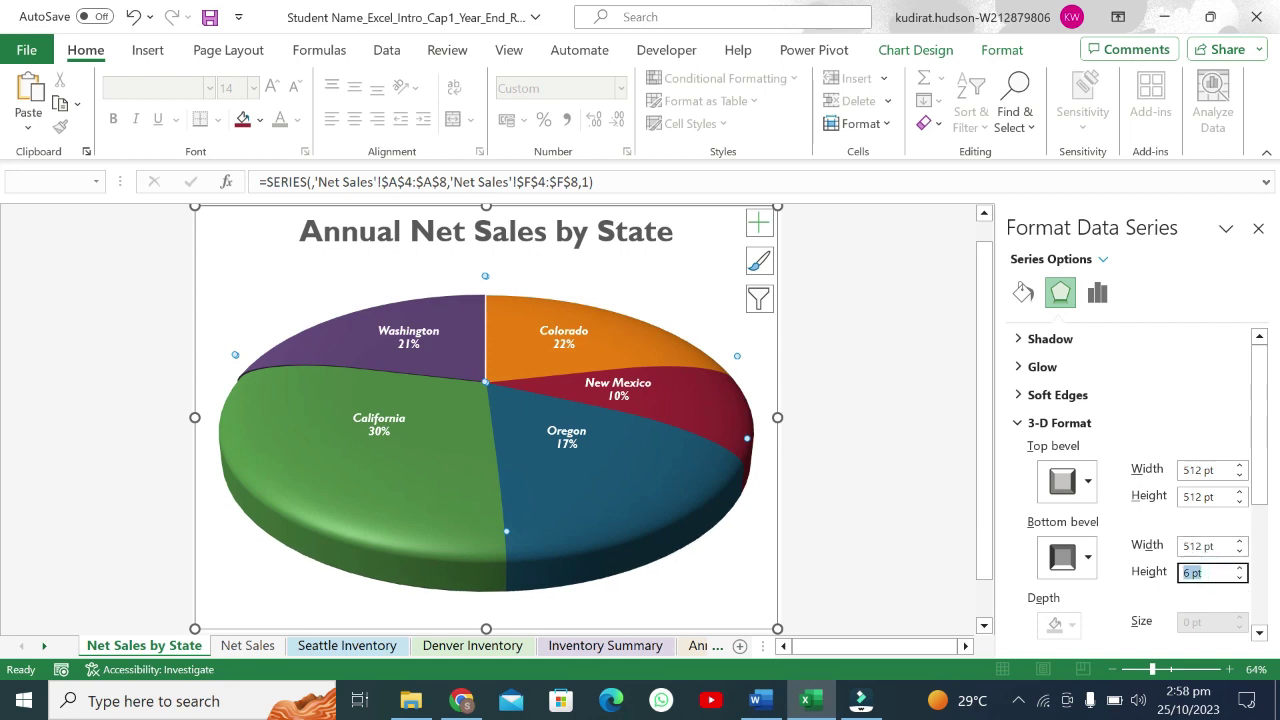
text(512)
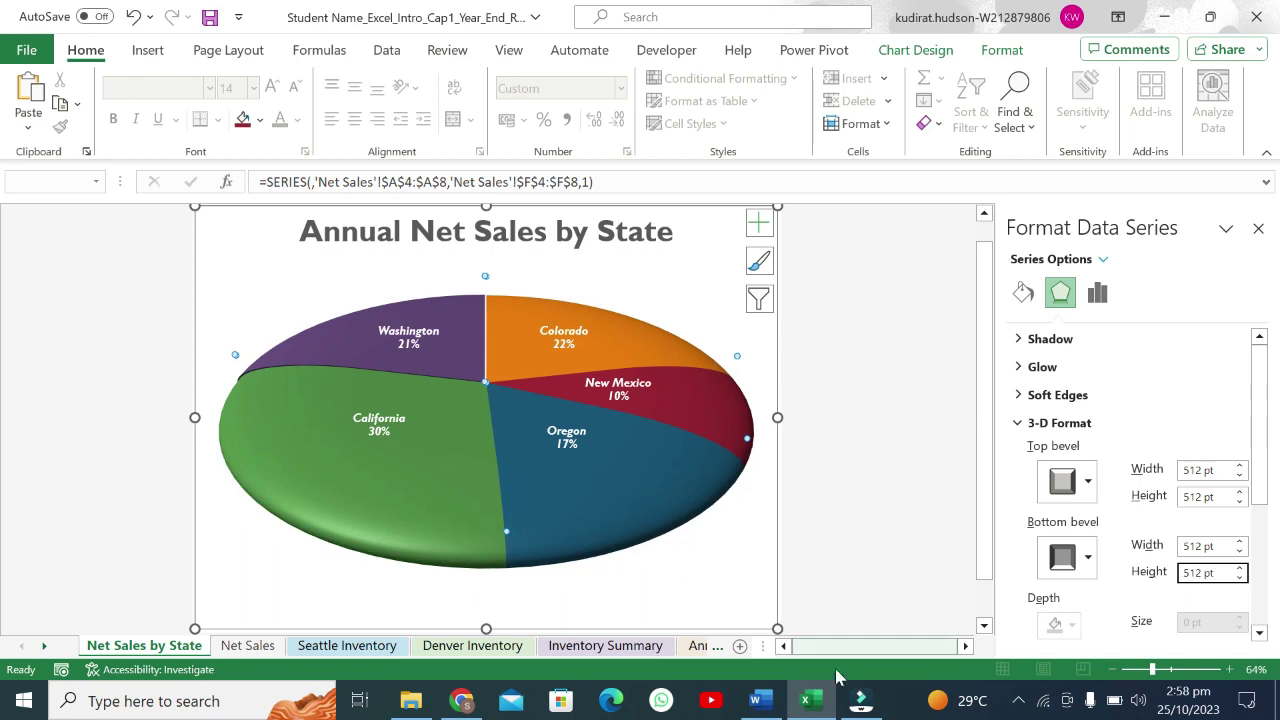
click(762, 701)
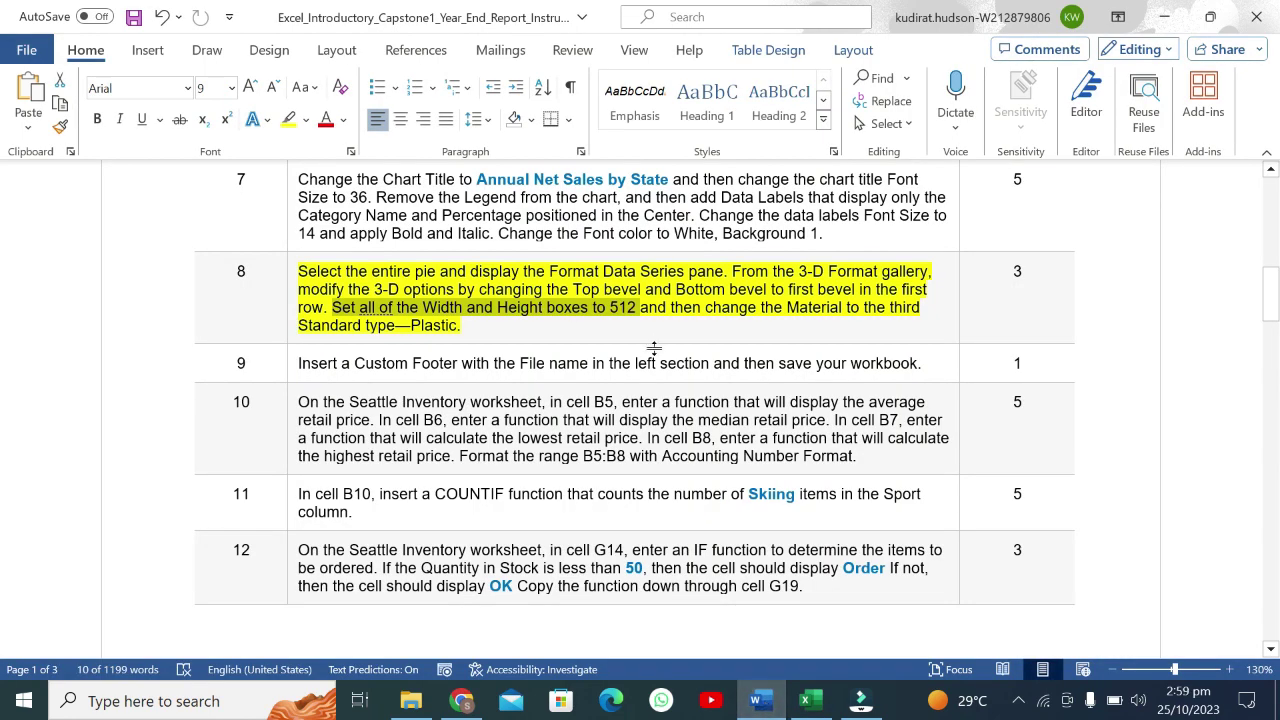
drag(640, 307, 460, 325)
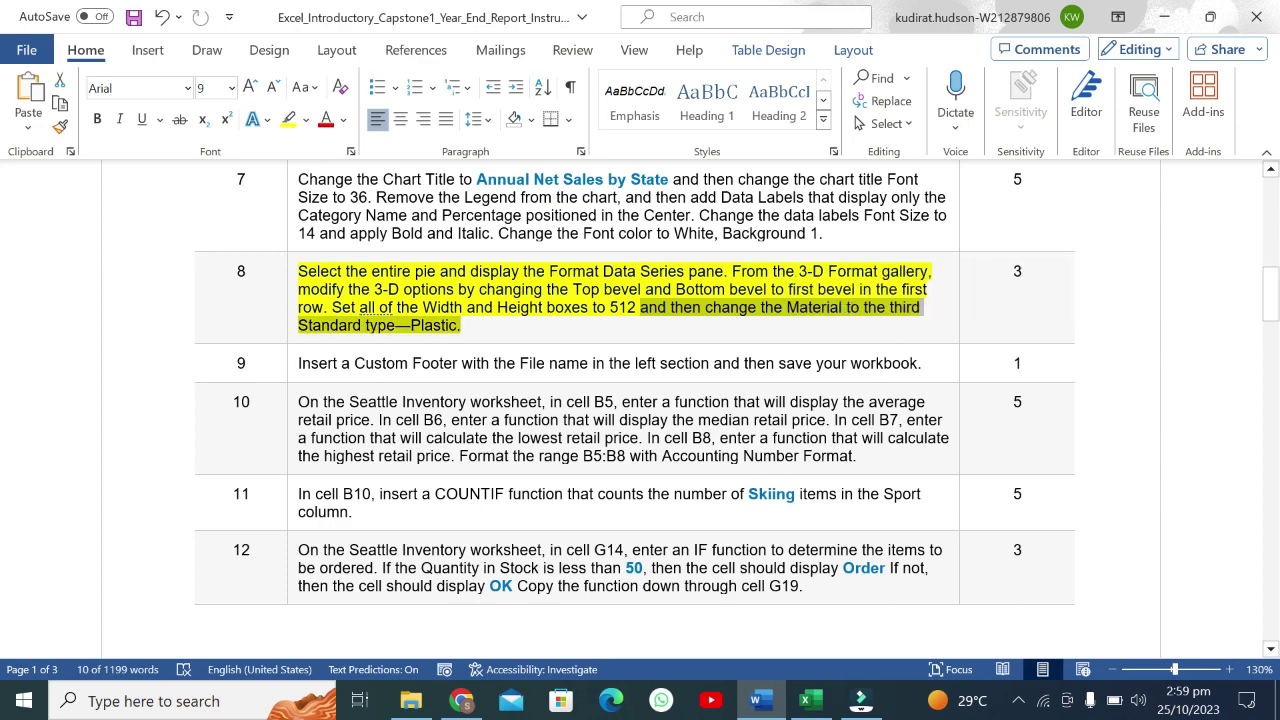
click(810, 701)
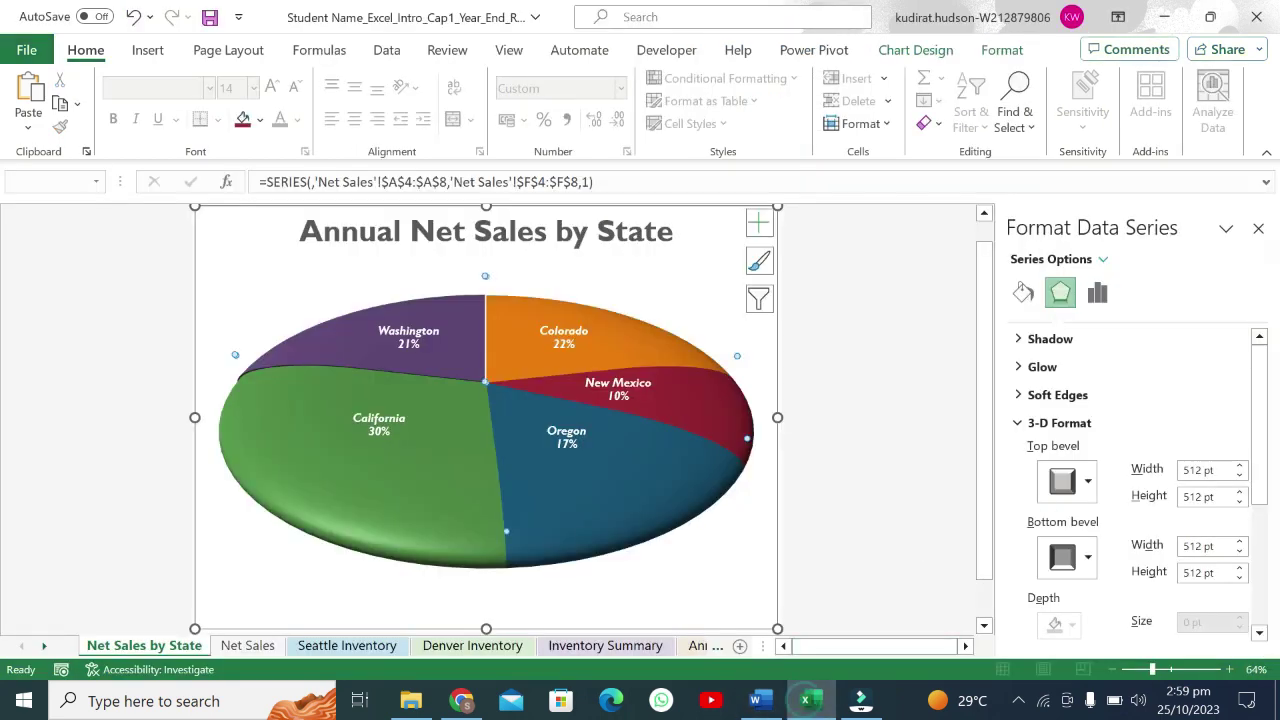
Step: Choose Plastic from the 3-D Format Material gallery for the pie
drag(1256, 420, 1276, 545)
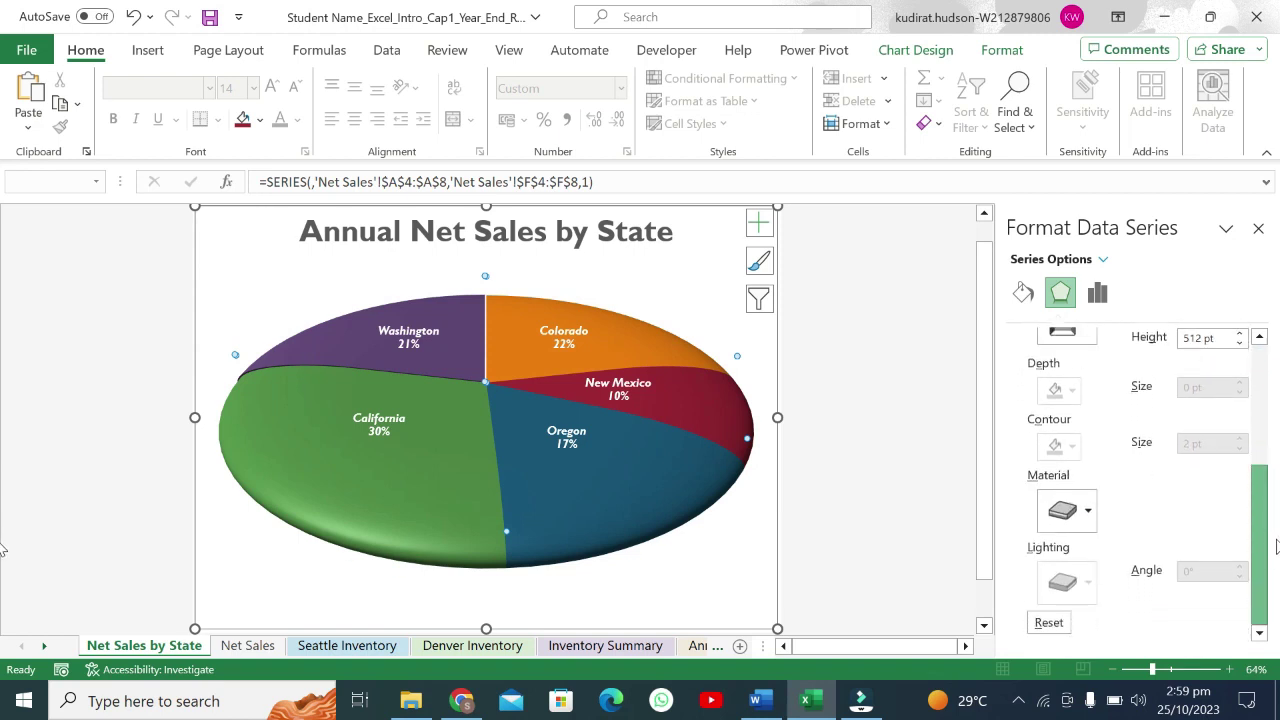
drag(1278, 533, 1278, 480)
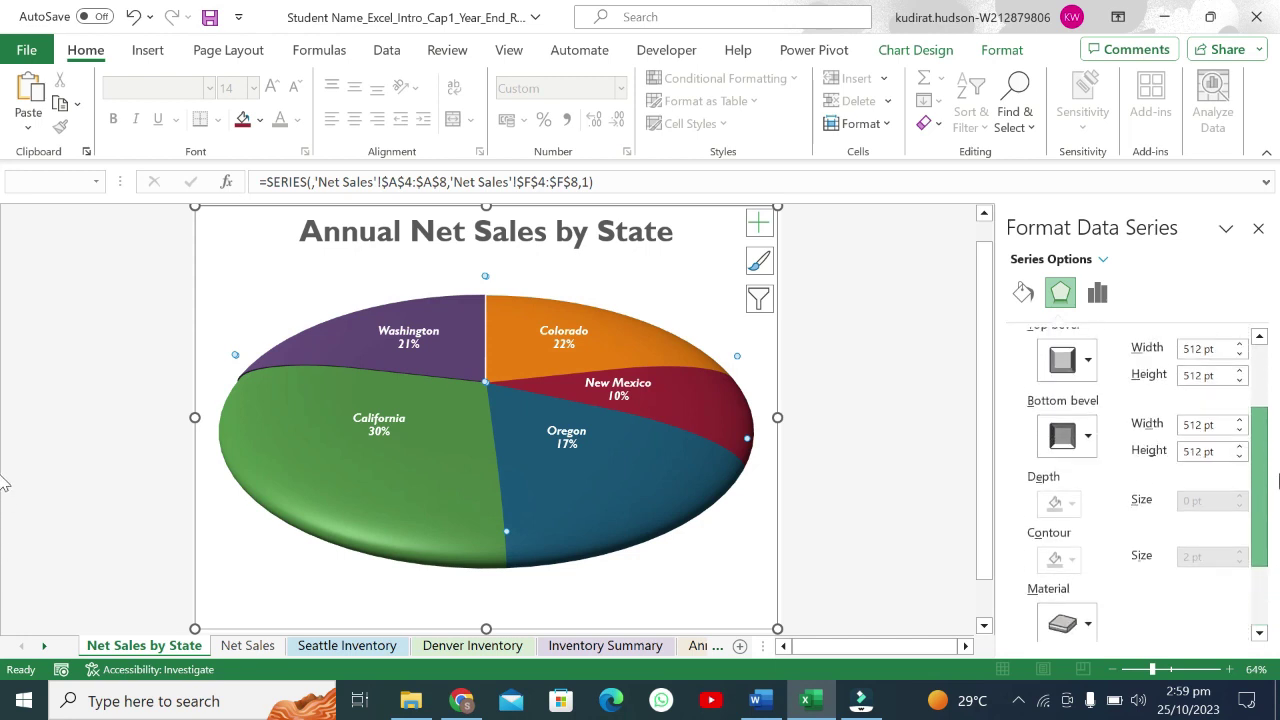
mouse_move(1278, 476)
mouse_down()
mouse_move(1278, 462)
mouse_move(1278, 490)
mouse_up()
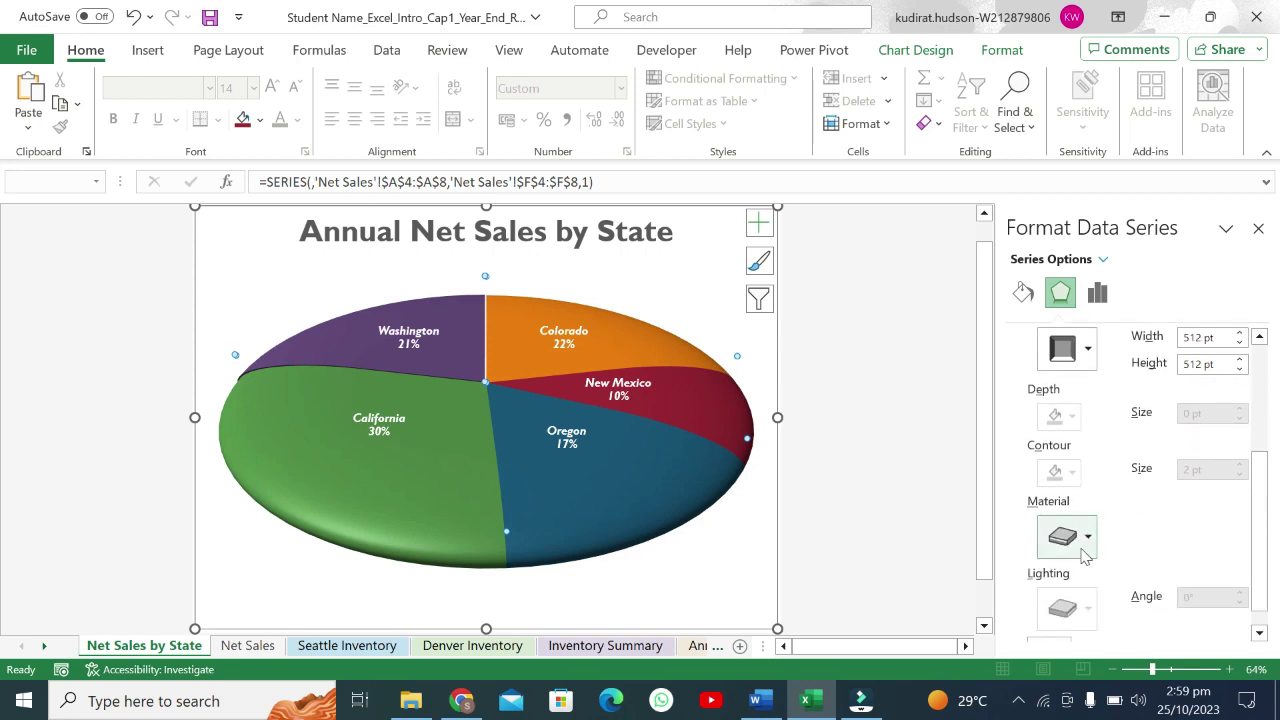
click(1088, 538)
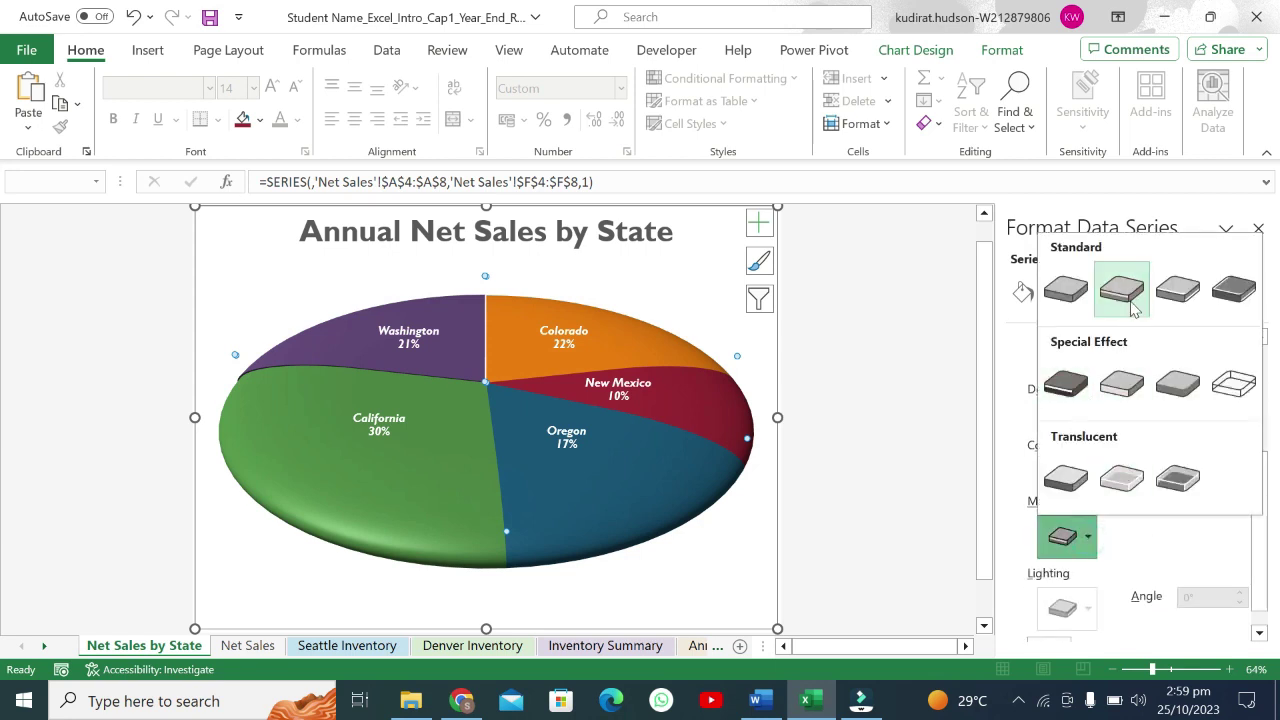
click(1172, 292)
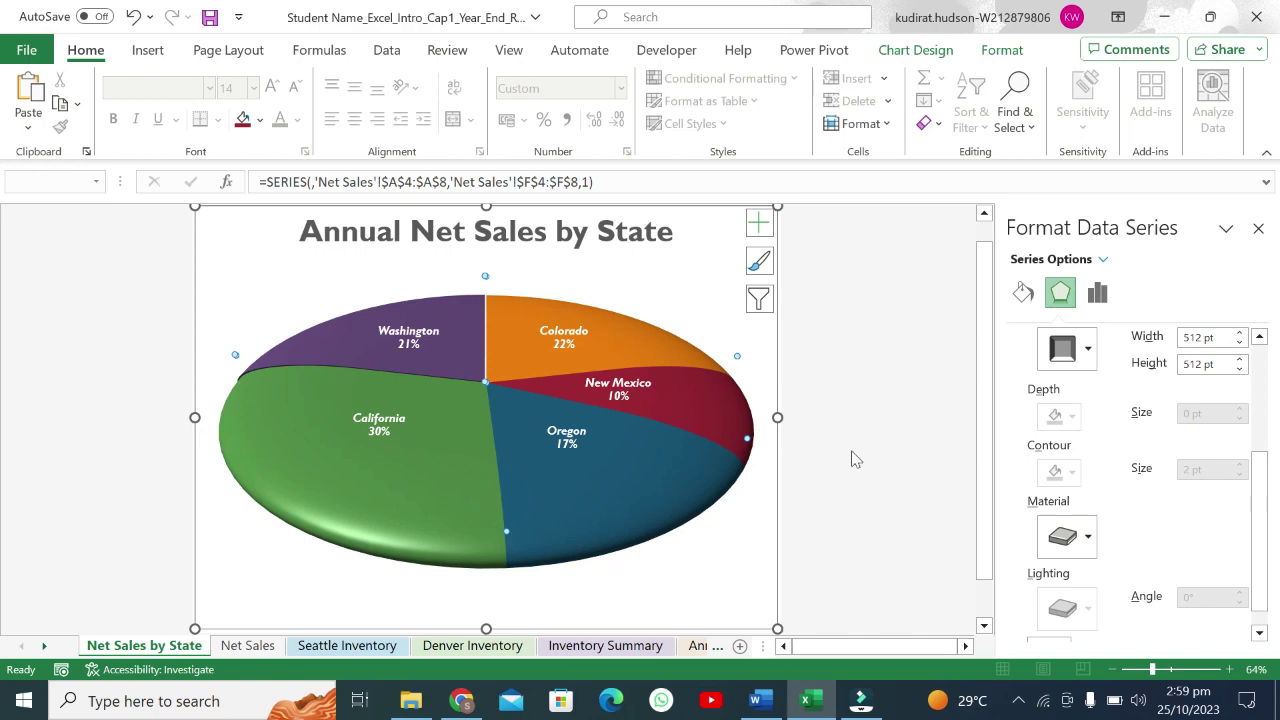
Step: Undo the yellow highlight on step 8 in the Word instructions
click(756, 700)
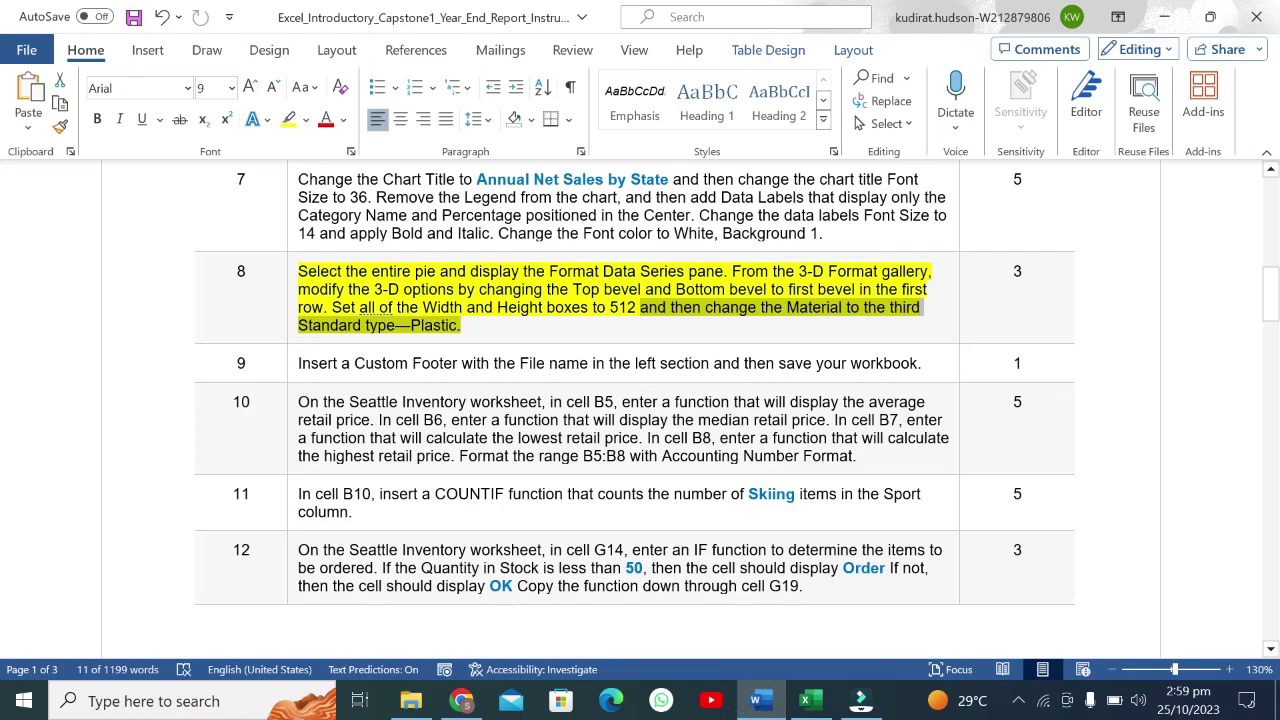
key(ctrl+z)
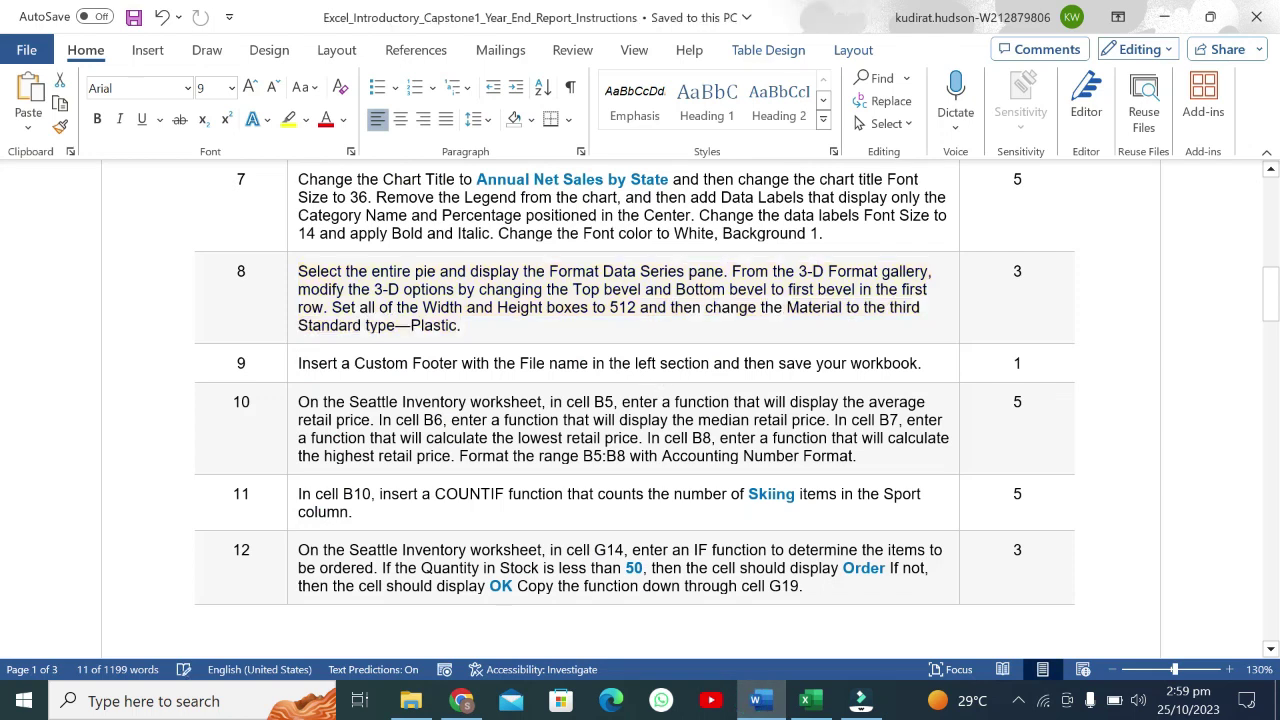
key(ctrl+z)
Step: Highlight step 9's footer-and-save instruction in yellow
click(300, 363)
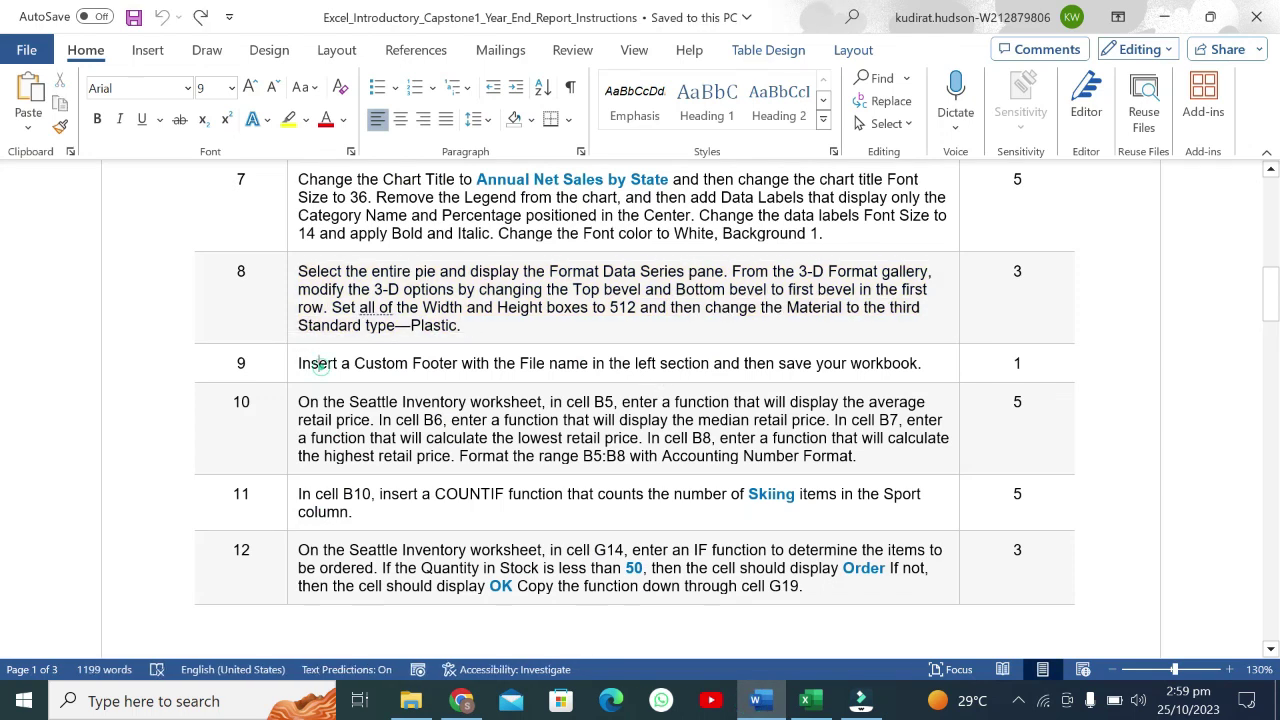
drag(292, 363, 300, 365)
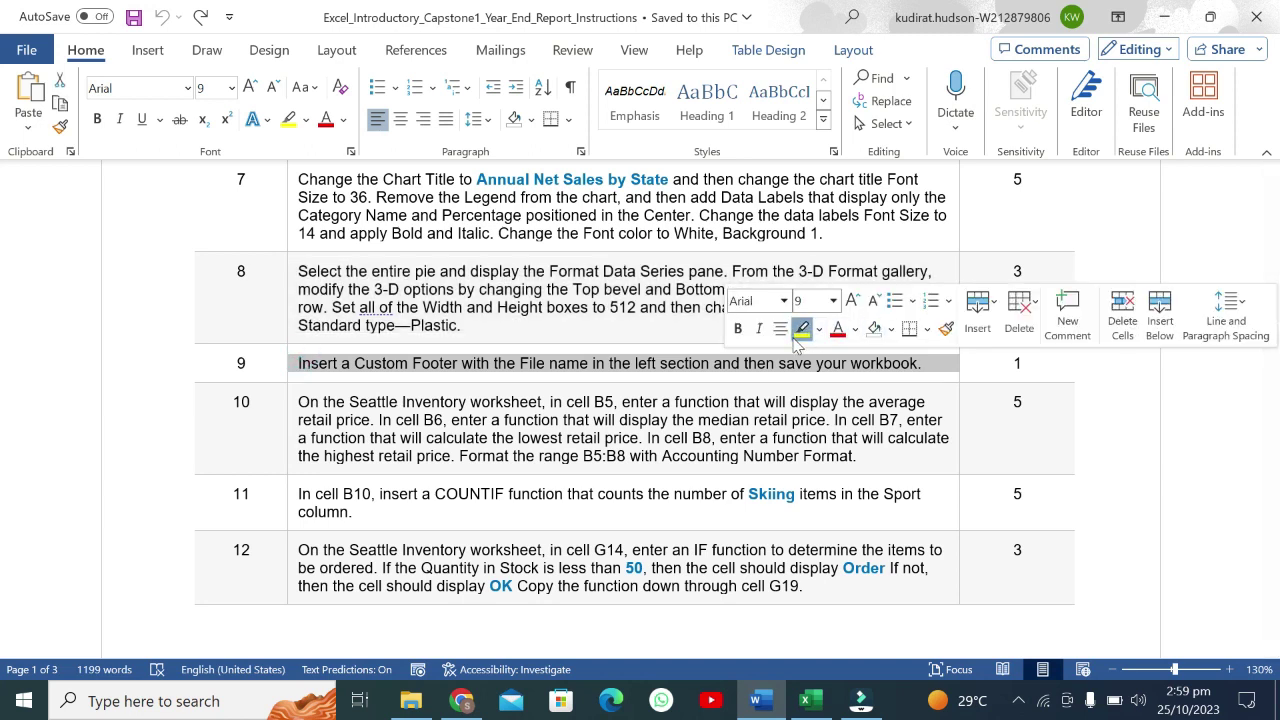
click(795, 333)
click(514, 363)
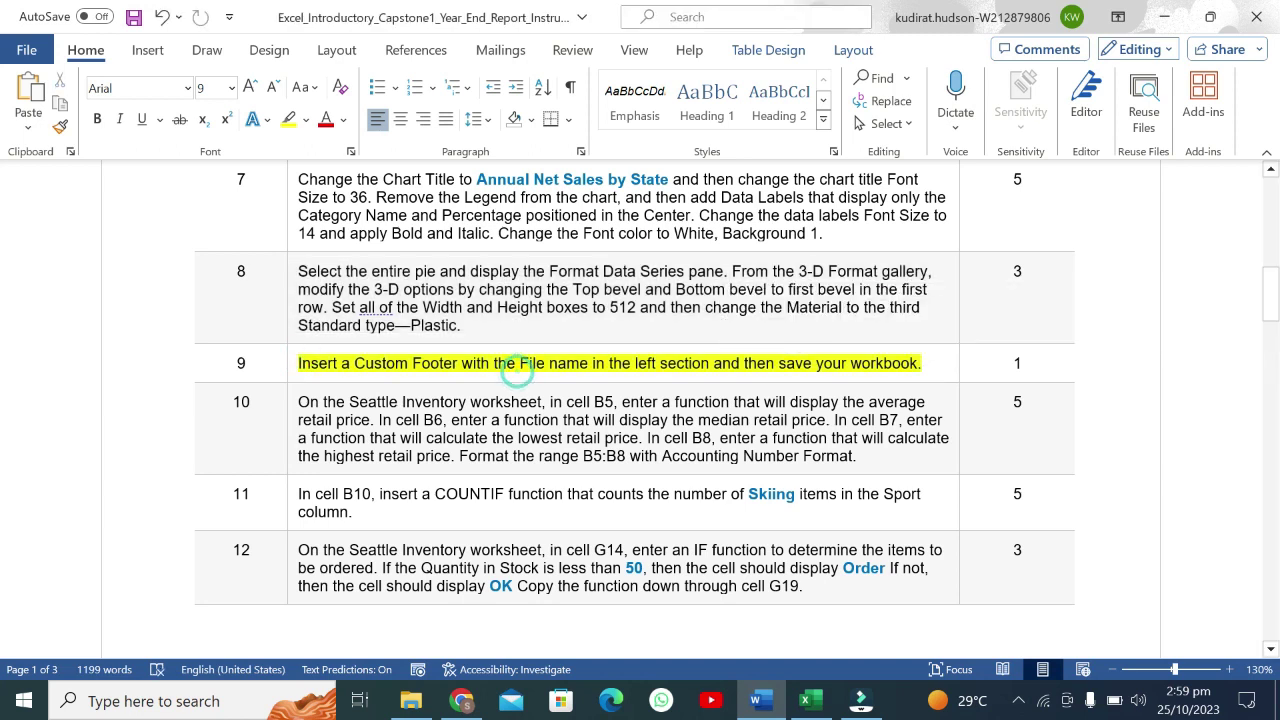
mouse_move(406, 363)
mouse_down()
mouse_move(333, 364)
mouse_move(714, 364)
mouse_up()
Step: Select the chart in Excel and open its full Page Setup dialog
click(812, 703)
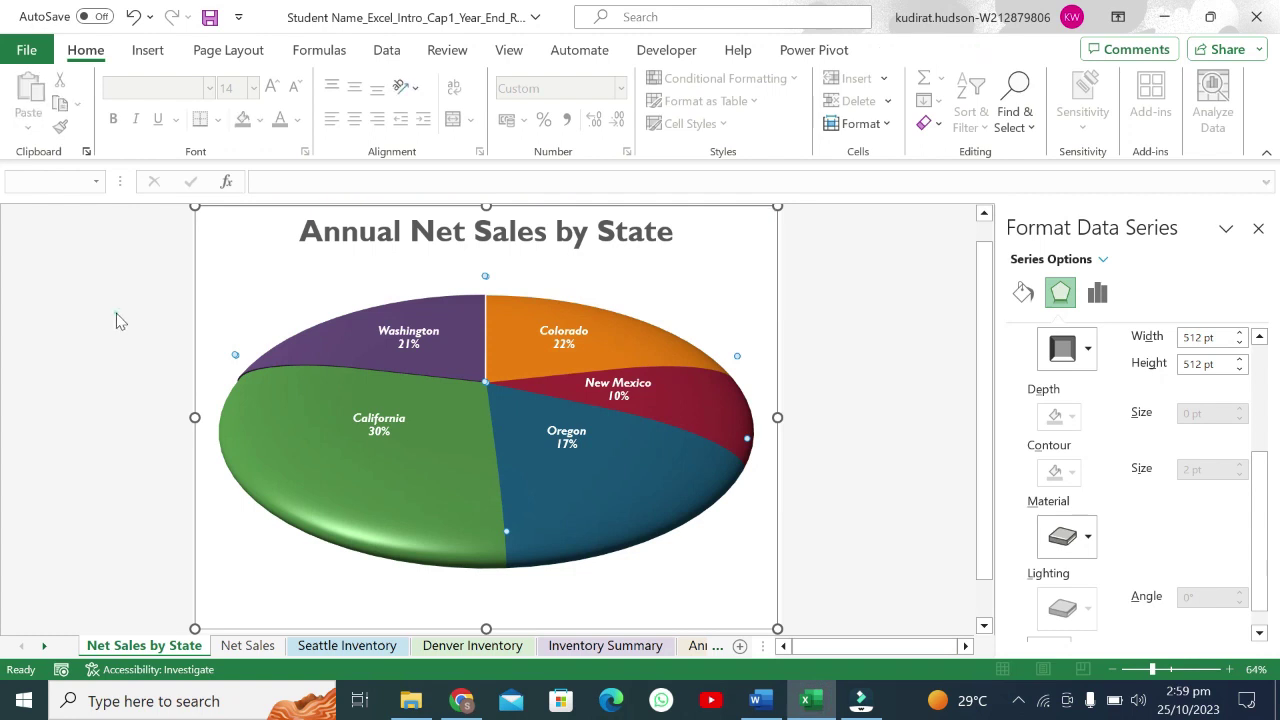
click(116, 322)
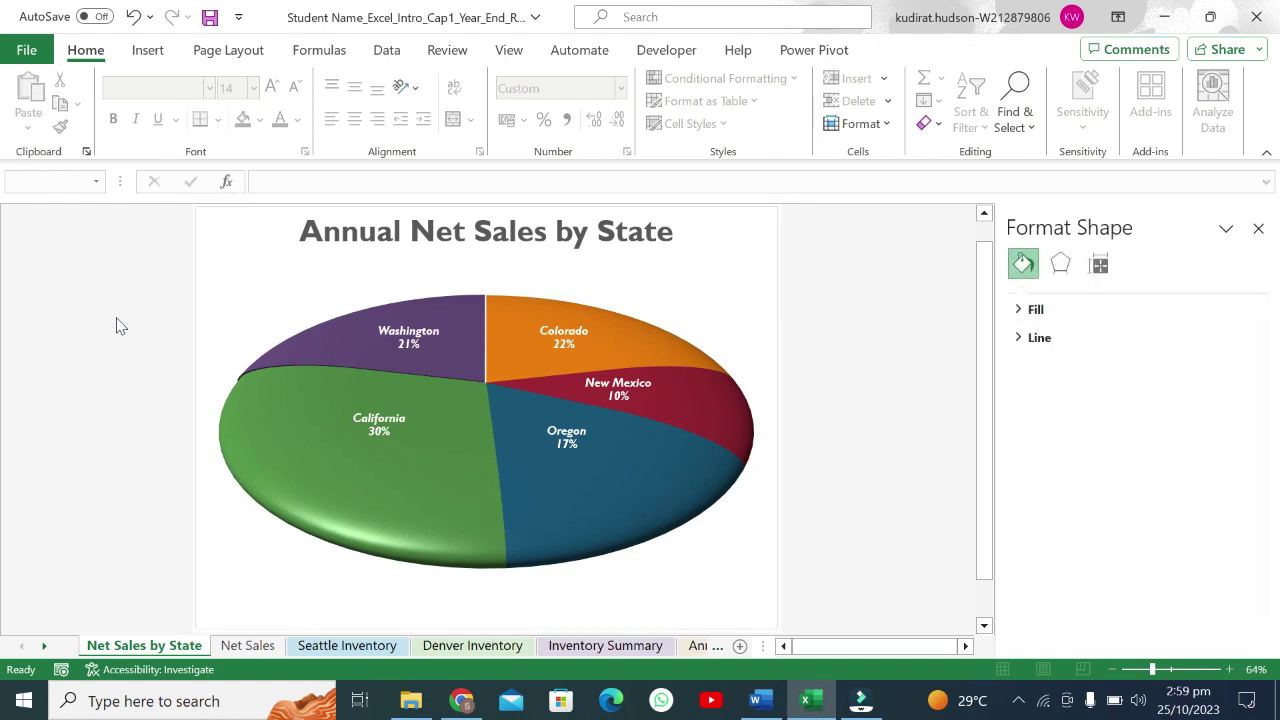
click(229, 50)
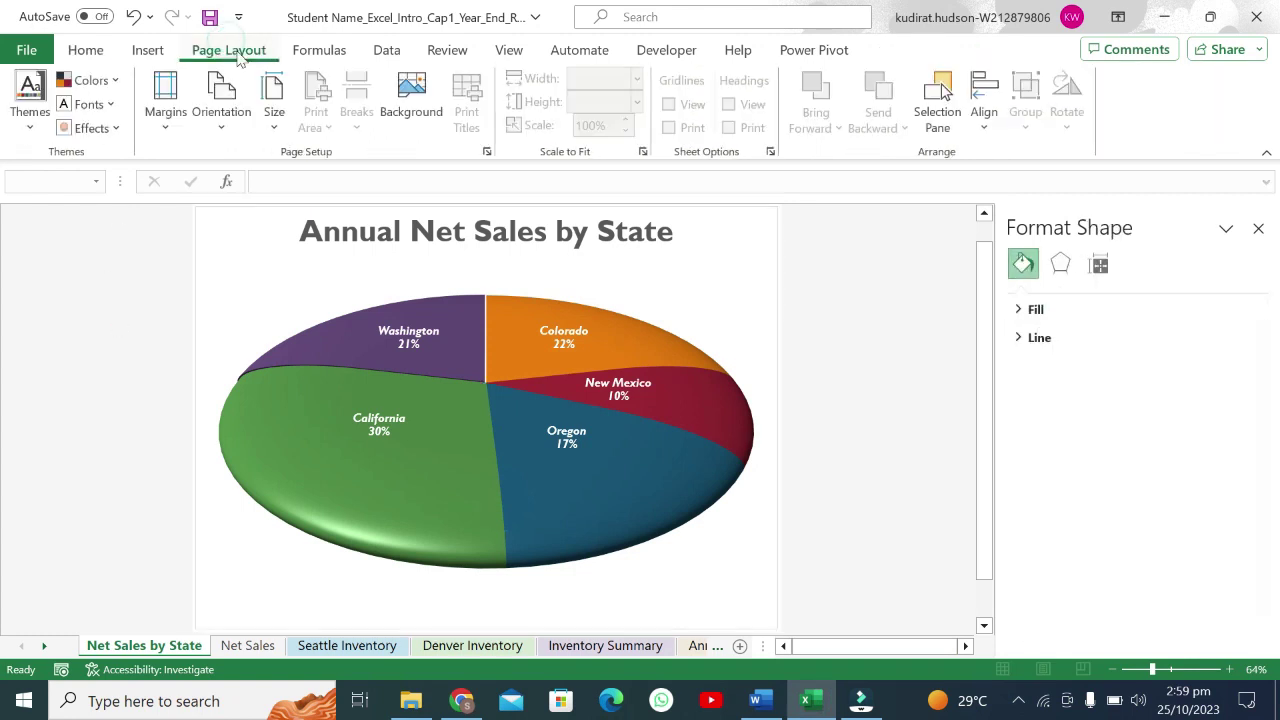
click(446, 302)
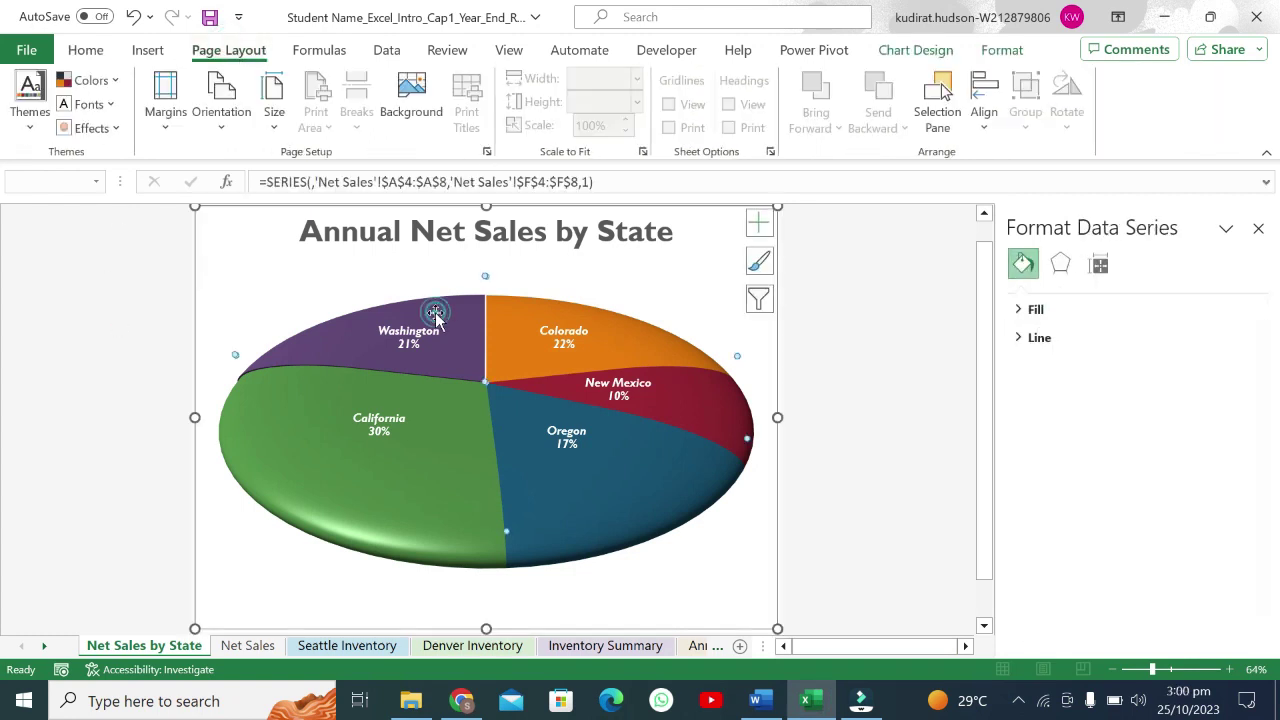
click(487, 151)
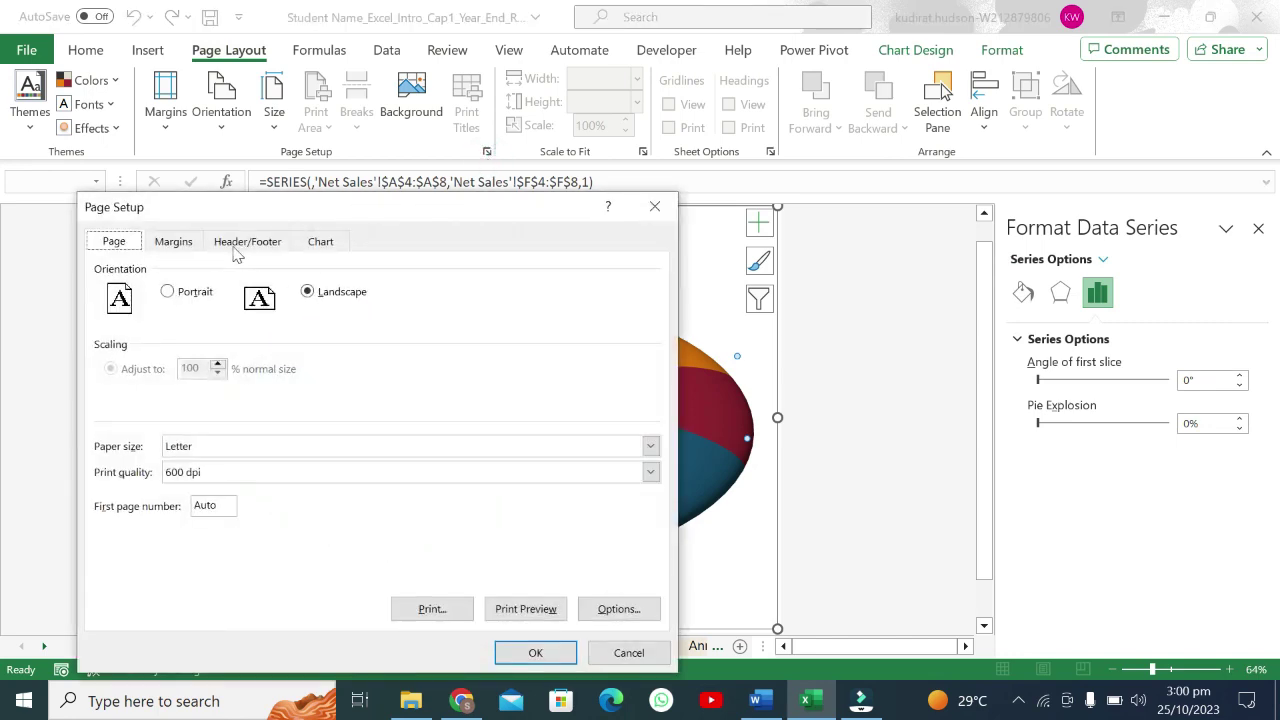
Step: Add a custom footer with the file name in its left section, then save the workbook
click(238, 244)
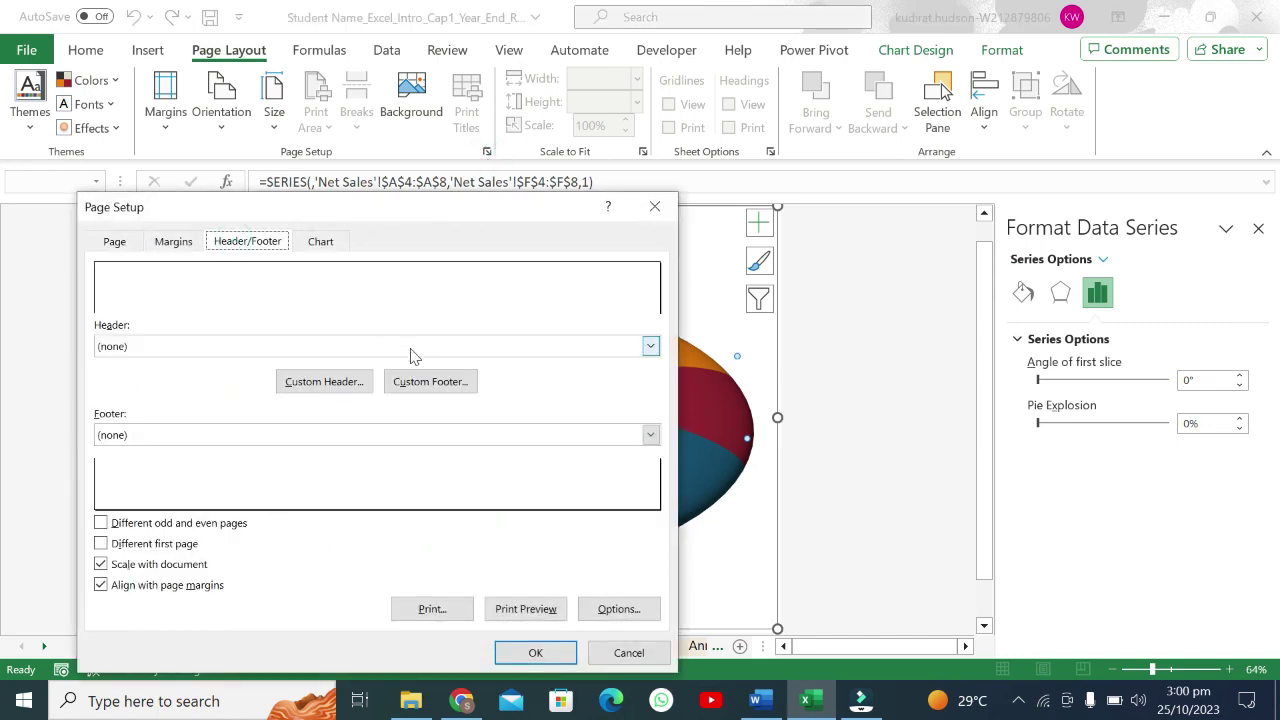
click(415, 385)
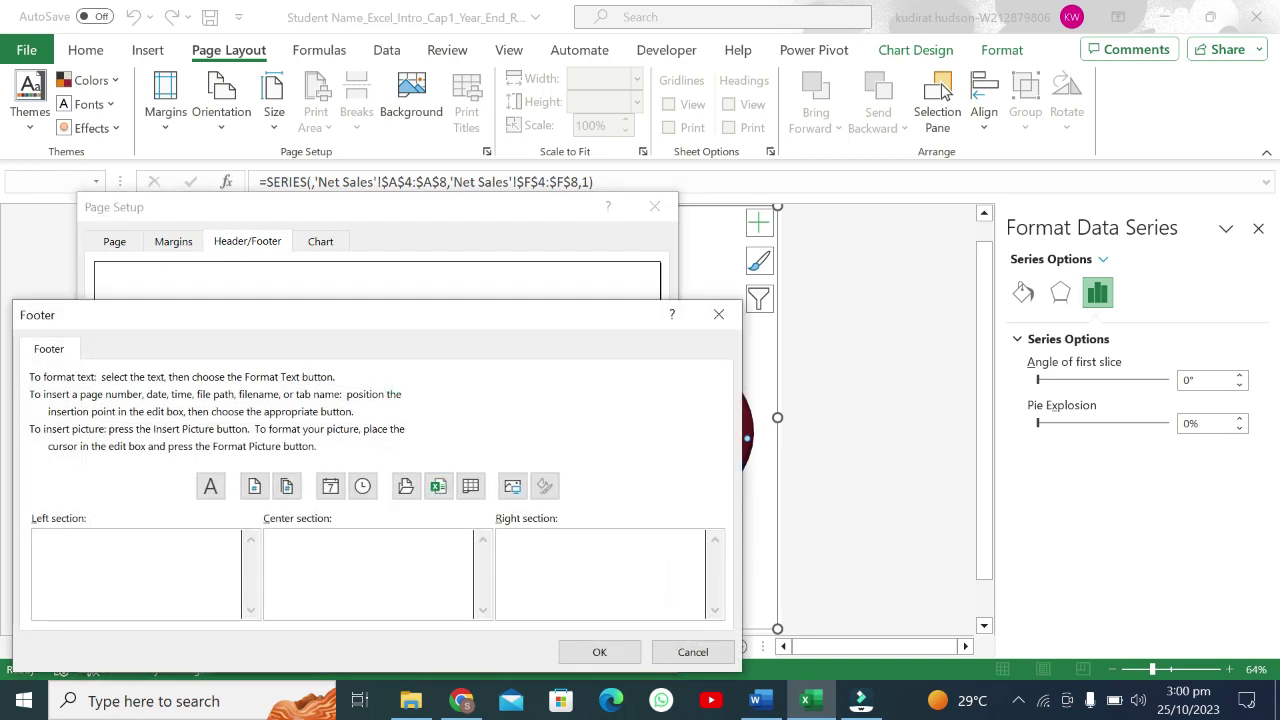
click(123, 581)
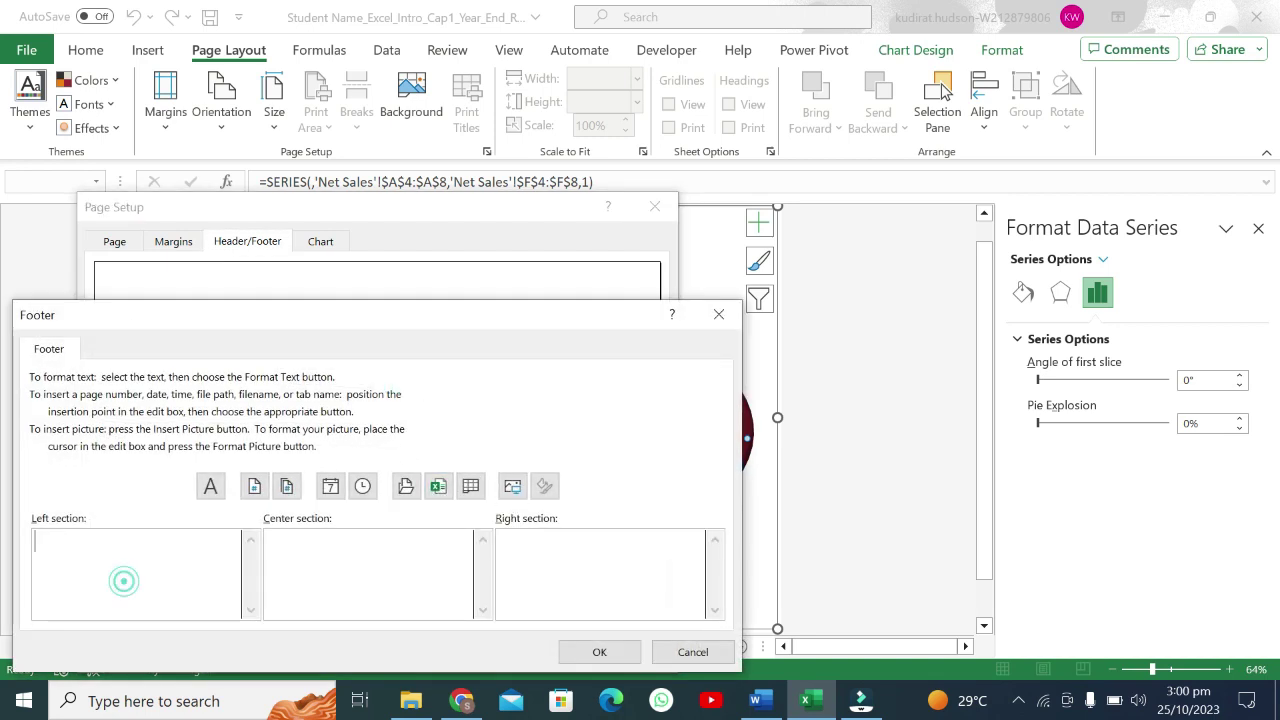
click(440, 497)
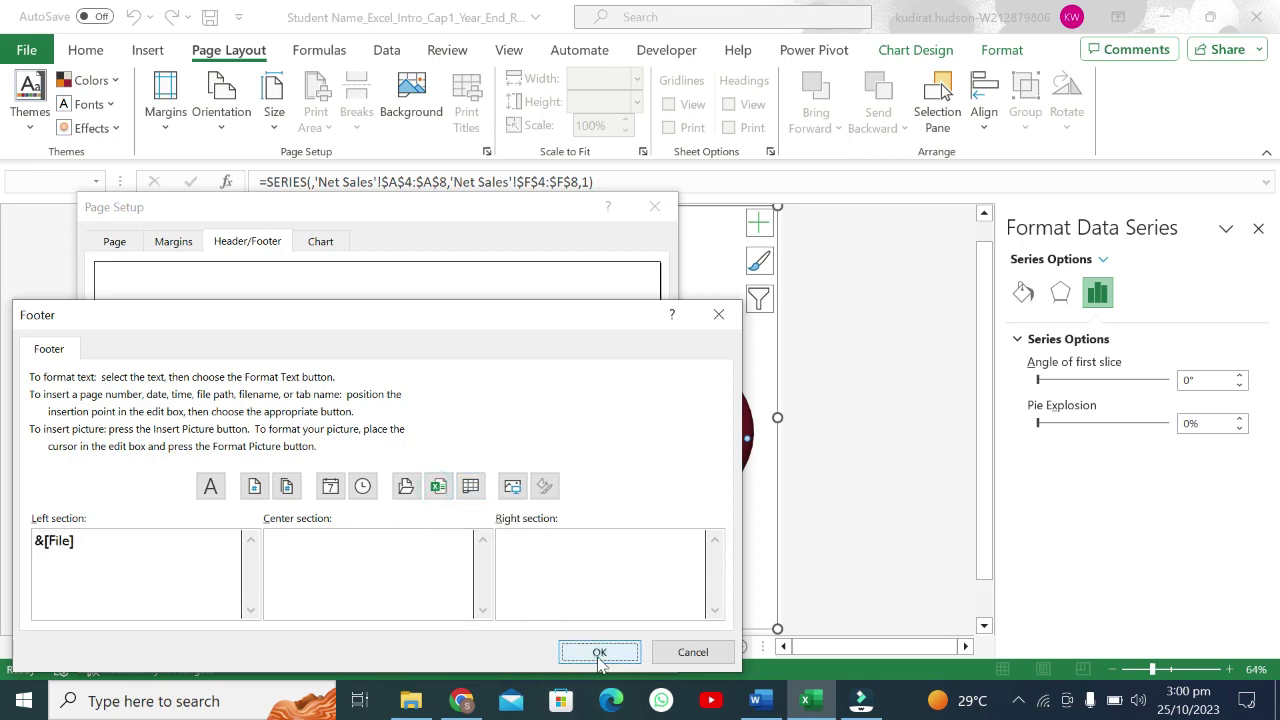
click(600, 662)
click(531, 652)
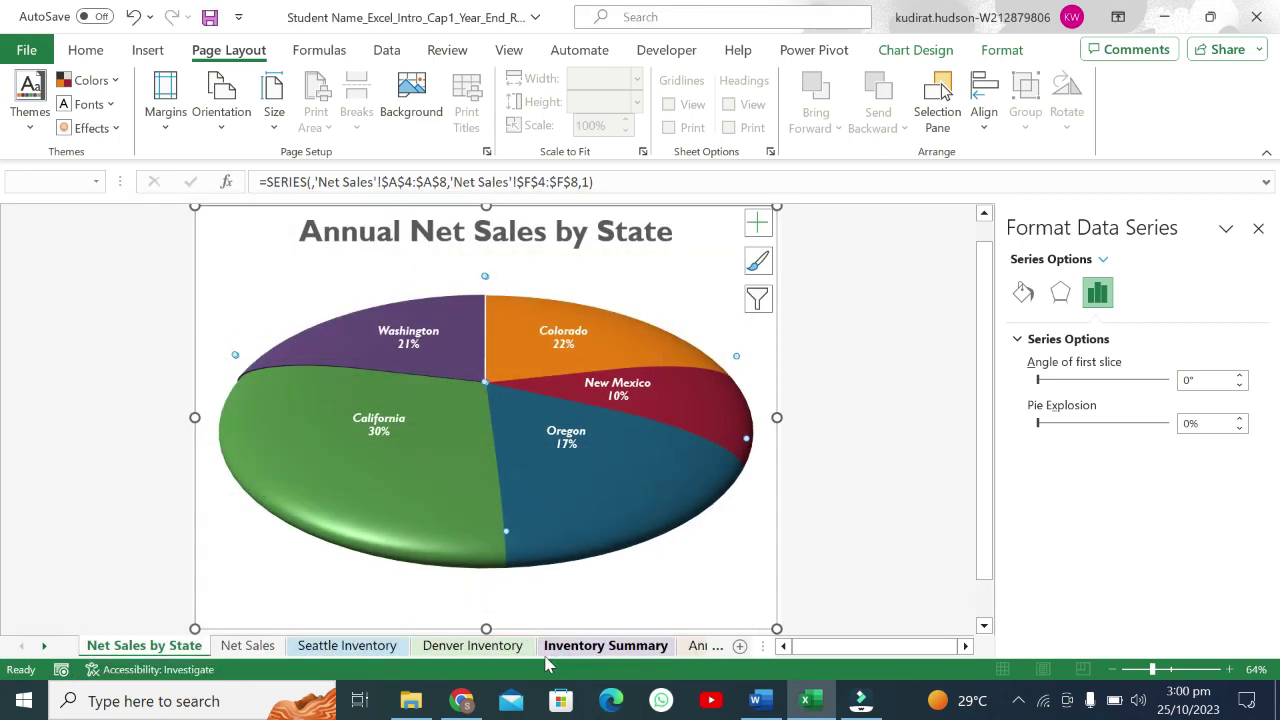
click(211, 19)
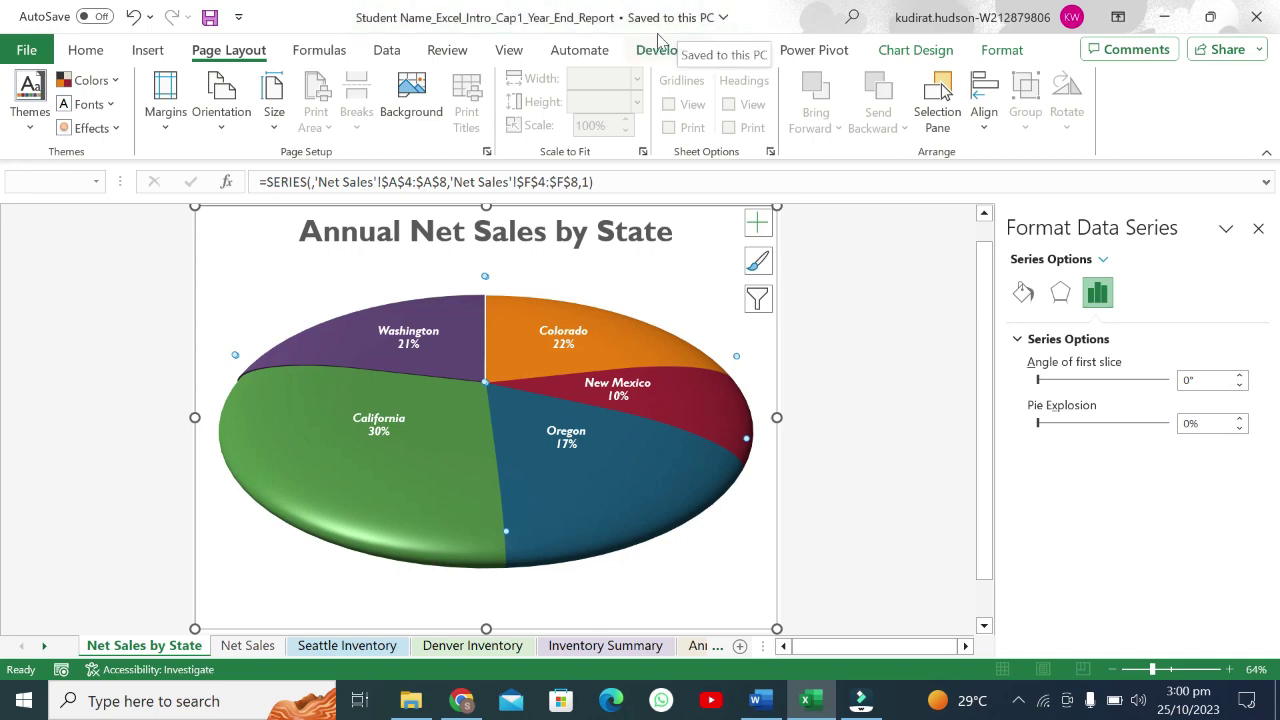
click(764, 703)
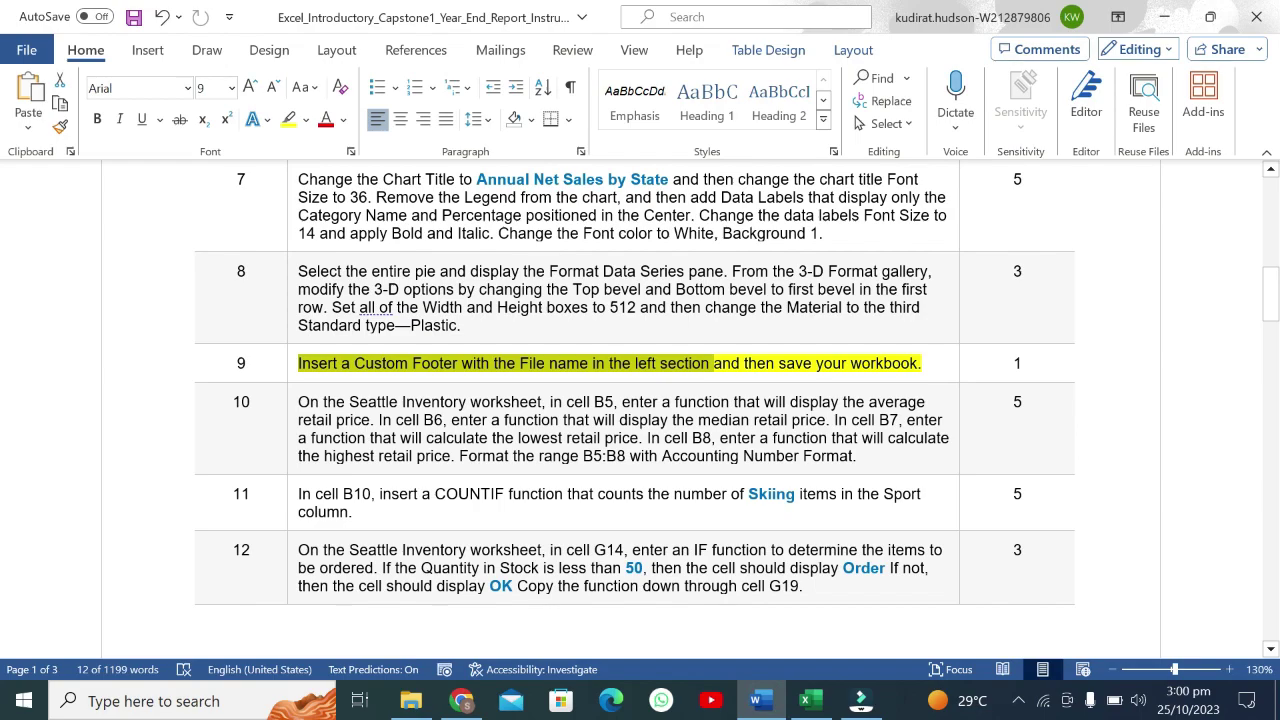
mouse_move(1270, 295)
mouse_down()
mouse_move(5, 485)
mouse_move(3, 198)
mouse_up()
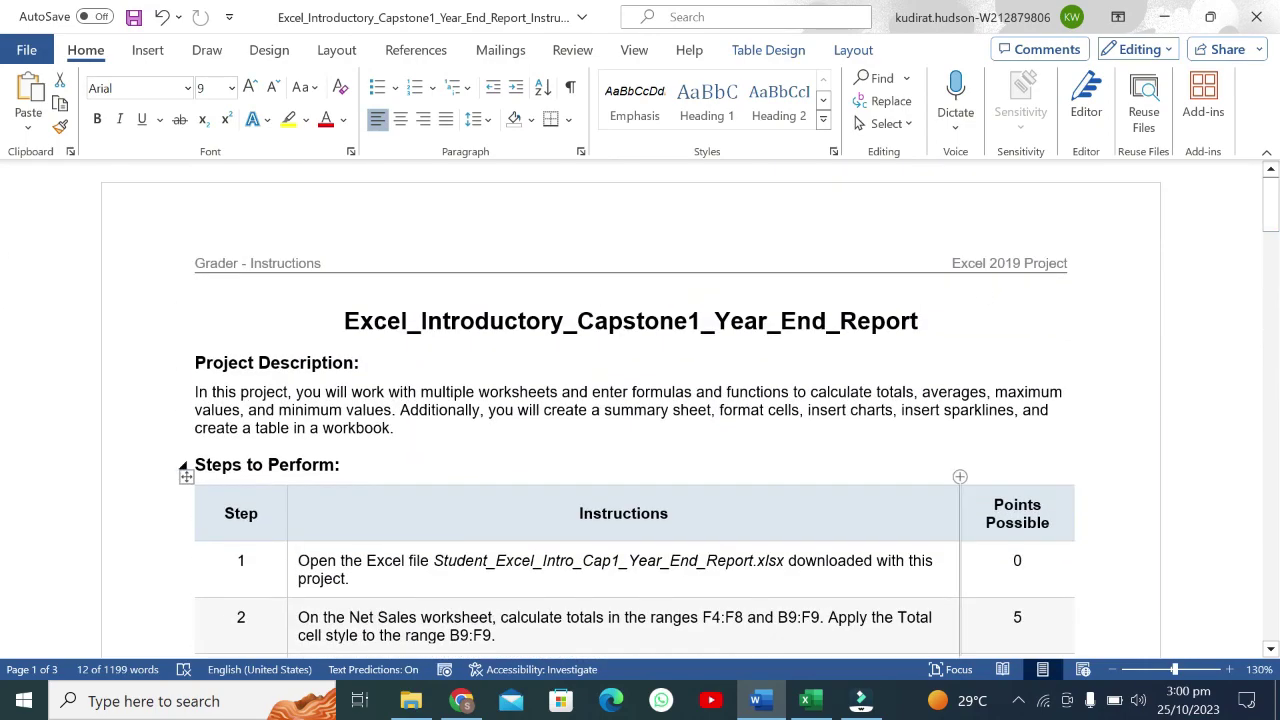